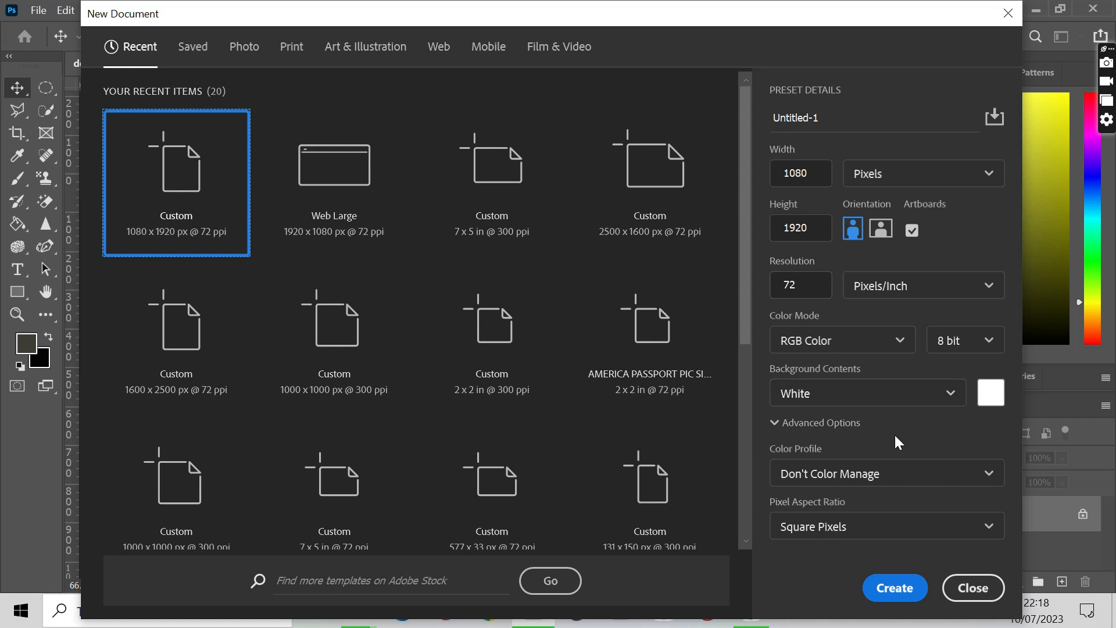
# Create a 1080 x 1920 px artboard document at 72 ppi and place vertical guides at about 145 px and 920 px.
pyautogui.click(908, 599)
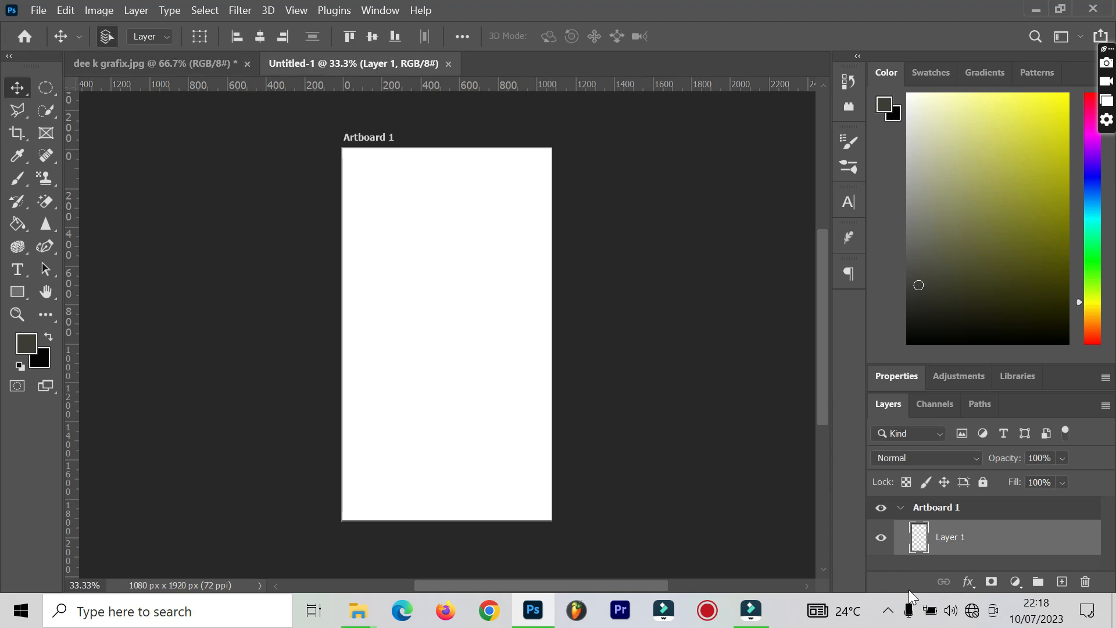
pyautogui.scroll(4, 466, 436)
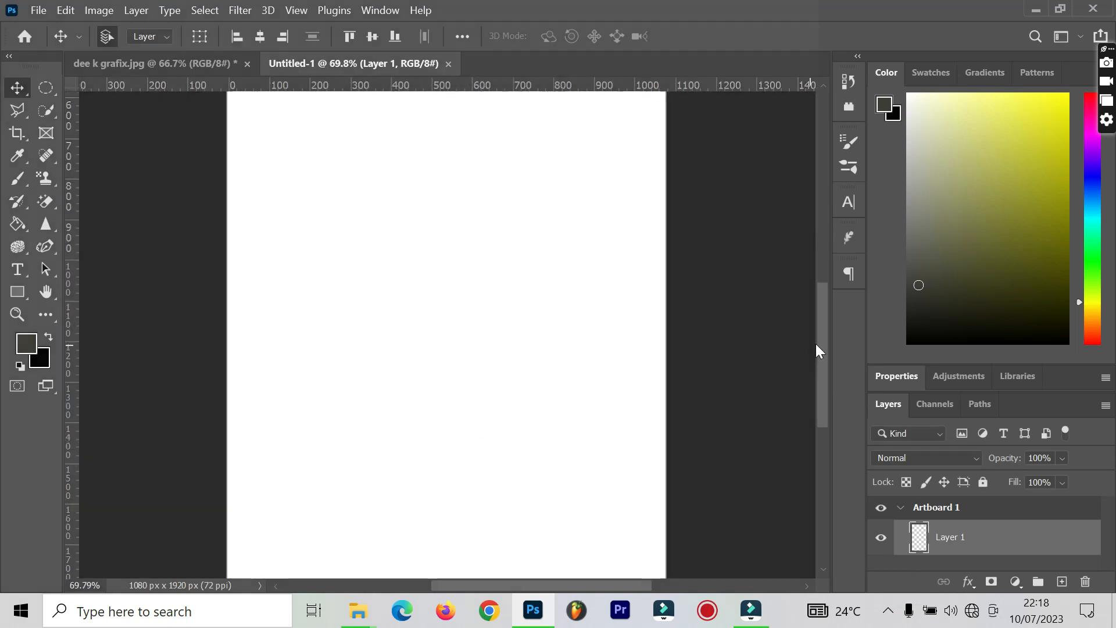
pyautogui.moveTo(820, 337); pyautogui.dragTo(802, 242)
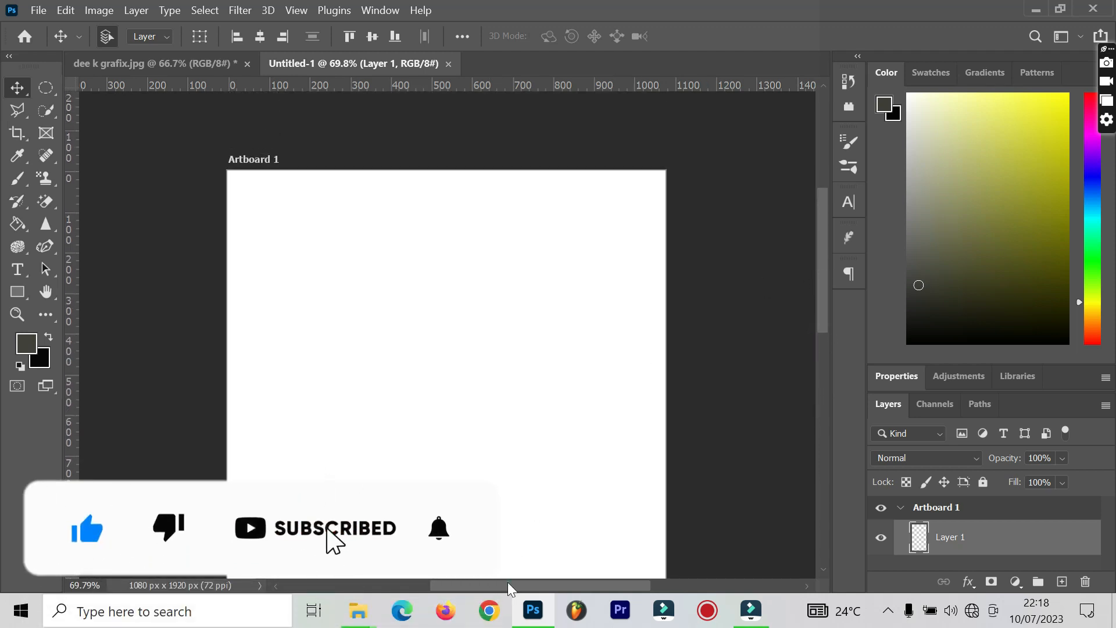
pyautogui.moveTo(507, 582); pyautogui.dragTo(501, 581)
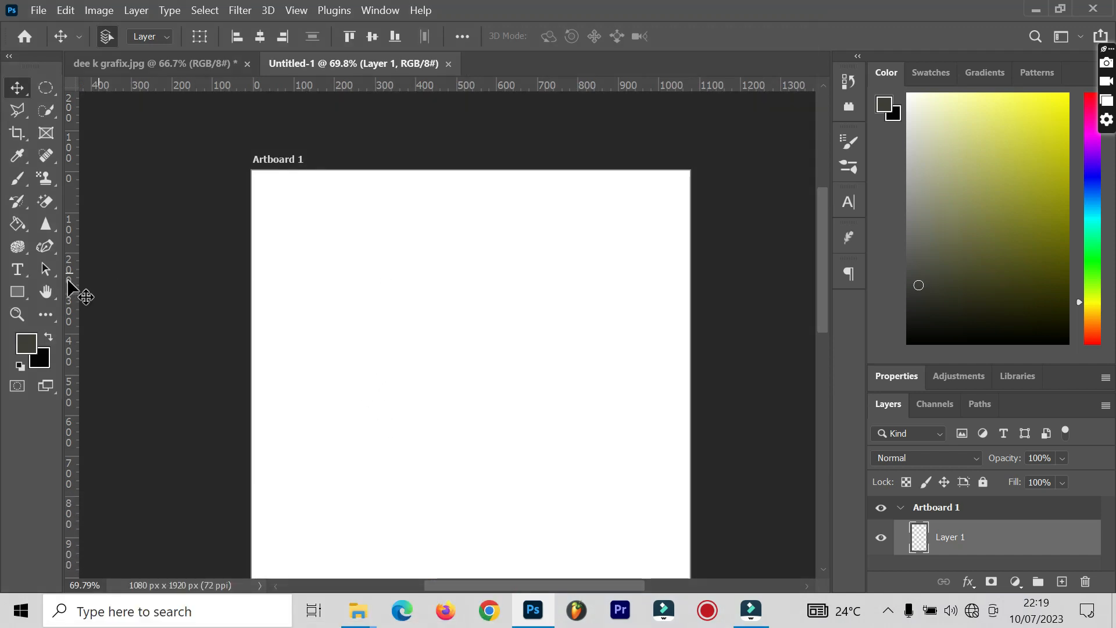
pyautogui.moveTo(75, 281); pyautogui.dragTo(311, 282)
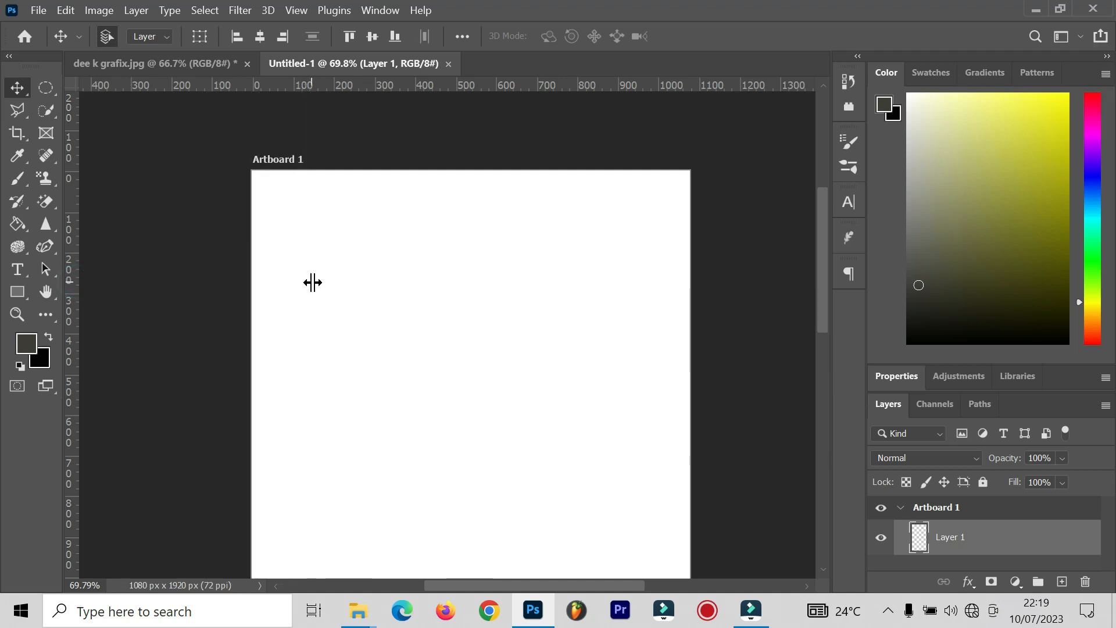
pyautogui.moveTo(78, 305); pyautogui.dragTo(627, 361)
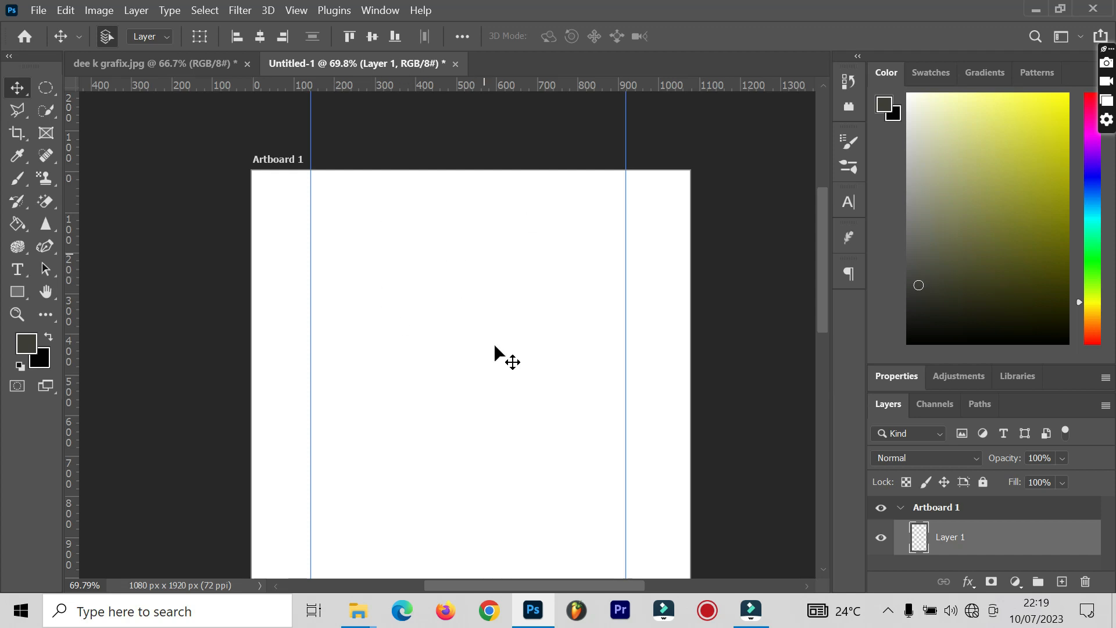
pyautogui.scroll(-3, 414, 269)
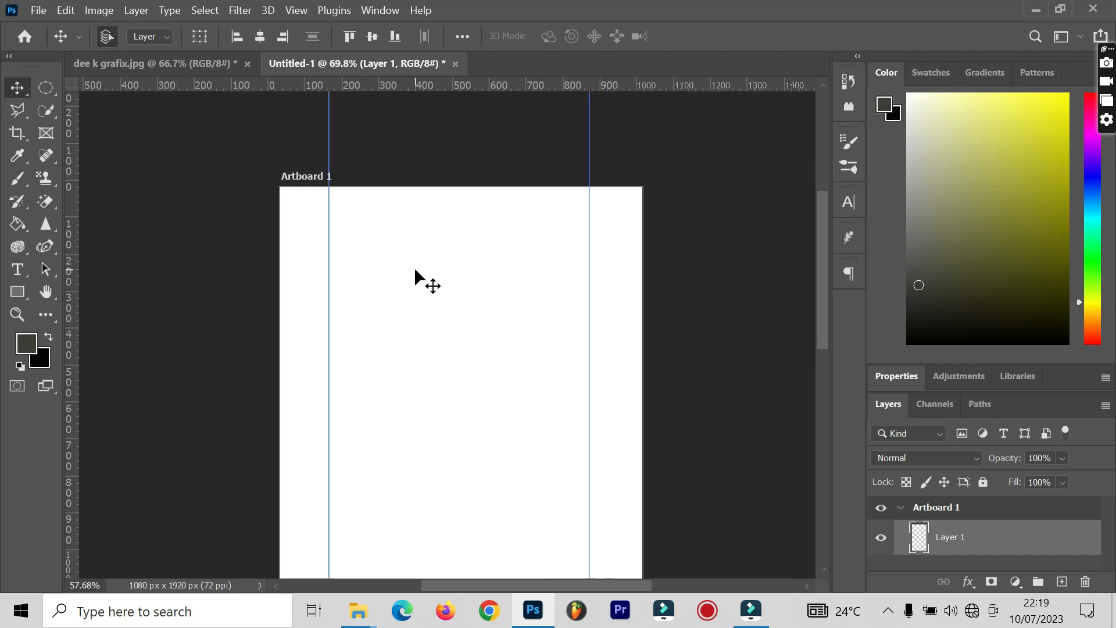
pyautogui.scroll(1, 415, 269)
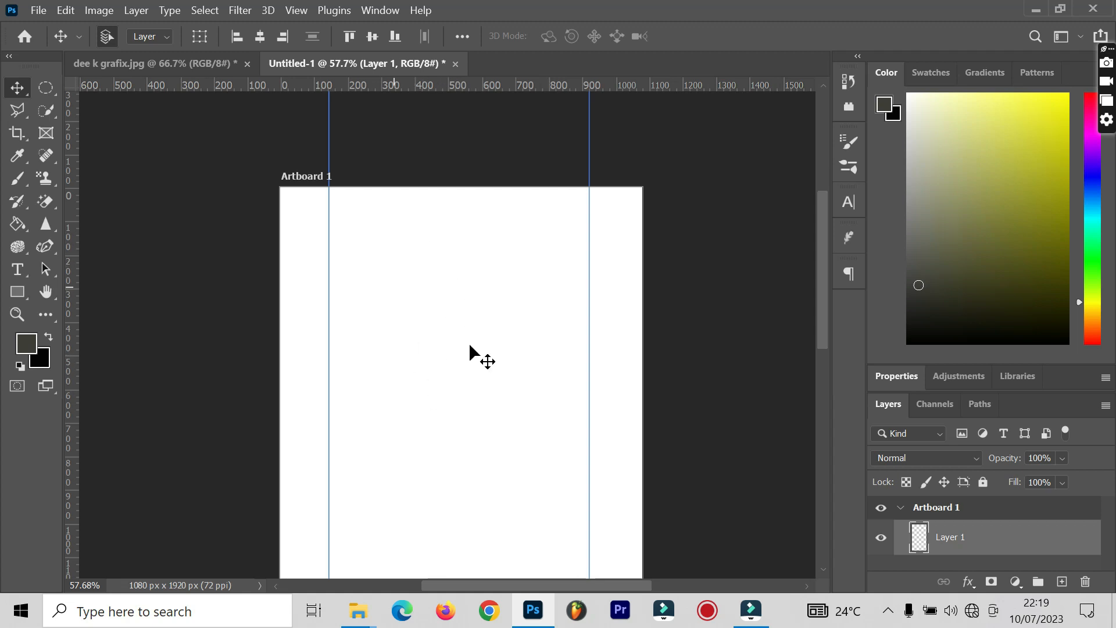
pyautogui.scroll(-1, 427, 266)
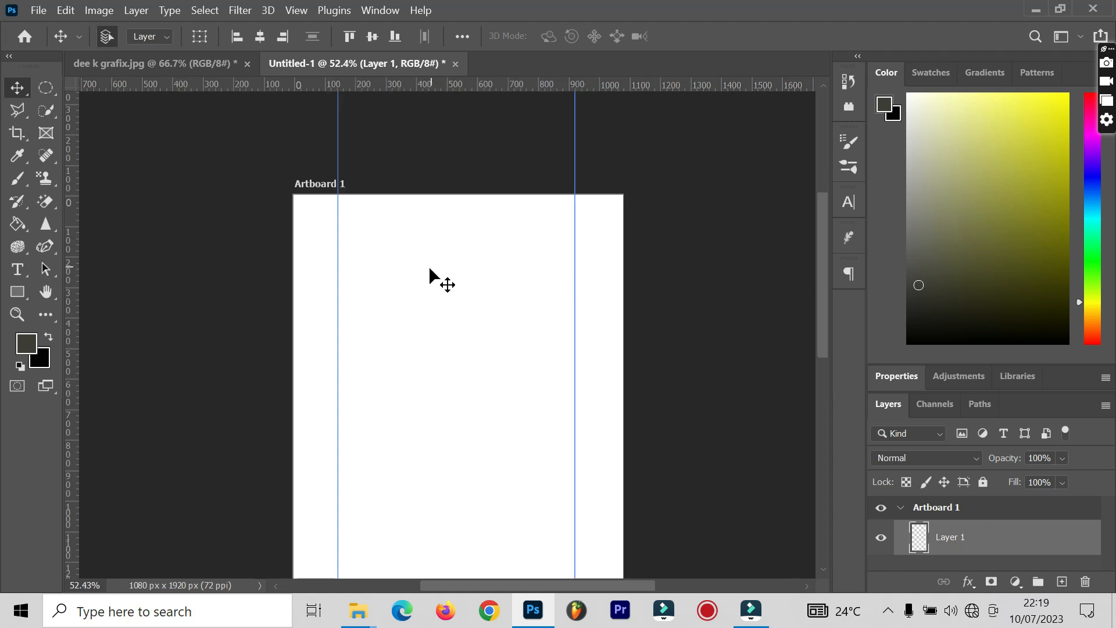
pyautogui.scroll(2, 440, 284)
pyautogui.scroll(-1, 445, 288)
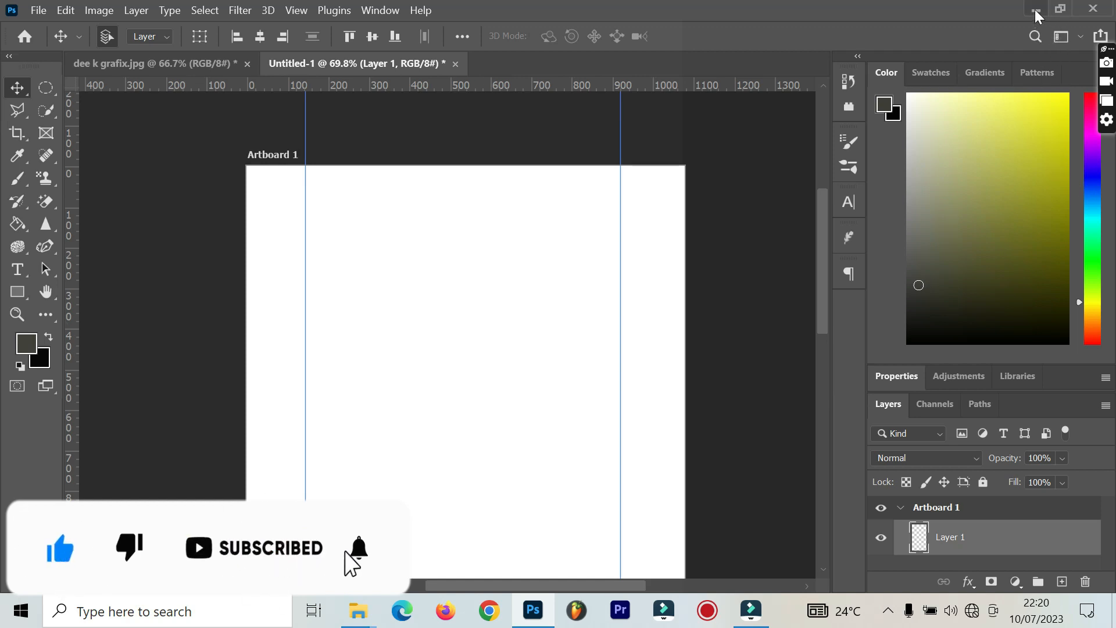
# Remove the white background around the logo in dee k grafix.jpg with the Magic Eraser tool.
pyautogui.click(205, 70)
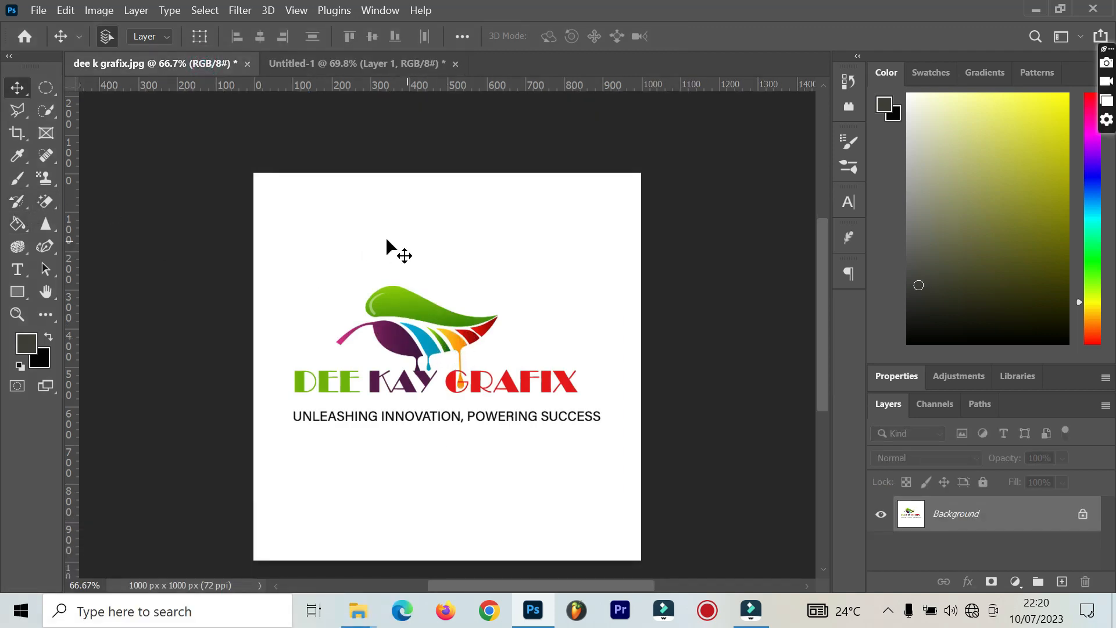
pyautogui.click(44, 202)
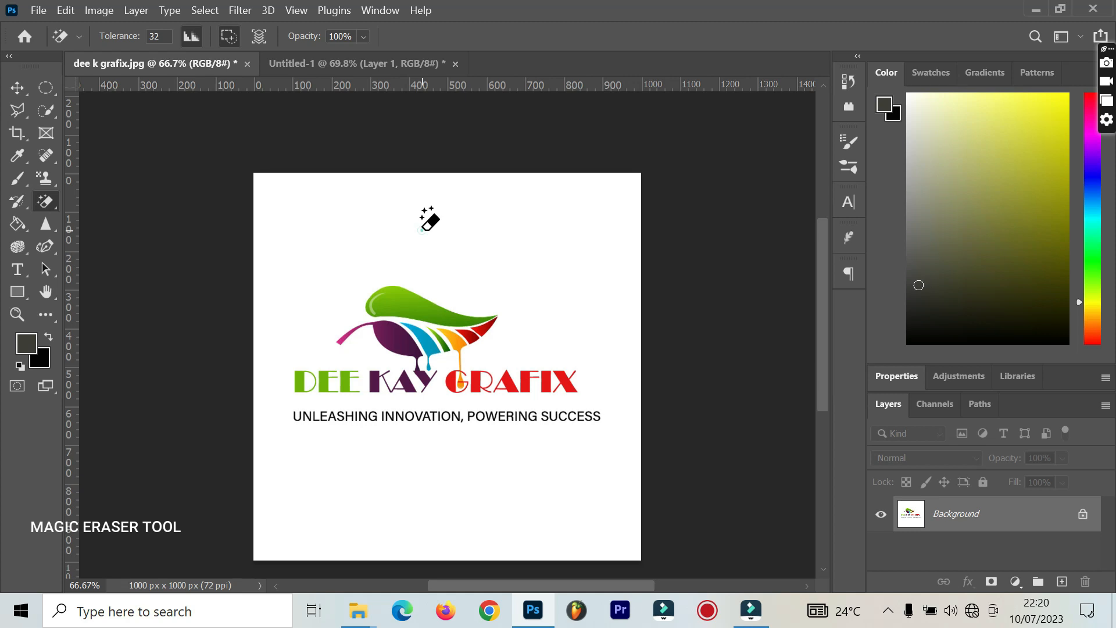
pyautogui.click(430, 220)
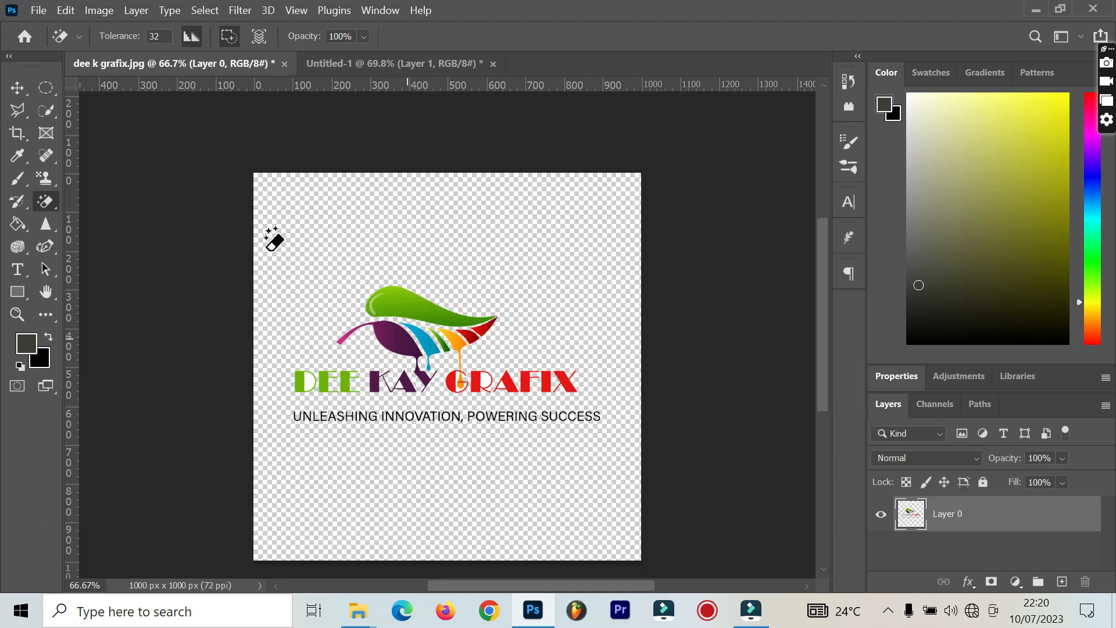
# Copy the cut-out logo into the Untitled-1 document and position it near the top of the artboard.
pyautogui.click(16, 88)
pyautogui.moveTo(416, 314); pyautogui.dragTo(418, 226)
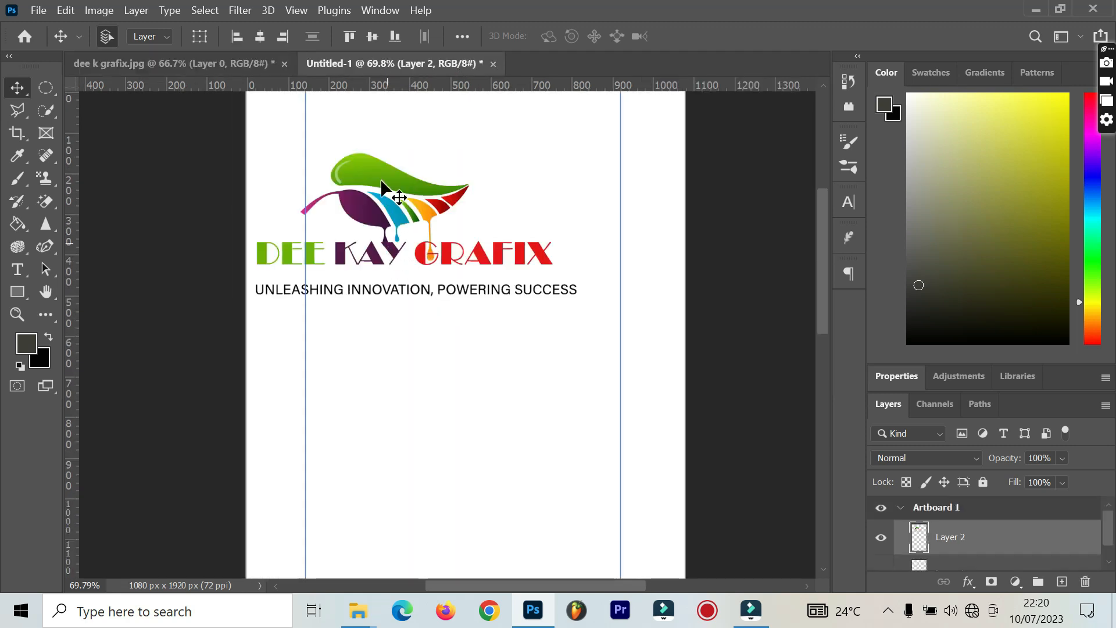
pyautogui.moveTo(404, 169); pyautogui.dragTo(448, 152)
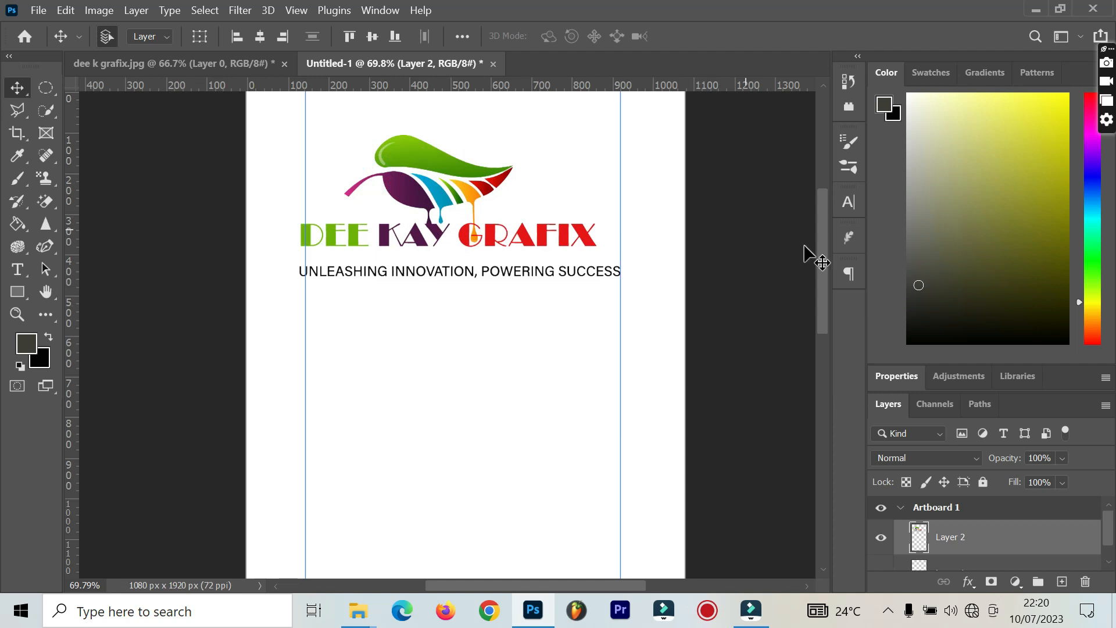
pyautogui.moveTo(822, 250); pyautogui.dragTo(822, 225)
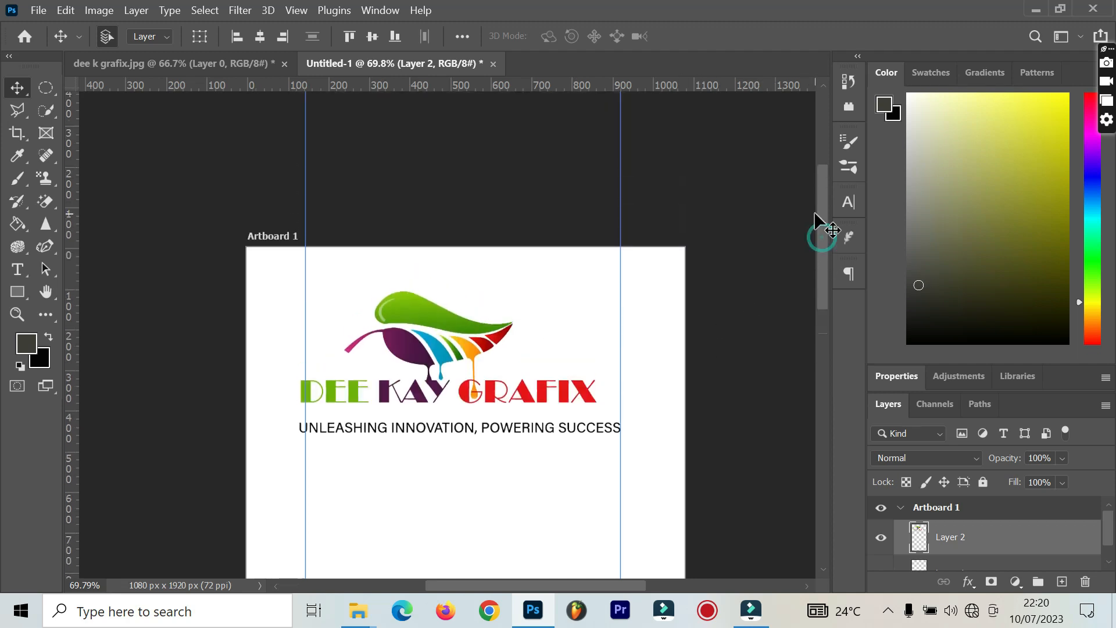
pyautogui.moveTo(418, 317); pyautogui.dragTo(456, 309)
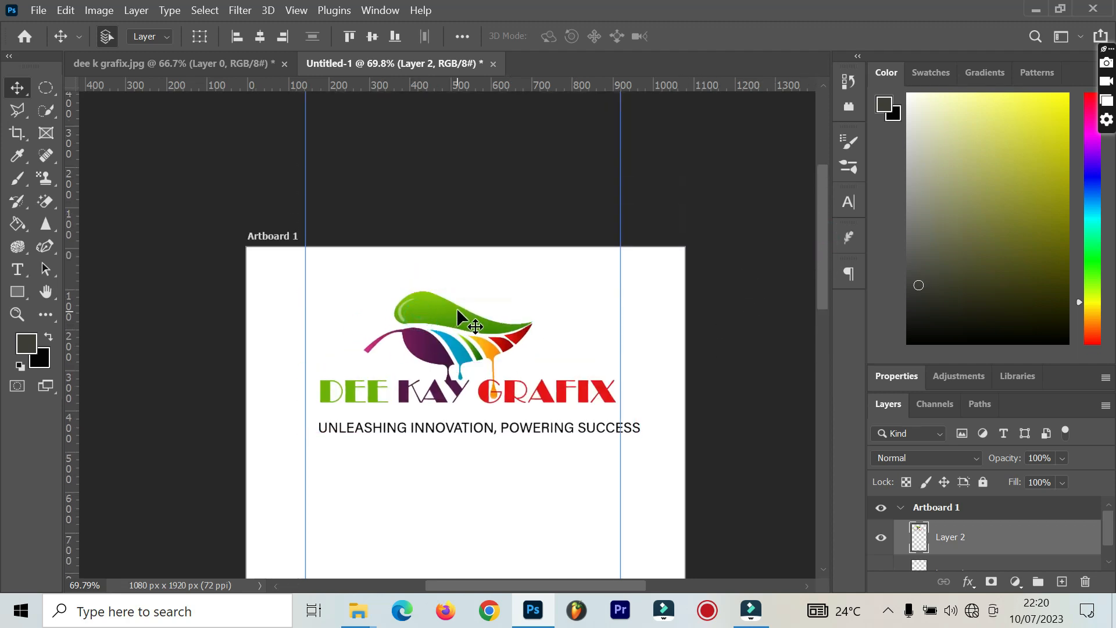
# Scale the logo proportionally to about 18% and place it near the artboard's top edge, against the first vertical guide.
pyautogui.hotkey('ctrl', 't')
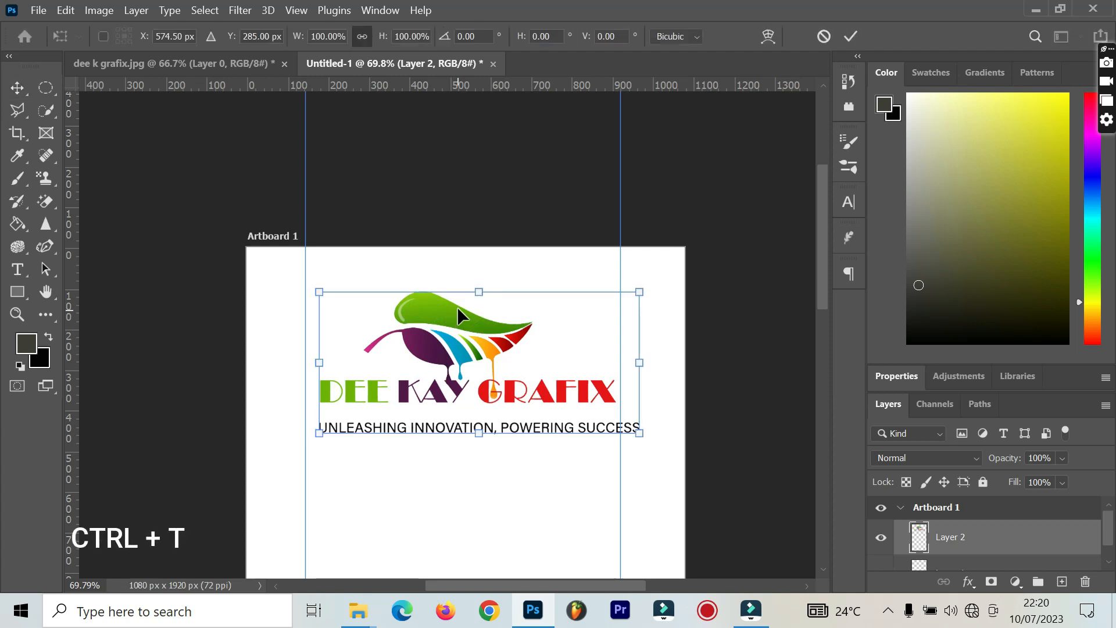
pyautogui.moveTo(642, 434); pyautogui.dragTo(375, 324)
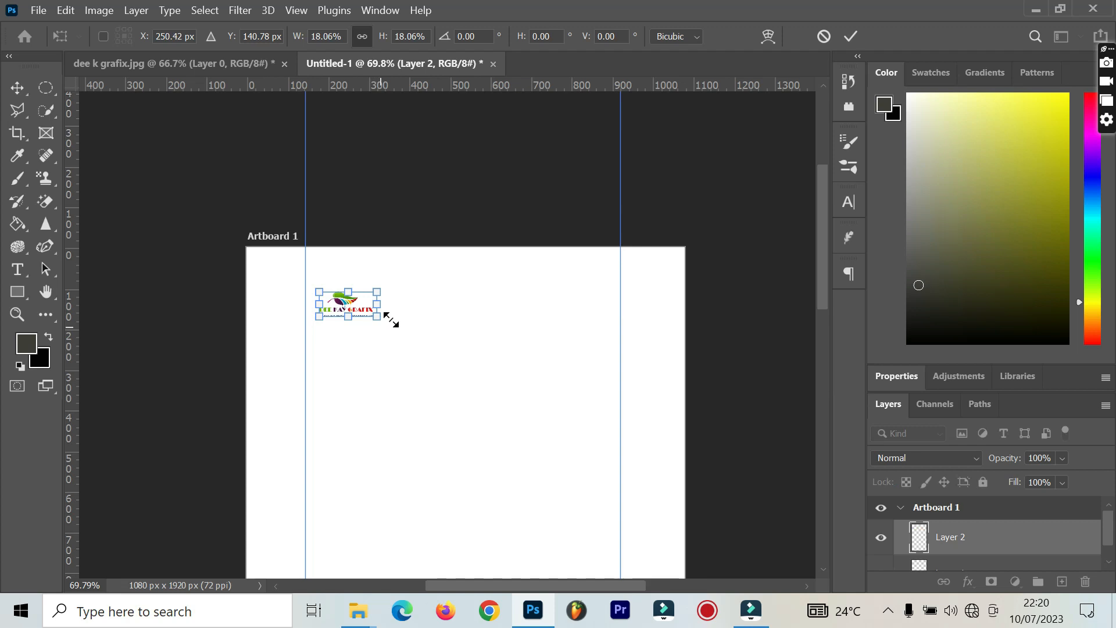
pyautogui.click(850, 38)
pyautogui.moveTo(346, 304); pyautogui.dragTo(329, 270)
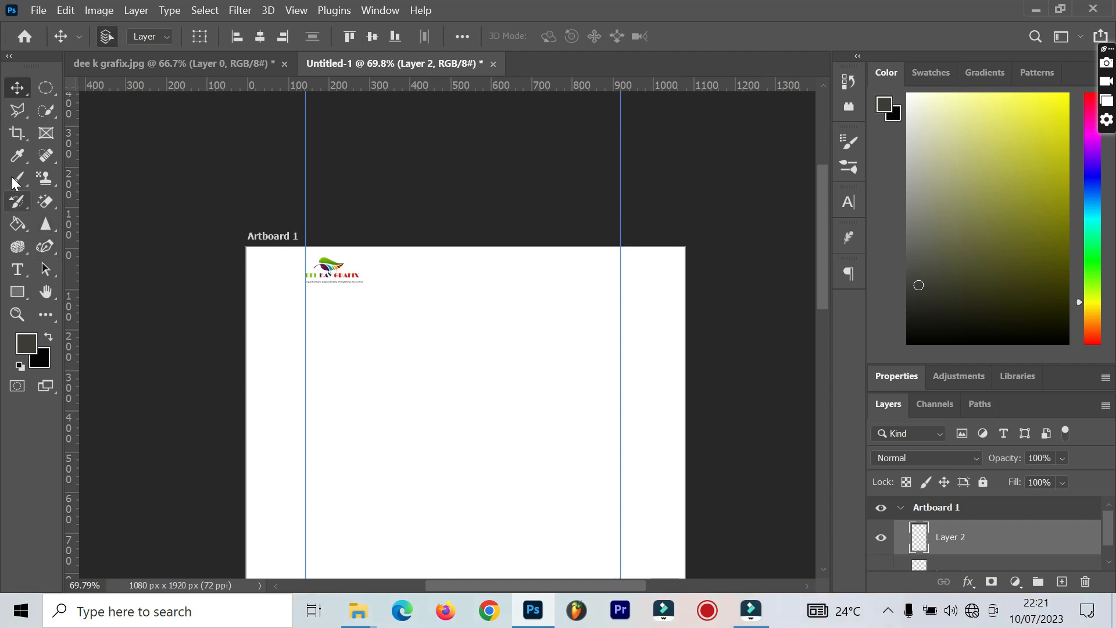
# Add the horizontal text HOME at 48 pt below the logo, with its text box widened to fit the word.
pyautogui.click(16, 269)
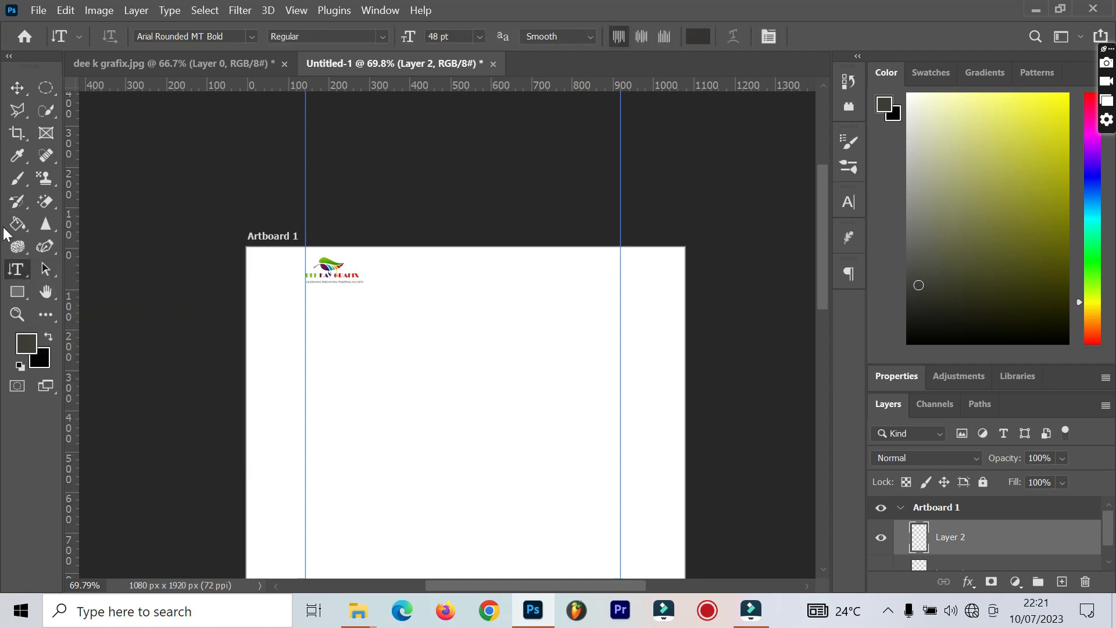
pyautogui.rightClick(18, 269)
pyautogui.click(93, 269)
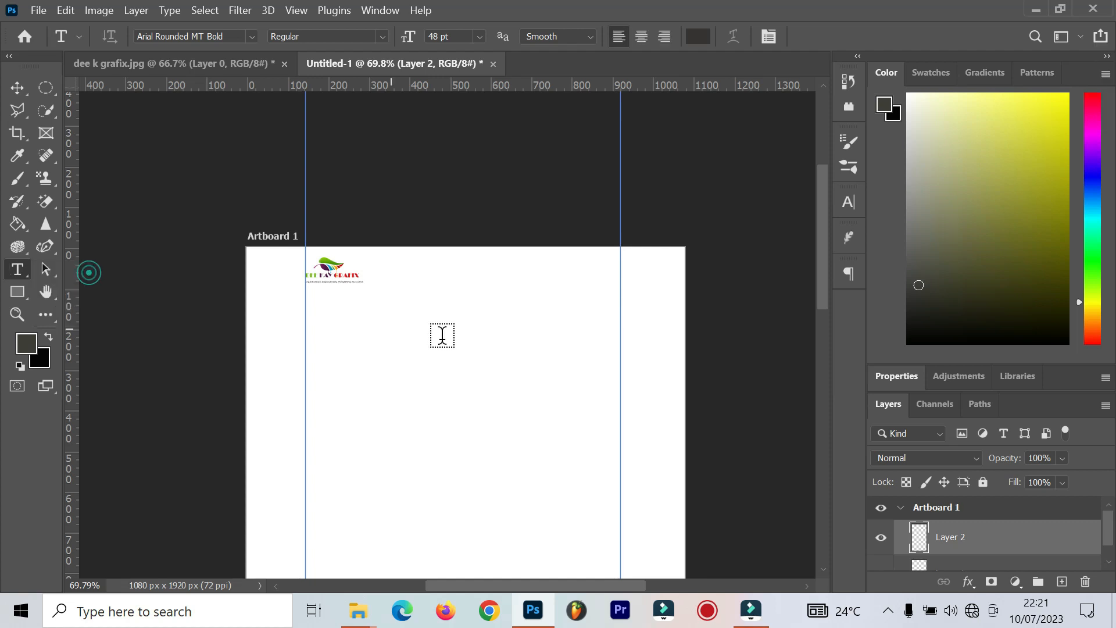
pyautogui.moveTo(373, 328); pyautogui.dragTo(420, 349)
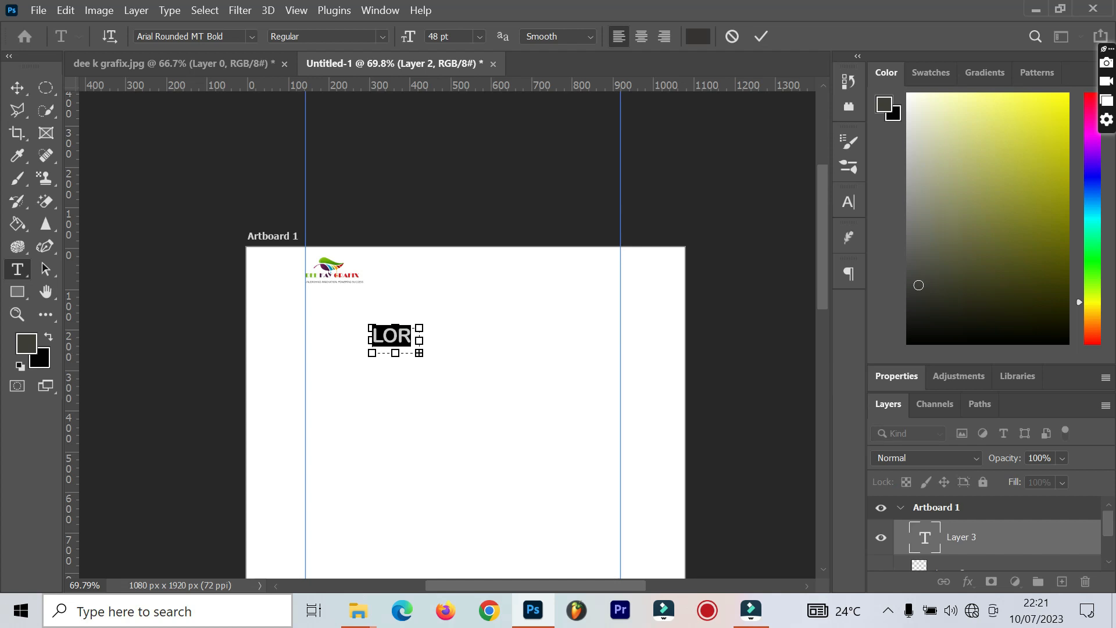
pyautogui.write('HOM')
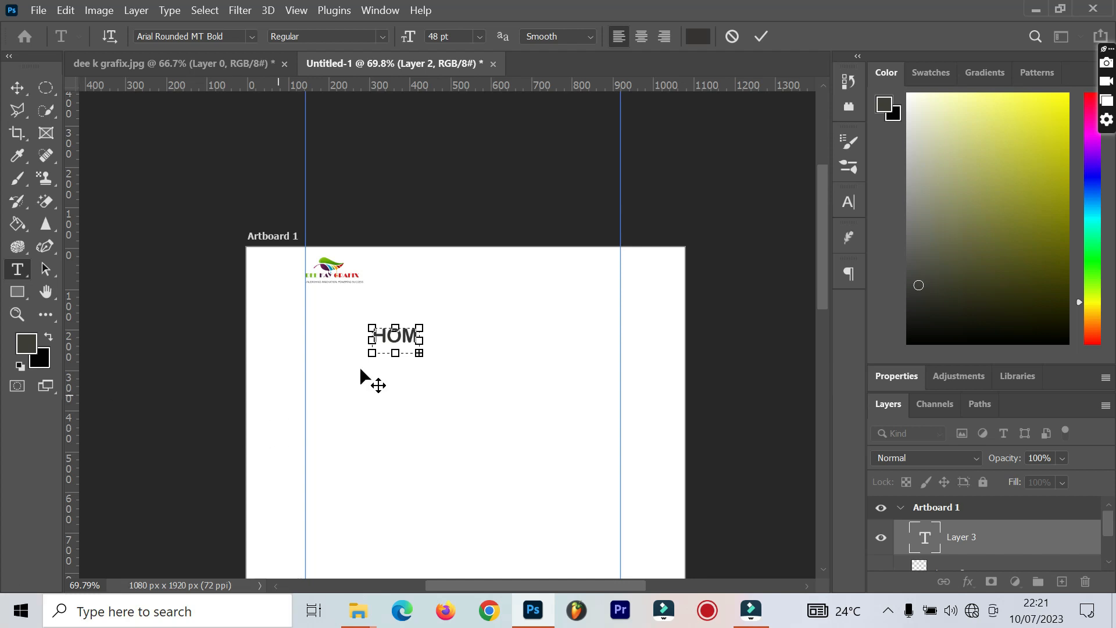
pyautogui.write('E')
pyautogui.moveTo(419, 341); pyautogui.dragTo(439, 343)
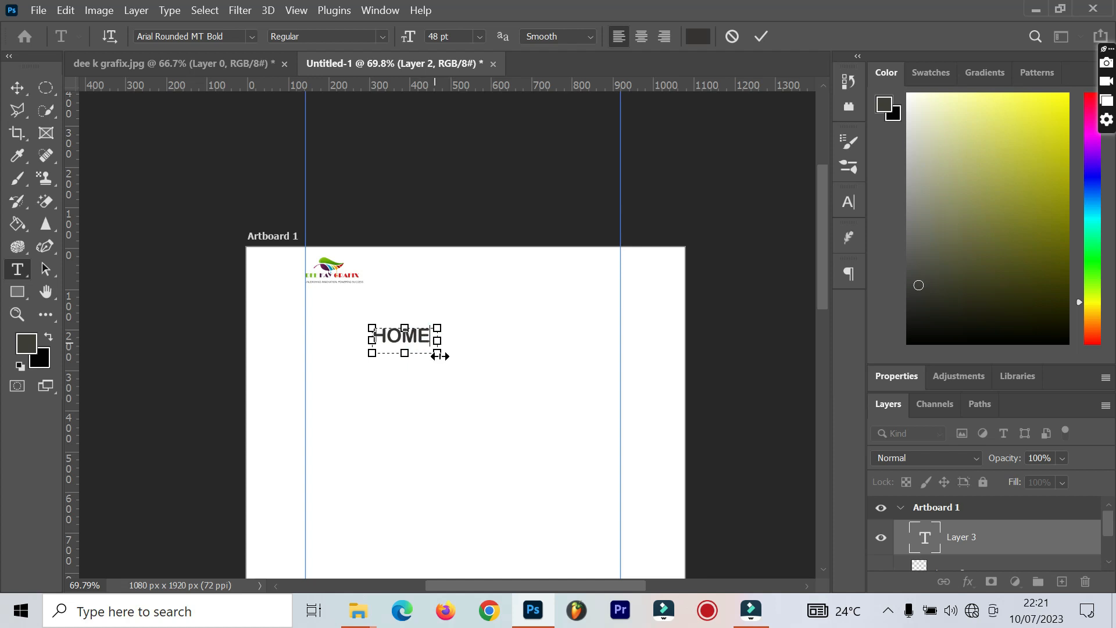
pyautogui.click(765, 36)
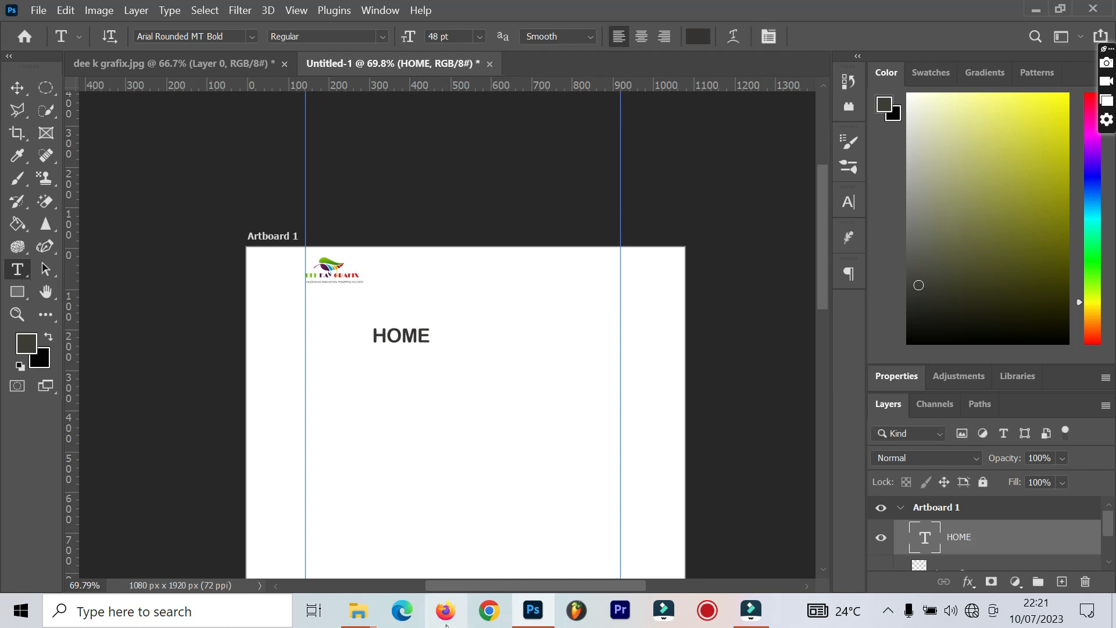
# Scale the HOME text to about 56% and move it beside the logo as a header link.
pyautogui.hotkey('ctrl', 't')
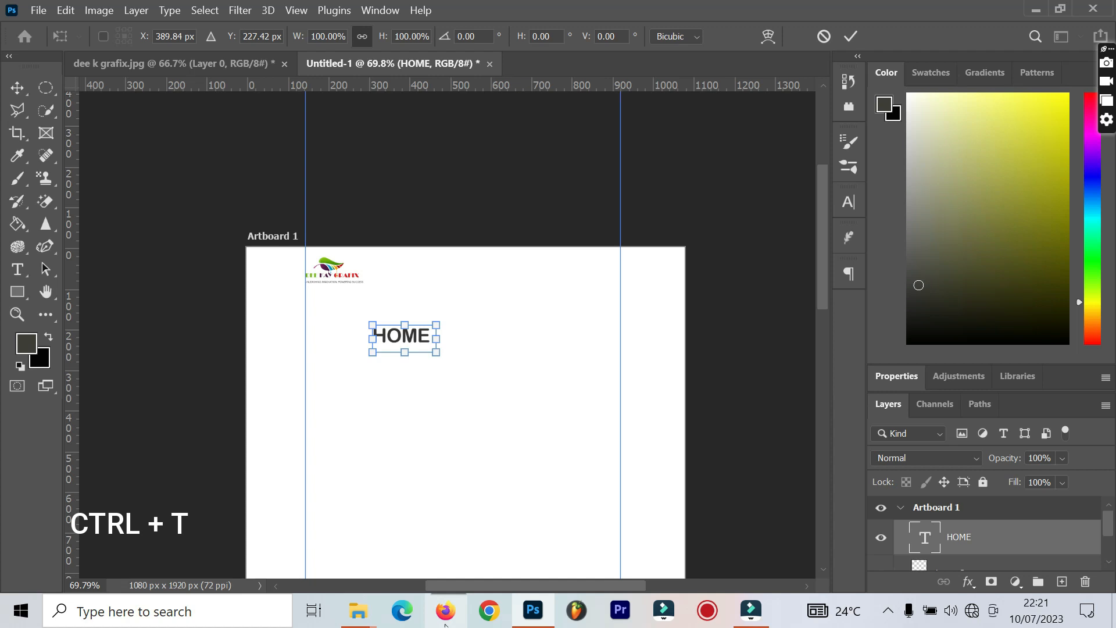
pyautogui.moveTo(419, 343); pyautogui.dragTo(411, 337)
pyautogui.click(851, 36)
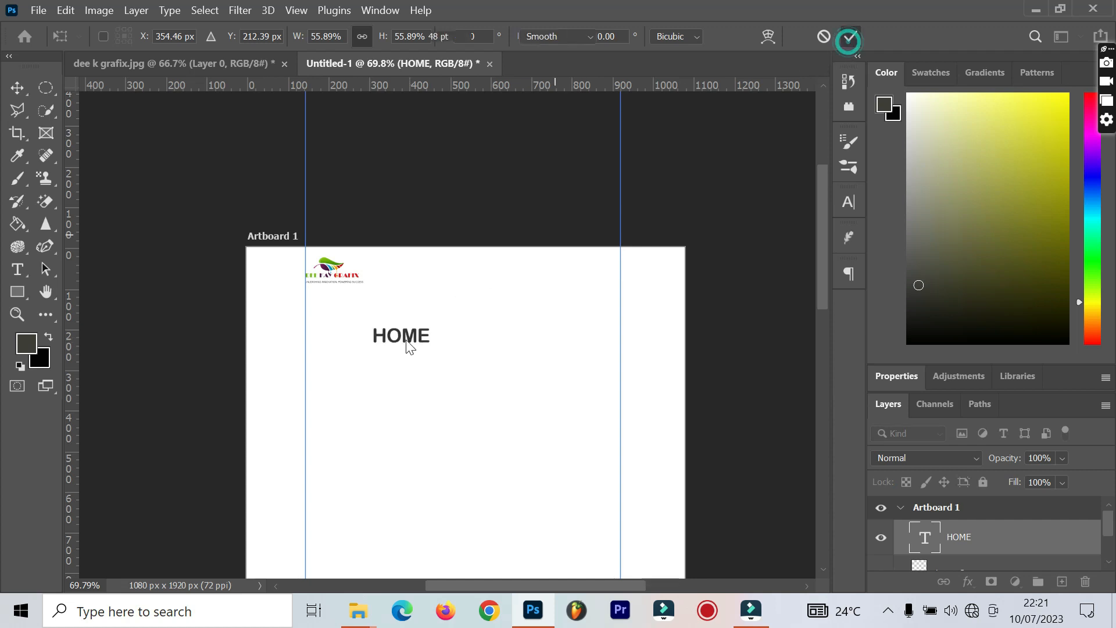
pyautogui.click(18, 87)
pyautogui.moveTo(385, 329); pyautogui.dragTo(394, 281)
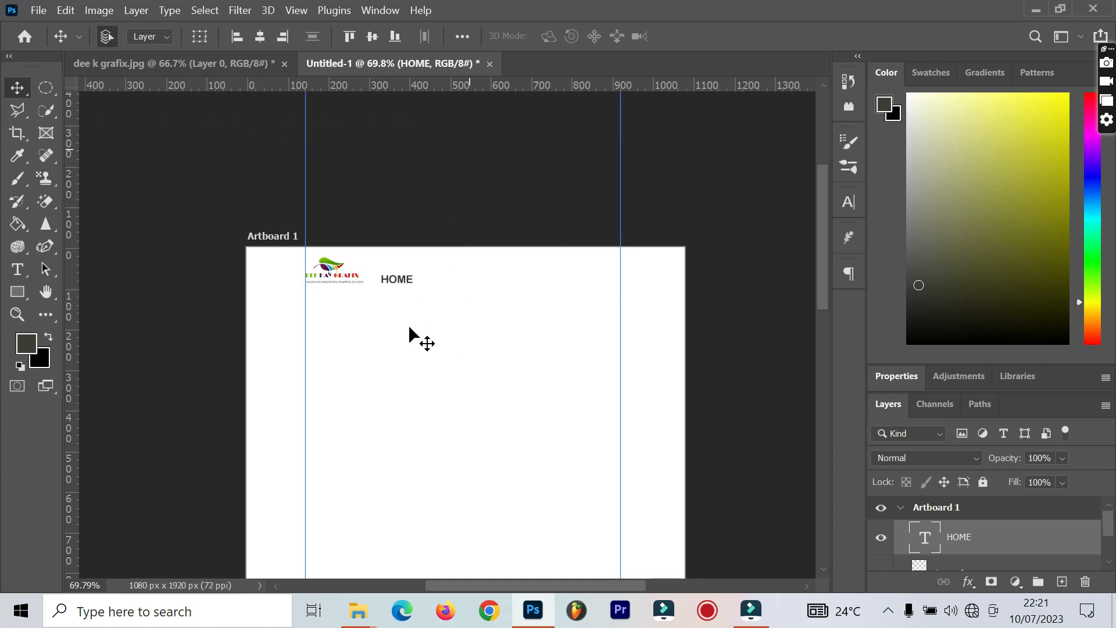
# Add a horizontal guide along the base of the logo and duplicate the HOME text beside the original.
pyautogui.moveTo(455, 85); pyautogui.dragTo(461, 286)
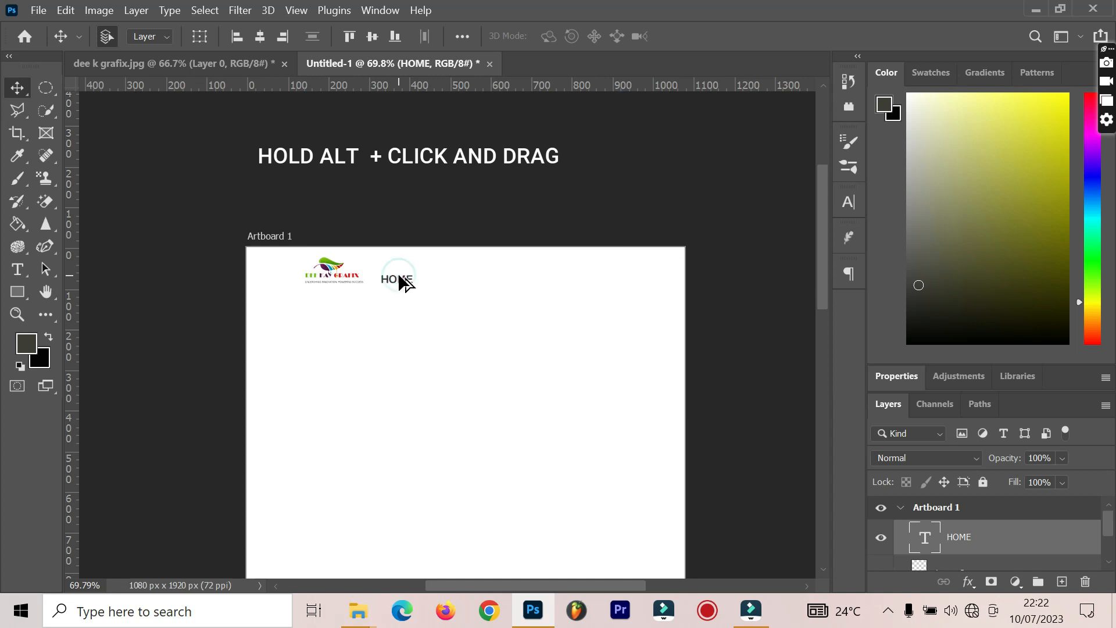
pyautogui.moveTo(398, 276)
pyautogui.mouseDown()
pyautogui.moveTo(441, 279)
pyautogui.moveTo(379, 281)
pyautogui.moveTo(437, 278)
pyautogui.mouseUp()
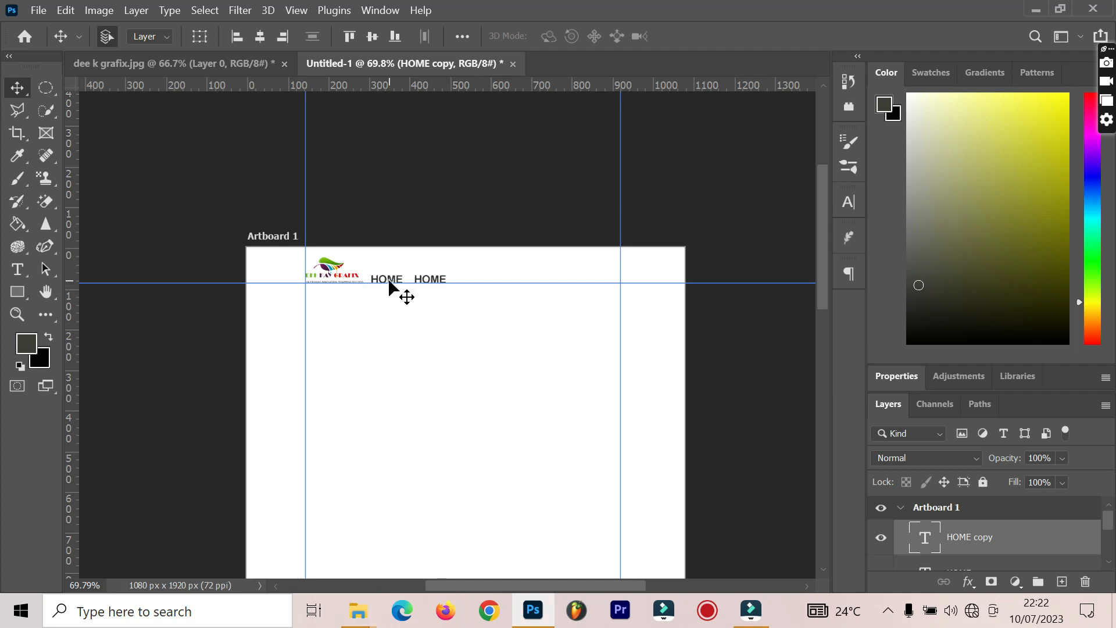
pyautogui.press('alt')
# Change the duplicated HOME text to PRODUCT and widen its text box so the word fits on one line.
pyautogui.doubleClick(431, 279)
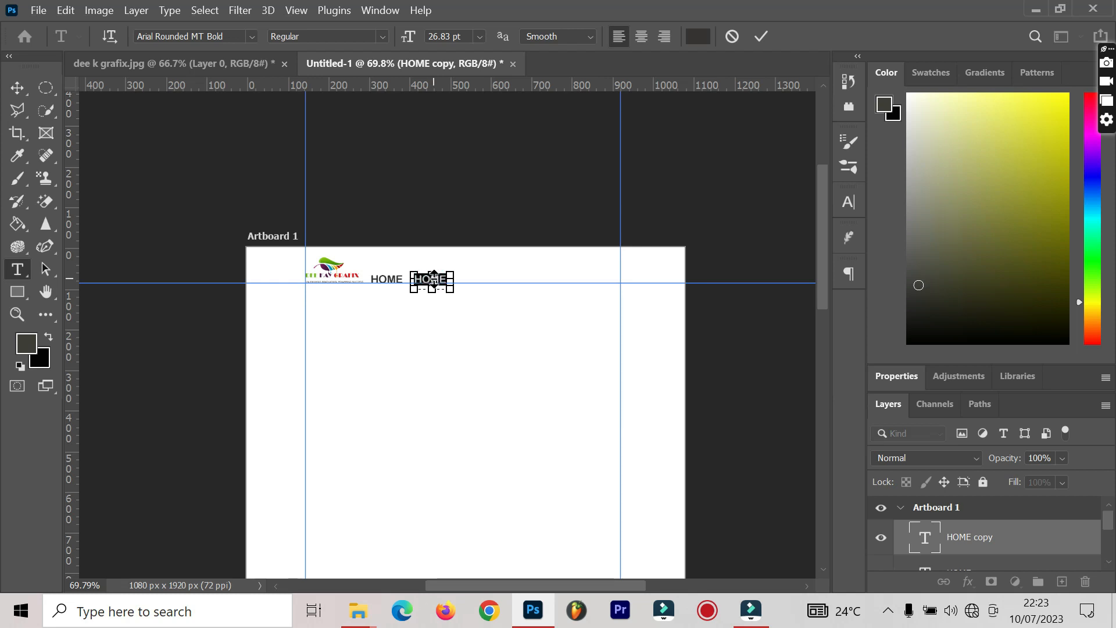
pyautogui.moveTo(453, 284); pyautogui.dragTo(466, 286)
pyautogui.press('BackSpace')
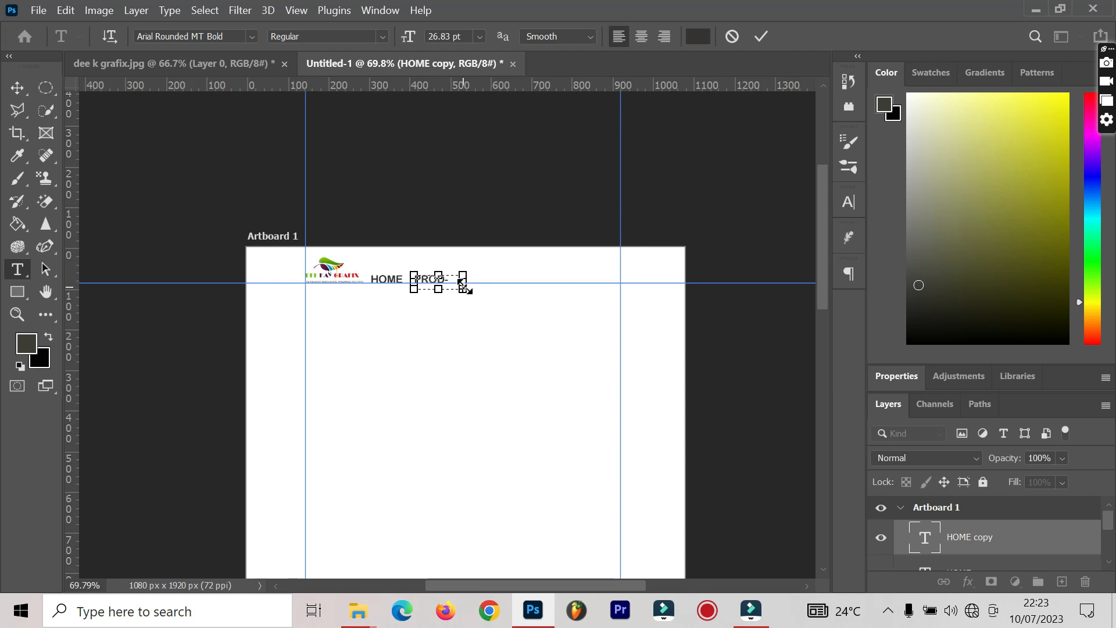
pyautogui.moveTo(468, 286); pyautogui.dragTo(482, 284)
pyautogui.click(760, 38)
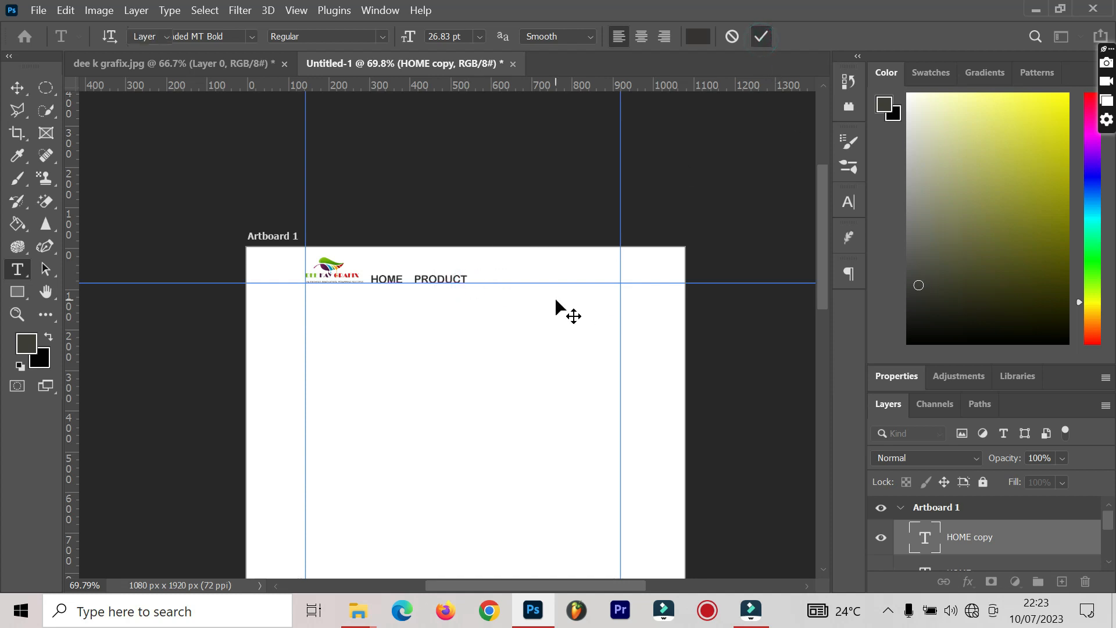
pyautogui.press('v')
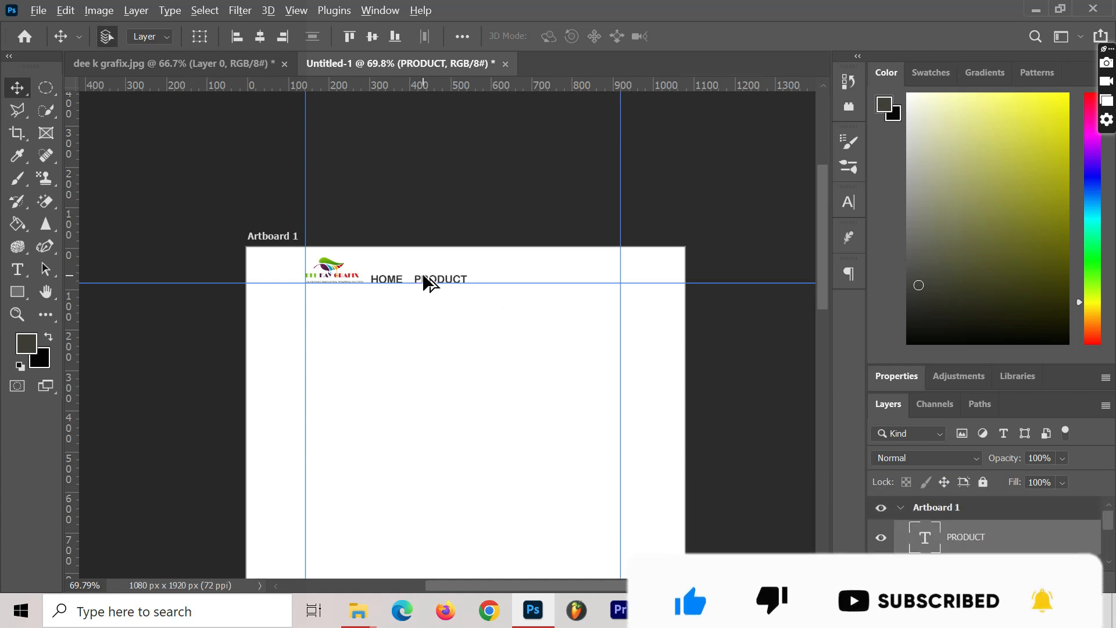
# Duplicate the PRODUCT text about 151 px across to its right and change the copy's text to CONTACT.
pyautogui.moveTo(431, 284); pyautogui.dragTo(490, 282)
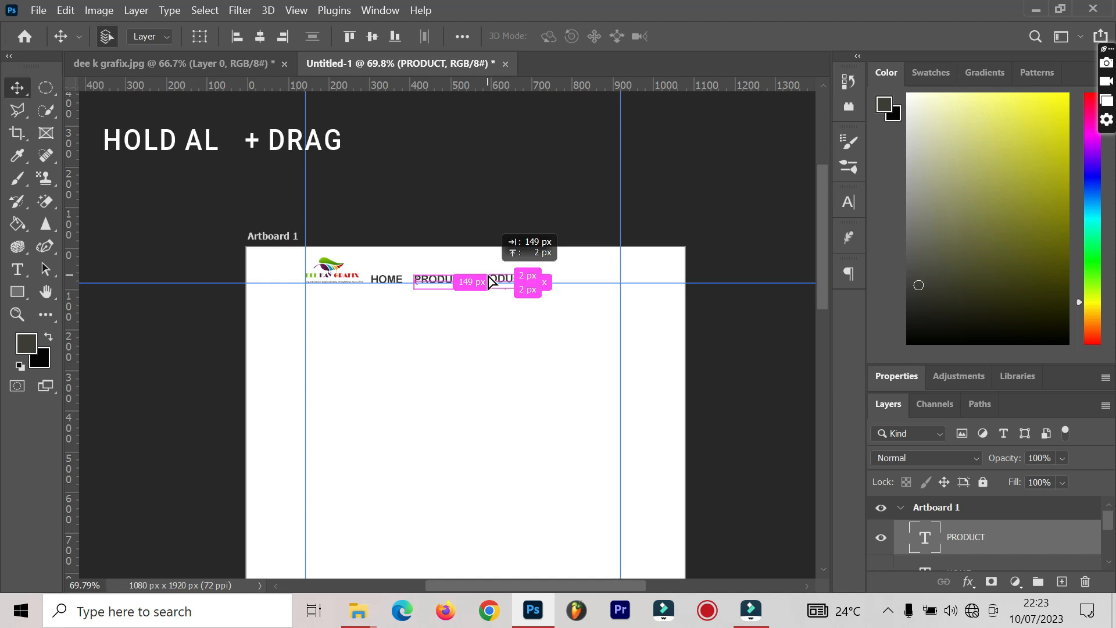
pyautogui.moveTo(490, 278); pyautogui.dragTo(491, 278)
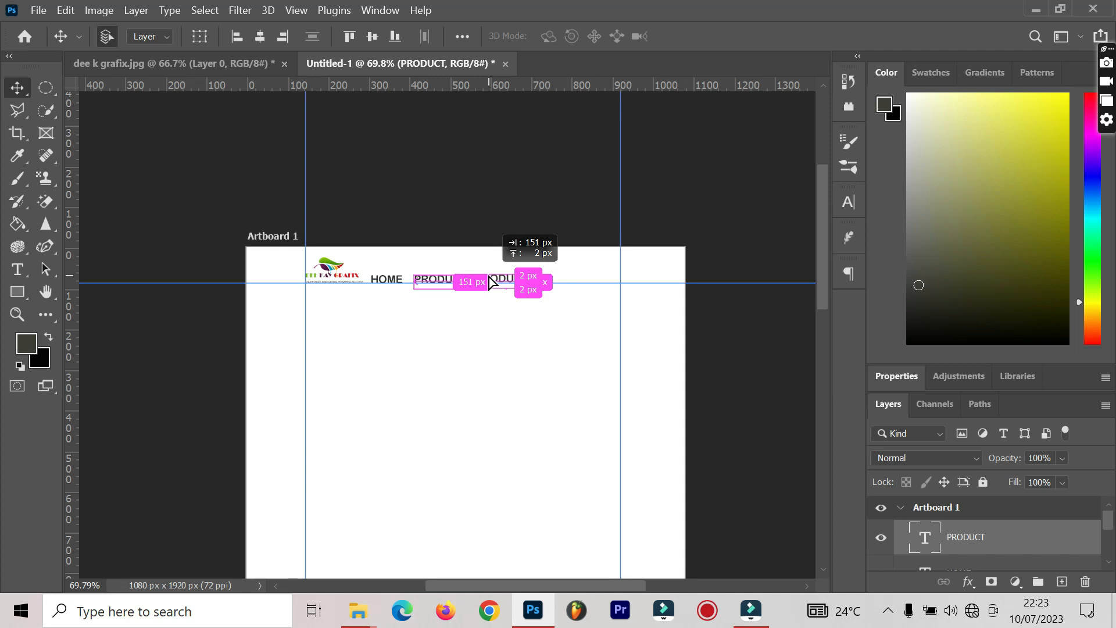
pyautogui.moveTo(489, 278); pyautogui.dragTo(489, 277)
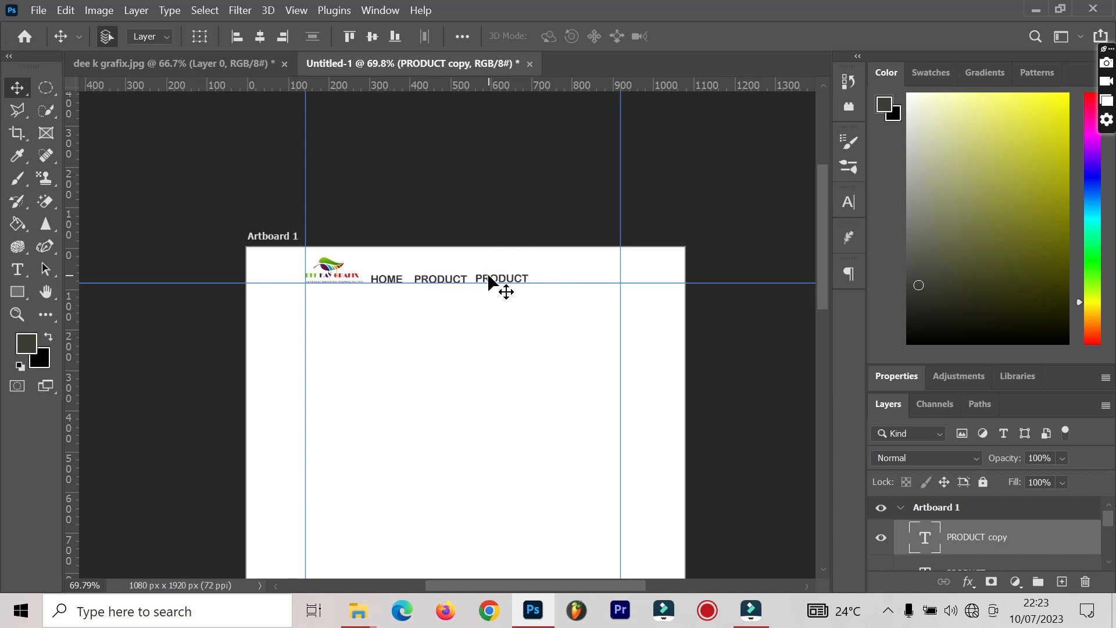
pyautogui.doubleClick(489, 279)
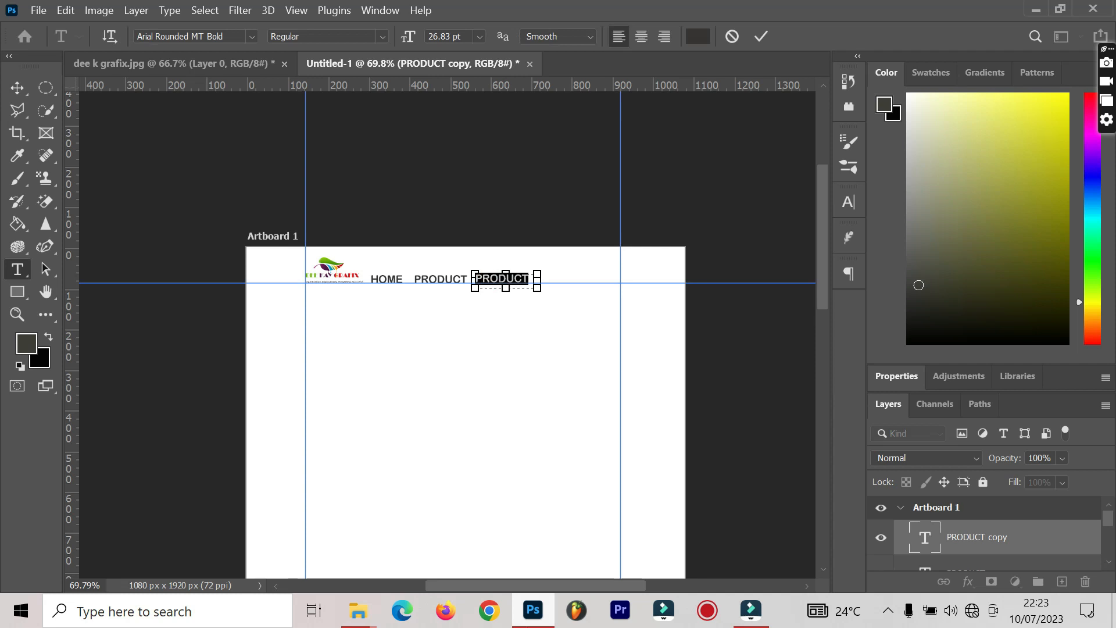
pyautogui.moveTo(527, 625)
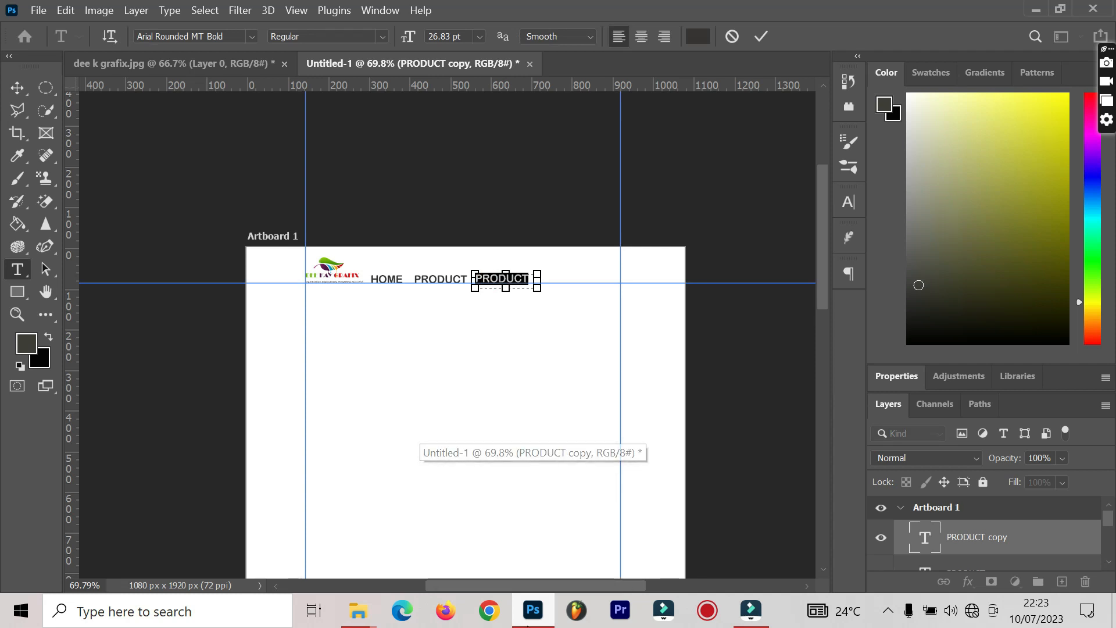
pyautogui.press('BackSpace')
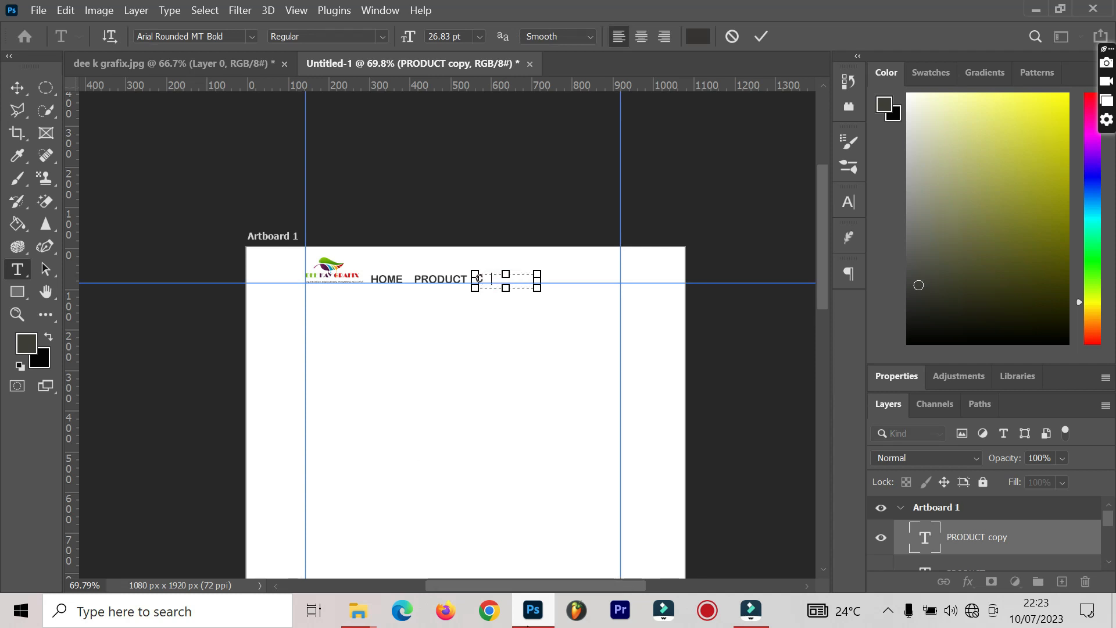
pyautogui.write('CONTACT')
pyautogui.click(762, 37)
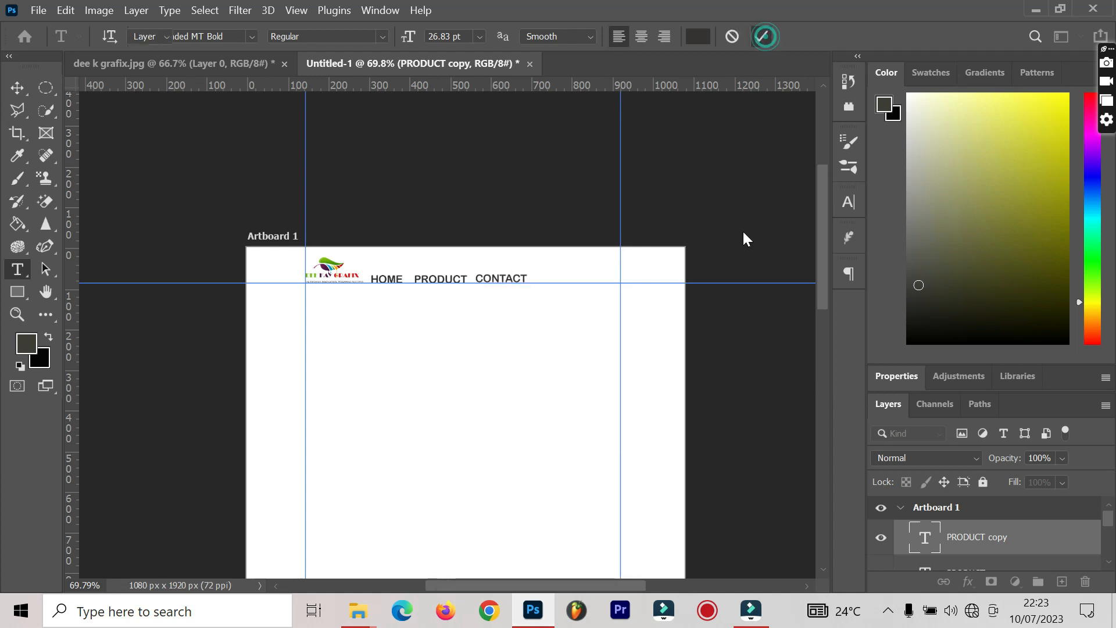
pyautogui.press('v')
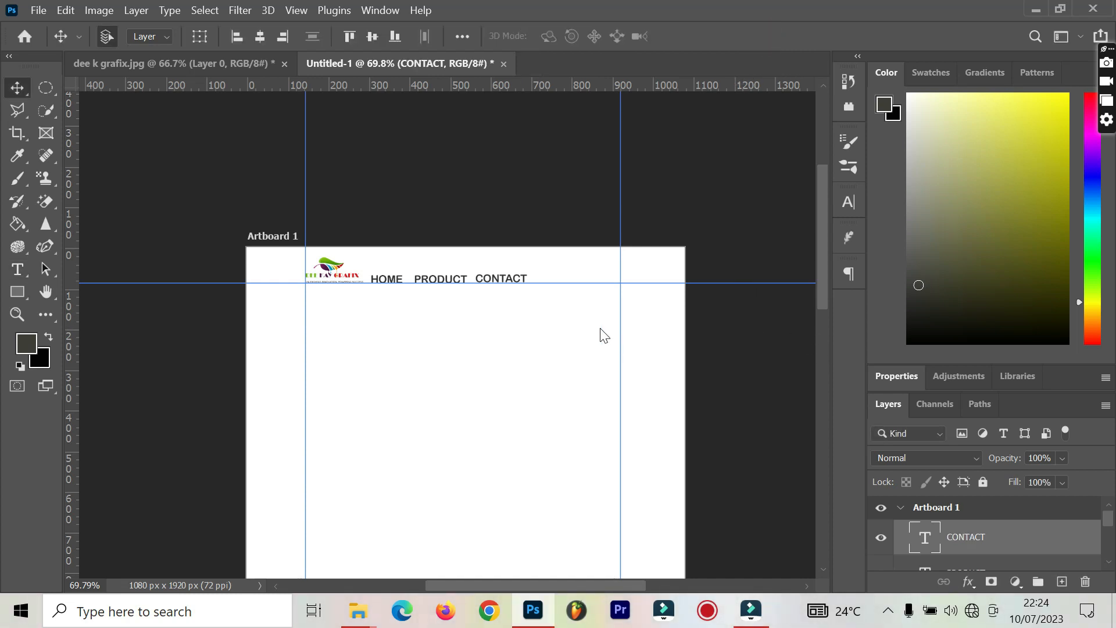
# Extend the CONTACT text to CONTACT US and widen its text box so both words fit on one line.
pyautogui.doubleClick(530, 284)
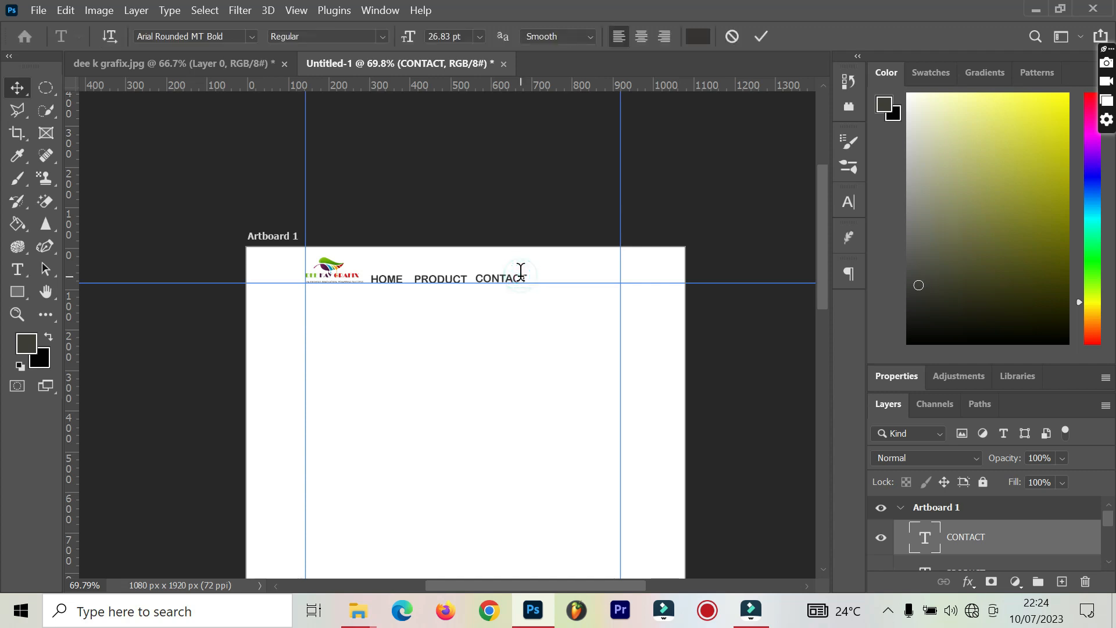
pyautogui.moveTo(535, 279); pyautogui.dragTo(542, 287)
pyautogui.click(529, 284)
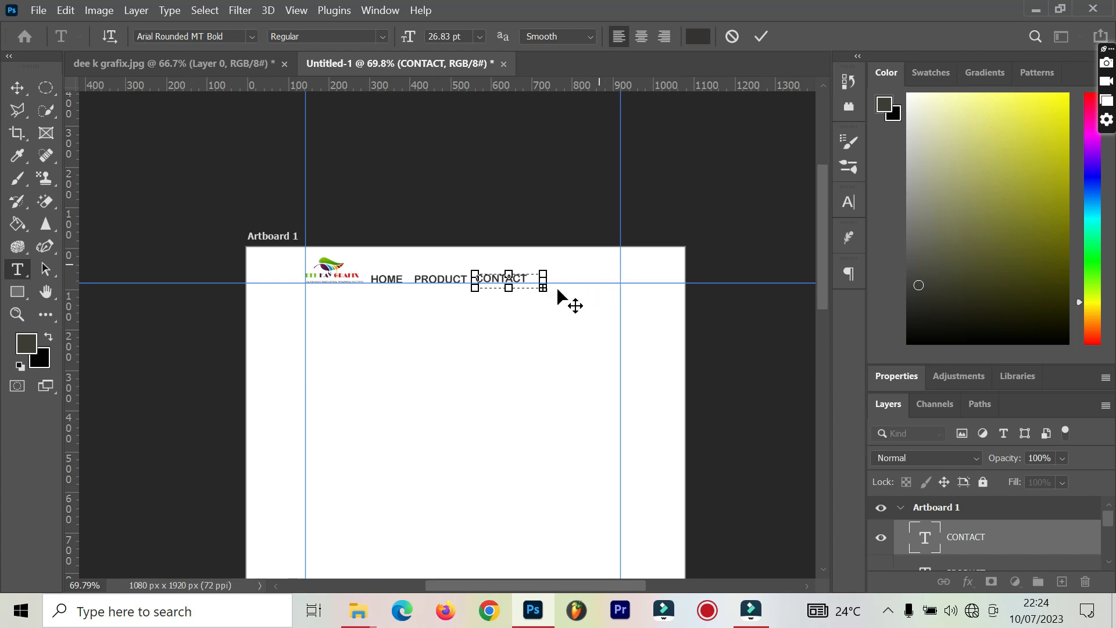
pyautogui.moveTo(543, 281); pyautogui.dragTo(550, 283)
pyautogui.write('US')
pyautogui.click(759, 38)
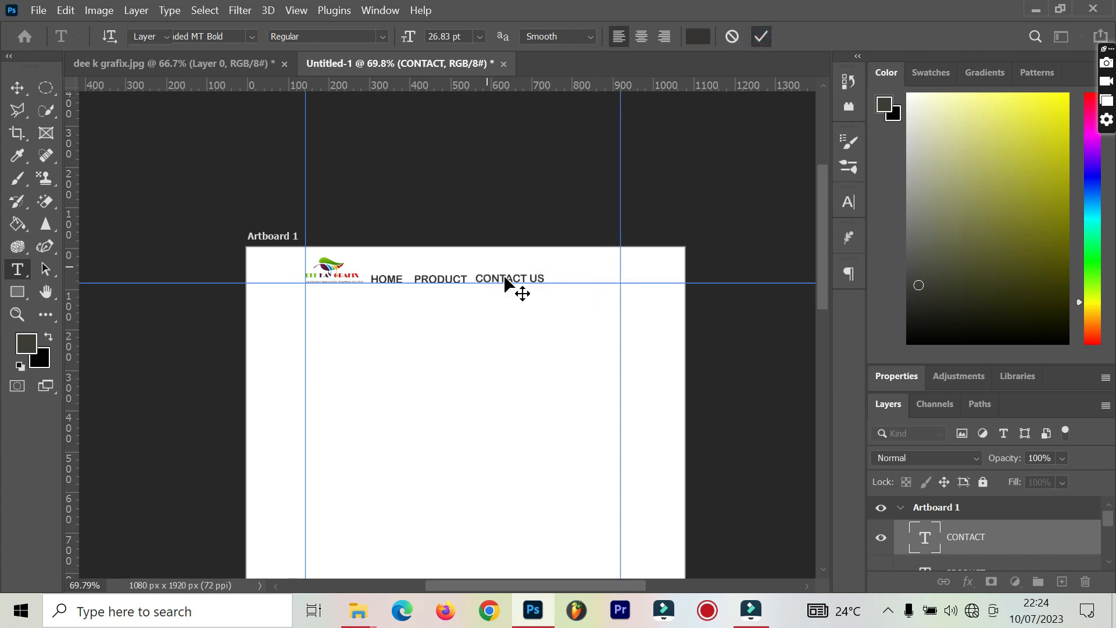
pyautogui.press('v')
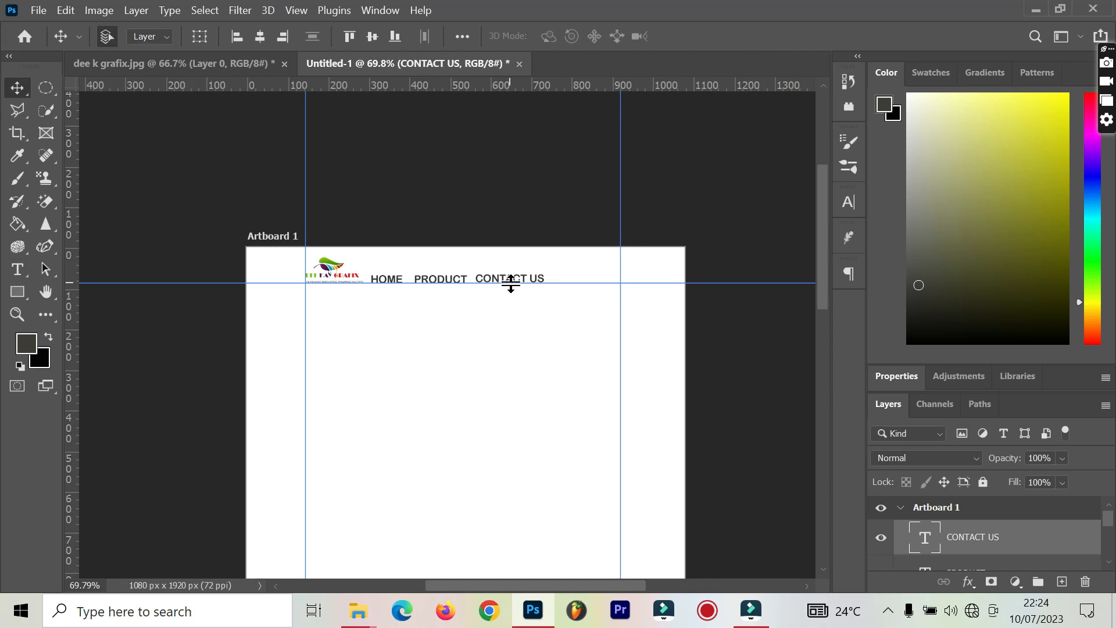
# Duplicate the CONTACT US text to its right along the header and change the copy's text to ABOUT US.
pyautogui.press('alt')
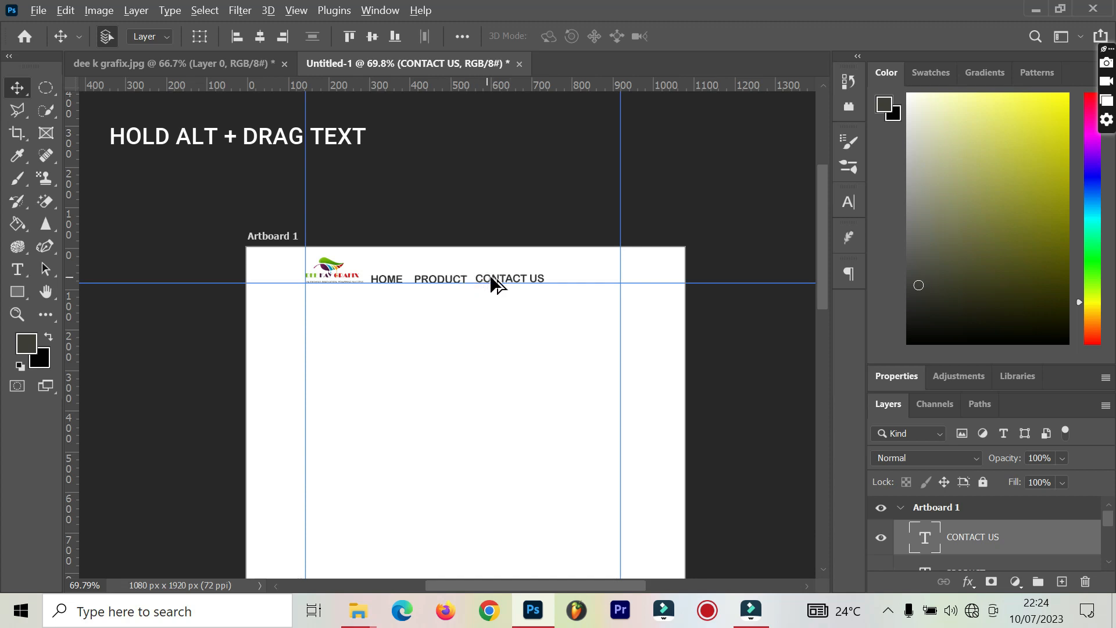
pyautogui.moveTo(493, 279); pyautogui.dragTo(558, 280)
pyautogui.moveTo(560, 280); pyautogui.dragTo(570, 285)
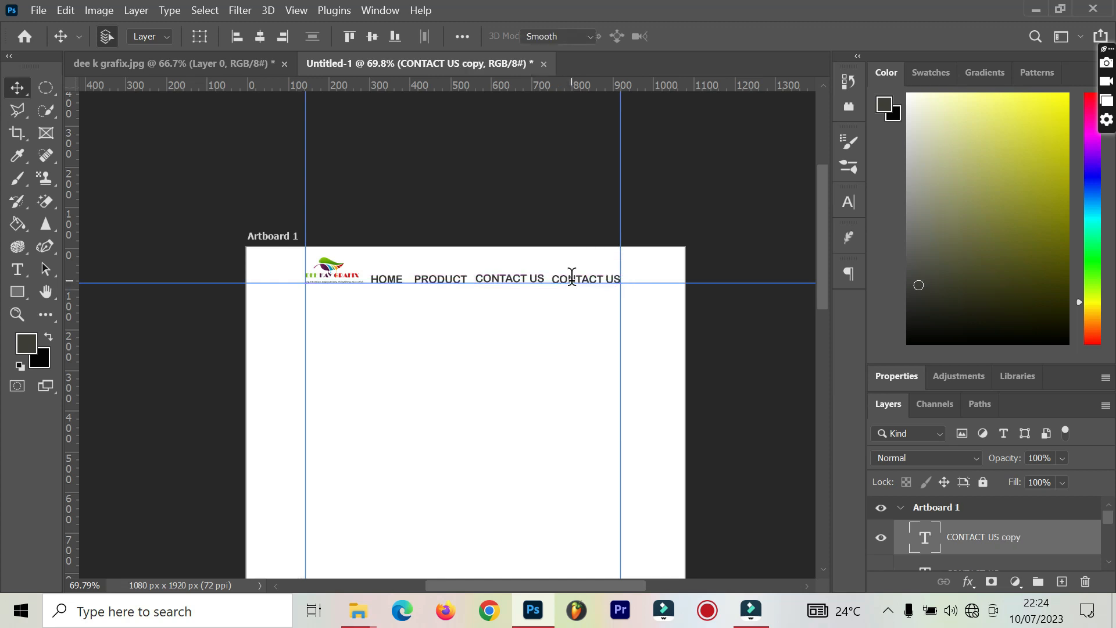
pyautogui.doubleClick(571, 281)
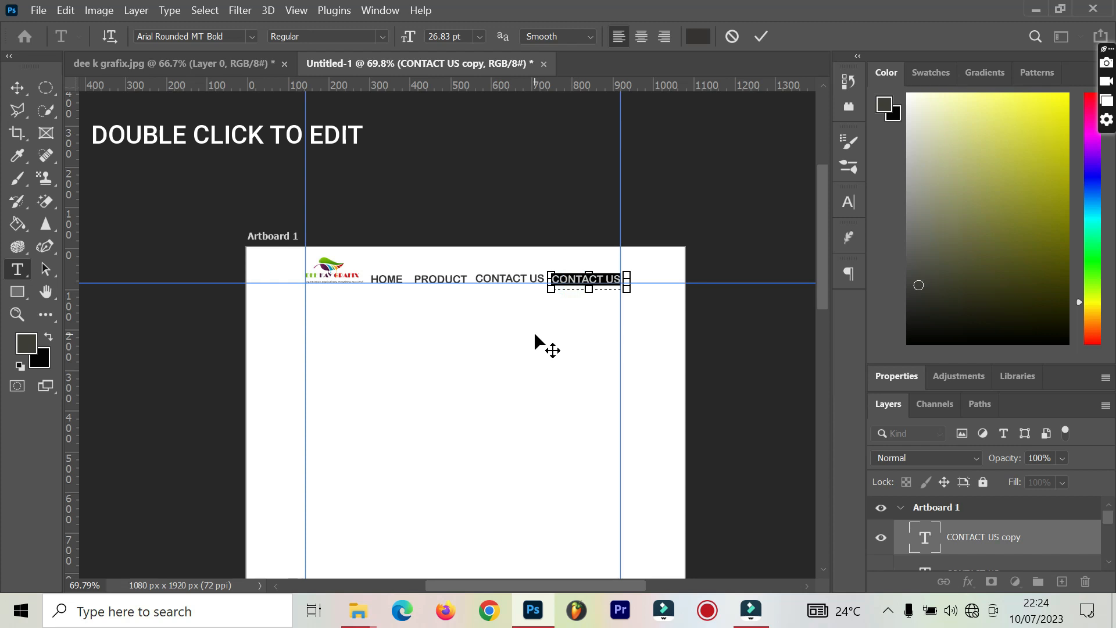
pyautogui.write('ABOUT US')
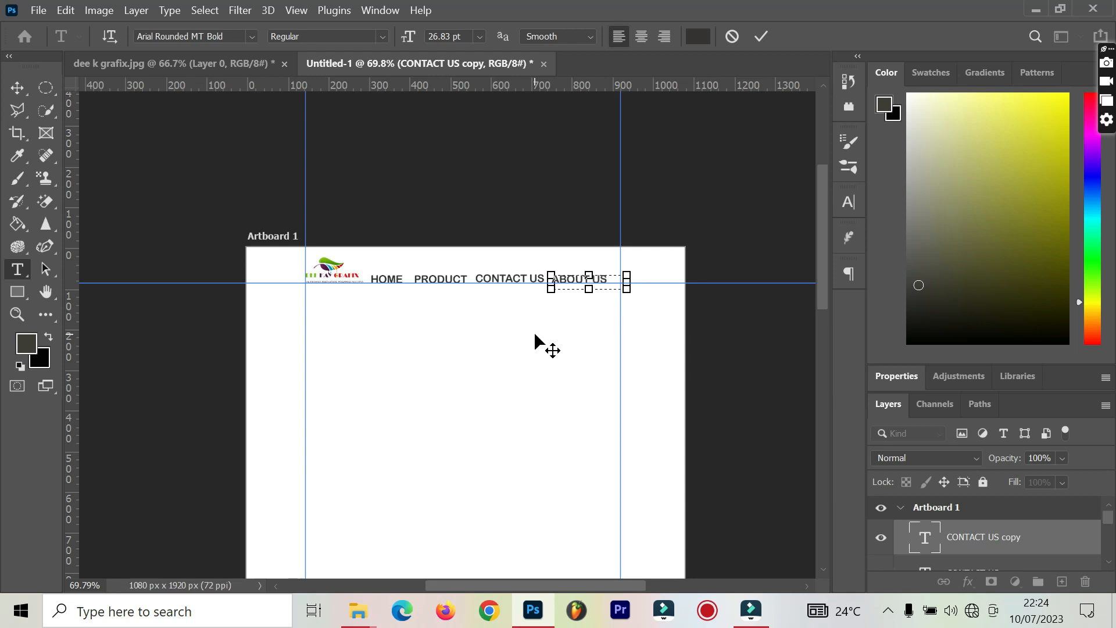
pyautogui.click(763, 35)
pyautogui.press('v')
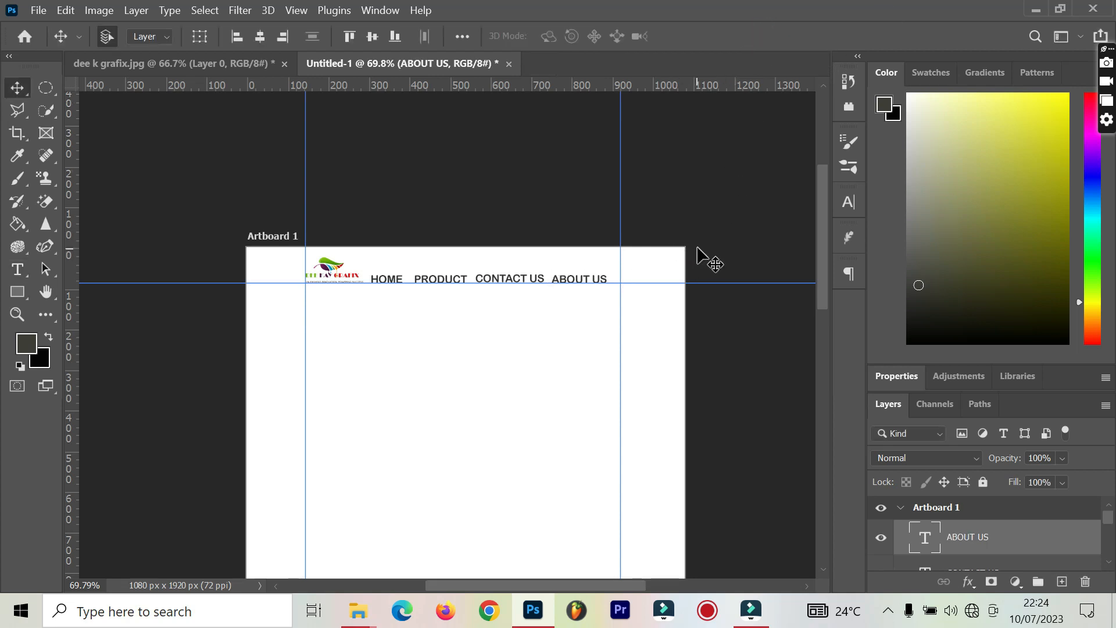
# Shift the ABOUT US and CONTACT US texts slightly right towards the right-hand vertical guide.
pyautogui.scroll(-2, 660, 233)
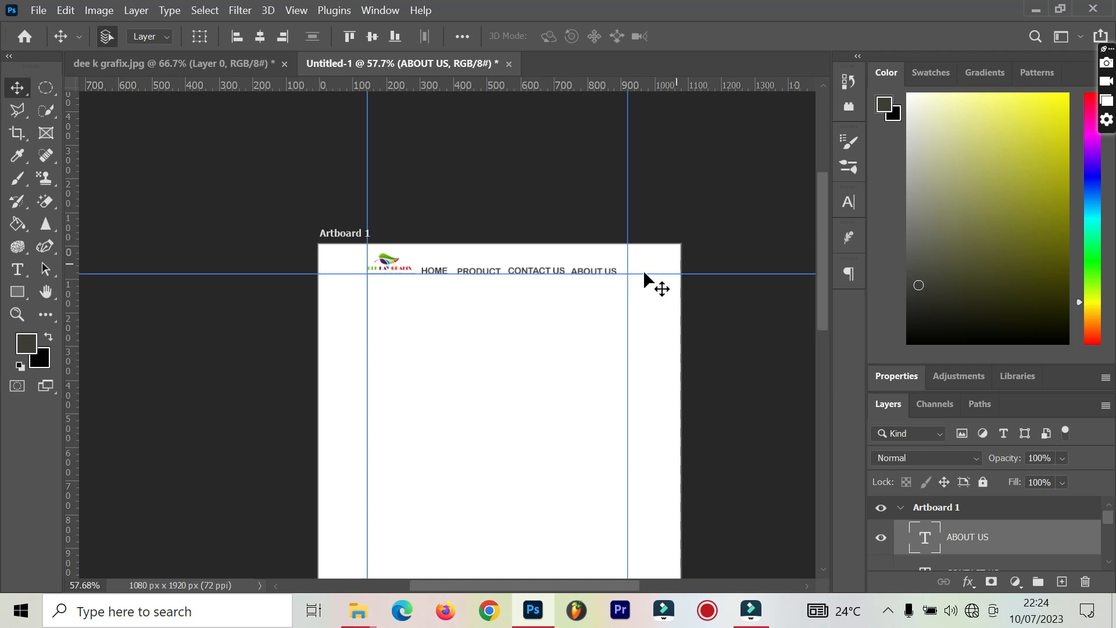
pyautogui.click(608, 269)
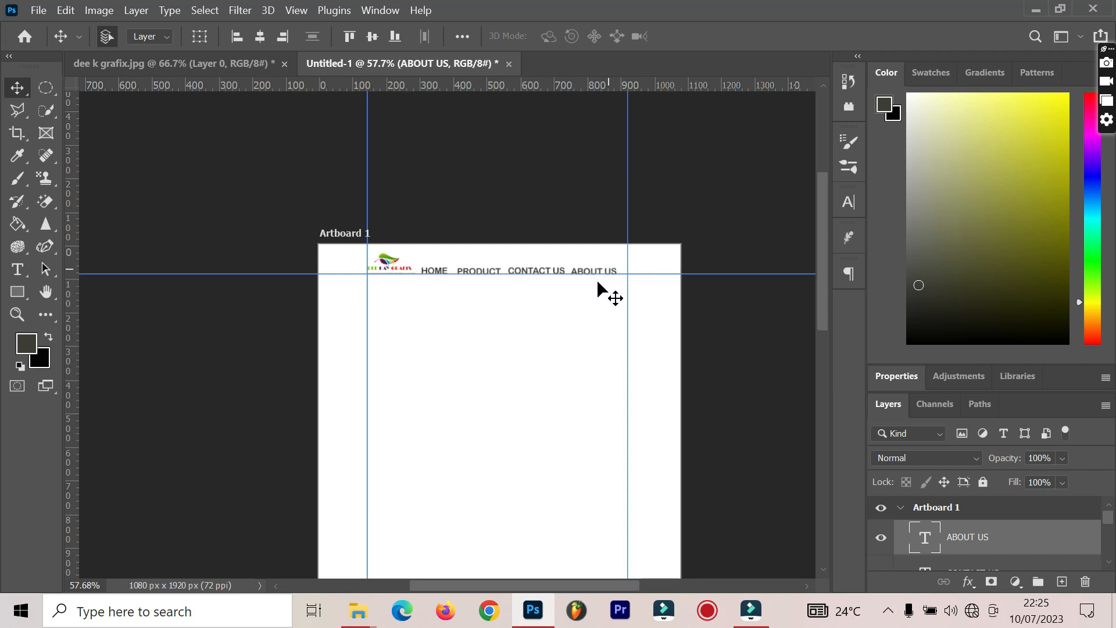
pyautogui.click(599, 284)
pyautogui.scroll(5, 599, 284)
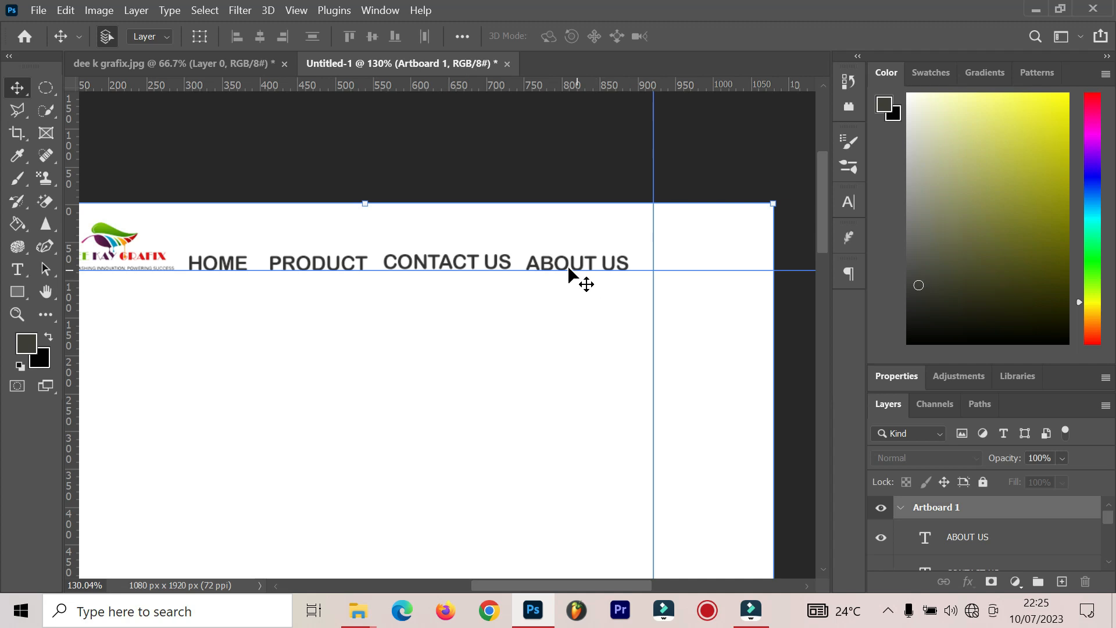
pyautogui.moveTo(565, 266); pyautogui.dragTo(571, 262)
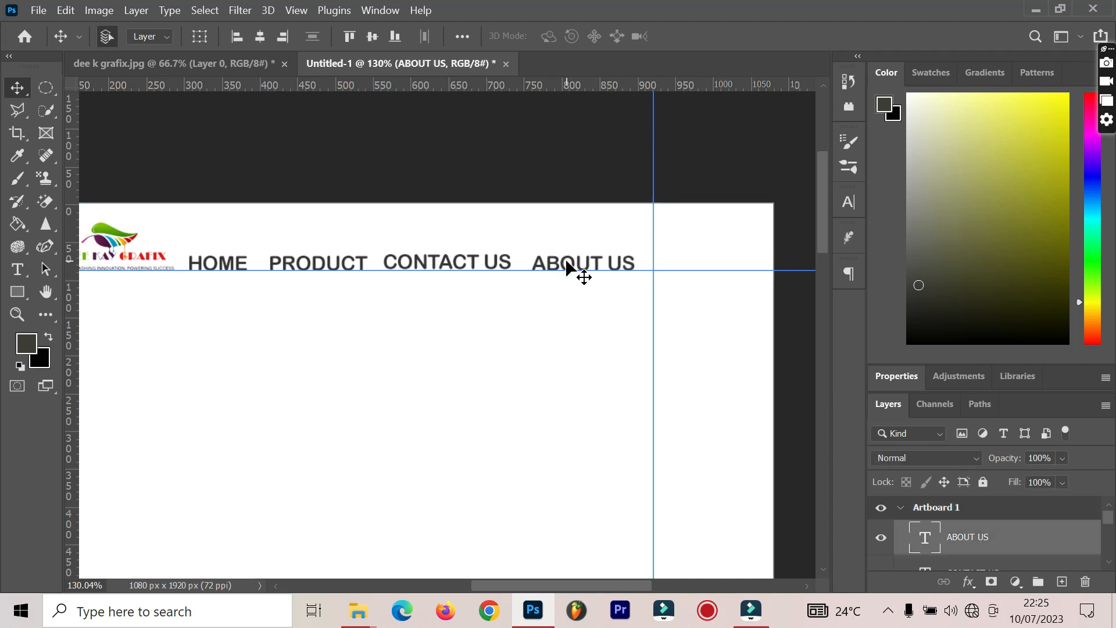
pyautogui.moveTo(471, 263); pyautogui.dragTo(474, 263)
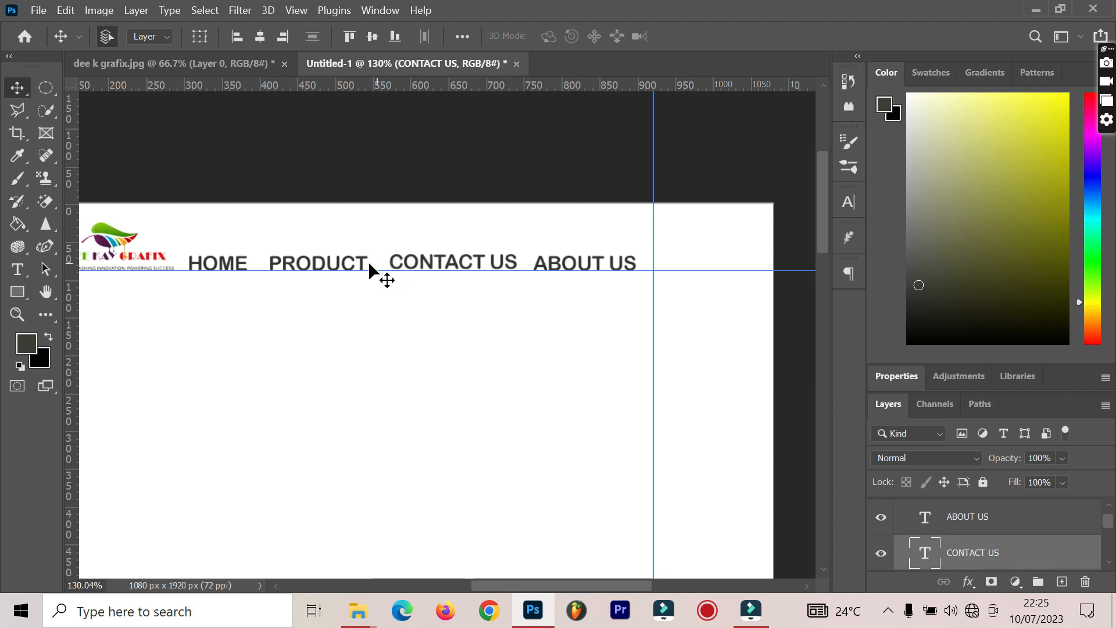
# Nudge the PRODUCT text right so it sits closer to CONTACT US.
pyautogui.moveTo(361, 263); pyautogui.dragTo(361, 263)
pyautogui.press('Right')
pyautogui.press('Right')
pyautogui.press('Right')
pyautogui.press('Right')
pyautogui.press('Right')
pyautogui.press('Right')
pyautogui.press('Right')
pyautogui.press('Right')
pyautogui.press('Right')
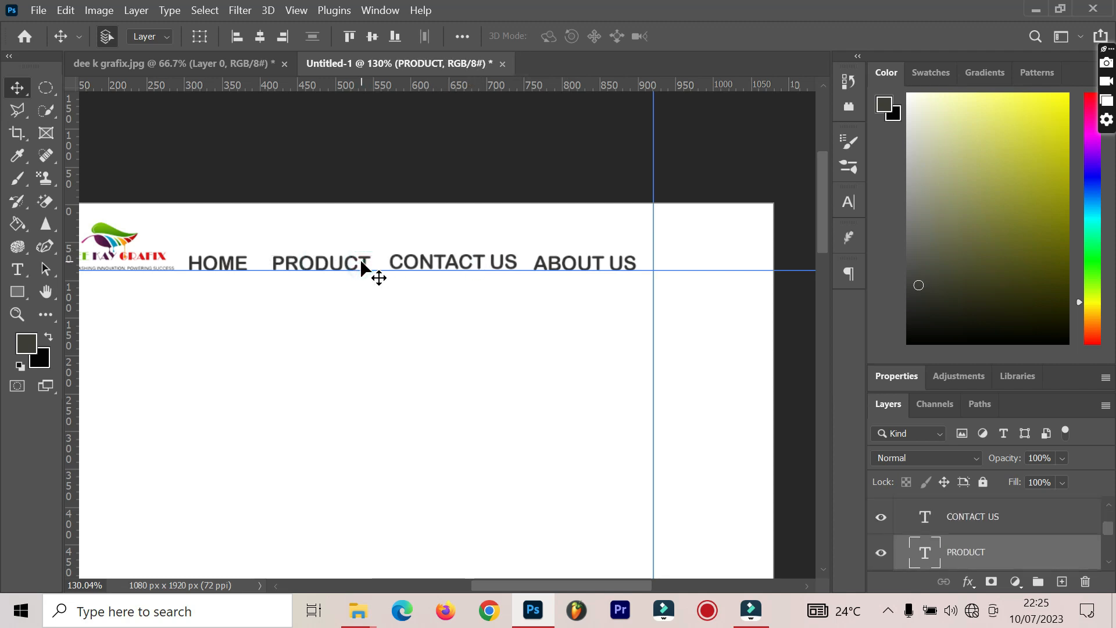
pyautogui.press('Right')
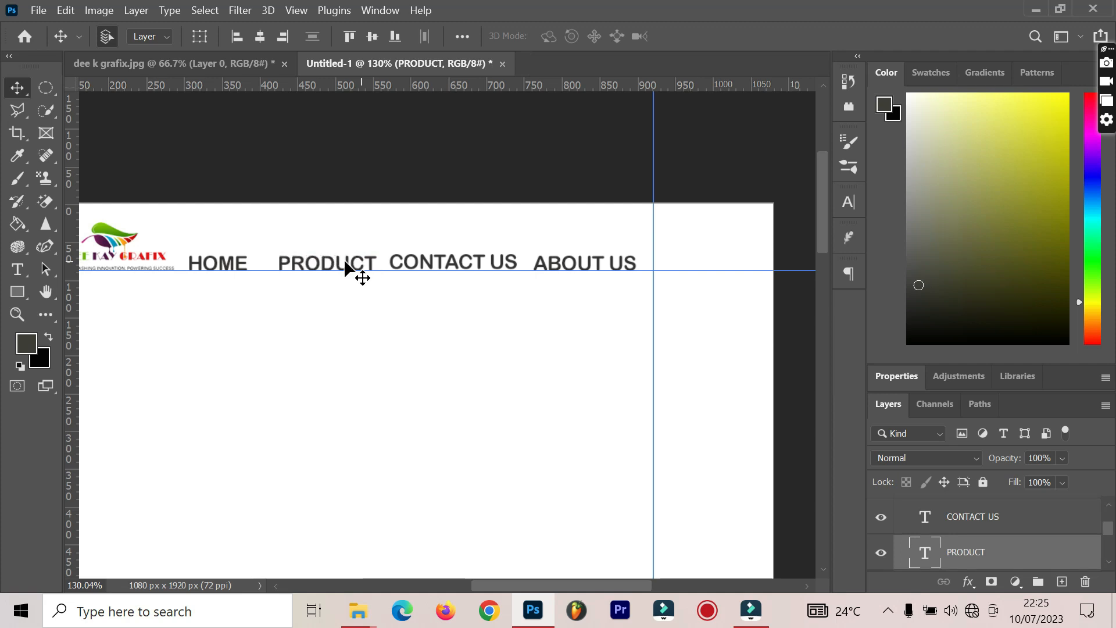
# Nudge the HOME text right, away from the logo, so its gap to PRODUCT matches the spacing of the other links.
pyautogui.click(238, 265)
pyautogui.press('Right')
pyautogui.press('Right')
pyautogui.press('Right')
pyautogui.press('Right')
pyautogui.press('Right')
pyautogui.press('Right')
pyautogui.press('Right')
pyautogui.press('Right')
pyautogui.press('Right')
pyautogui.press('Right')
pyautogui.press('Right')
pyautogui.press('Right')
pyautogui.press('Right')
pyautogui.press('Right')
pyautogui.press('Right')
pyautogui.press('Right')
pyautogui.press('Right')
pyautogui.press('Right')
pyautogui.press('Right')
pyautogui.press('Right')
pyautogui.press('Right')
pyautogui.press('Right')
pyautogui.press('Right')
pyautogui.press('Right')
pyautogui.press('Right')
pyautogui.press('Right')
pyautogui.press('Right')
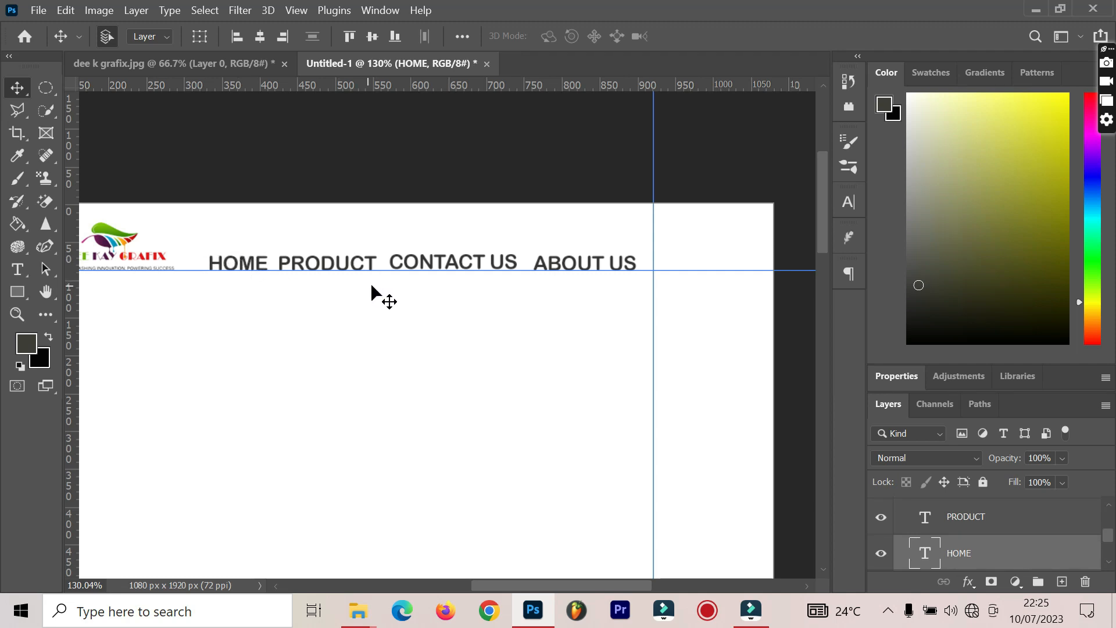
pyautogui.press('Left')
pyautogui.press('Left')
pyautogui.press('Left')
pyautogui.press('Left')
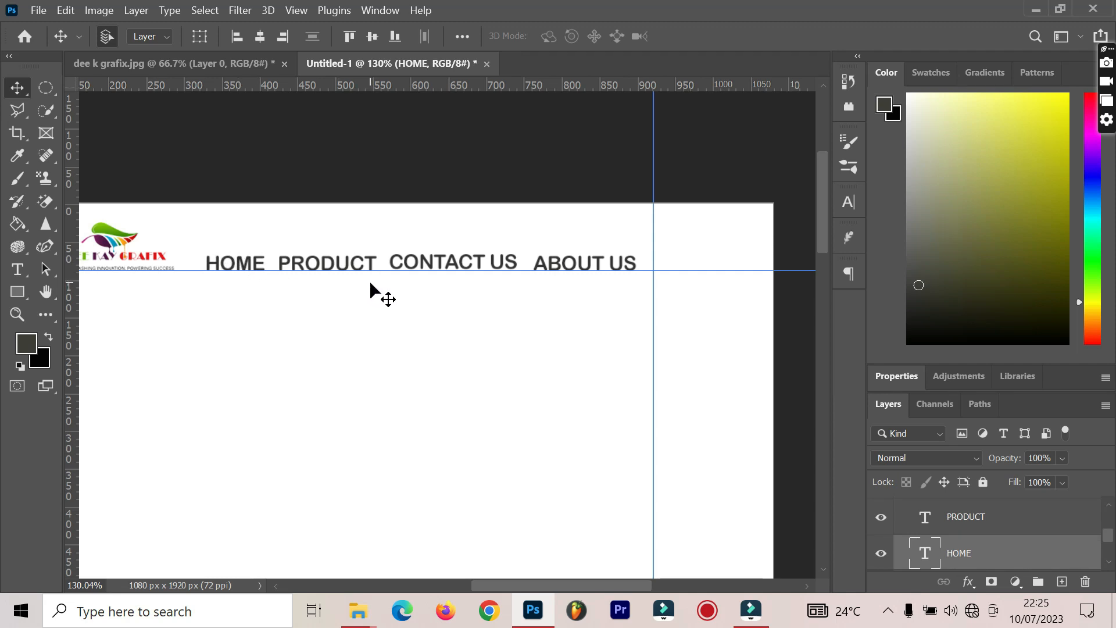
# Place the business-computer-hands-marketing-businessman-typing-laptop-38735678 image from the desktop onto the artboard.
pyautogui.scroll(-4, 382, 271)
pyautogui.scroll(-1, 384, 270)
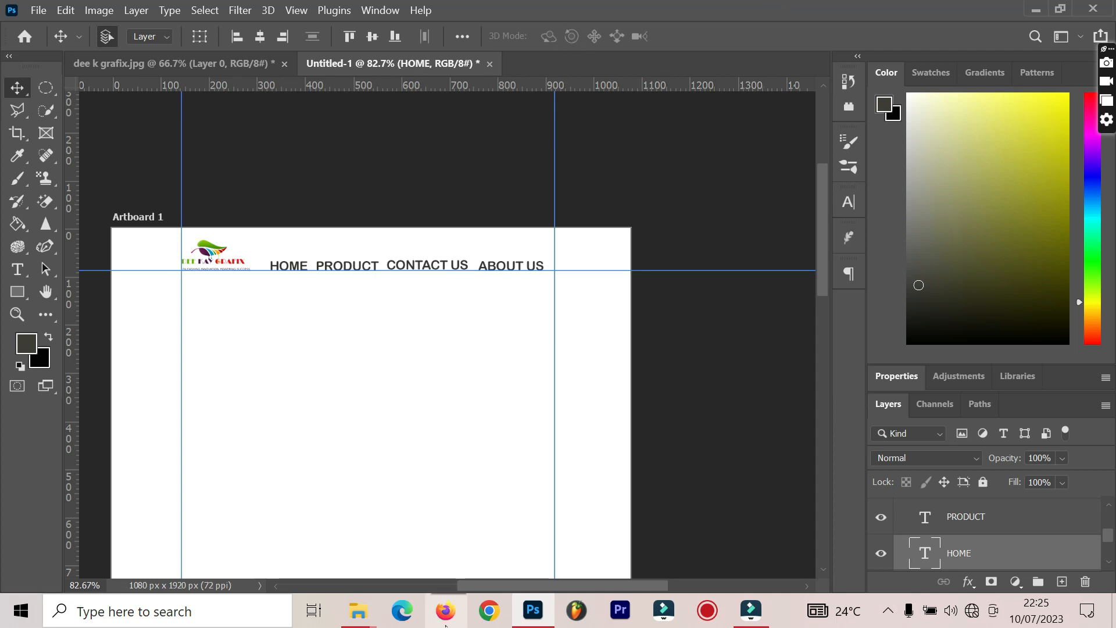
pyautogui.press('super+d')
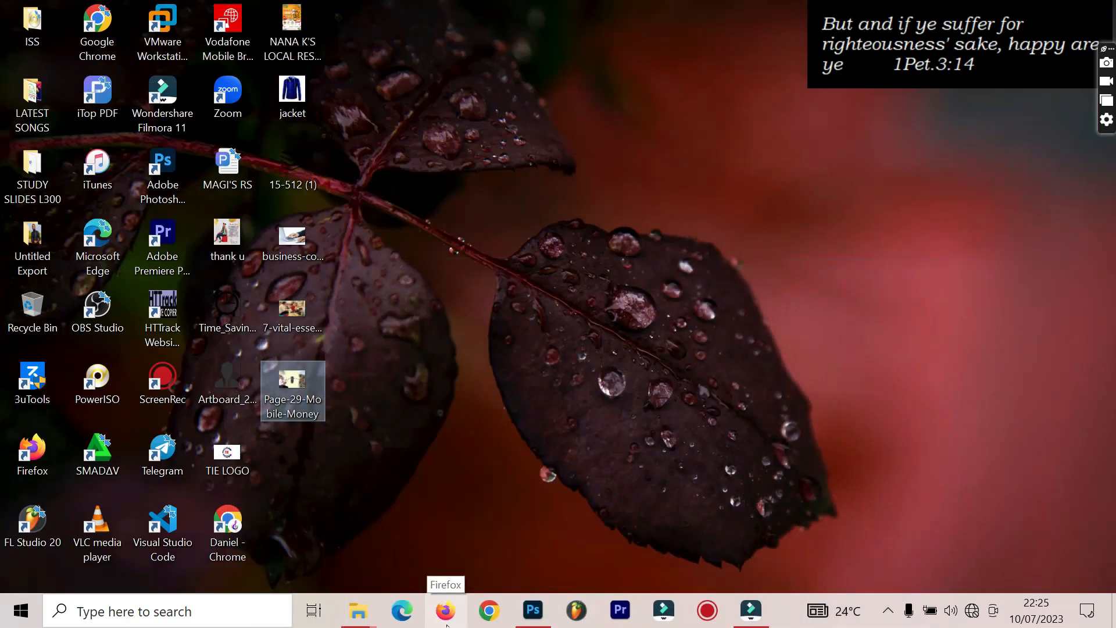
pyautogui.click(458, 301)
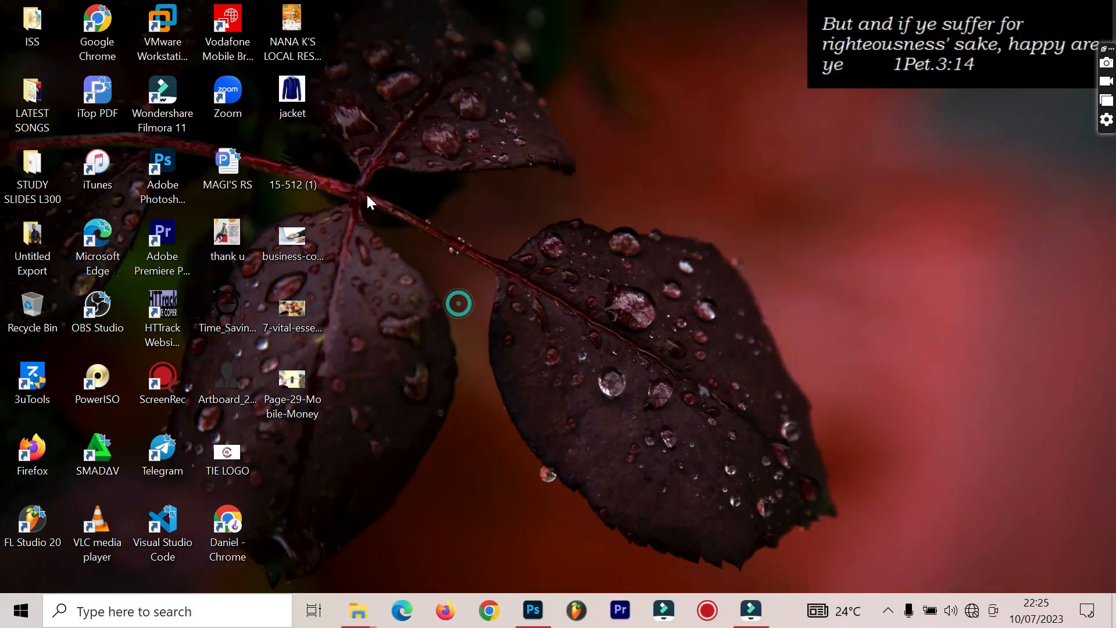
pyautogui.moveTo(294, 239); pyautogui.dragTo(369, 427)
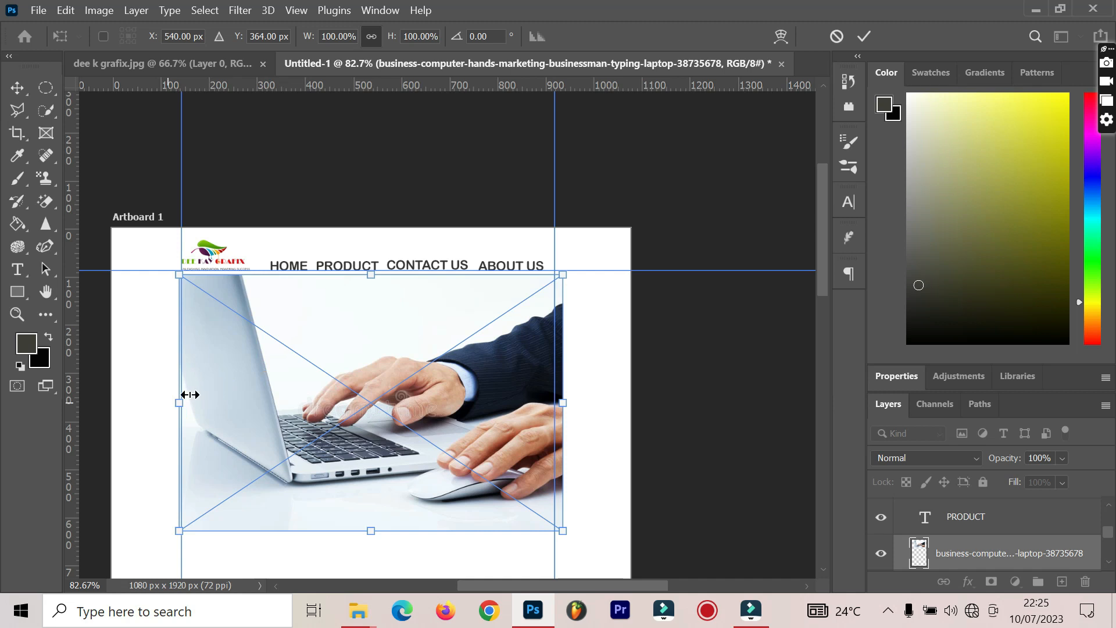
# Enlarge the placed laptop image proportionally to 136.85% so it spans the full width of the artboard.
pyautogui.moveTo(183, 398); pyautogui.dragTo(104, 394)
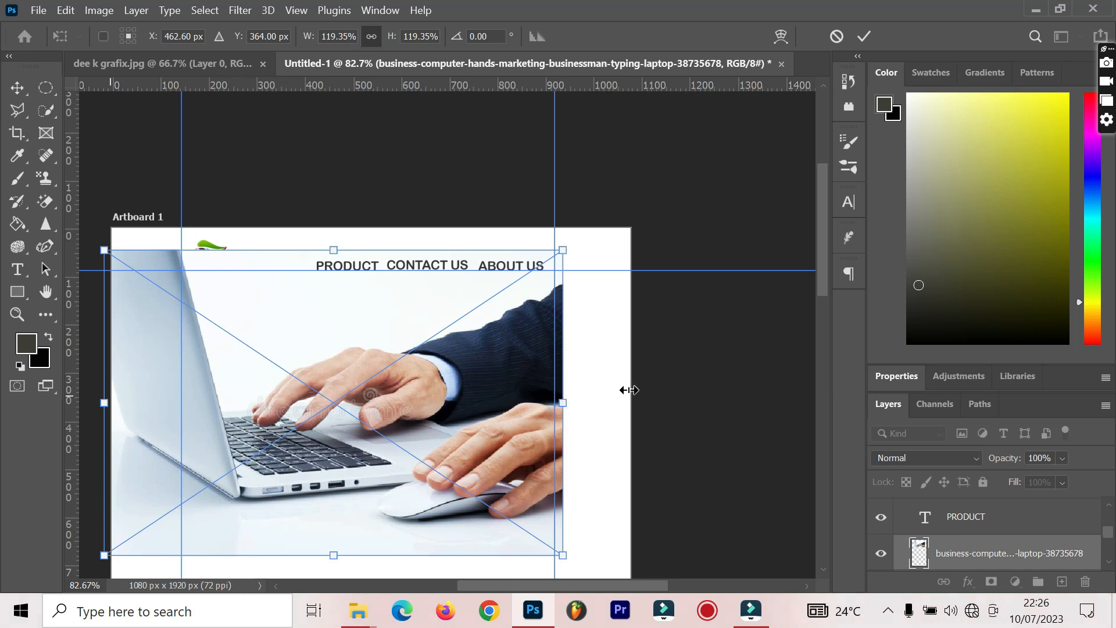
pyautogui.moveTo(635, 390); pyautogui.dragTo(633, 389)
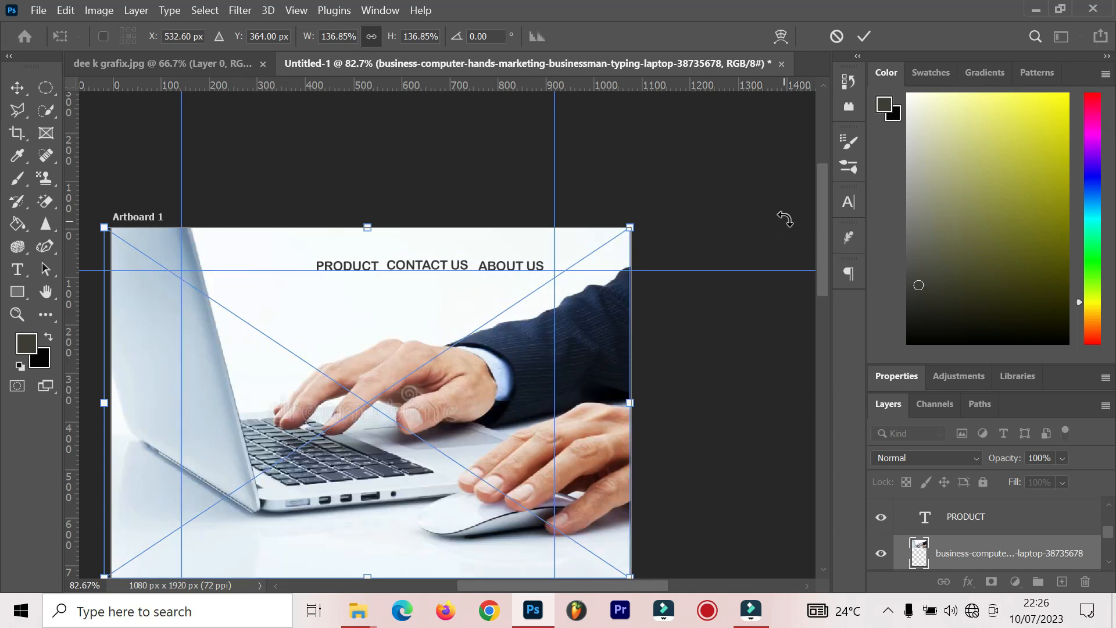
pyautogui.click(867, 37)
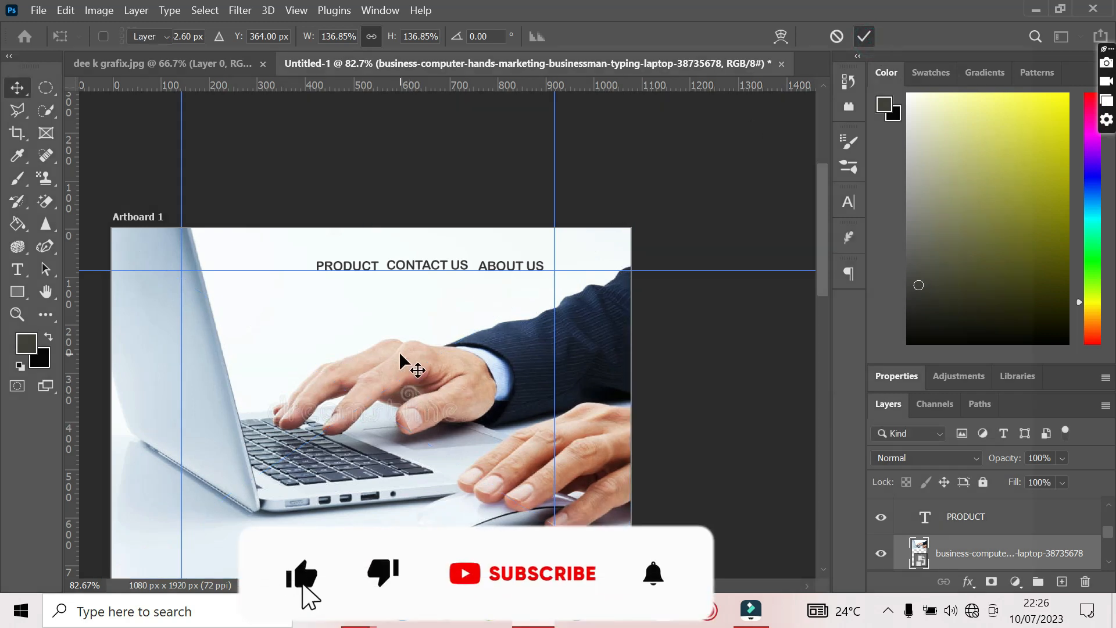
# Move the laptop image down below the navigation links and reduce only its height to 92.88%, making it a shallower banner.
pyautogui.moveTo(400, 355); pyautogui.dragTo(405, 414)
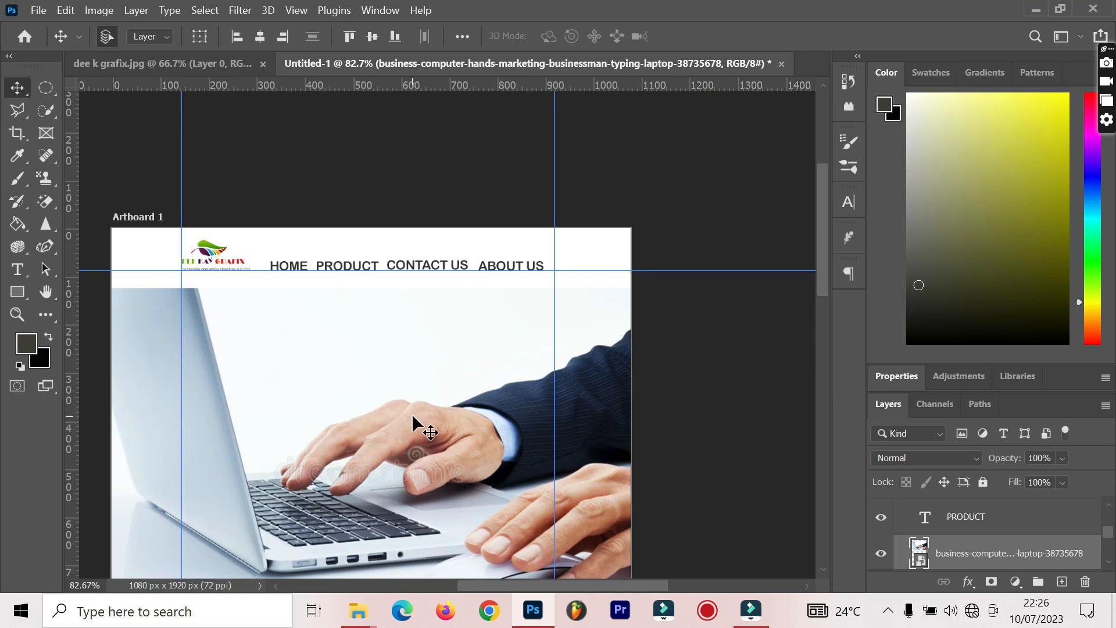
pyautogui.hotkey('ctrl', 't')
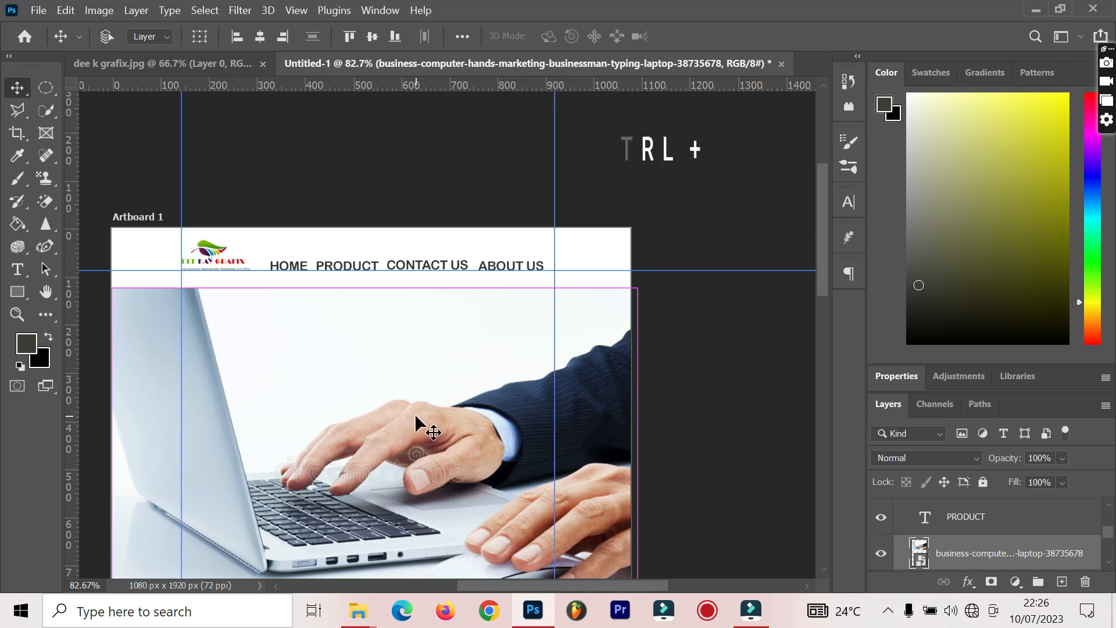
pyautogui.moveTo(822, 232); pyautogui.dragTo(828, 267)
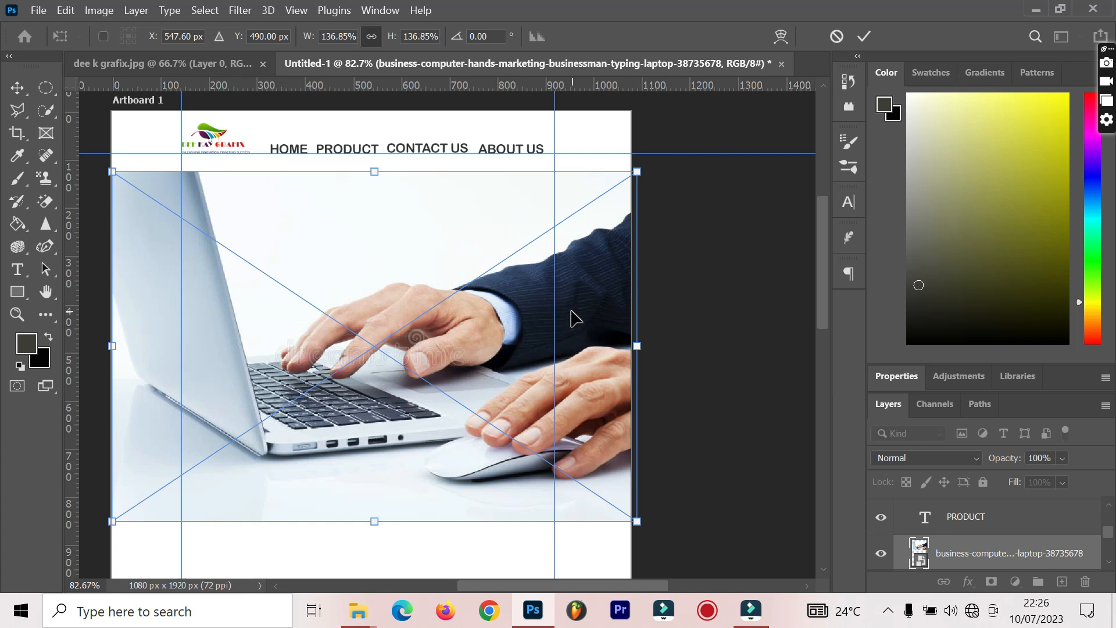
pyautogui.press('shift')
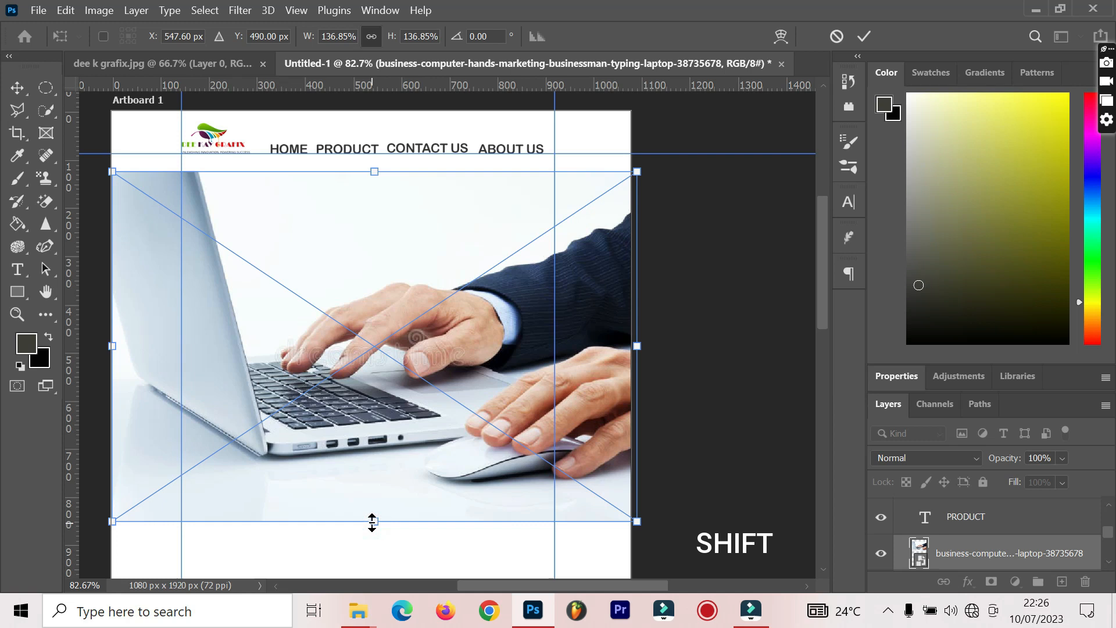
pyautogui.moveTo(372, 521); pyautogui.dragTo(374, 411)
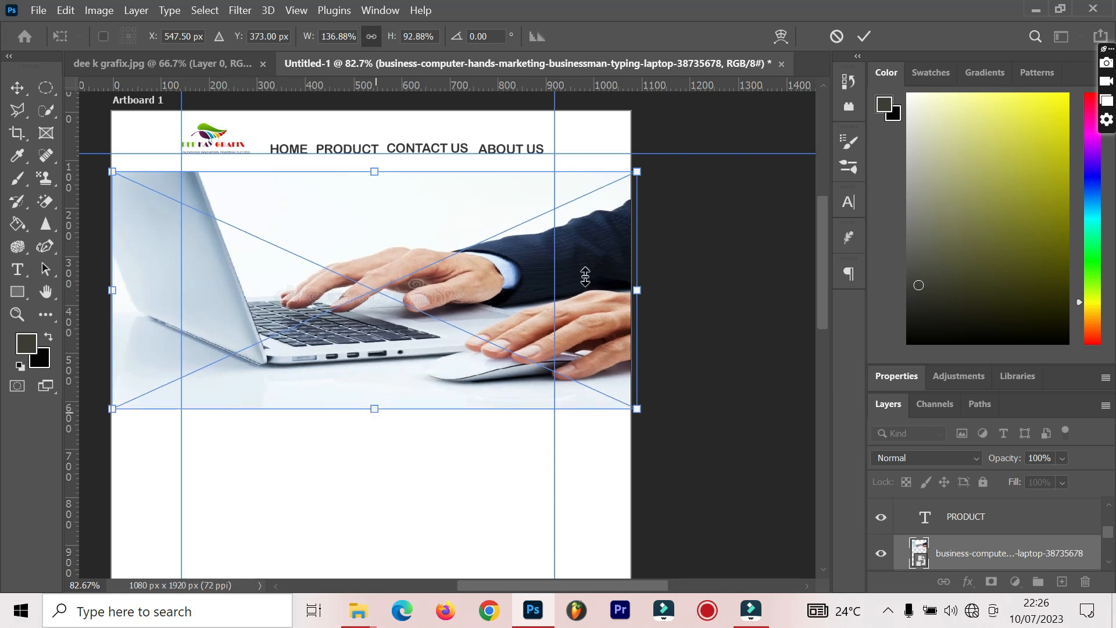
pyautogui.click(864, 36)
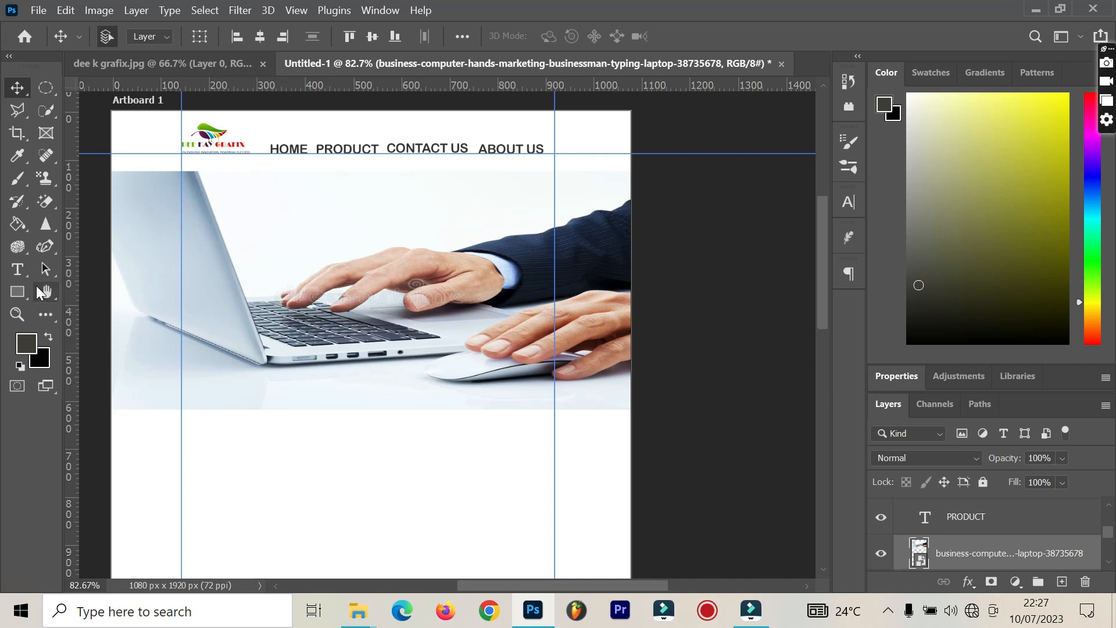
# Draw a rectangle about 1088 x 490 px over the laptop banner and fill it with the recently used pink.
pyautogui.click(17, 293)
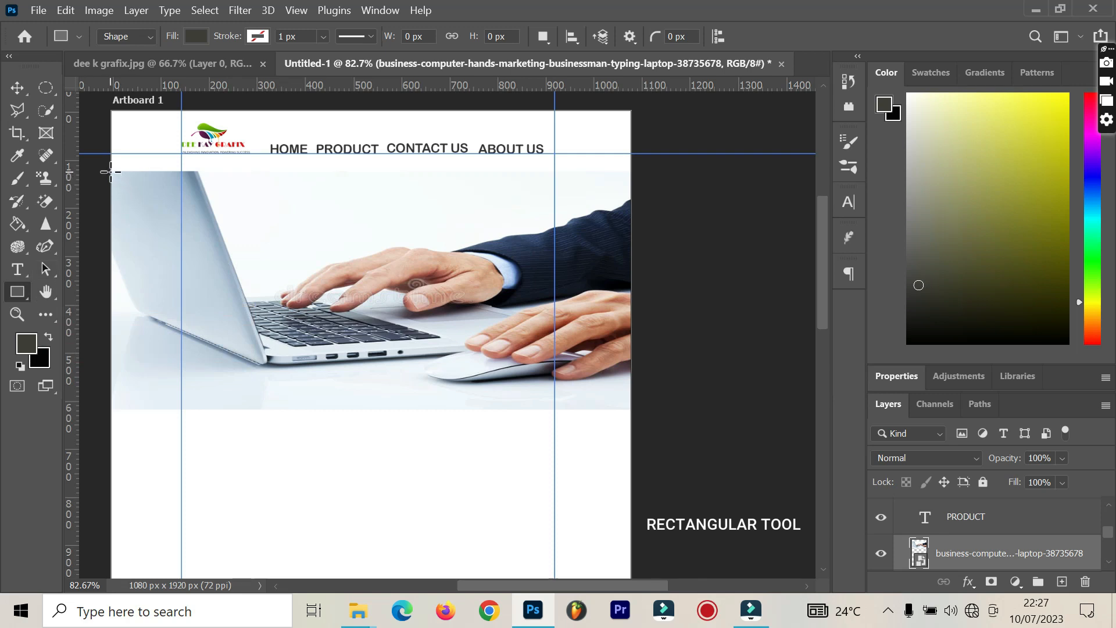
pyautogui.moveTo(111, 172); pyautogui.dragTo(634, 407)
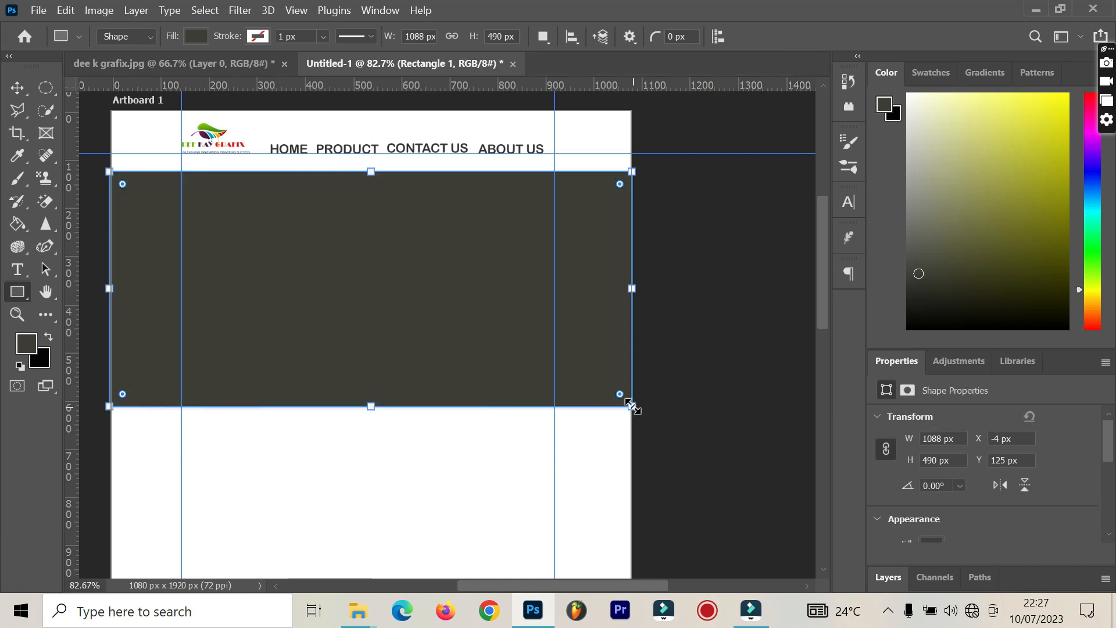
pyautogui.click(196, 37)
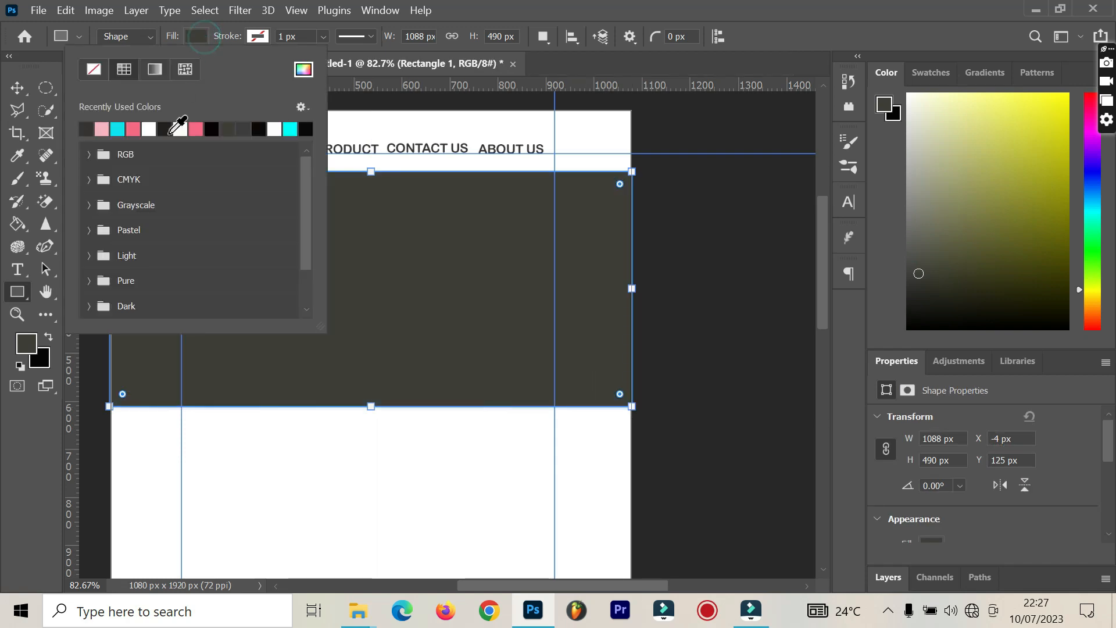
pyautogui.click(135, 129)
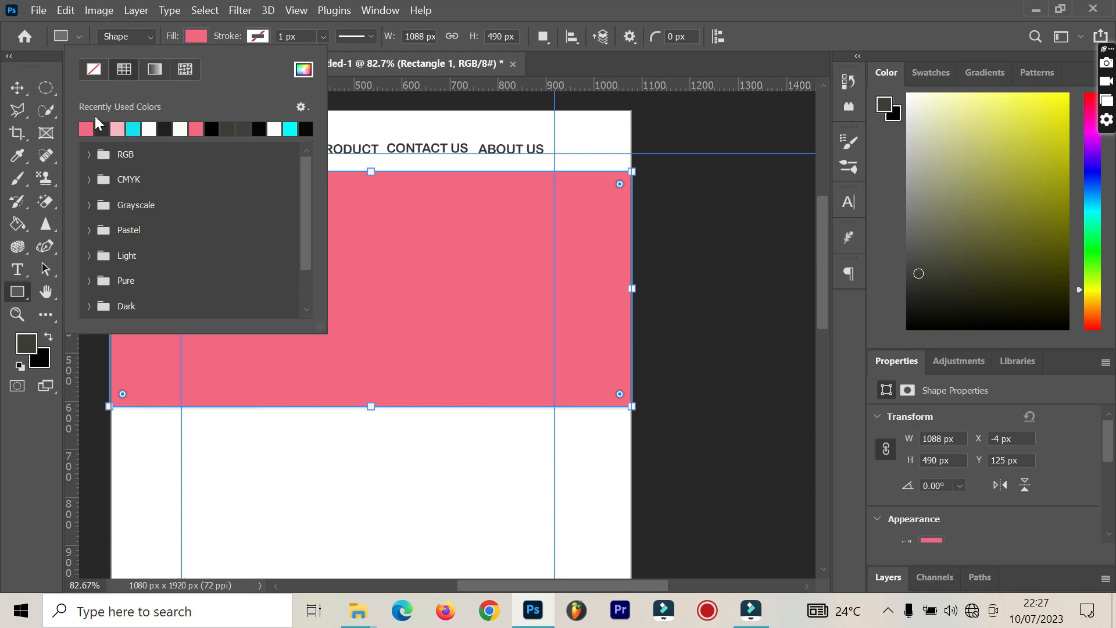
pyautogui.click(93, 135)
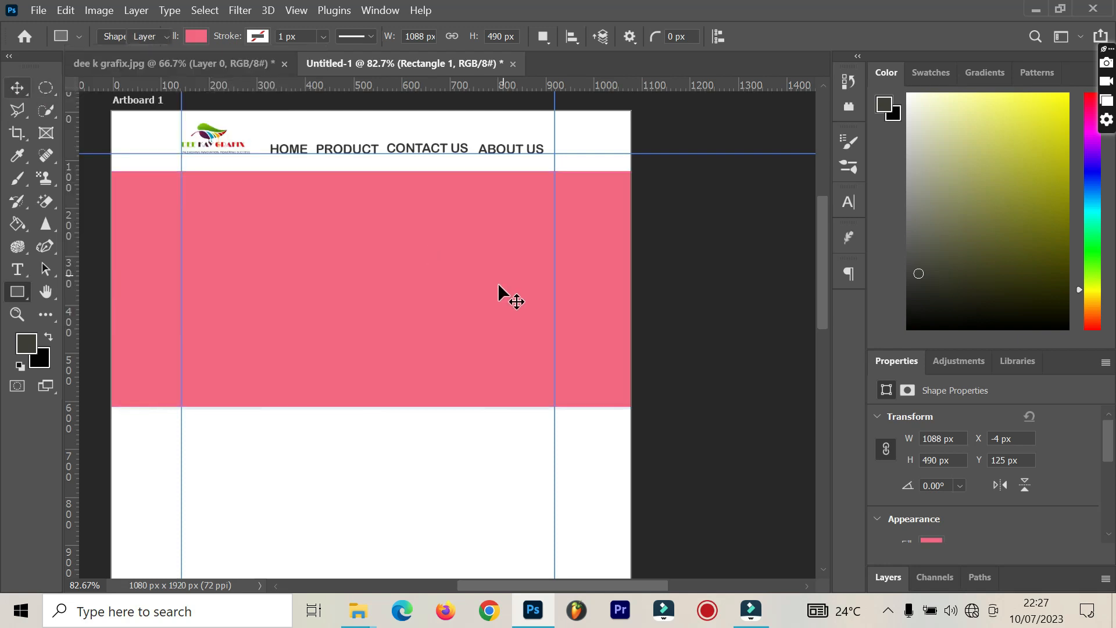
# Lower the pink rectangle layer's opacity to 40% to tint the laptop image underneath.
pyautogui.press('v')
pyautogui.click(883, 578)
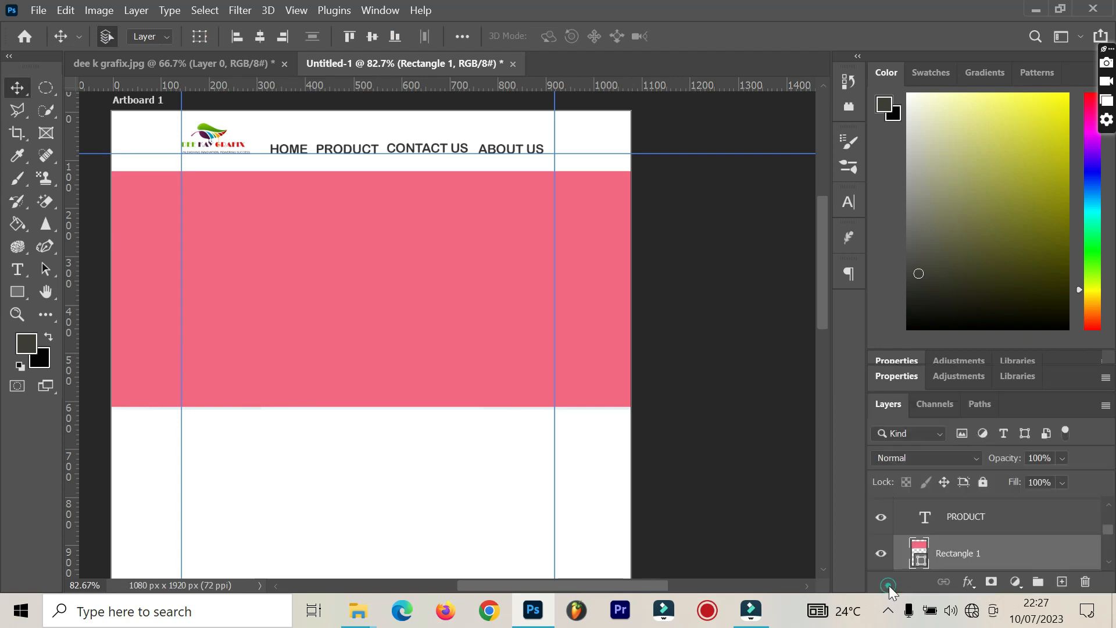
pyautogui.click(1063, 458)
pyautogui.moveTo(1087, 477); pyautogui.dragTo(1073, 480)
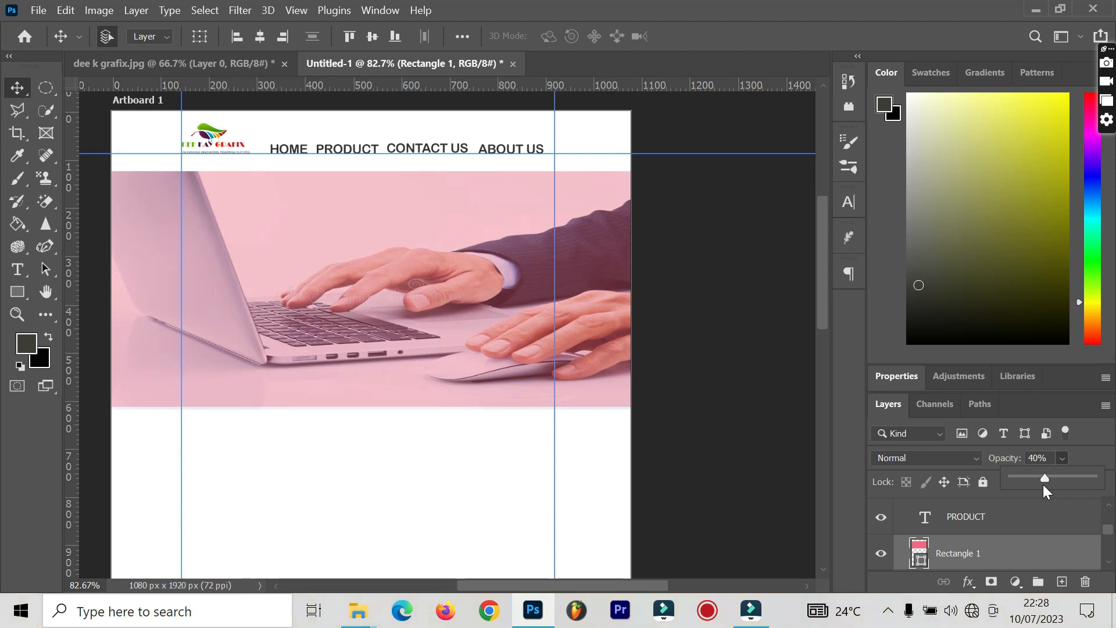
pyautogui.moveTo(1055, 475); pyautogui.dragTo(337, 499)
pyautogui.moveTo(370, 448); pyautogui.dragTo(370, 447)
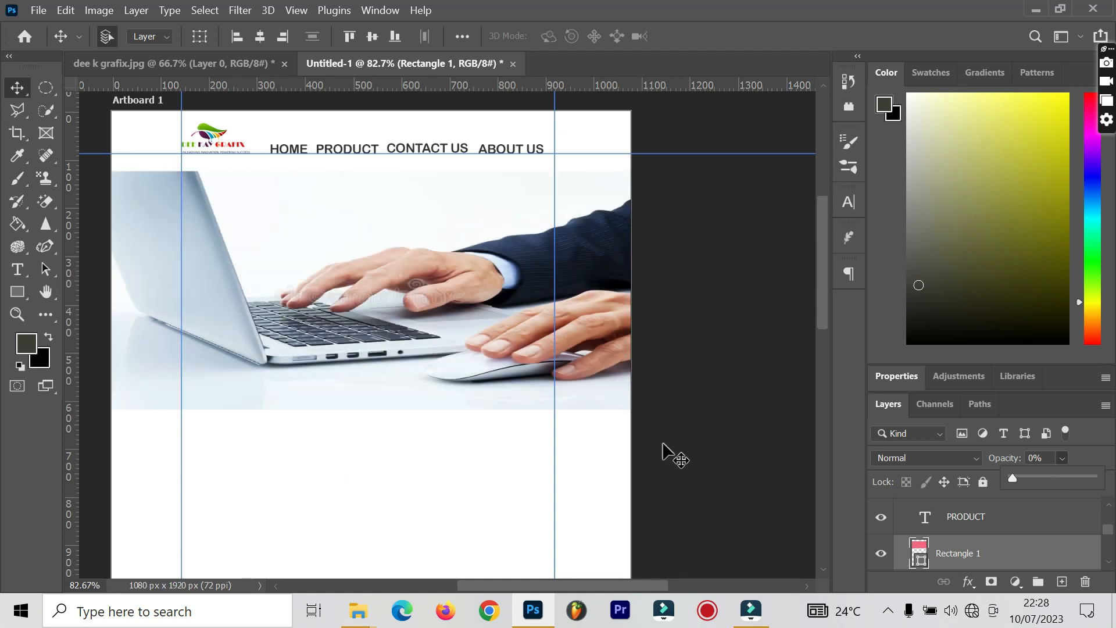
pyautogui.moveTo(1032, 476); pyautogui.dragTo(1045, 477)
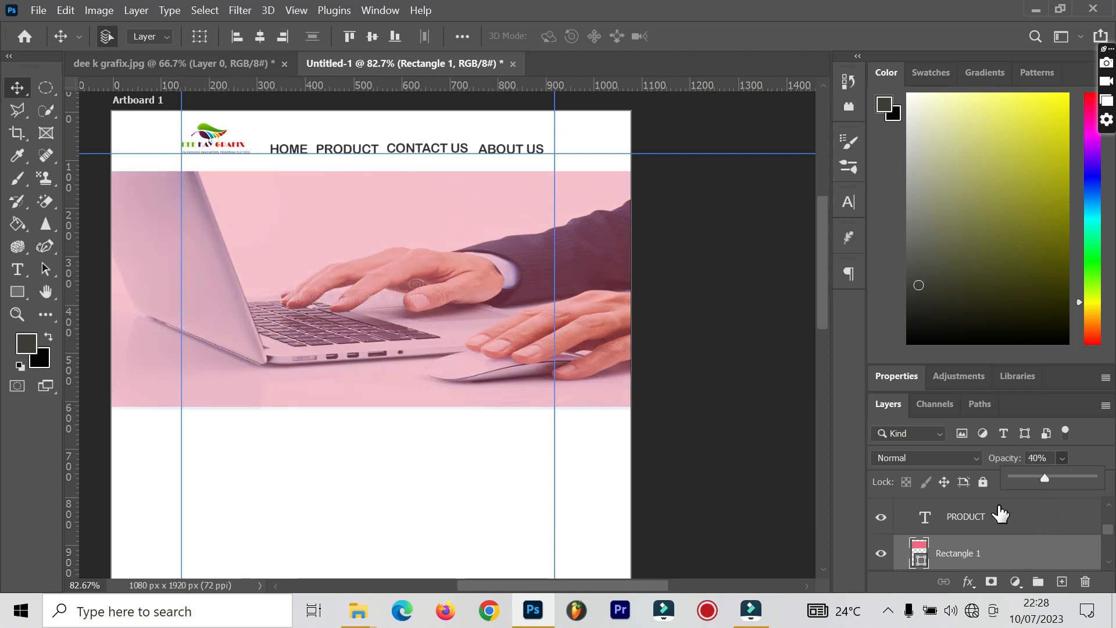
pyautogui.click(404, 338)
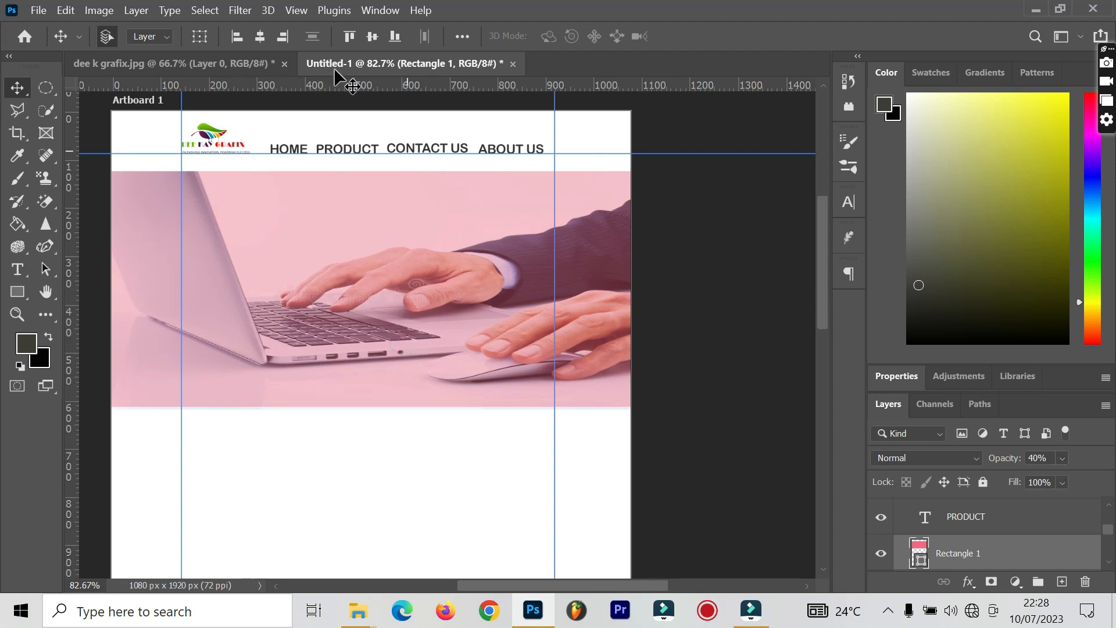
# Rasterize the pink rectangle and apply a Gaussian Blur to soften its edges.
pyautogui.click(240, 11)
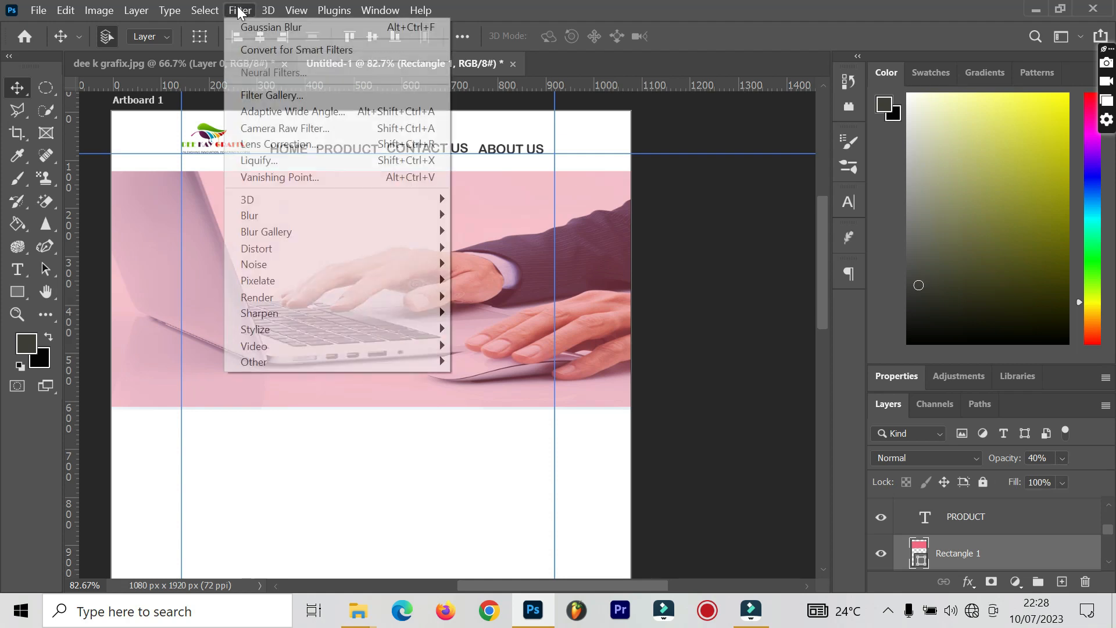
pyautogui.moveTo(261, 219)
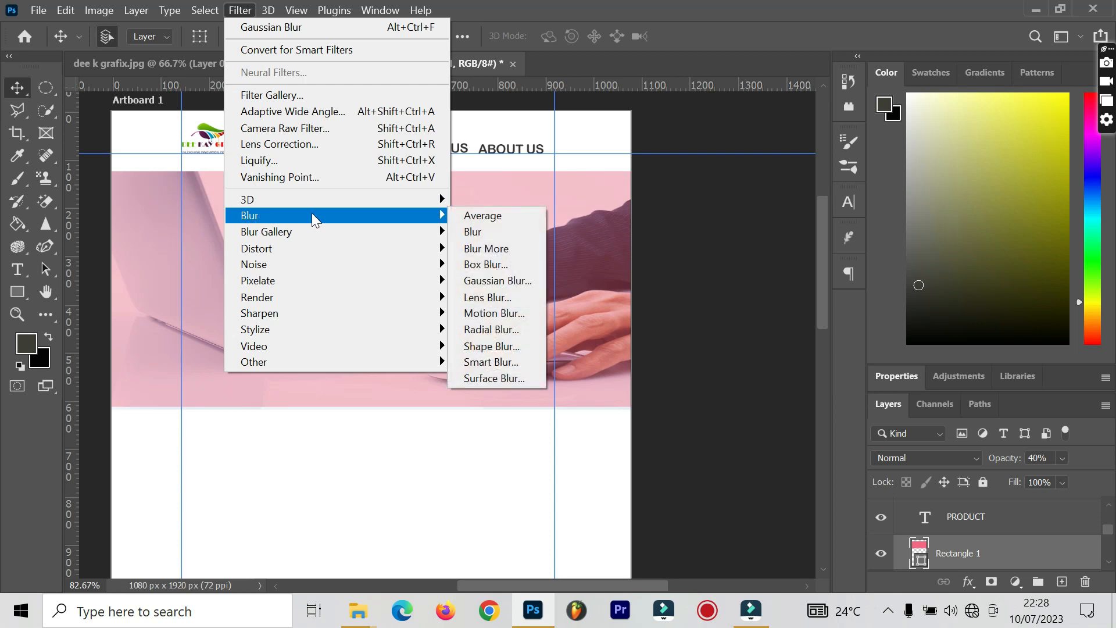
pyautogui.click(484, 281)
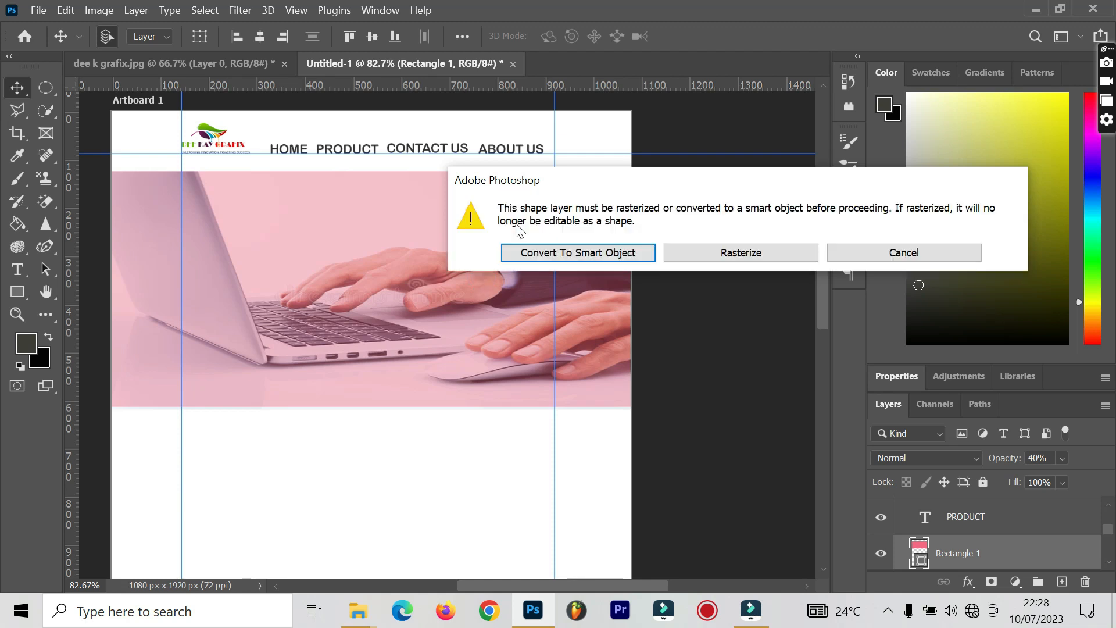
pyautogui.click(728, 257)
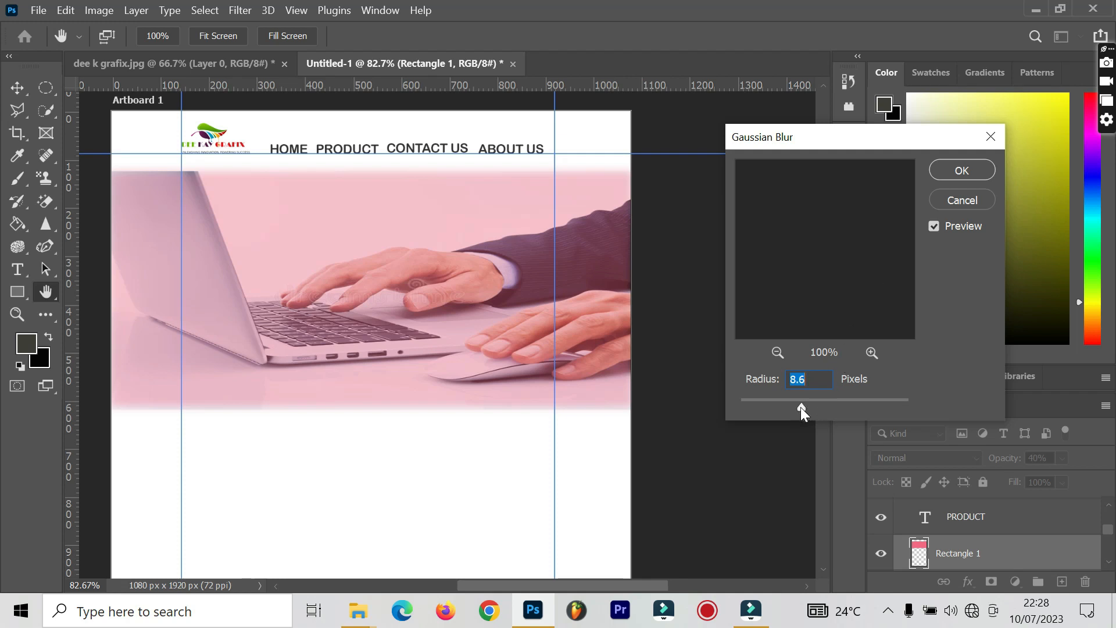
pyautogui.moveTo(783, 407); pyautogui.dragTo(782, 407)
pyautogui.click(975, 173)
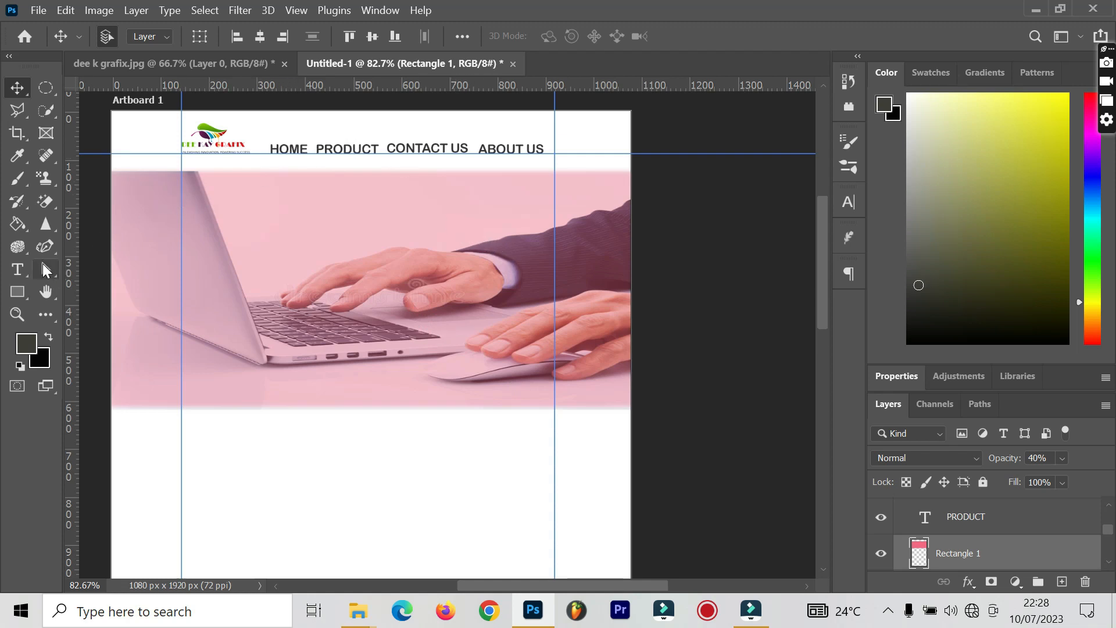
# Add the heading HELP YOUR BUSINESS in a text box across the upper part of the banner, wide enough for one line.
pyautogui.click(22, 271)
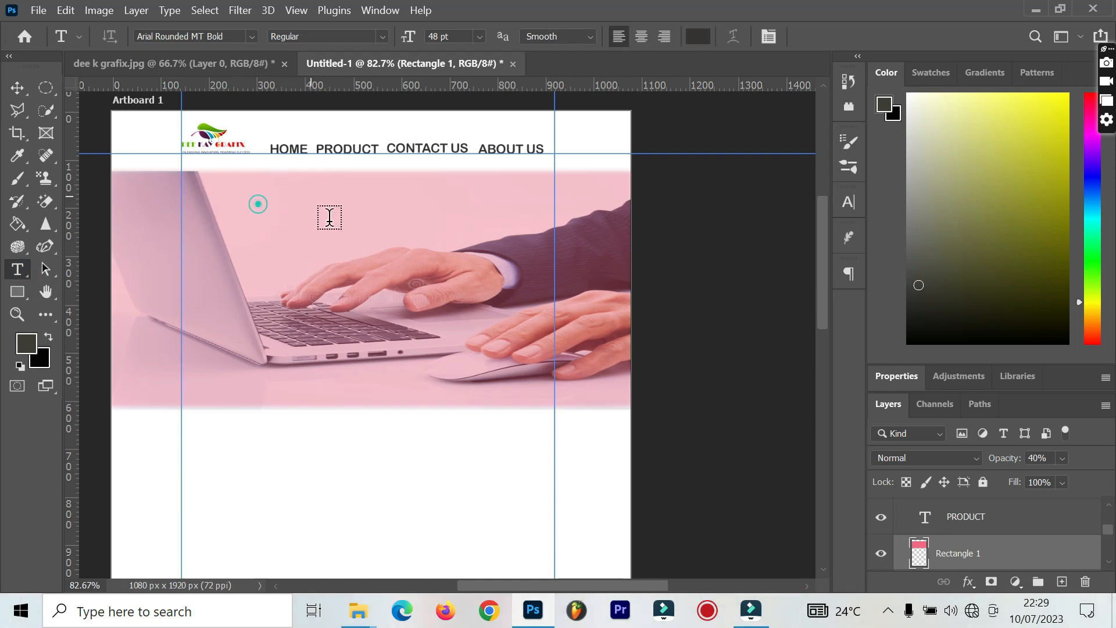
pyautogui.moveTo(257, 204); pyautogui.dragTo(416, 230)
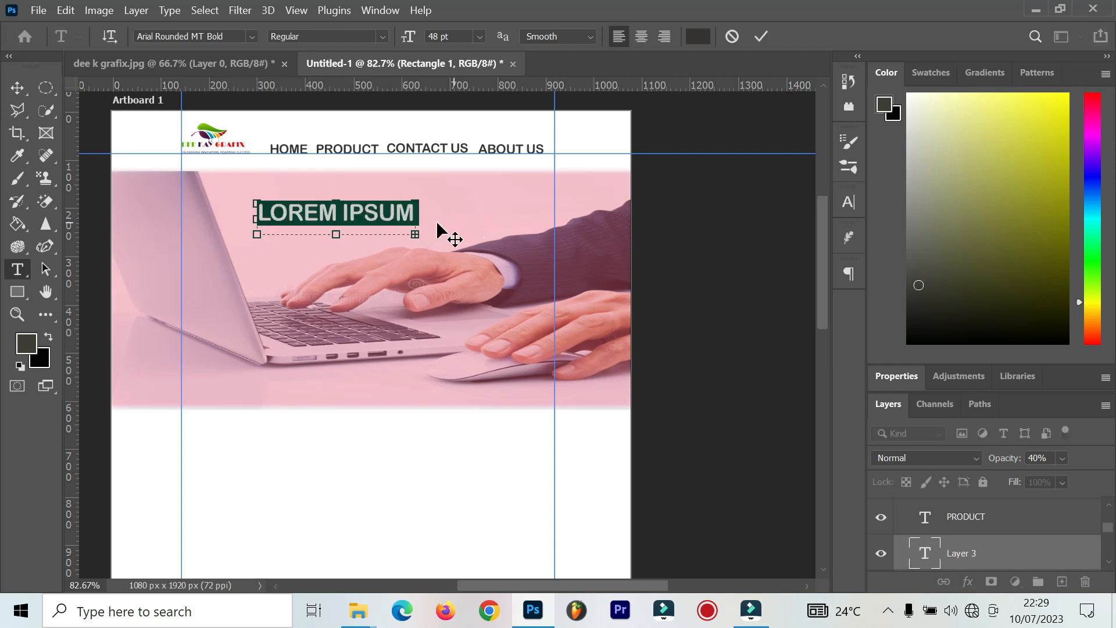
pyautogui.moveTo(416, 219); pyautogui.dragTo(489, 211)
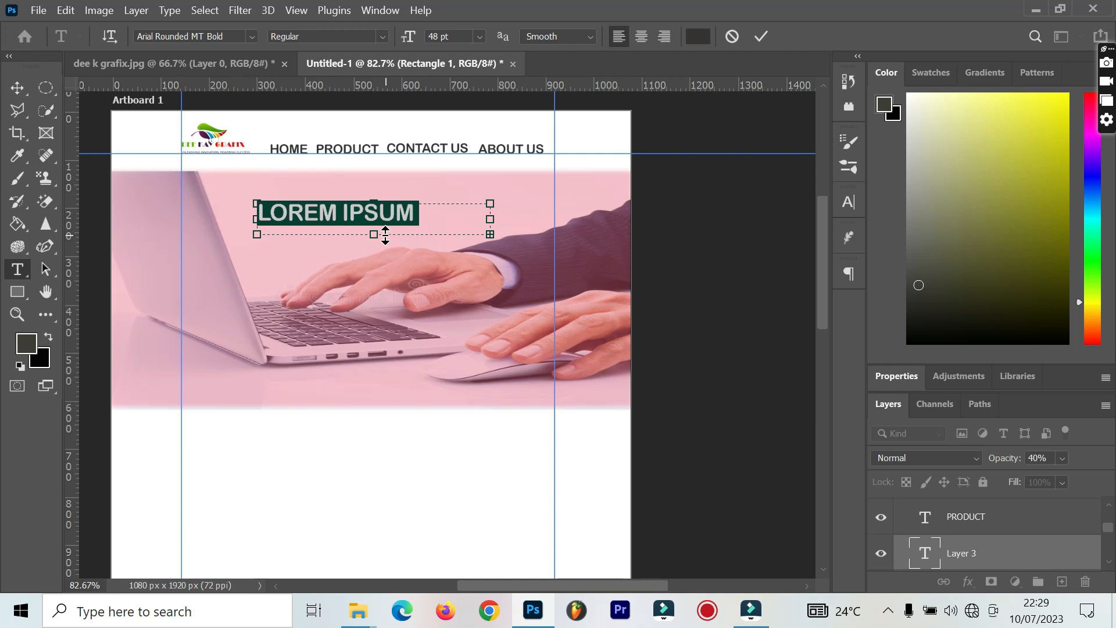
pyautogui.press('BackSpace')
pyautogui.write('HELP YOUR BUSIN')
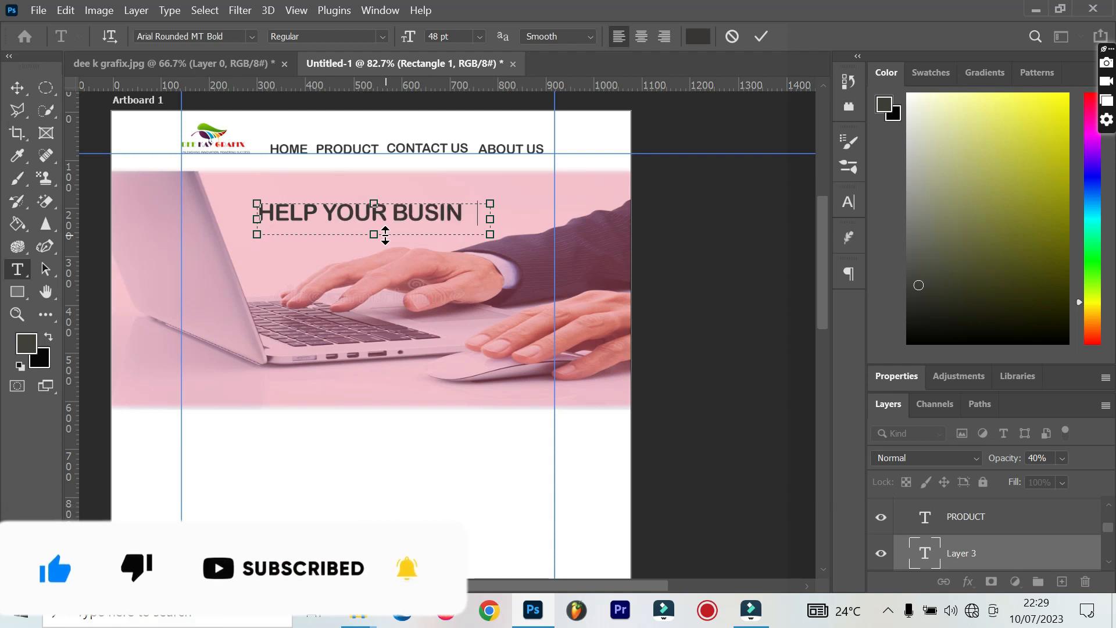
pyautogui.press('BackSpace')
pyautogui.write('-')
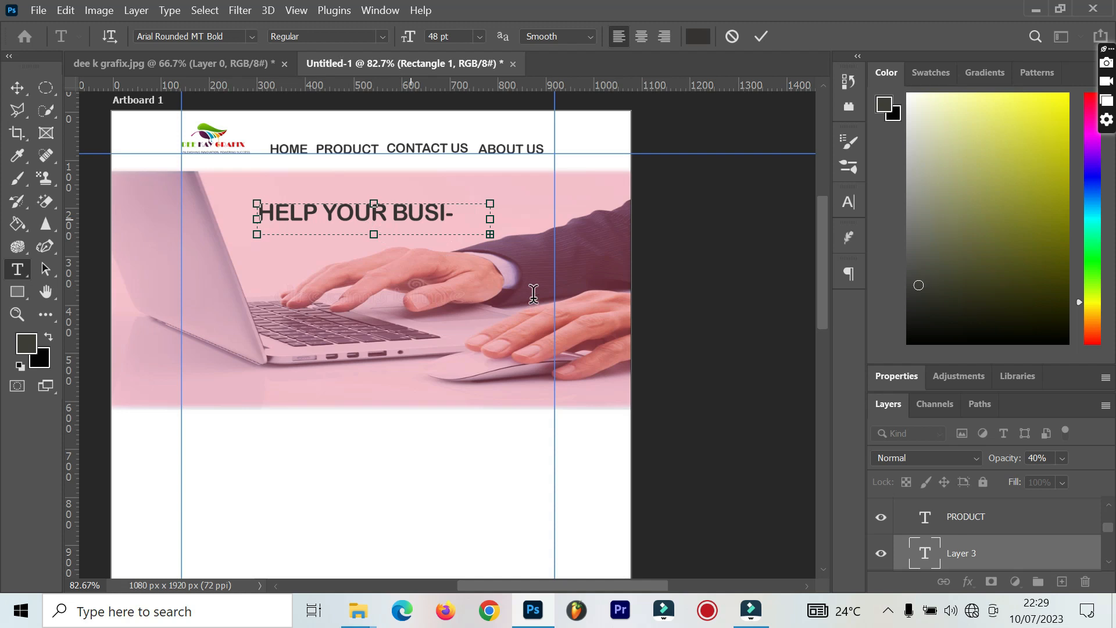
pyautogui.moveTo(490, 220); pyautogui.dragTo(523, 219)
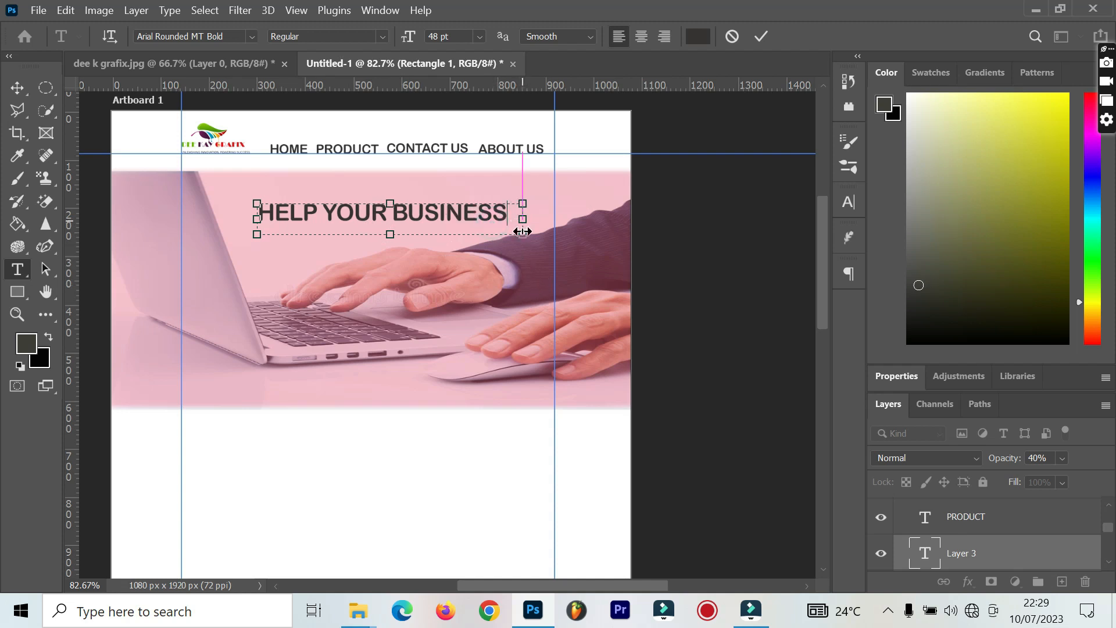
# Change the colour of the whole HELP YOUR BUSINESS heading to off-white f8f0f0 and commit the text.
pyautogui.doubleClick(465, 212)
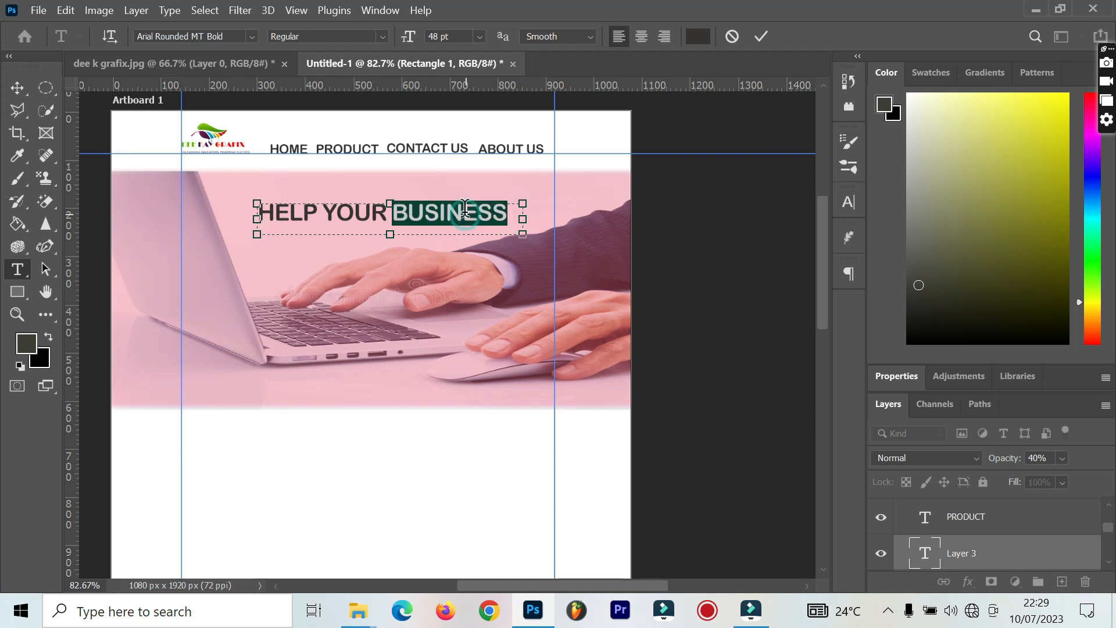
pyautogui.hotkey('ctrl', 'a')
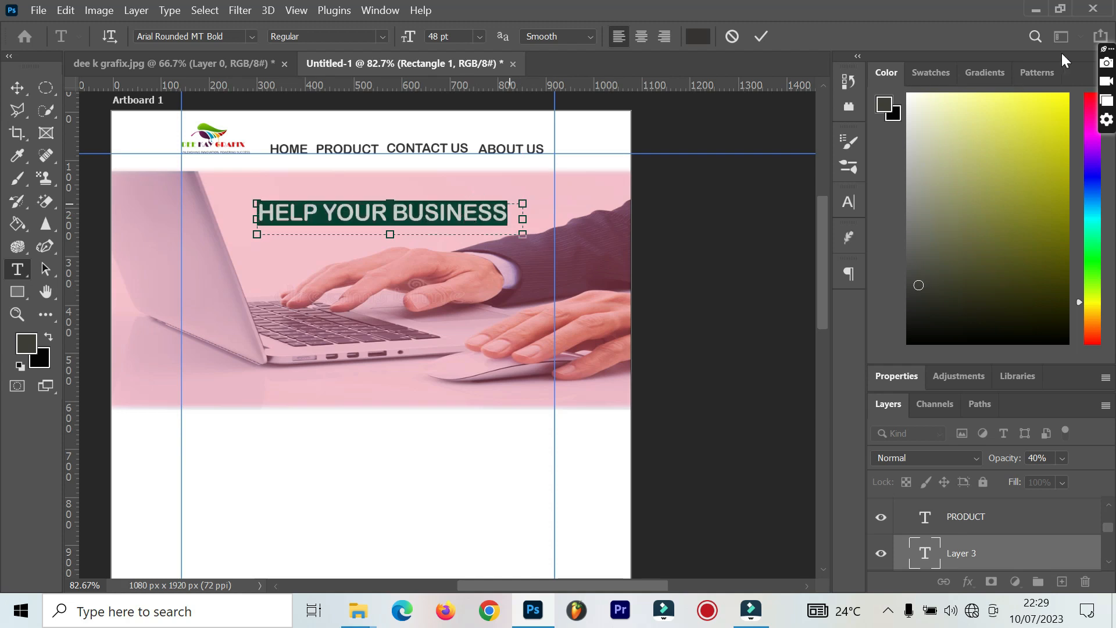
pyautogui.click(704, 42)
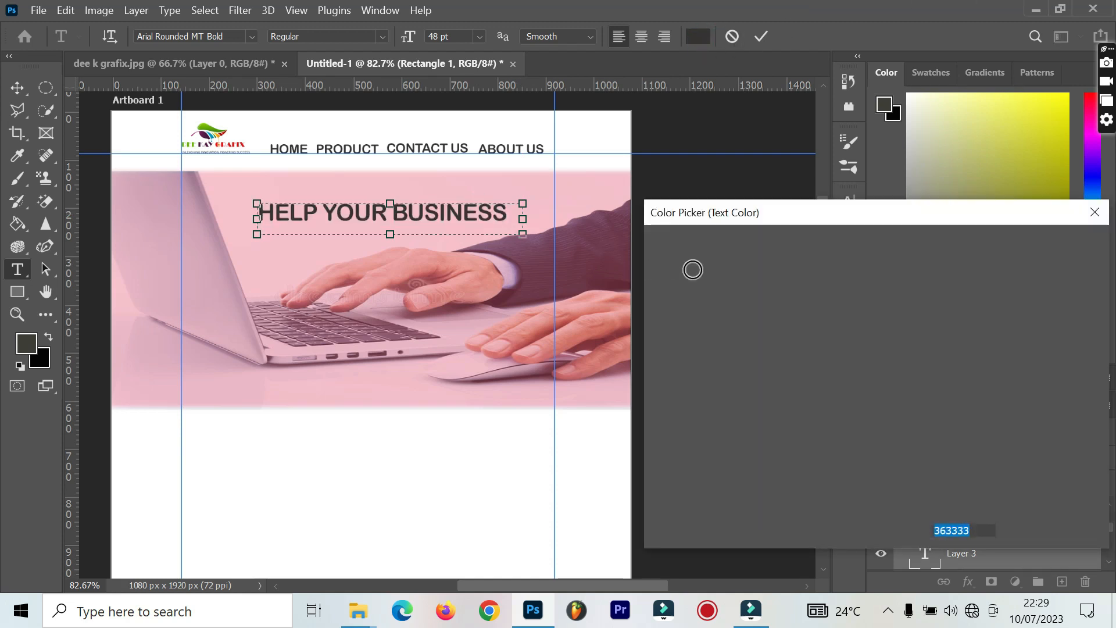
pyautogui.click(660, 258)
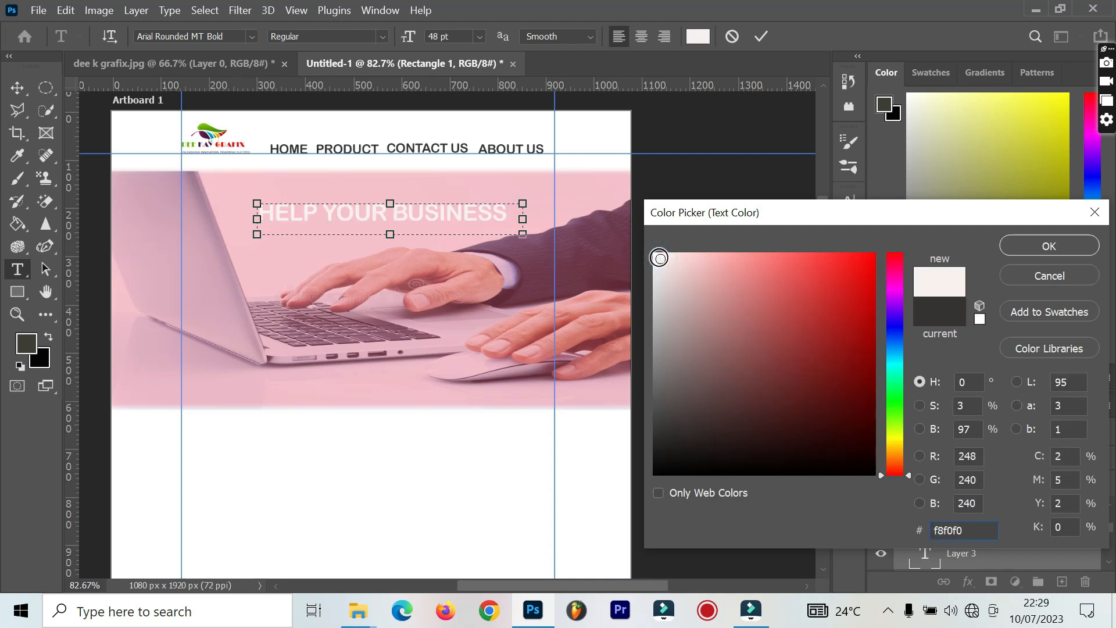
pyautogui.click(659, 258)
pyautogui.click(1009, 247)
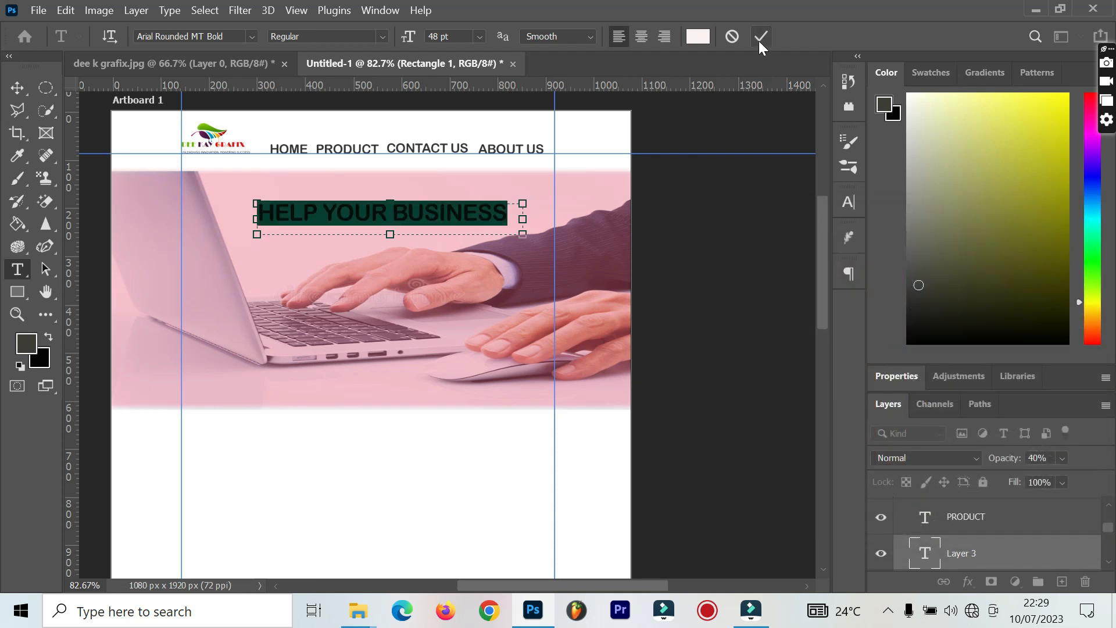
pyautogui.click(760, 37)
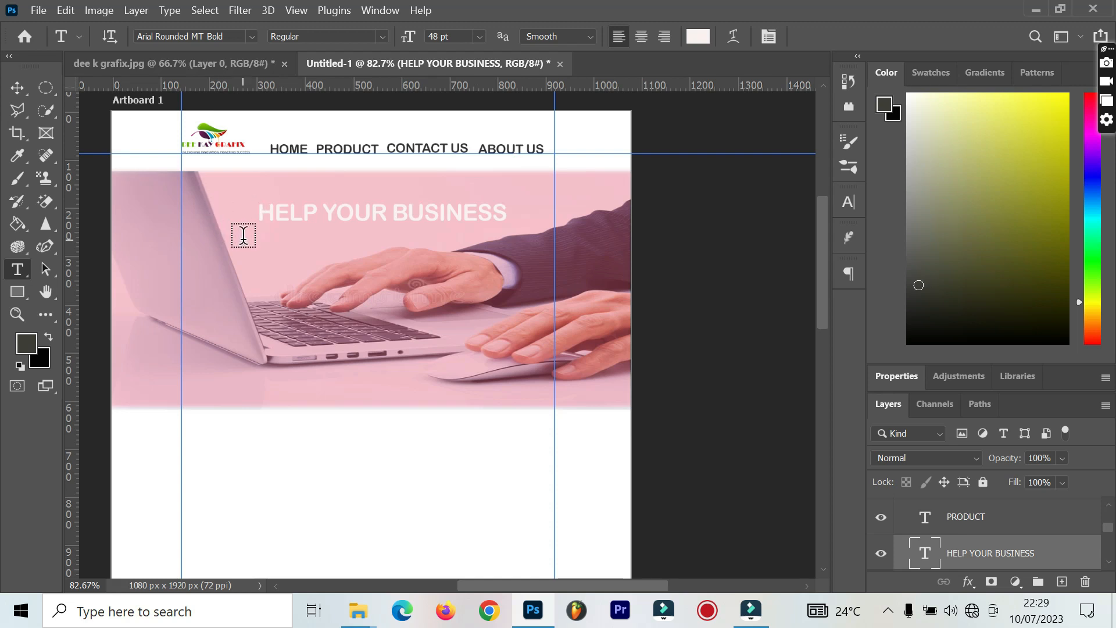
# Move the HELP YOUR BUSINESS heading slightly up and to the left on the banner.
pyautogui.click(23, 89)
pyautogui.moveTo(373, 212); pyautogui.dragTo(362, 211)
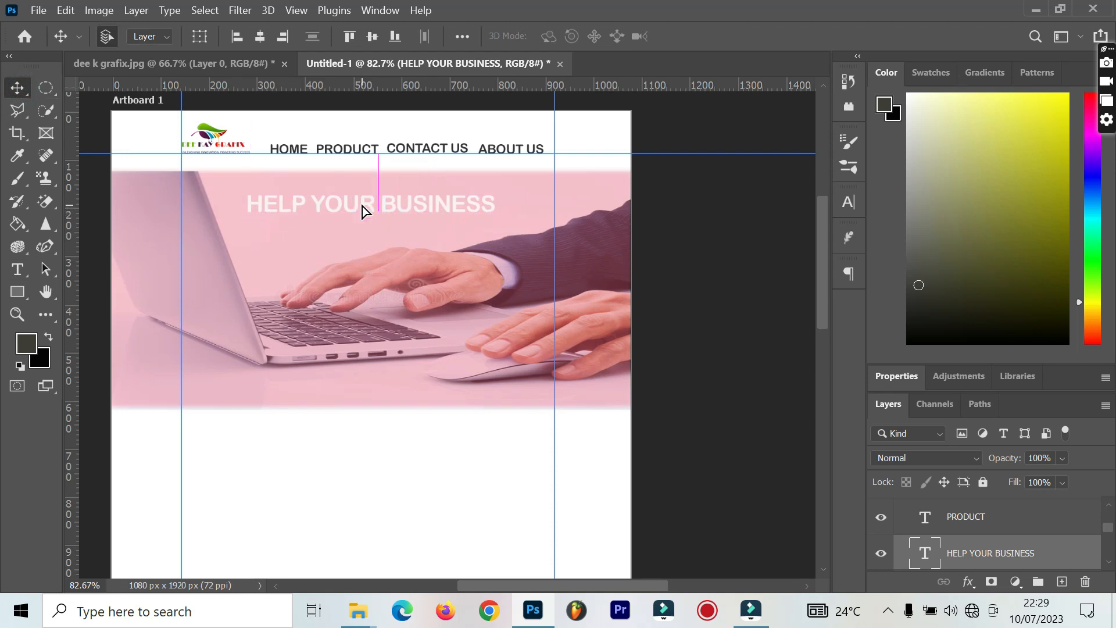
pyautogui.click(975, 583)
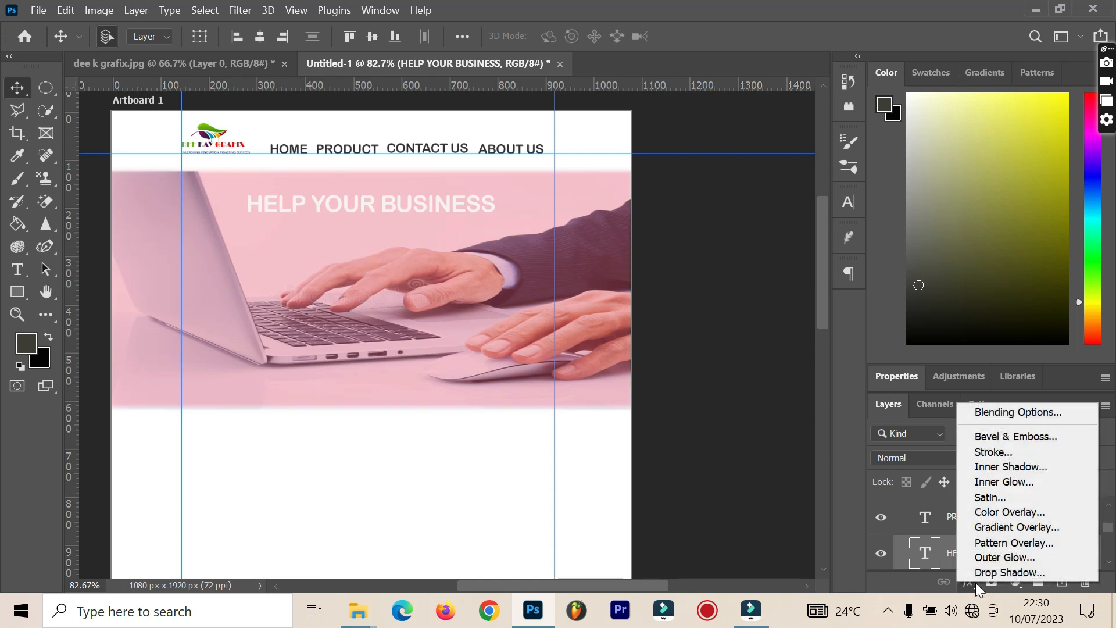
pyautogui.click(981, 575)
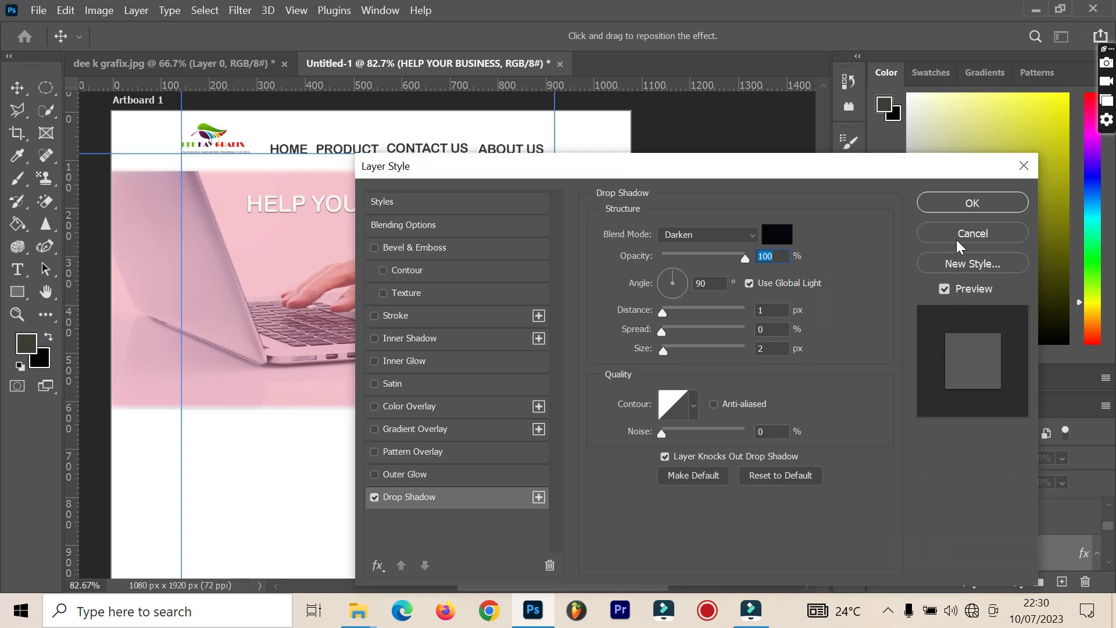
pyautogui.click(957, 240)
# Apply a black Darken drop shadow to the HELP YOUR BUSINESS heading with 100% opacity, 1 px distance and 2 px size.
pyautogui.click(967, 580)
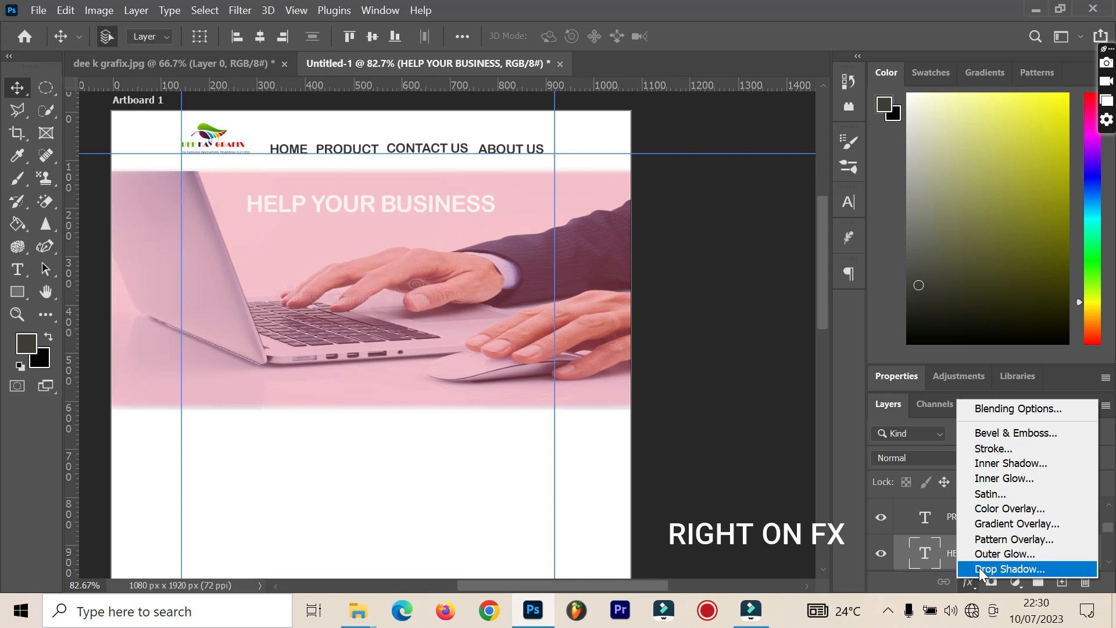
pyautogui.click(979, 567)
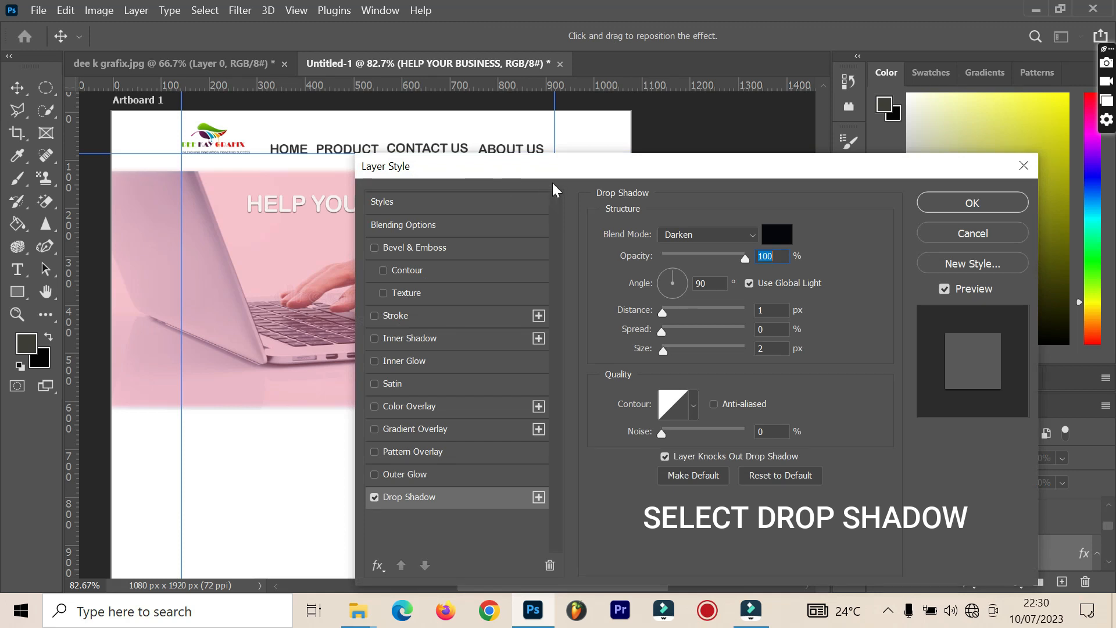
pyautogui.moveTo(556, 174); pyautogui.dragTo(690, 142)
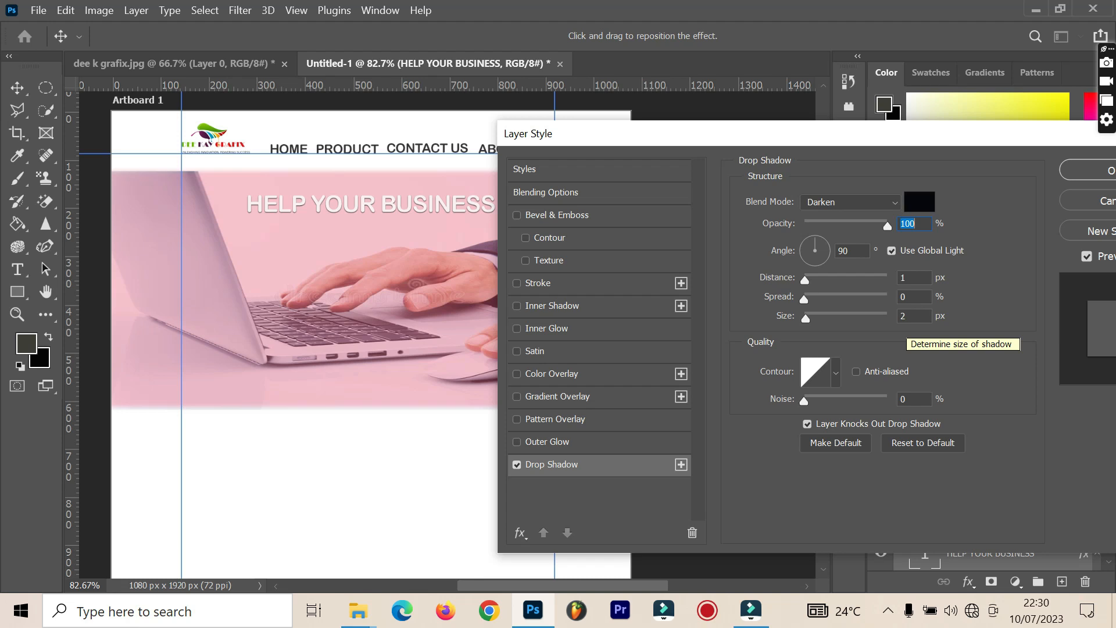
pyautogui.click(1083, 178)
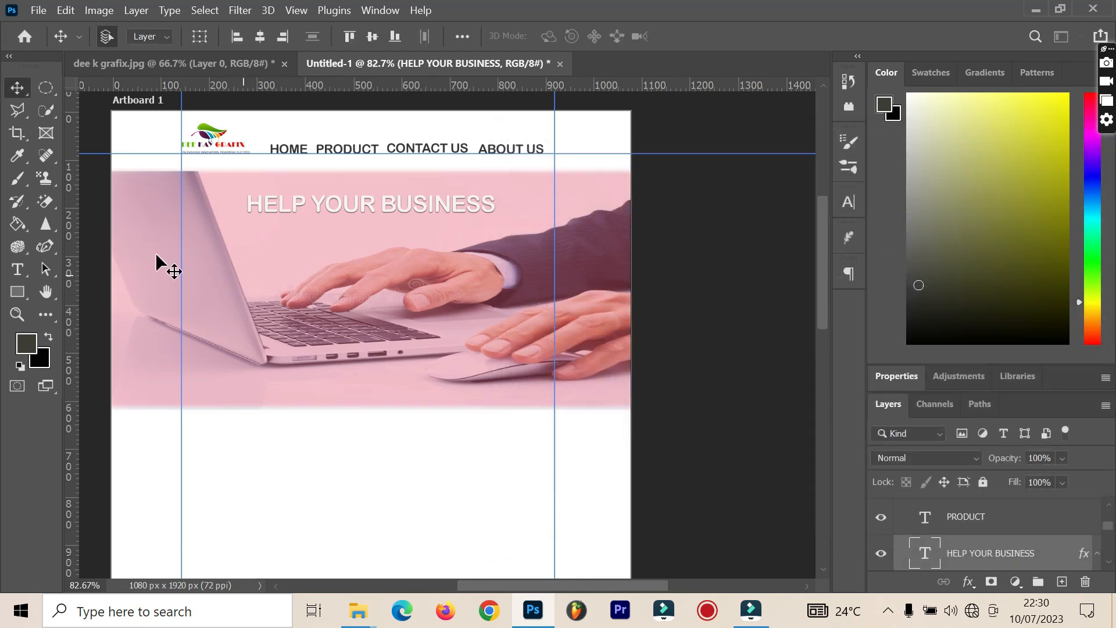
# Add a text box of Lorem ipsum placeholder text just below the HELP YOUR BUSINESS heading and set its font size to 30 pt.
pyautogui.click(18, 269)
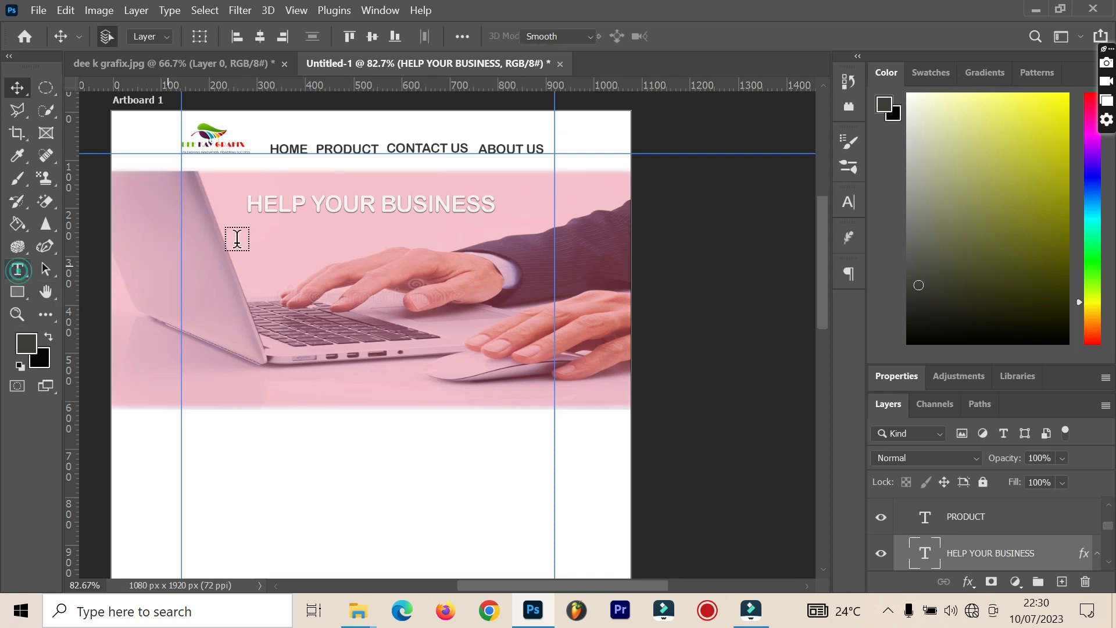
pyautogui.moveTo(233, 230); pyautogui.dragTo(488, 314)
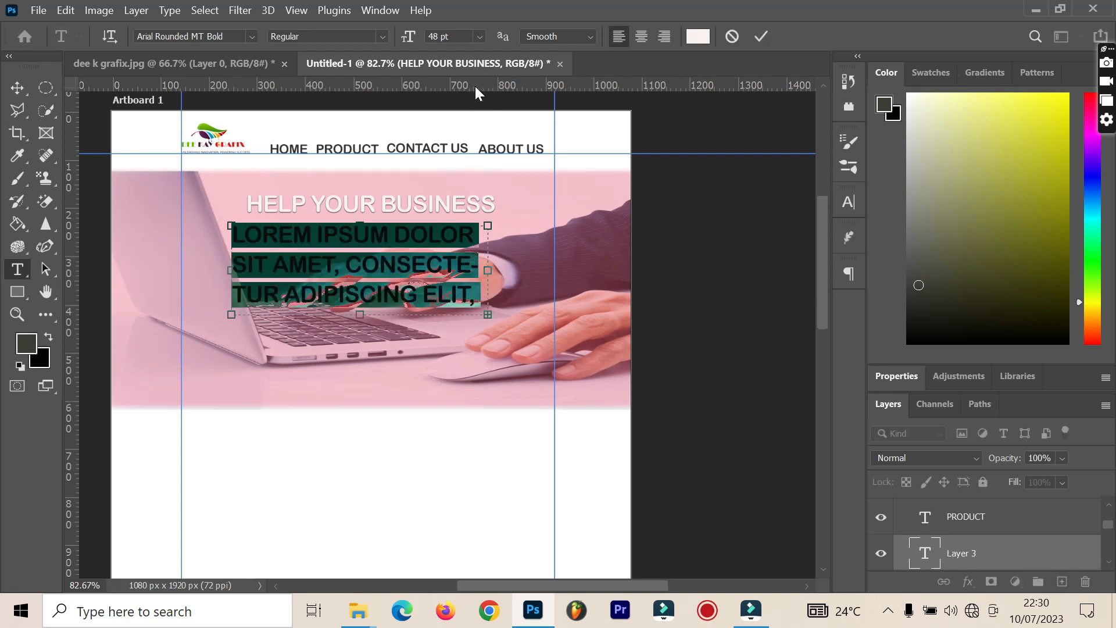
pyautogui.click(480, 36)
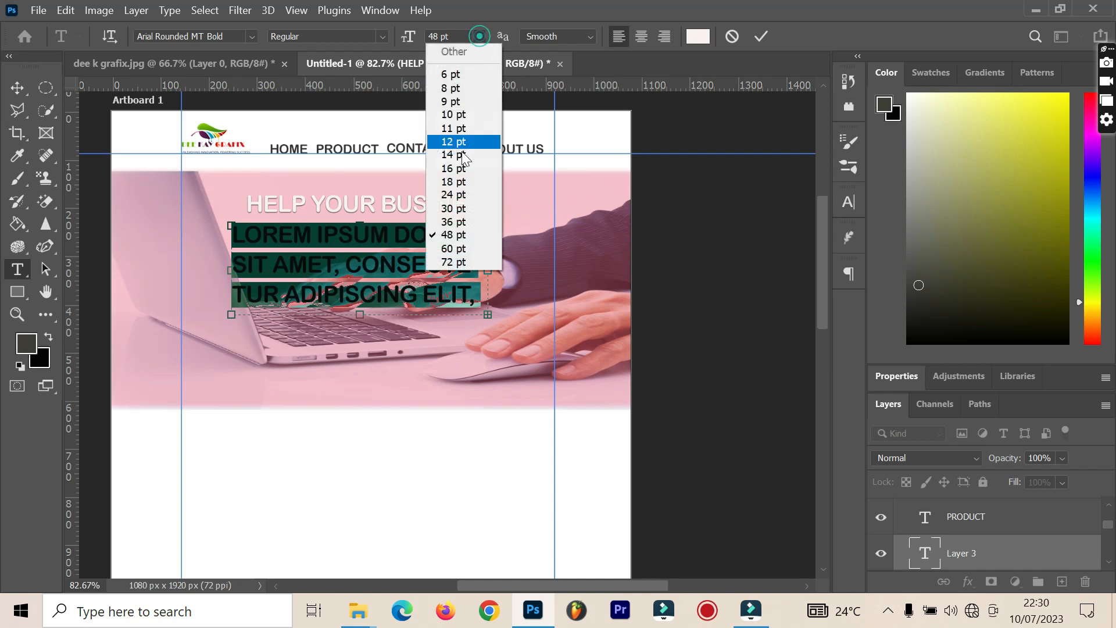
pyautogui.click(453, 208)
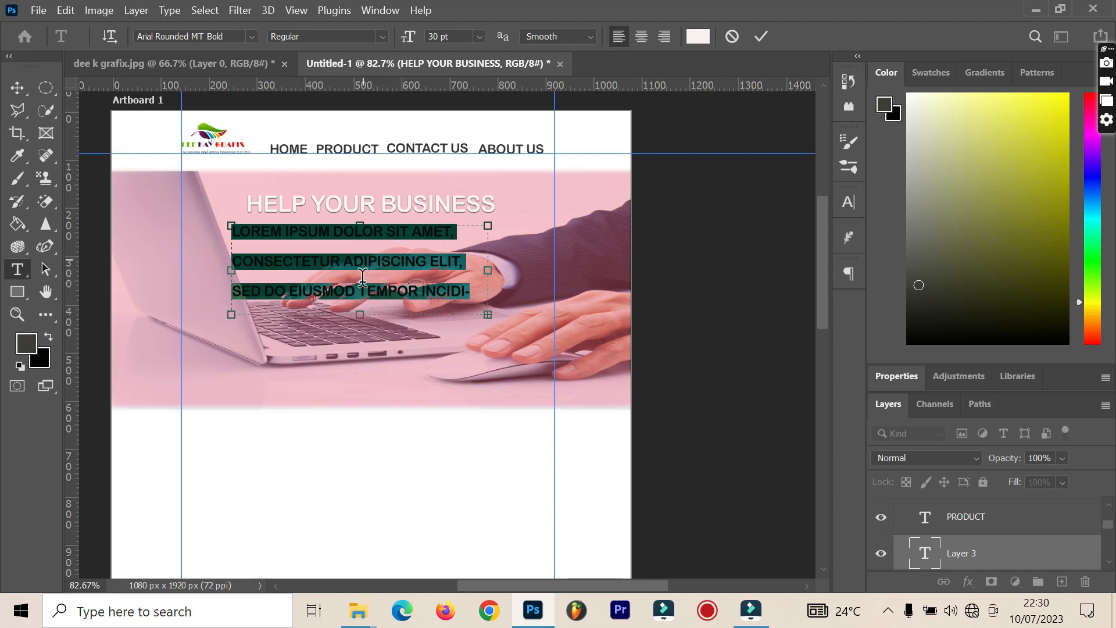
# Reduce the leading of the Lorem ipsum paragraph to 40 pt and commit the text.
pyautogui.click(848, 202)
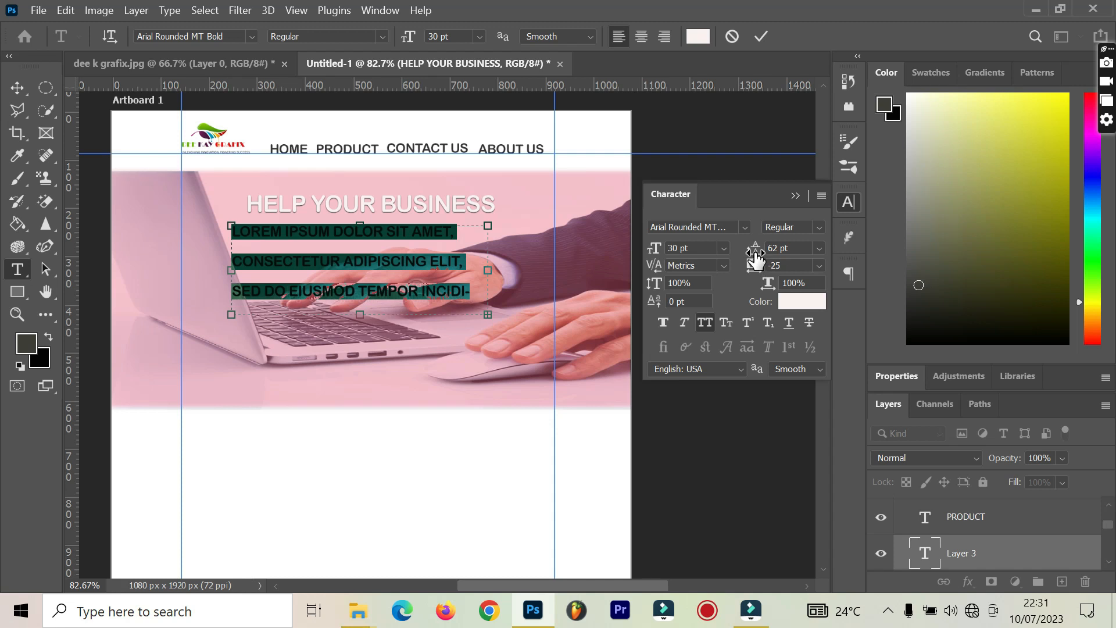
pyautogui.moveTo(755, 254); pyautogui.dragTo(749, 253)
pyautogui.press('Return')
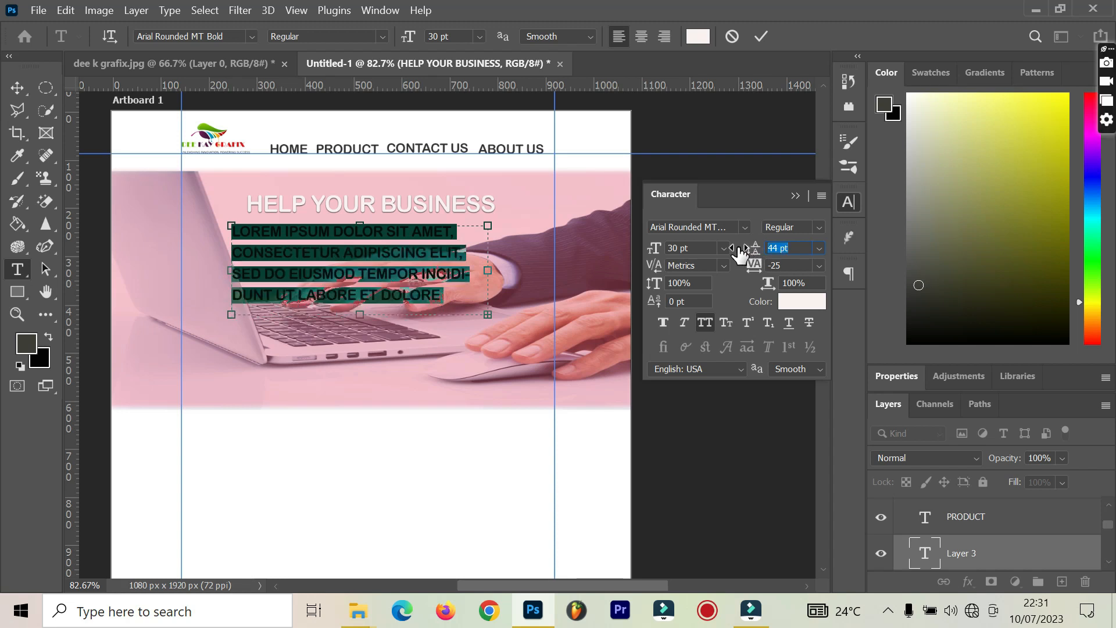
pyautogui.moveTo(739, 254); pyautogui.dragTo(736, 244)
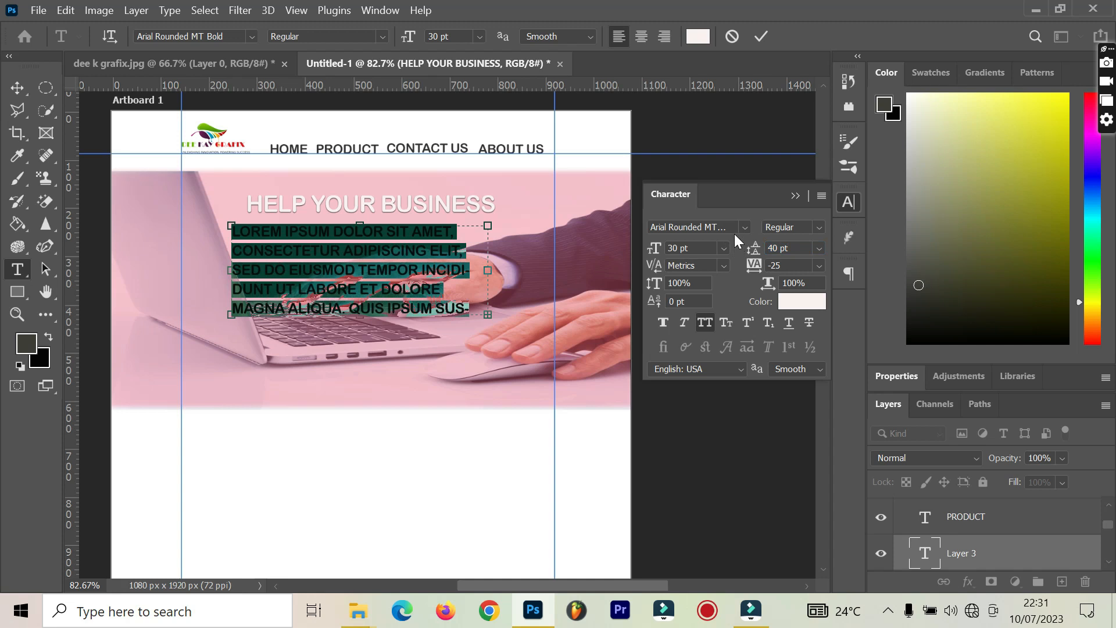
pyautogui.click(760, 39)
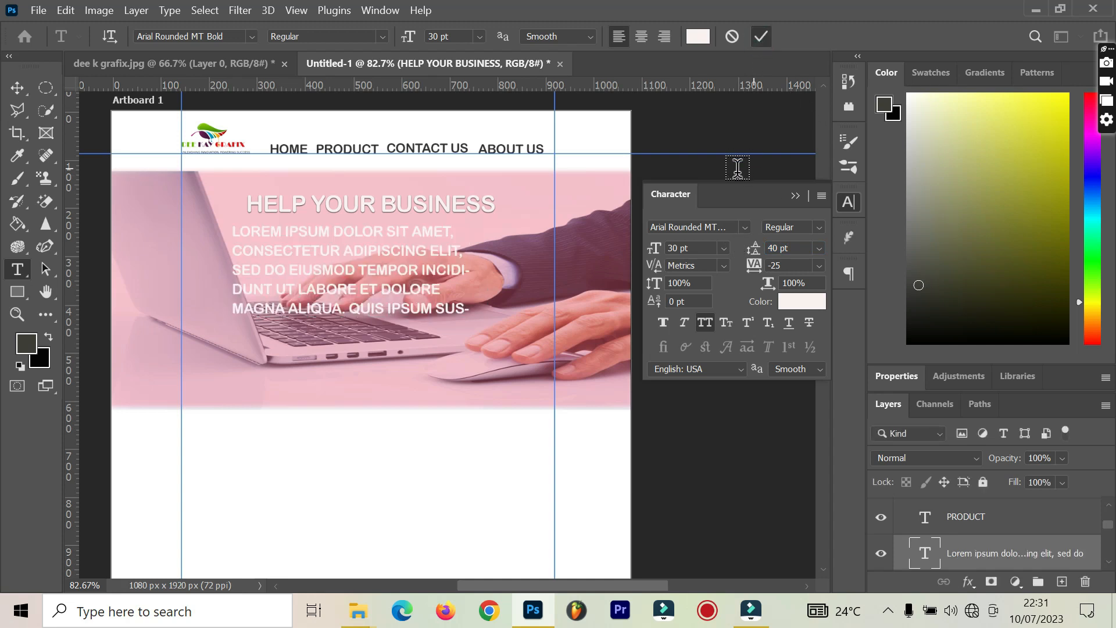
pyautogui.click(796, 196)
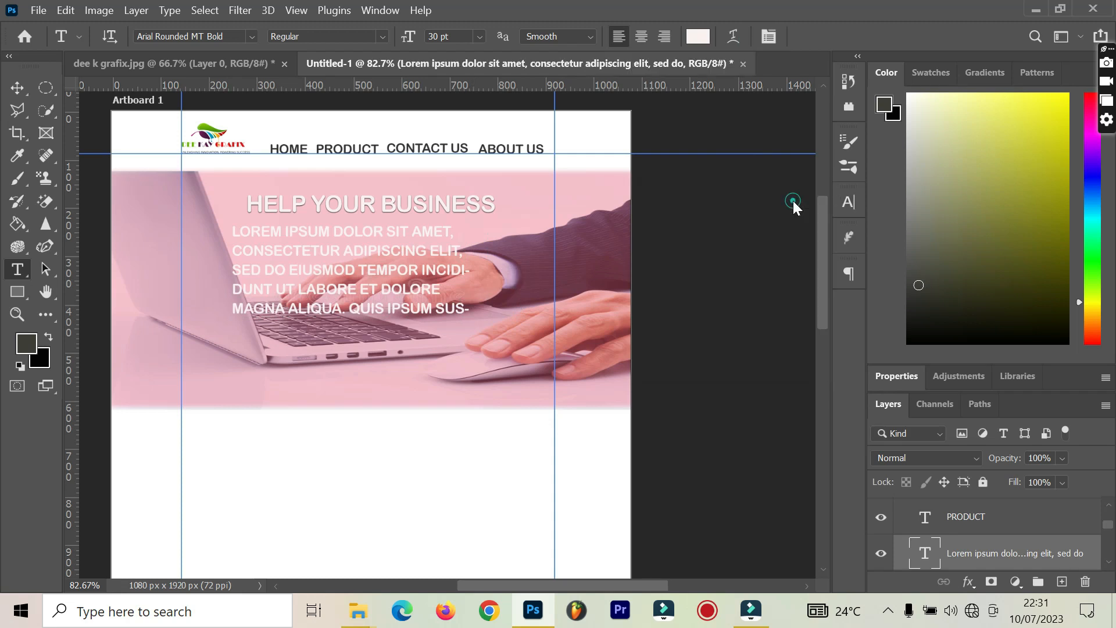
# Centre-align the whole Lorem ipsum paragraph and commit the text.
pyautogui.click(308, 249)
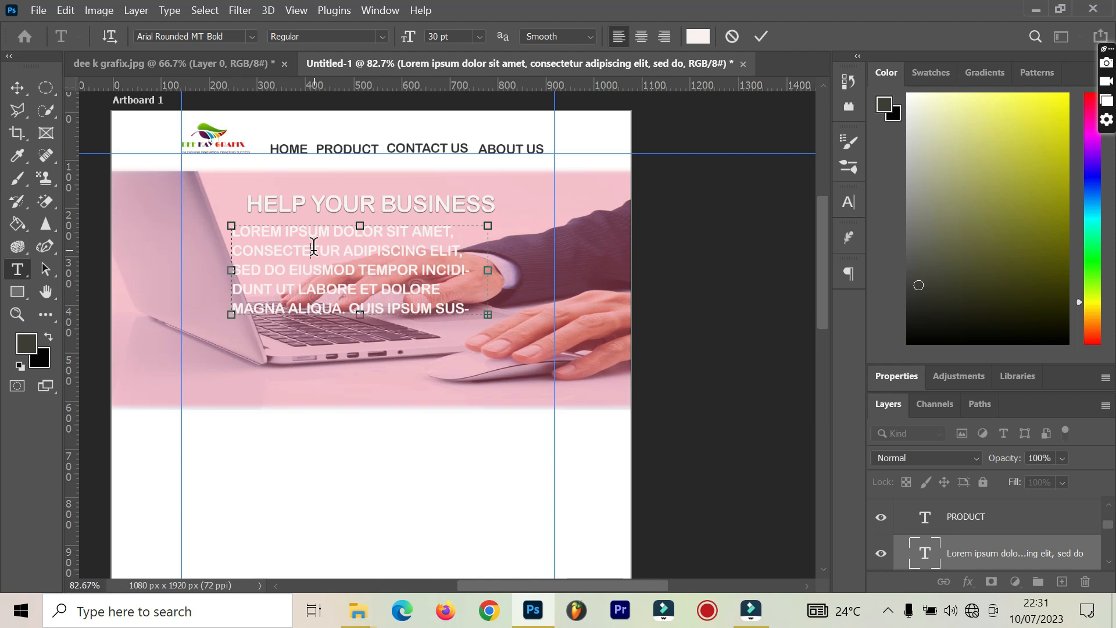
pyautogui.hotkey('ctrl', 'a')
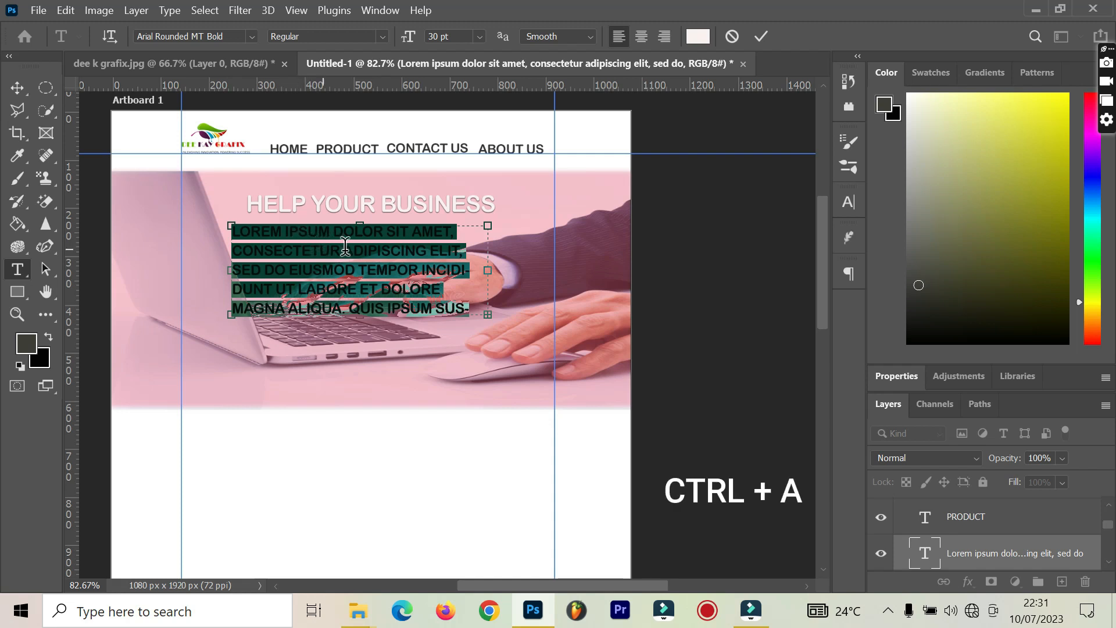
pyautogui.click(640, 38)
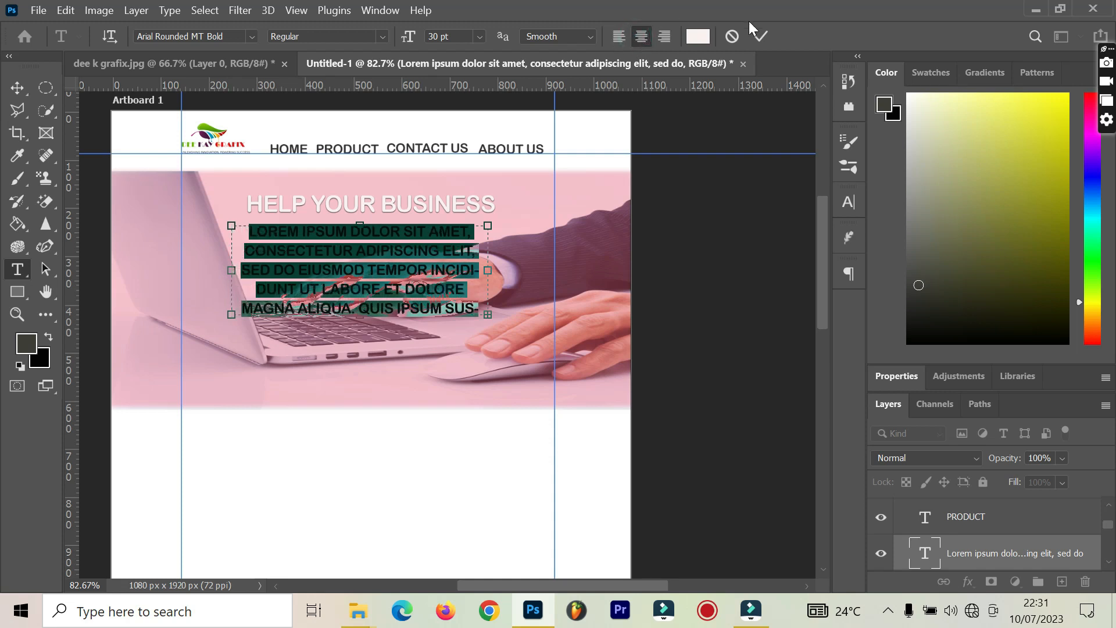
pyautogui.click(764, 40)
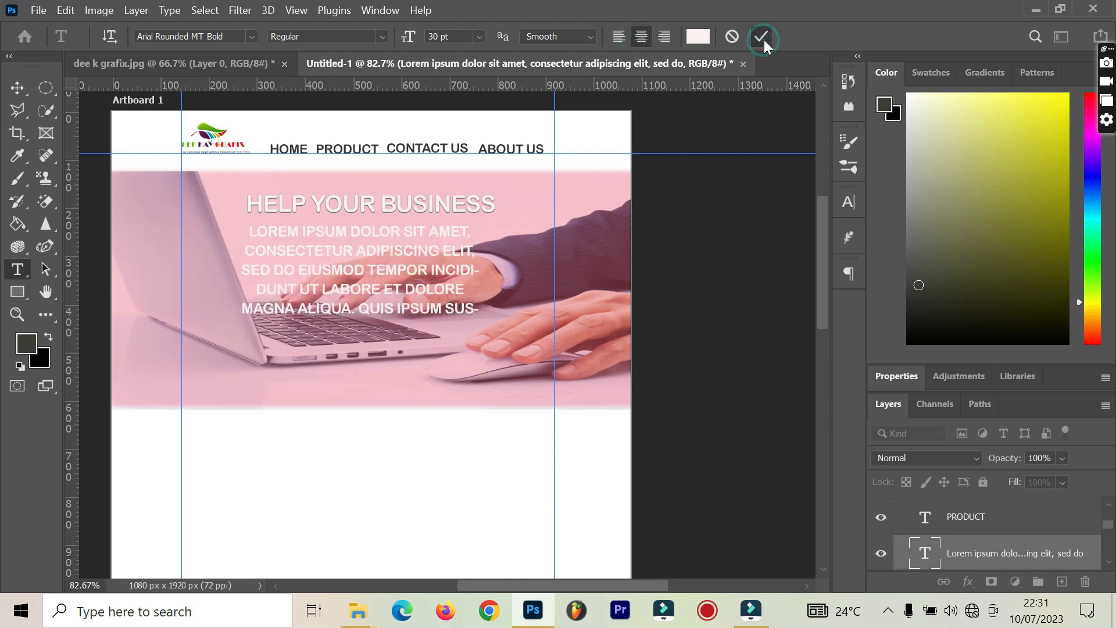
# Move the Lorem ipsum paragraph slightly right and up, closer beneath the HELP YOUR BUSINESS heading.
pyautogui.click(12, 89)
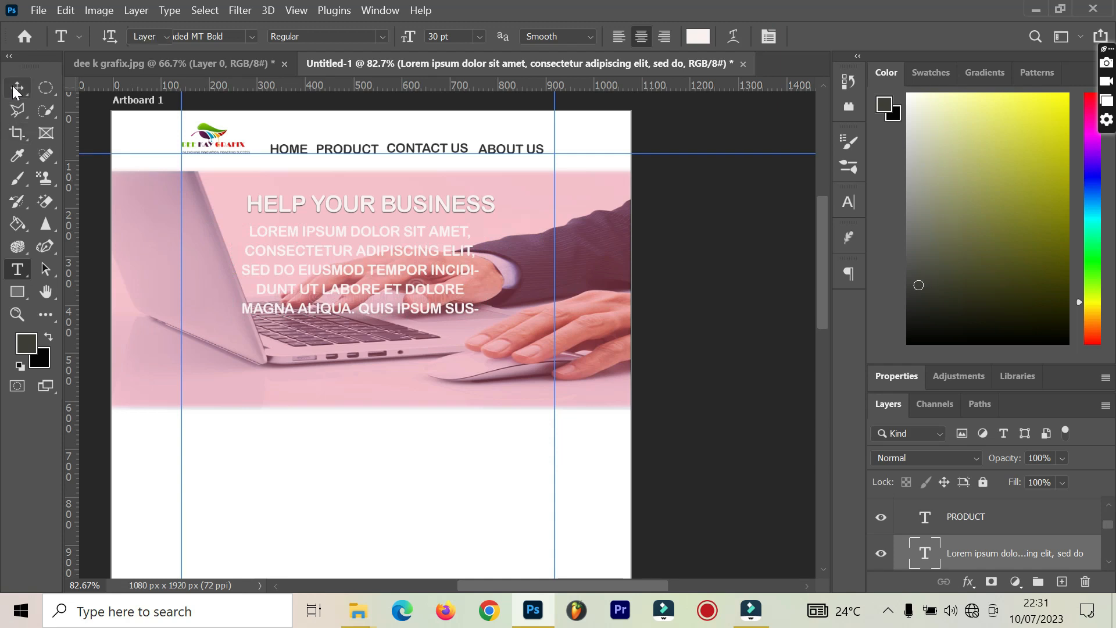
pyautogui.moveTo(394, 270); pyautogui.dragTo(408, 270)
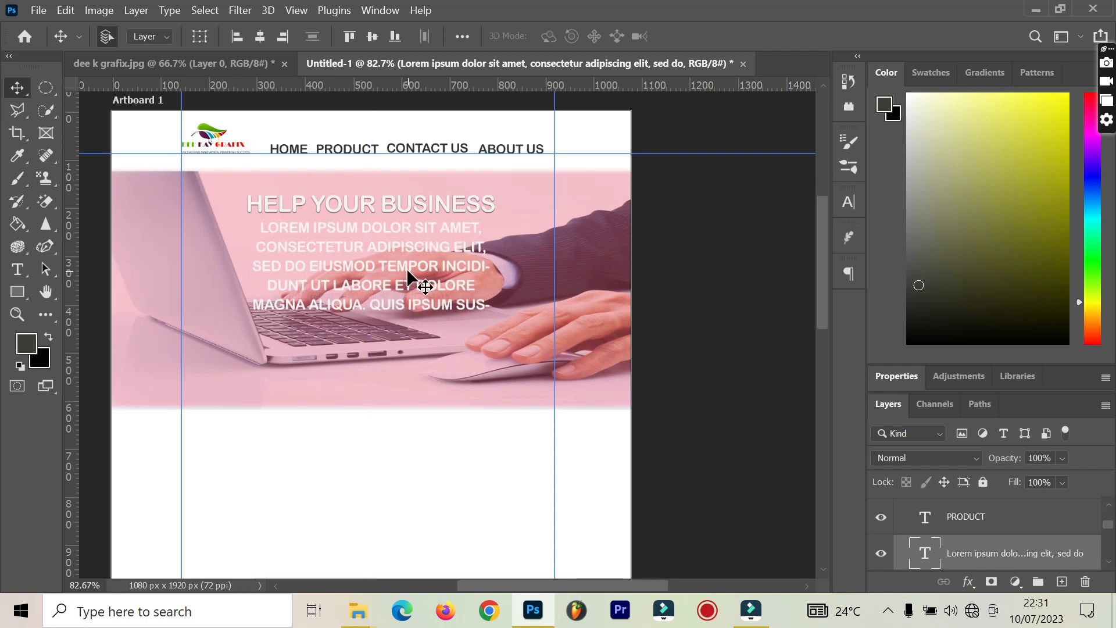
pyautogui.click(408, 270)
# Widen the Lorem ipsum text box on both sides so its lines extend beyond the heading, and commit the text.
pyautogui.doubleClick(407, 261)
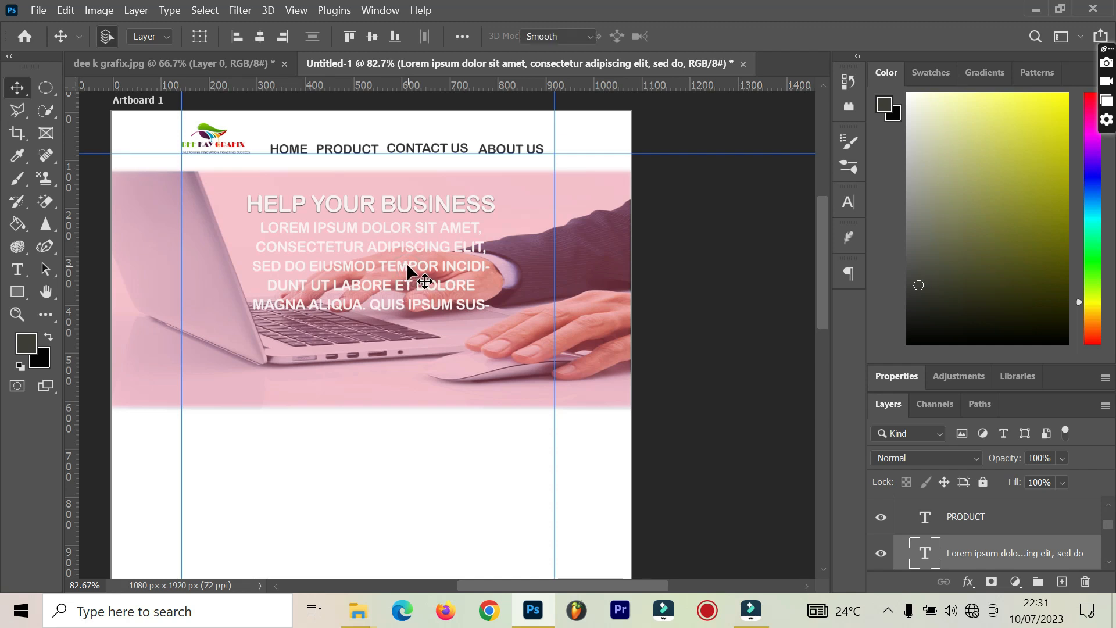
pyautogui.moveTo(499, 266); pyautogui.dragTo(522, 262)
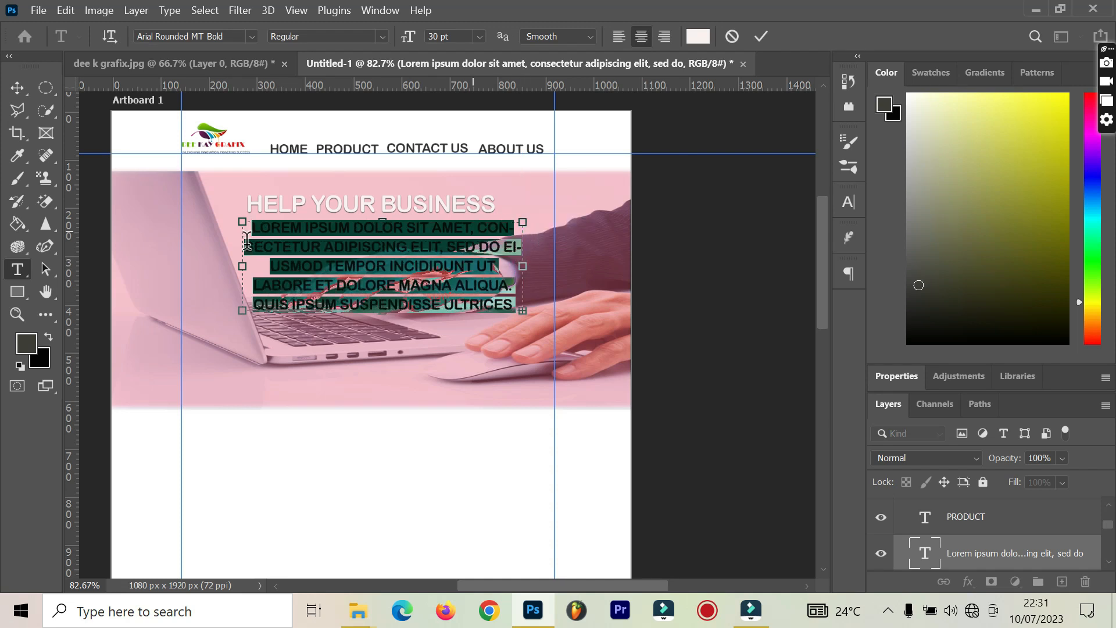
pyautogui.moveTo(242, 262); pyautogui.dragTo(213, 263)
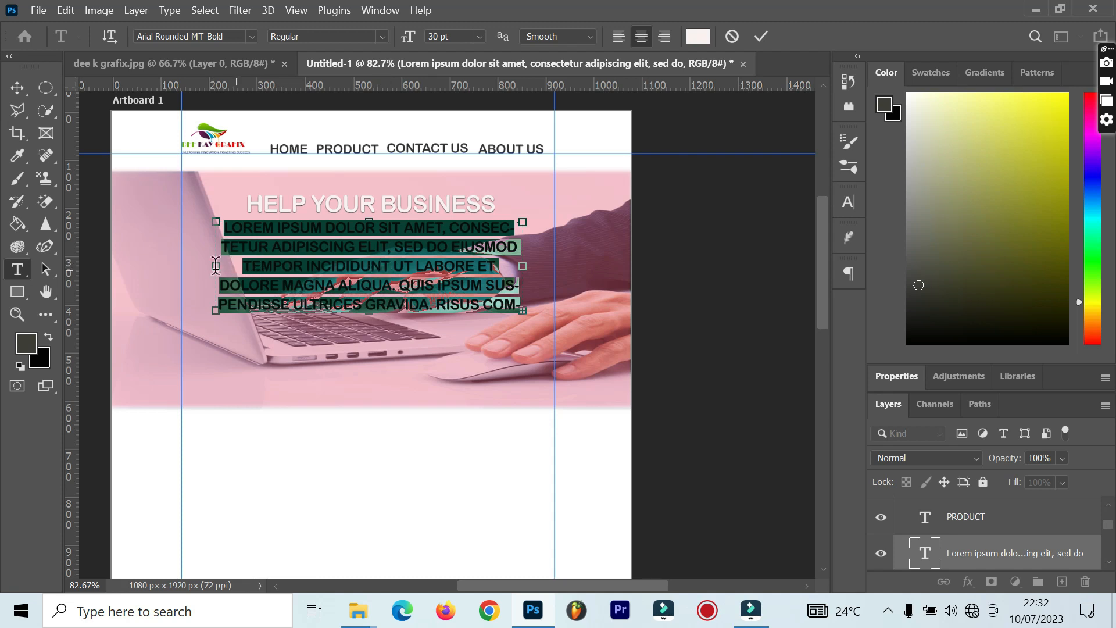
pyautogui.moveTo(215, 270); pyautogui.dragTo(208, 267)
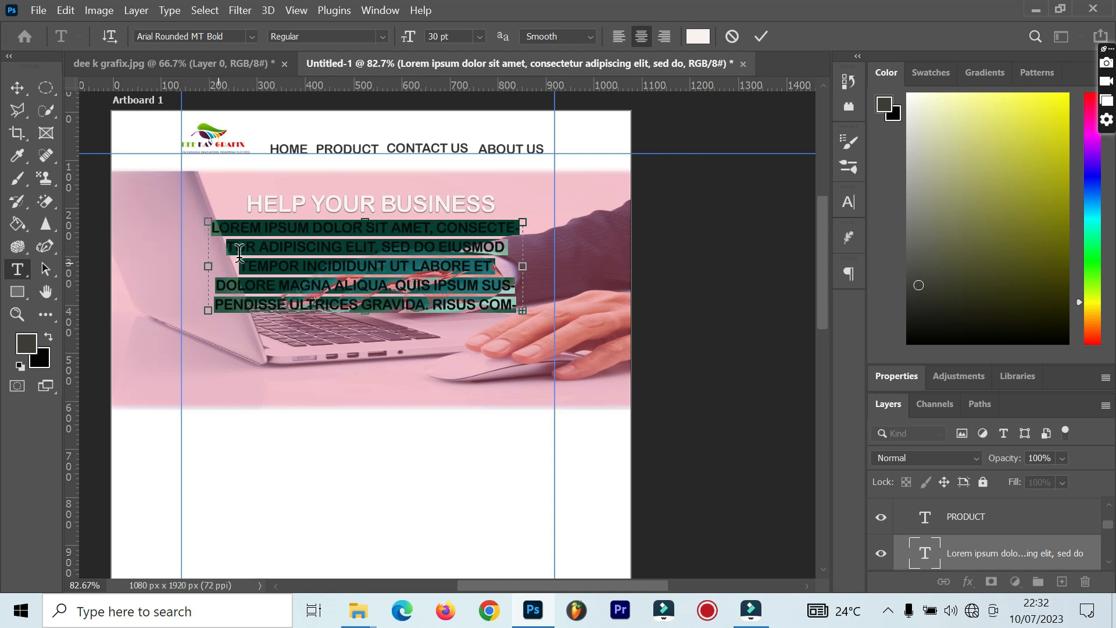
pyautogui.click(757, 44)
pyautogui.press('v')
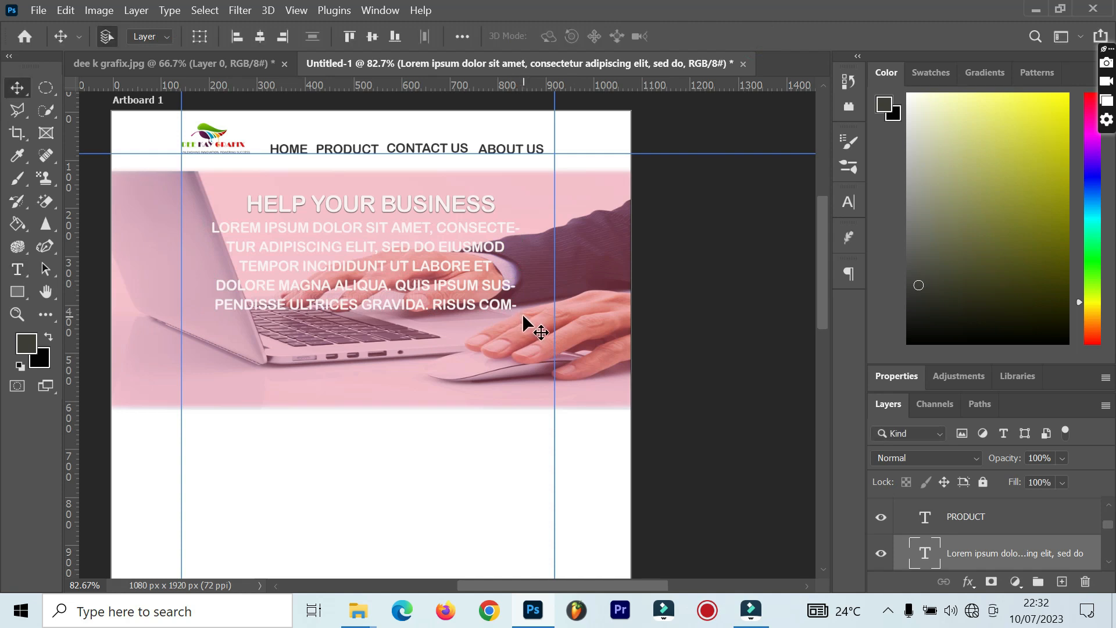
# Draw a rectangle about 171 x 63 px below the paragraph and fill it with the recently used off-white.
pyautogui.click(16, 293)
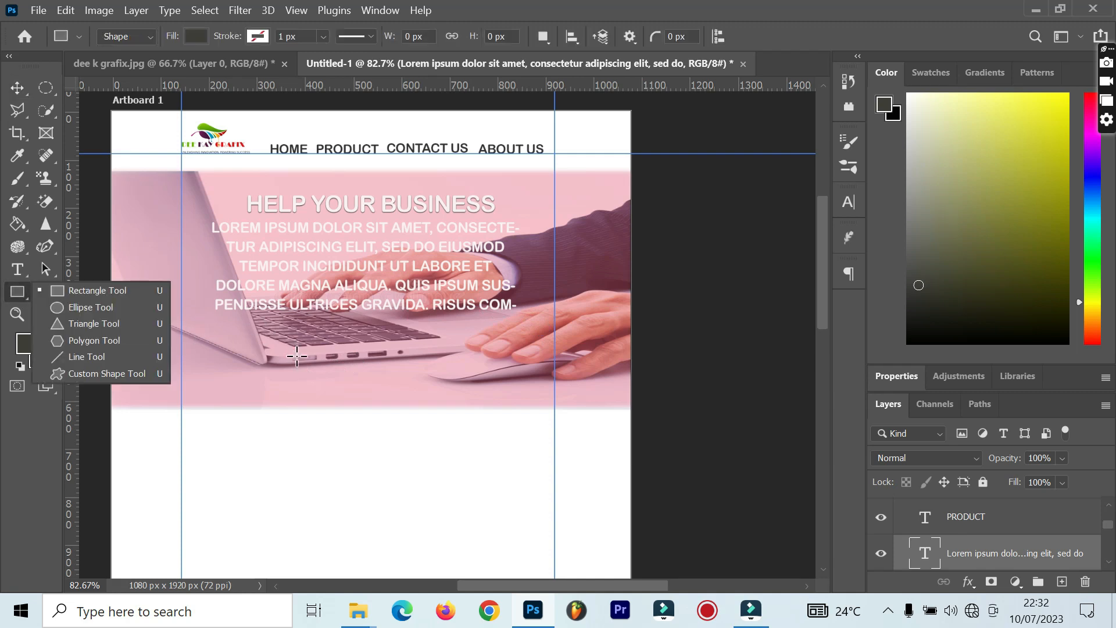
pyautogui.moveTo(311, 358); pyautogui.dragTo(393, 386)
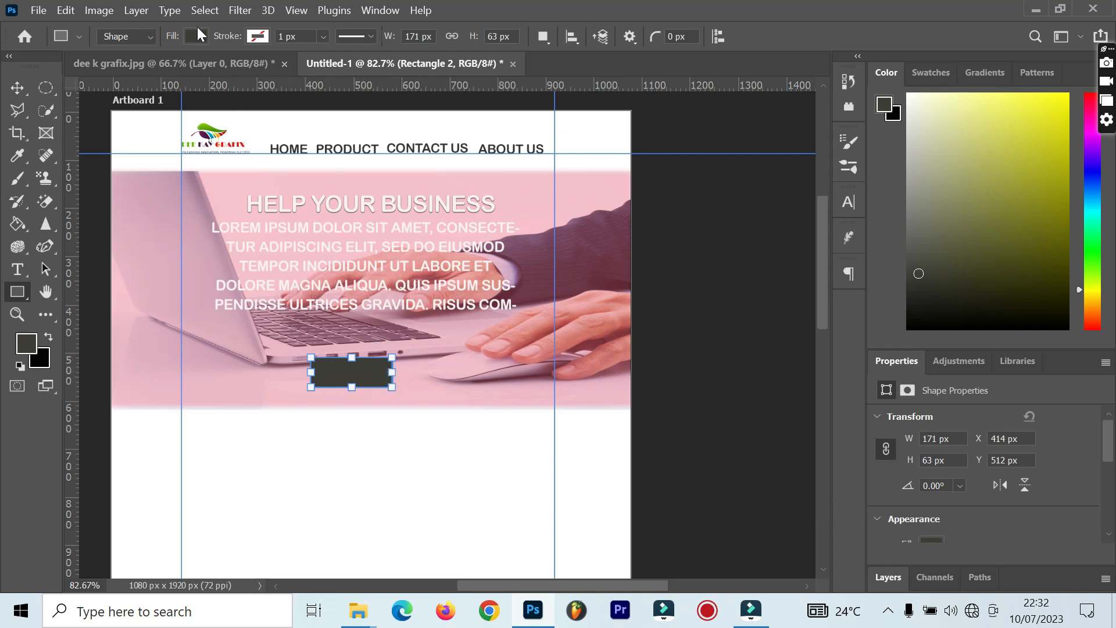
pyautogui.click(196, 36)
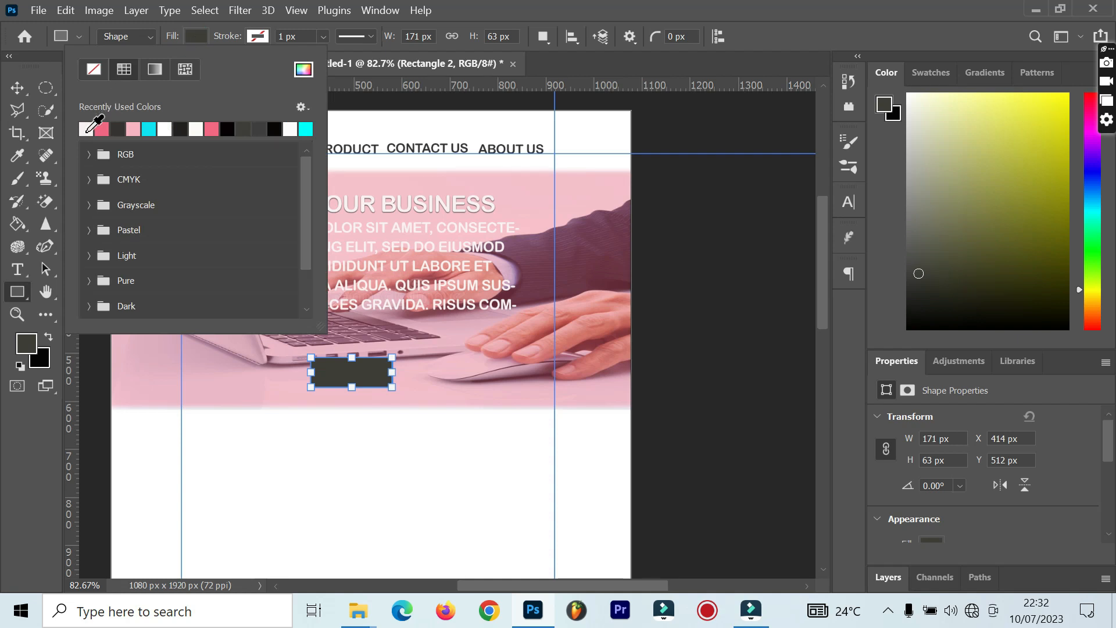
pyautogui.click(86, 131)
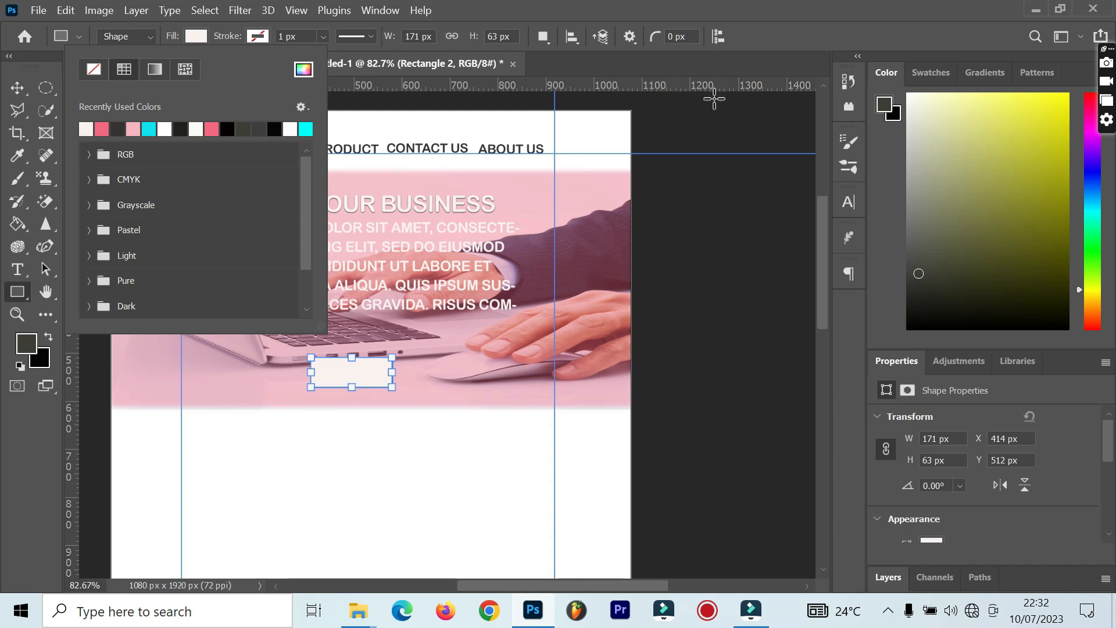
pyautogui.click(1111, 451)
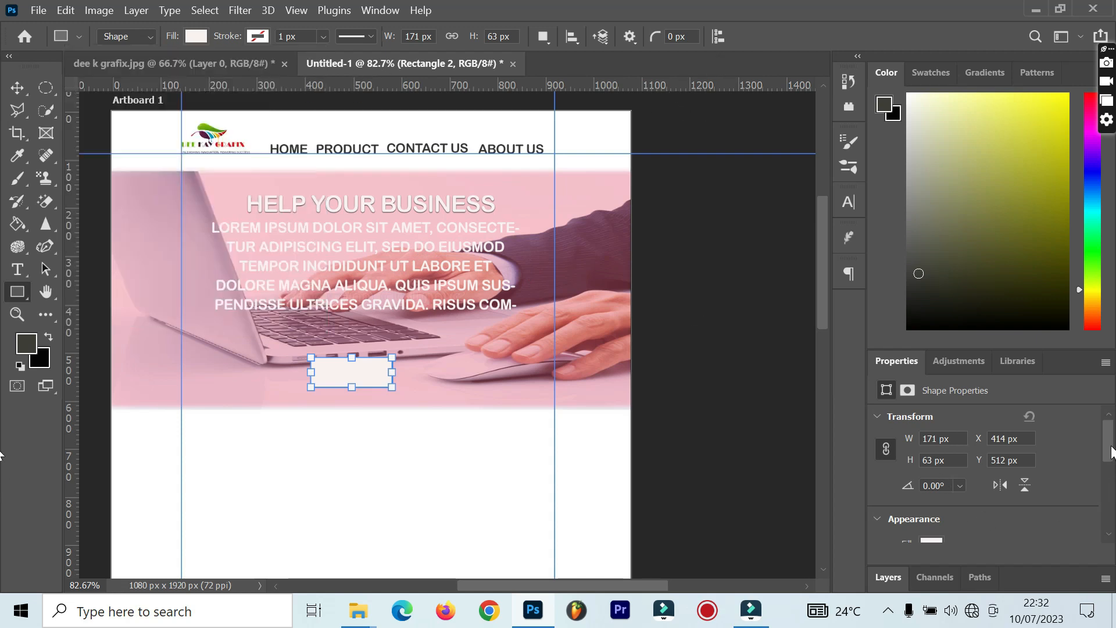
# Round all four corners of the off-white rectangle with an 11 px radius.
pyautogui.moveTo(1111, 447); pyautogui.dragTo(1113, 481)
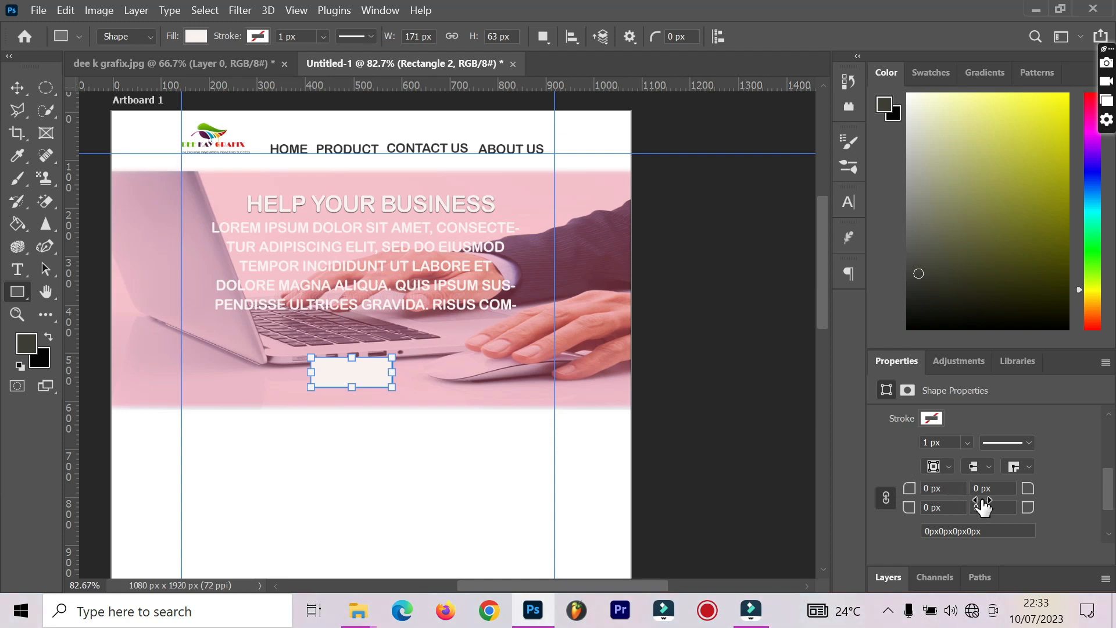
pyautogui.click(912, 491)
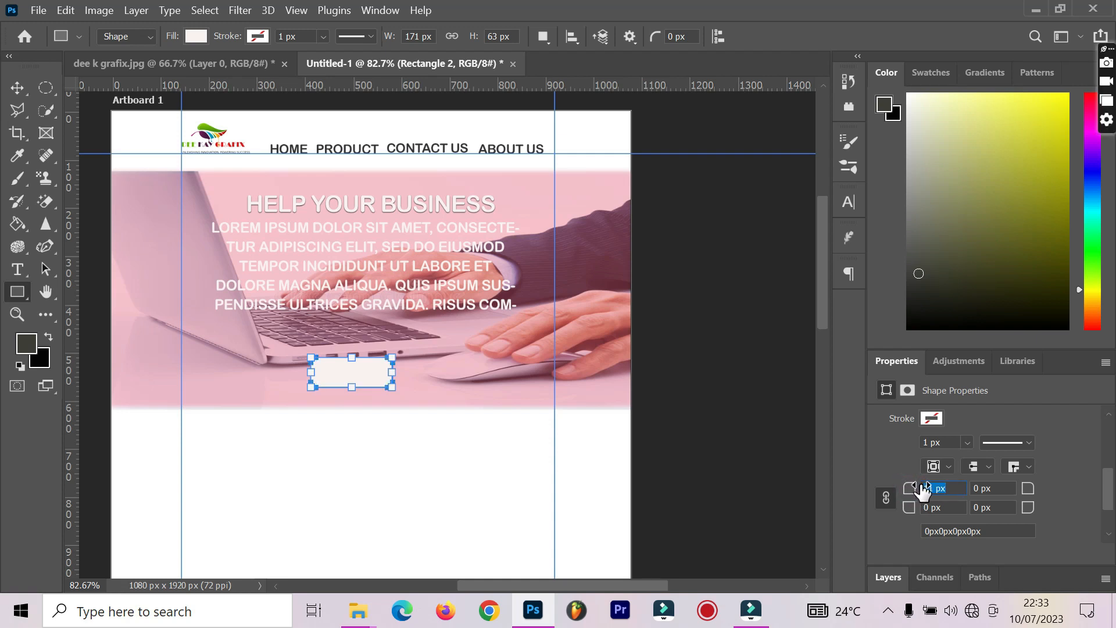
pyautogui.write('11')
pyautogui.press('Return')
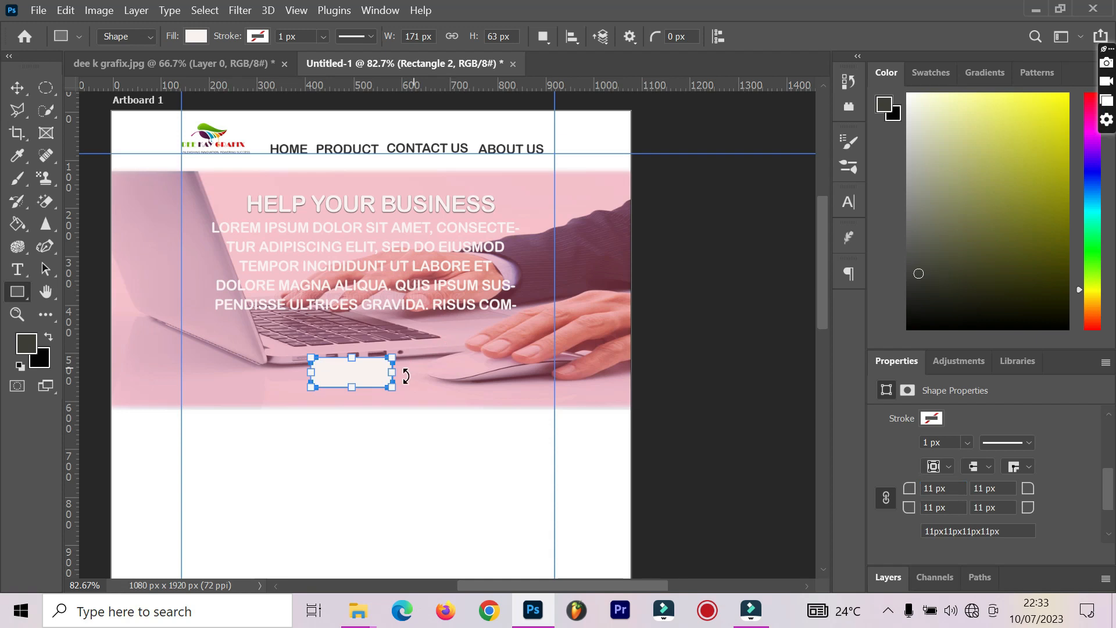
pyautogui.click(18, 90)
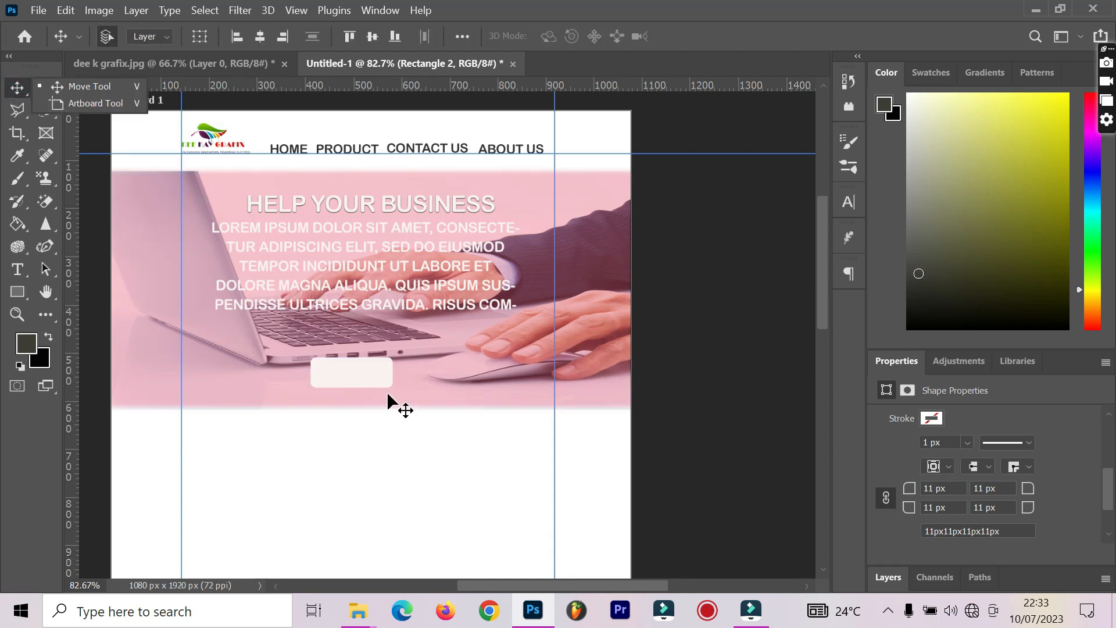
# Add a text box about 224 x 67 px beside the off-white rectangle, reading LEARN MORE.
pyautogui.click(22, 274)
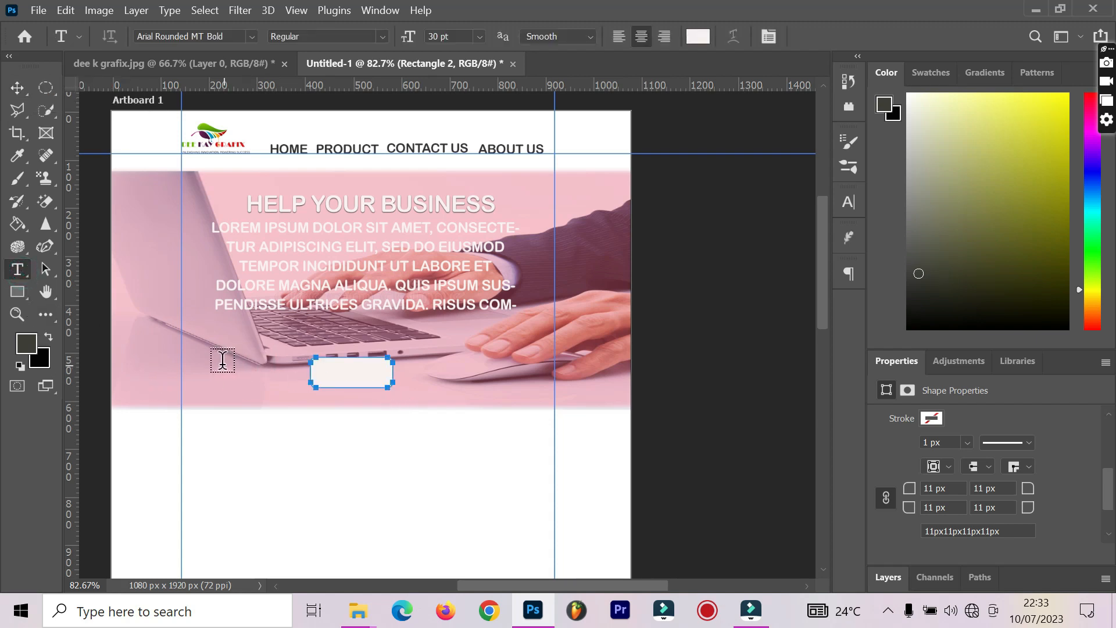
pyautogui.moveTo(201, 340); pyautogui.dragTo(307, 355)
pyautogui.press('BackSpace')
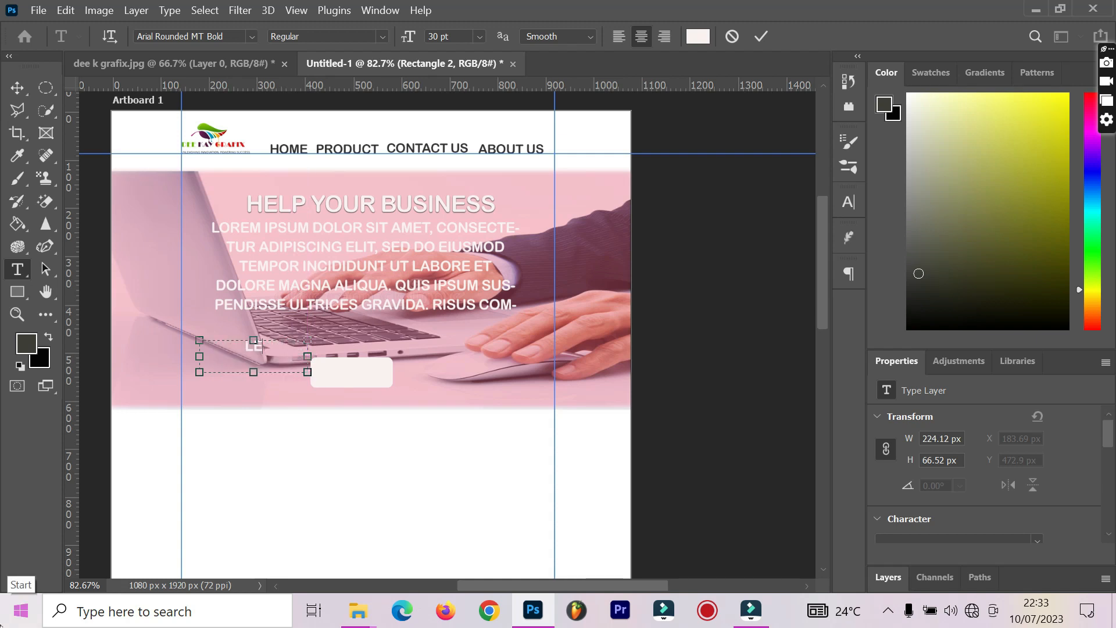
pyautogui.write('LEARN MORE')
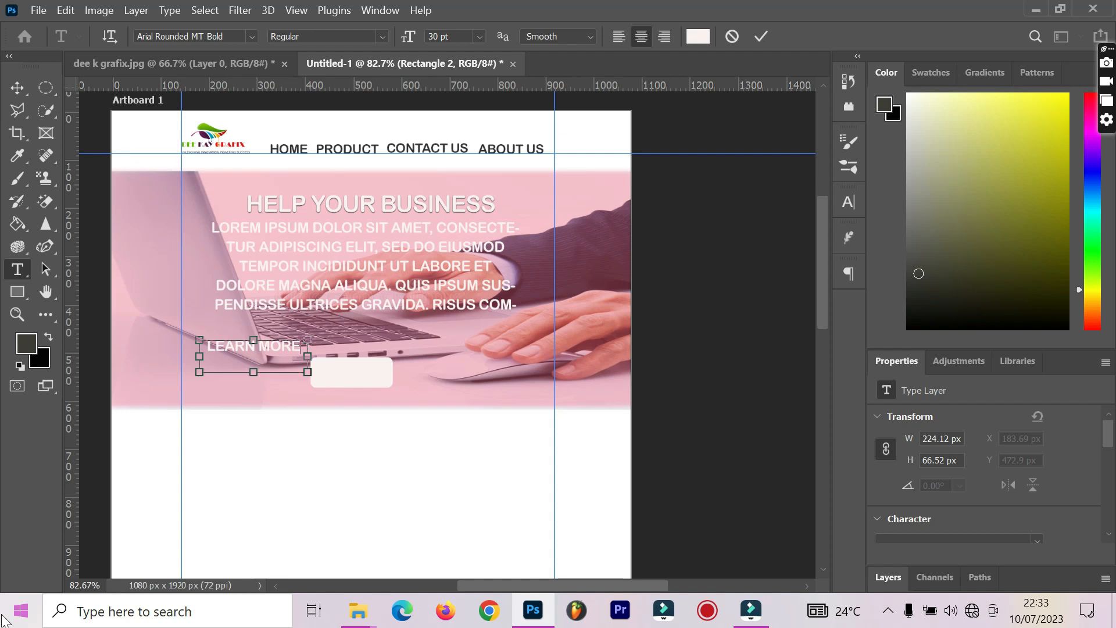
# Recolour the whole LEARN MORE text near-black and commit the text.
pyautogui.hotkey('ctrl', 'a')
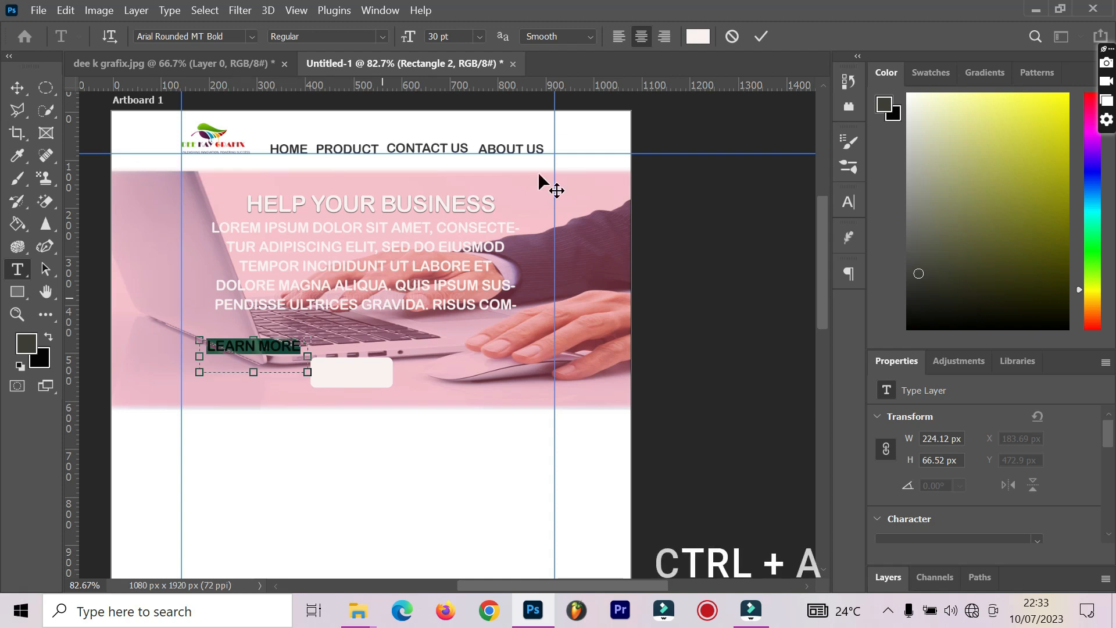
pyautogui.click(699, 37)
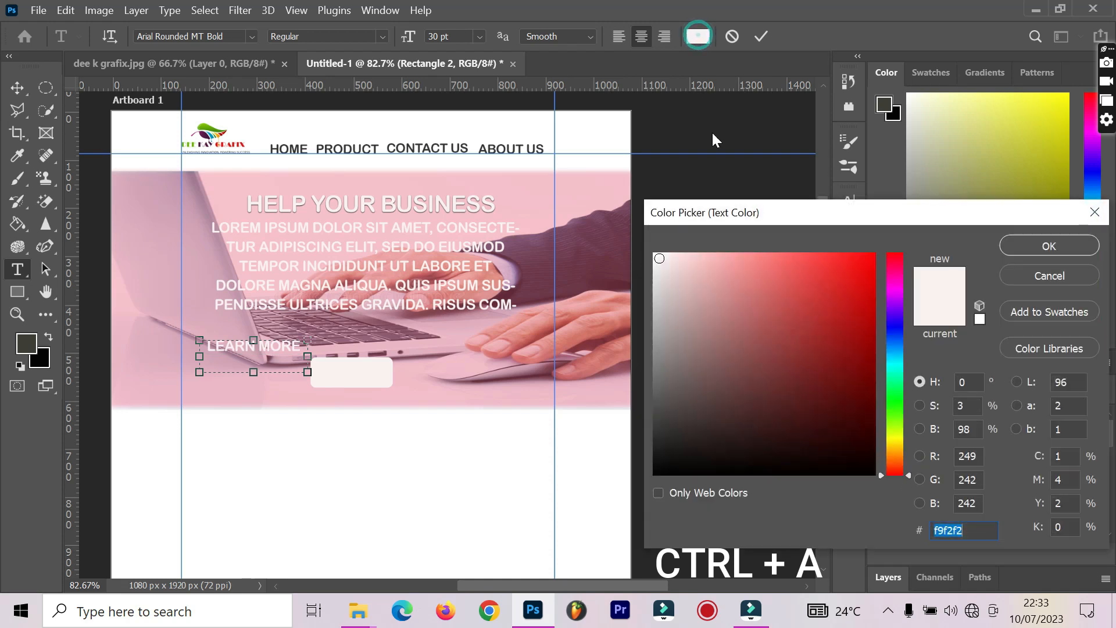
pyautogui.click(688, 464)
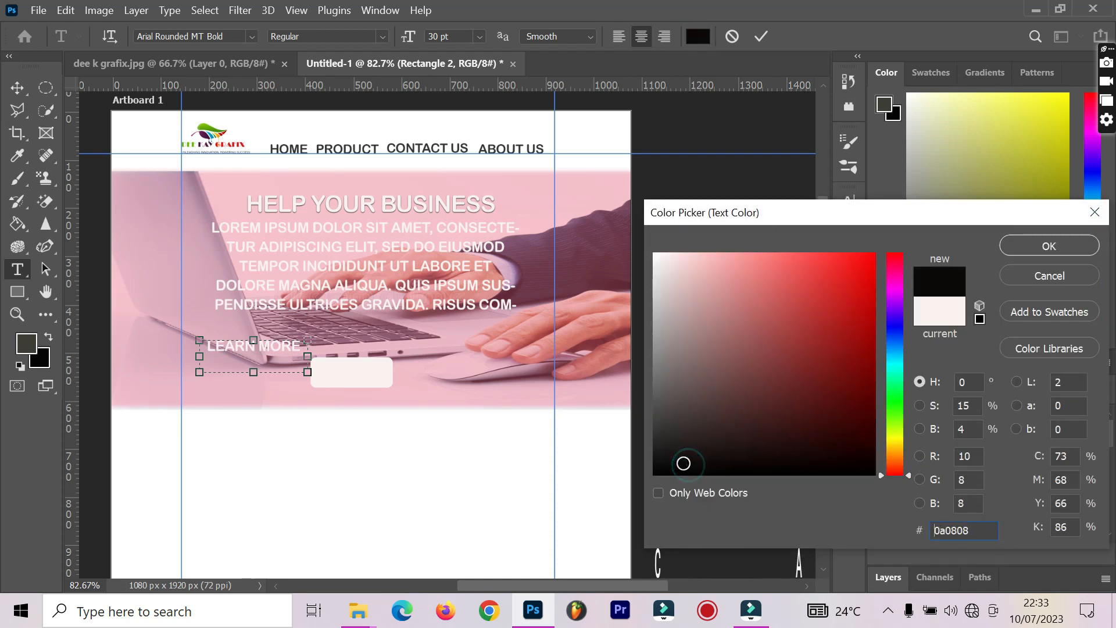
pyautogui.click(682, 457)
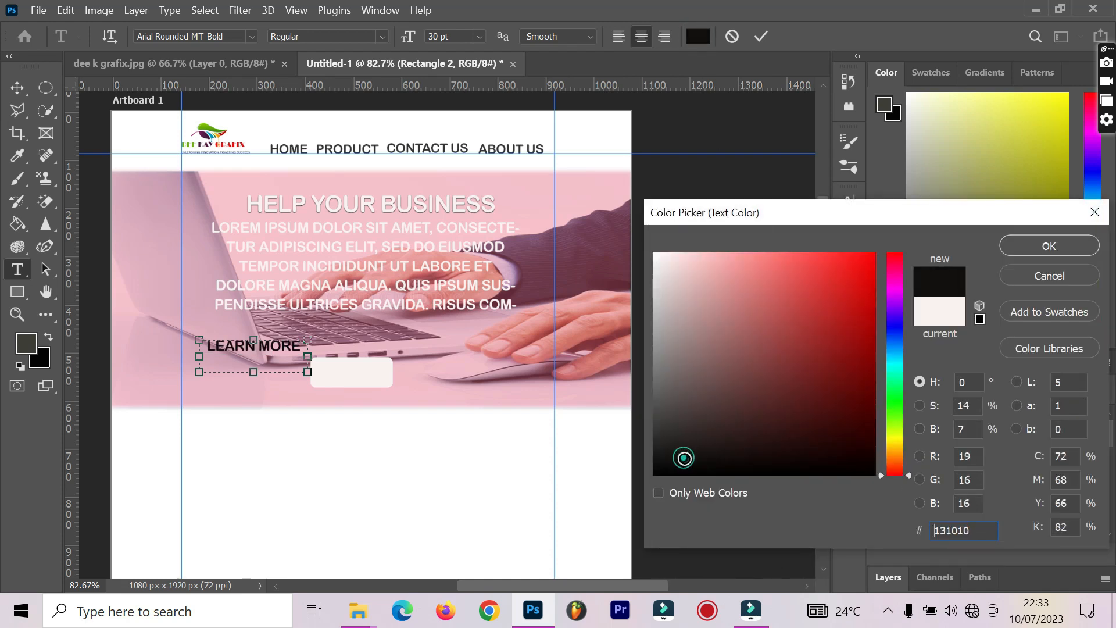
pyautogui.click(682, 457)
pyautogui.click(682, 454)
pyautogui.click(1038, 246)
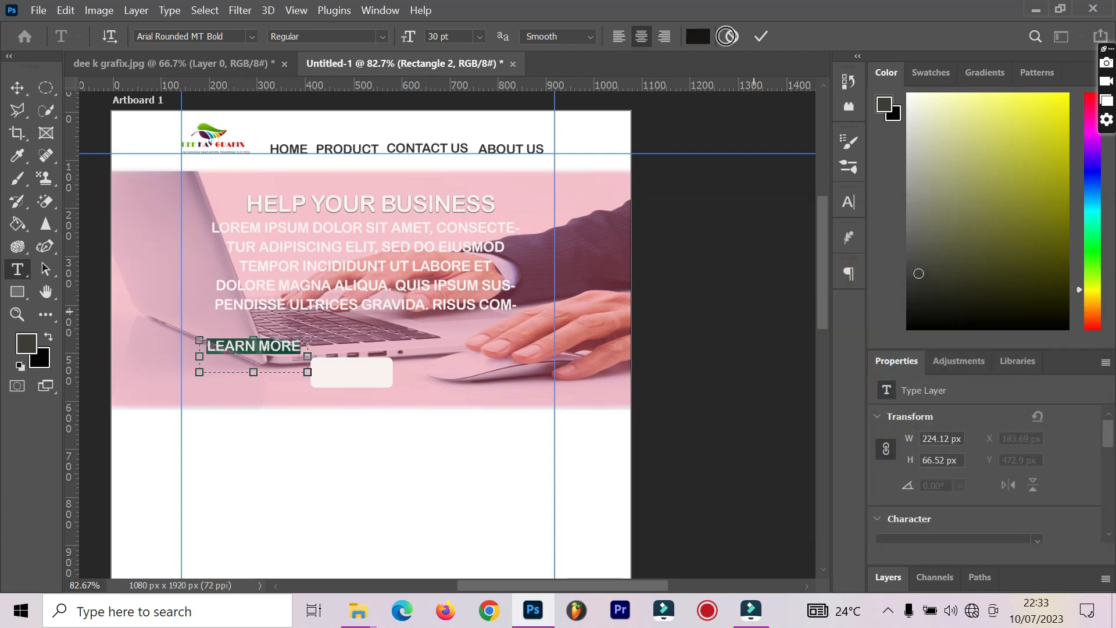
pyautogui.click(764, 39)
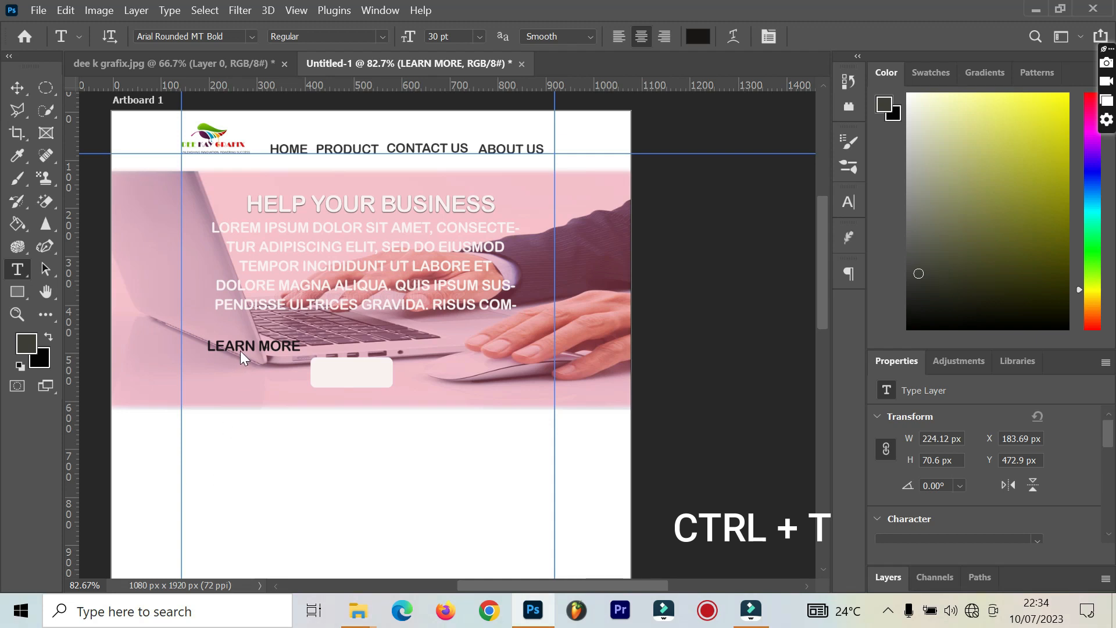
# Scale the LEARN MORE text down proportionally to about 75%.
pyautogui.hotkey('ctrl', 't')
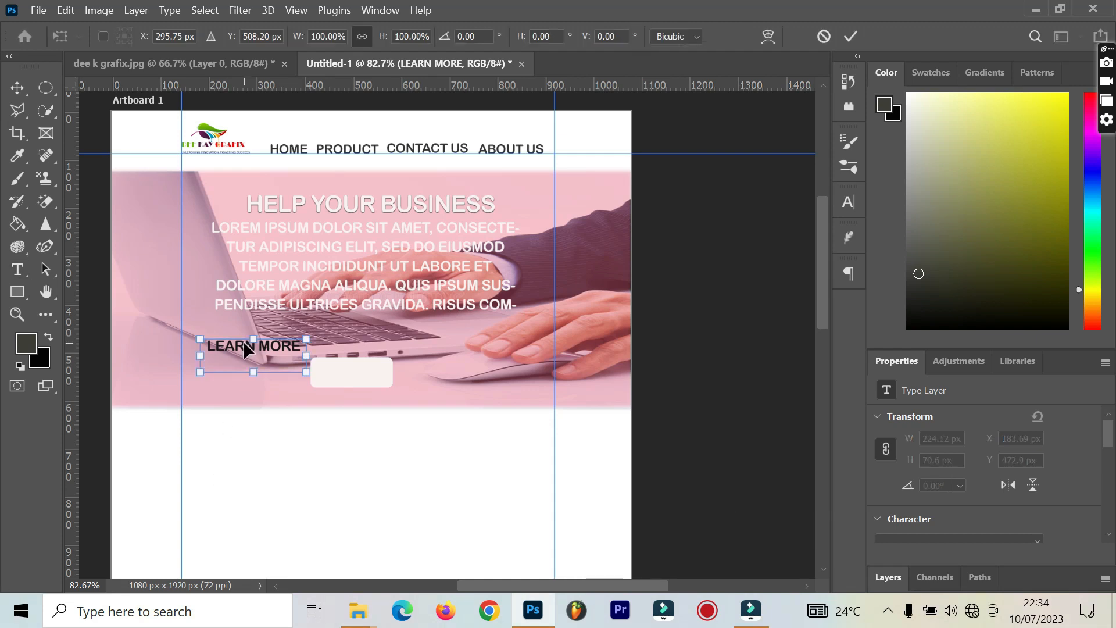
pyautogui.moveTo(305, 370); pyautogui.dragTo(281, 360)
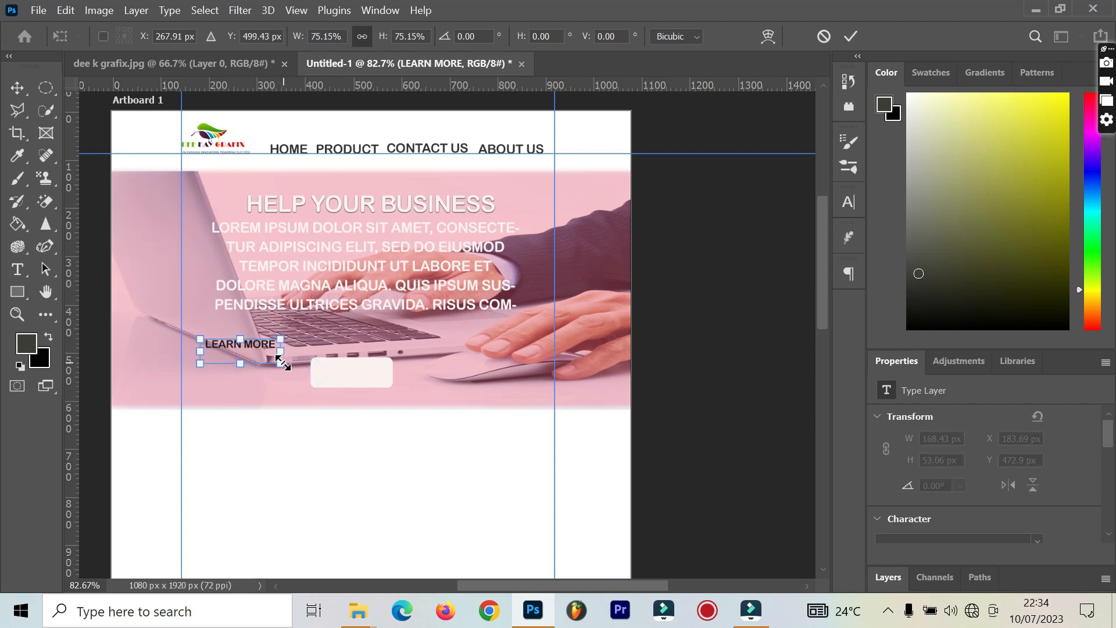
pyautogui.click(851, 36)
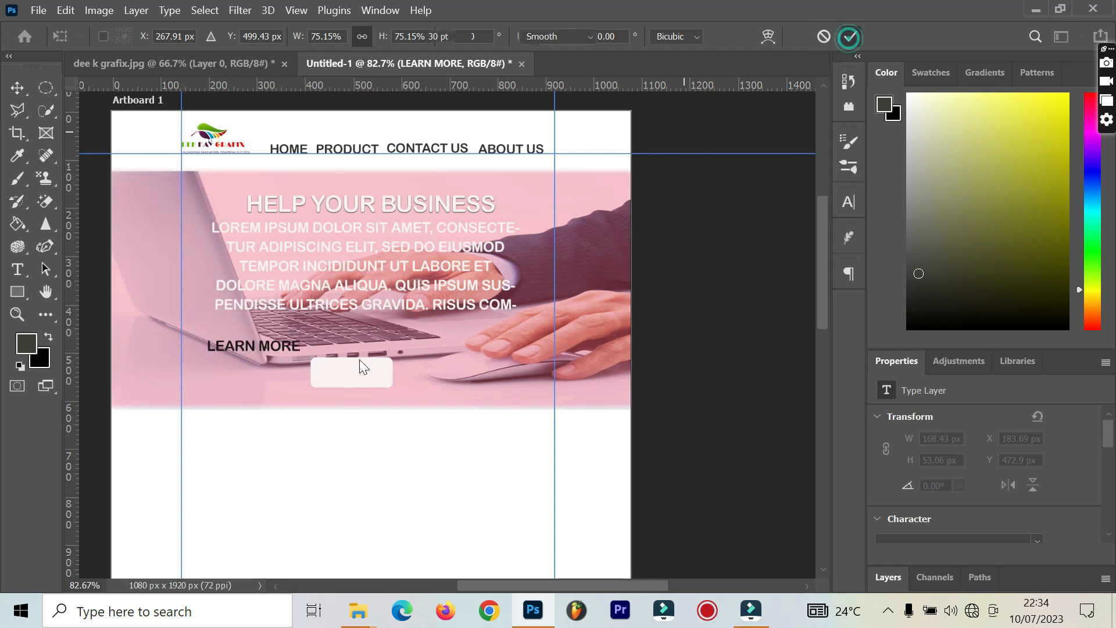
# Move the LEARN MORE text onto the off-white rounded rectangle and nudge it until it sits centred as the button label.
pyautogui.click(18, 88)
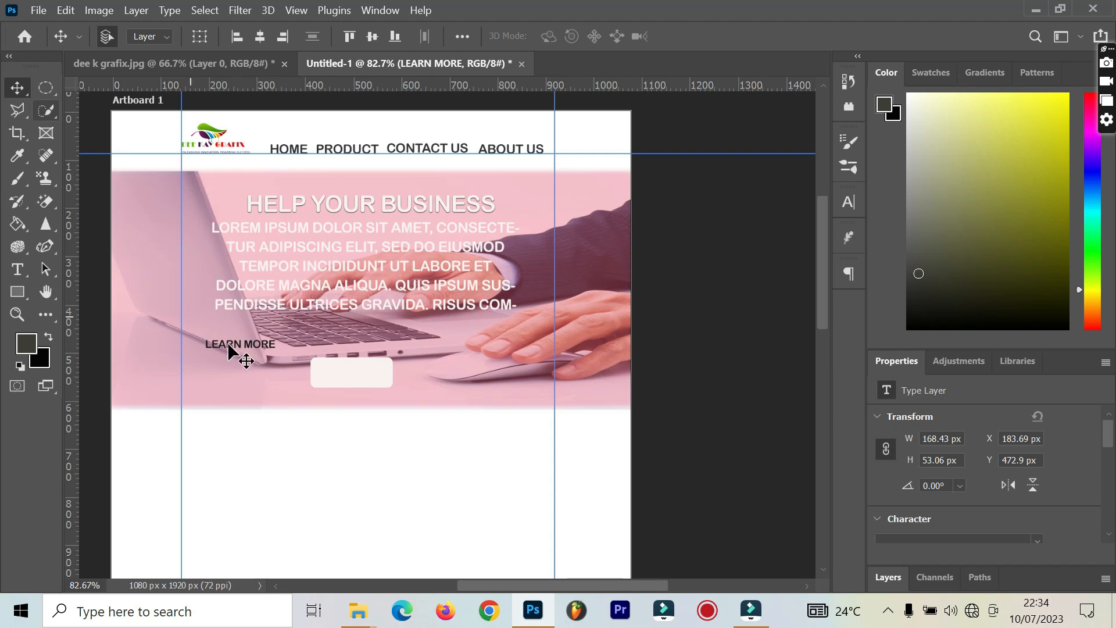
pyautogui.moveTo(230, 345); pyautogui.dragTo(342, 378)
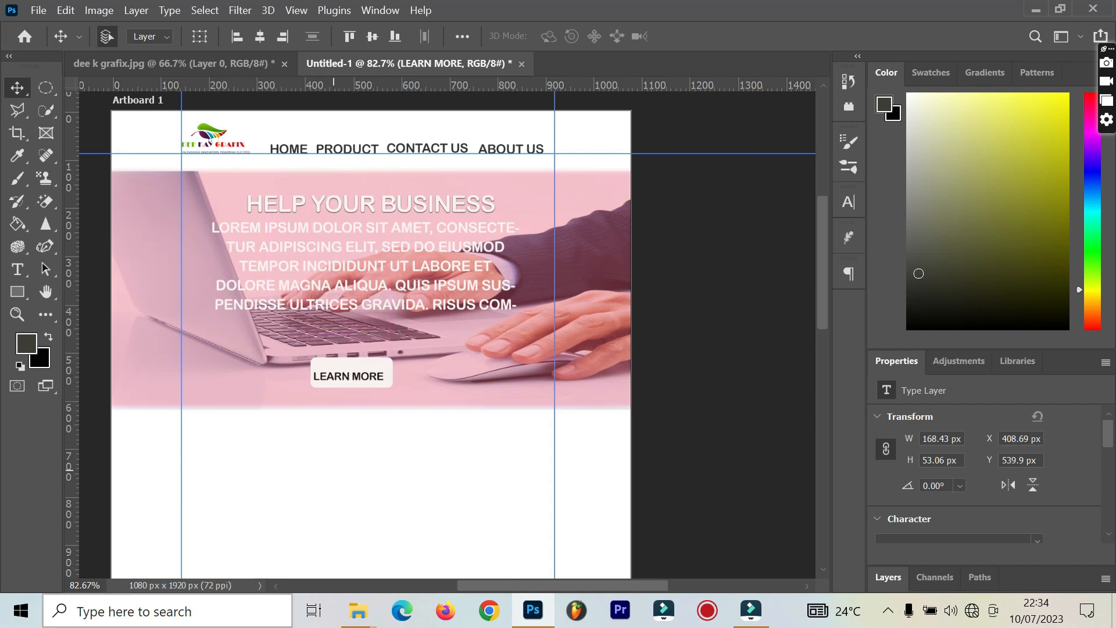
pyautogui.press('Up')
pyautogui.press('Up')
pyautogui.press('Up')
pyautogui.press('Up')
pyautogui.press('Up')
pyautogui.press('Up')
pyautogui.press('Up')
pyautogui.press('Up')
pyautogui.press('Up')
pyautogui.press('Up')
pyautogui.press('Right')
pyautogui.press('Right')
pyautogui.press('Down')
pyautogui.press('Right')
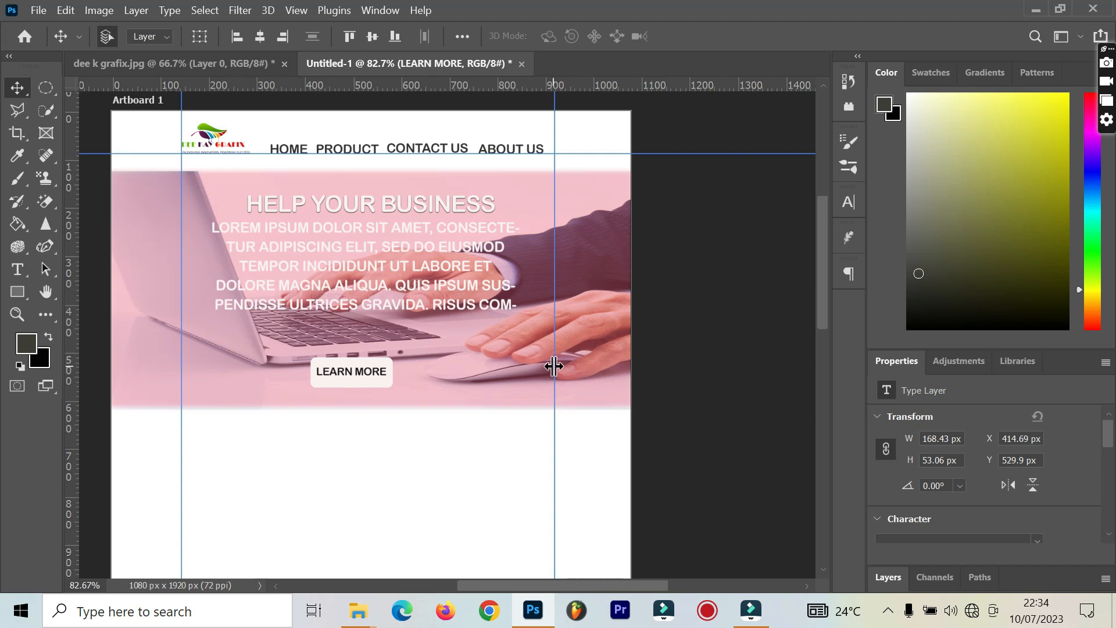
# Add a text box about 333 x 54 px below the banner, reading OUR SERVICE, and commit it.
pyautogui.click(19, 271)
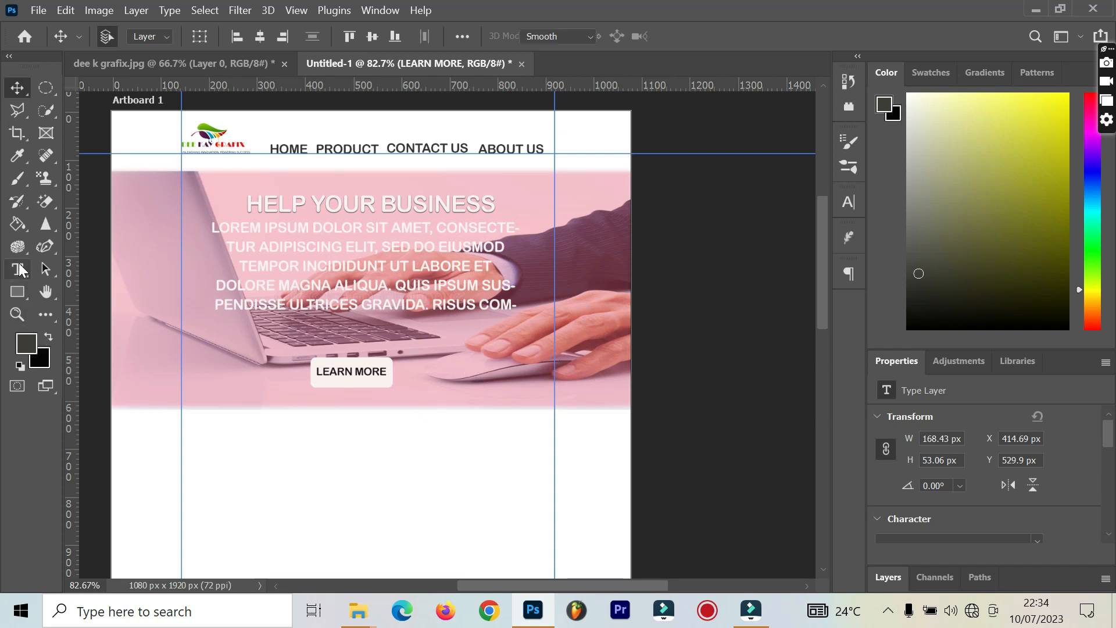
pyautogui.click(303, 435)
pyautogui.moveTo(291, 430); pyautogui.dragTo(451, 454)
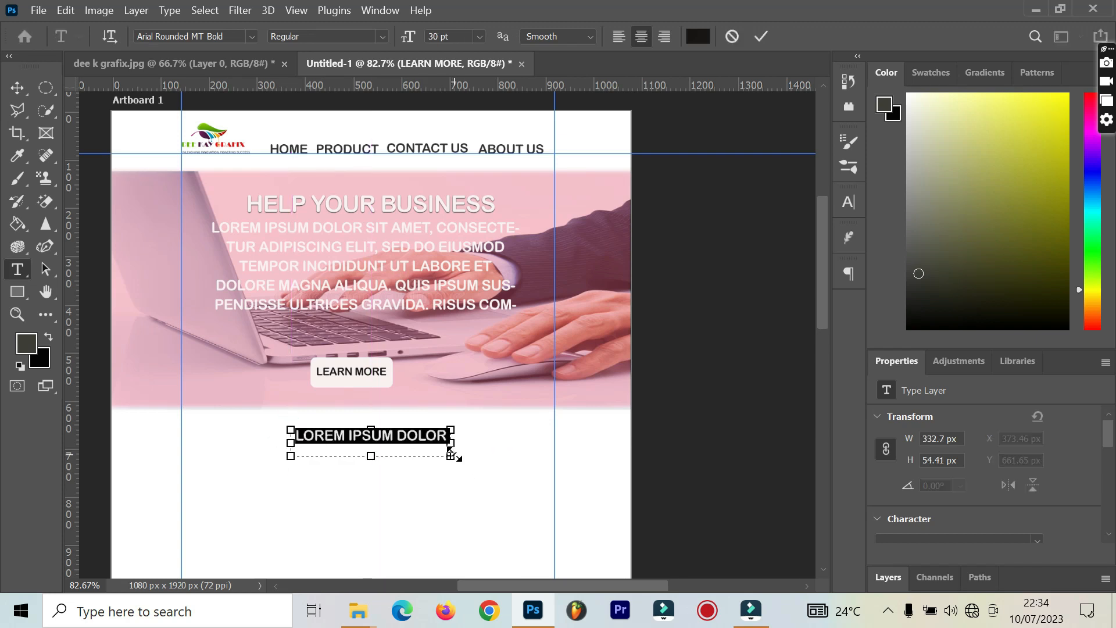
pyautogui.write('SERVI')
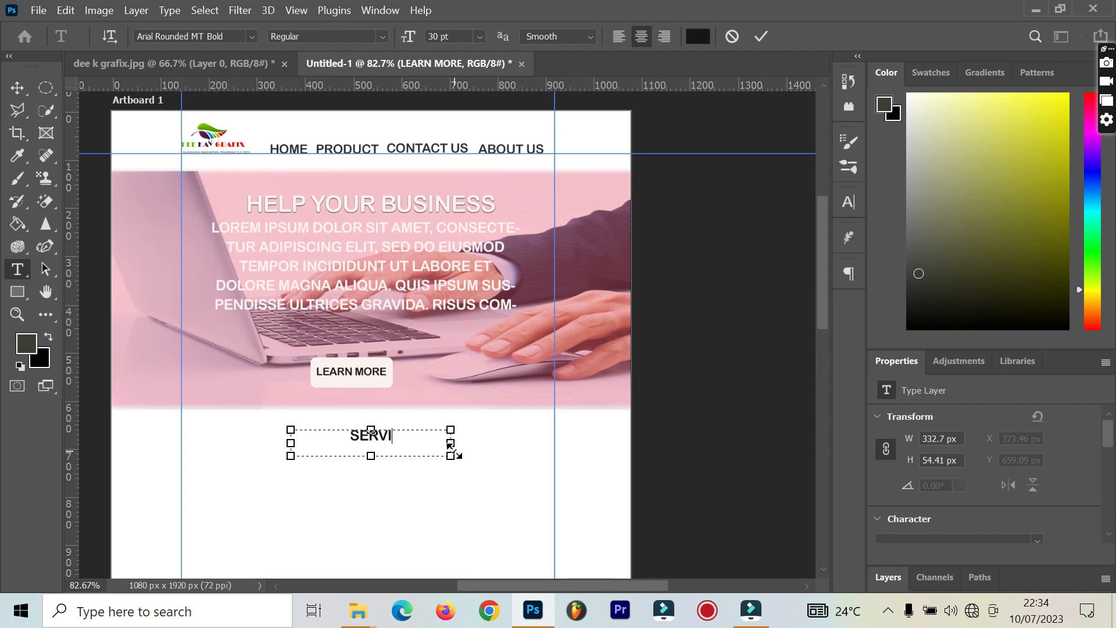
pyautogui.write('CE')
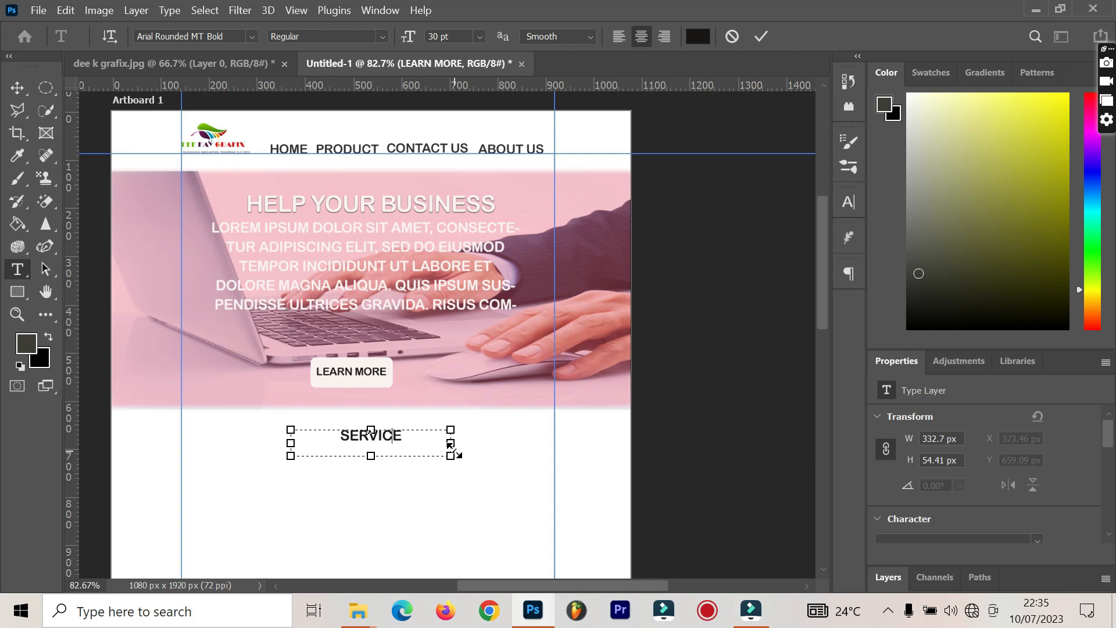
pyautogui.write('OUR')
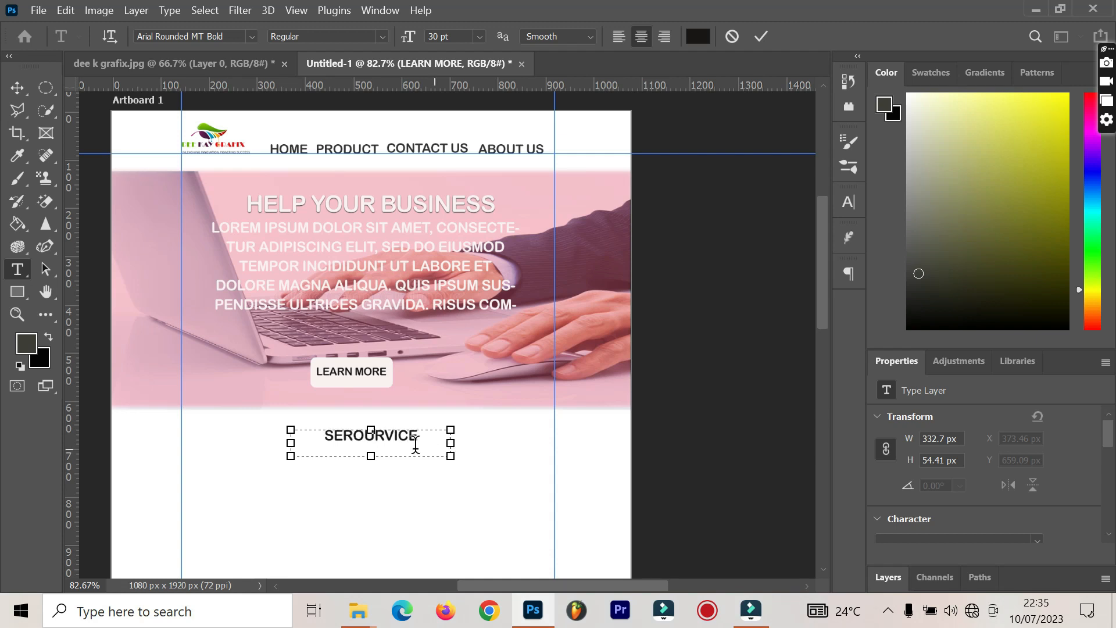
pyautogui.click(423, 439)
pyautogui.doubleClick(367, 430)
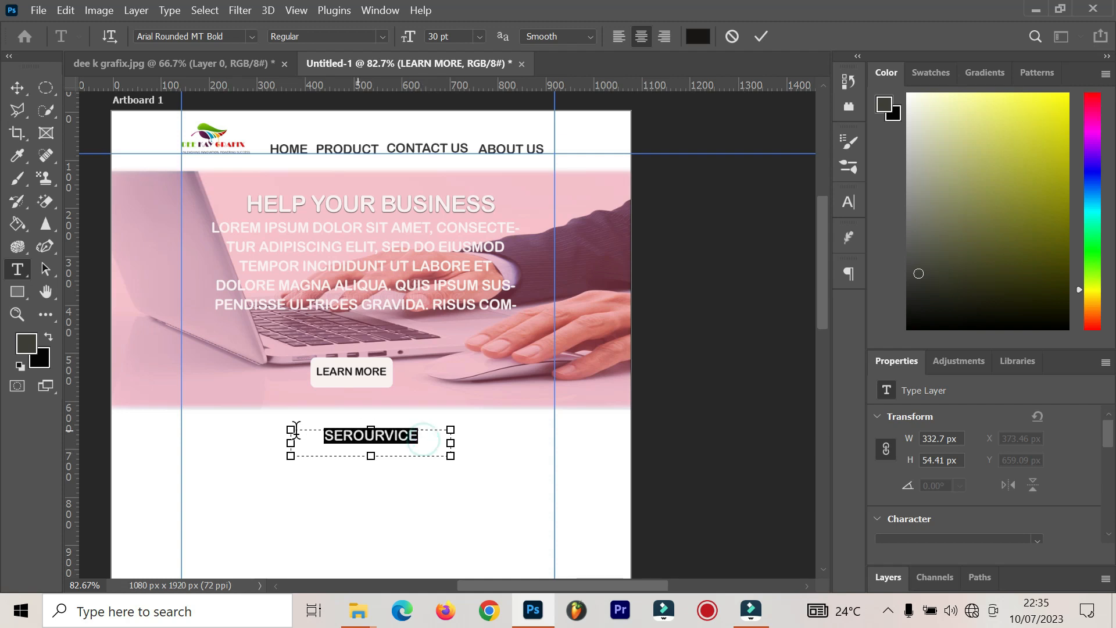
pyautogui.write('OUR')
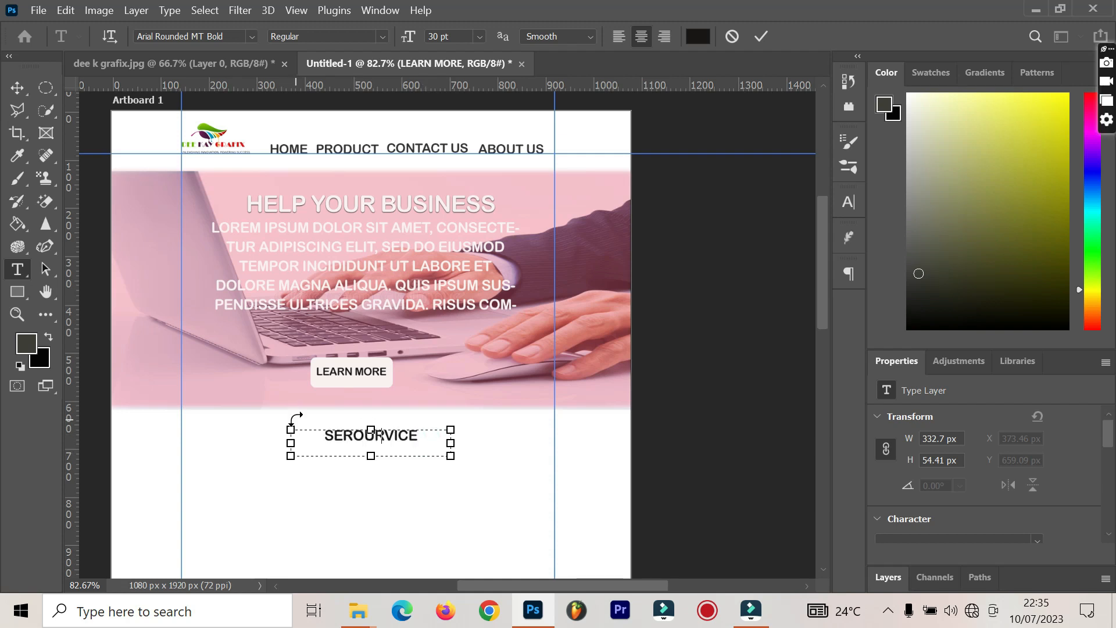
pyautogui.write(' SER')
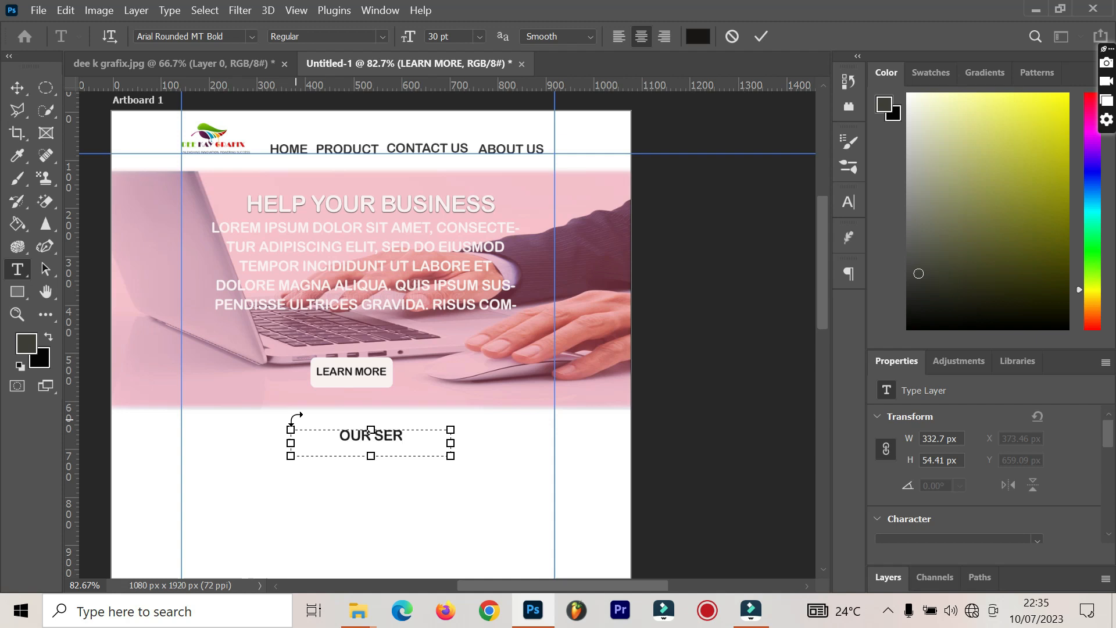
pyautogui.write('VICE')
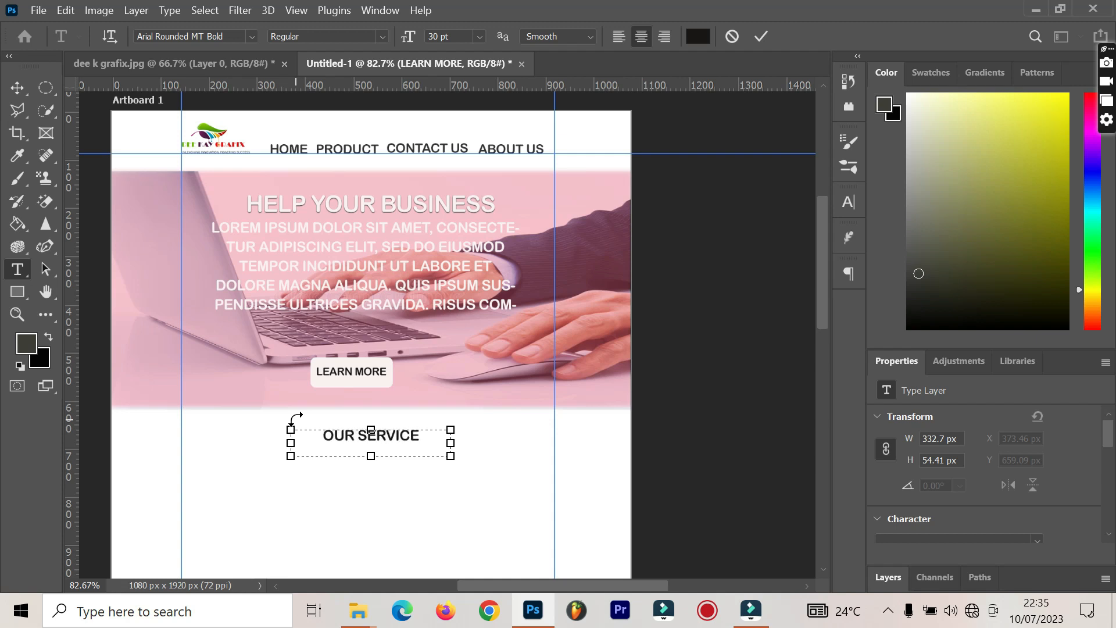
pyautogui.click(763, 36)
# Move the OUR SERVICE heading about 31 px left and 15 px up, beneath the LEARN MORE button.
pyautogui.click(18, 87)
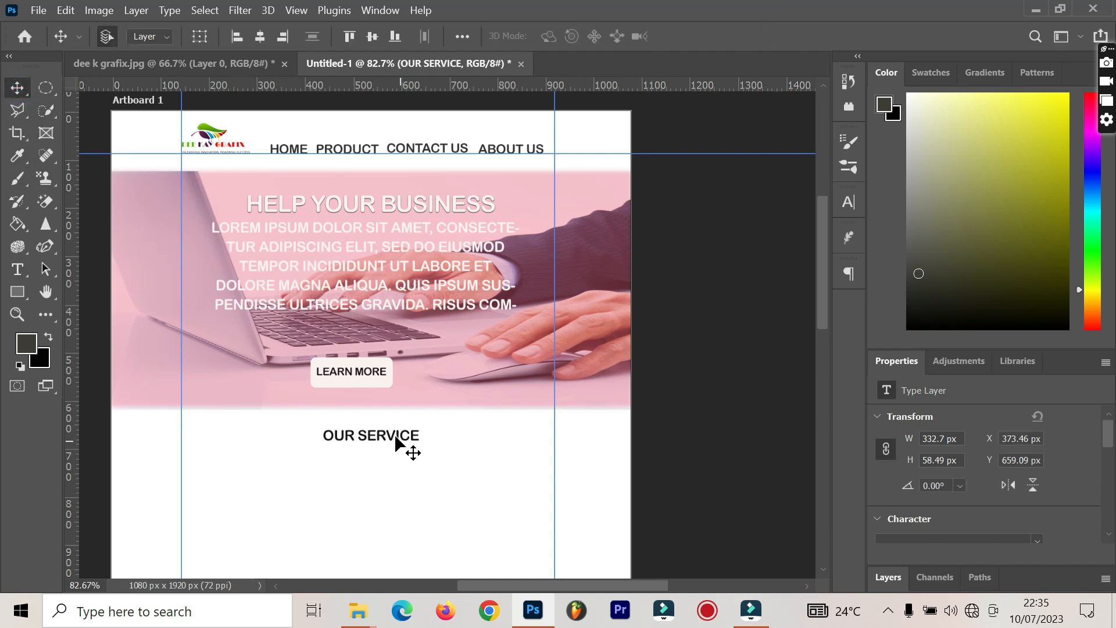
pyautogui.moveTo(408, 444); pyautogui.dragTo(388, 430)
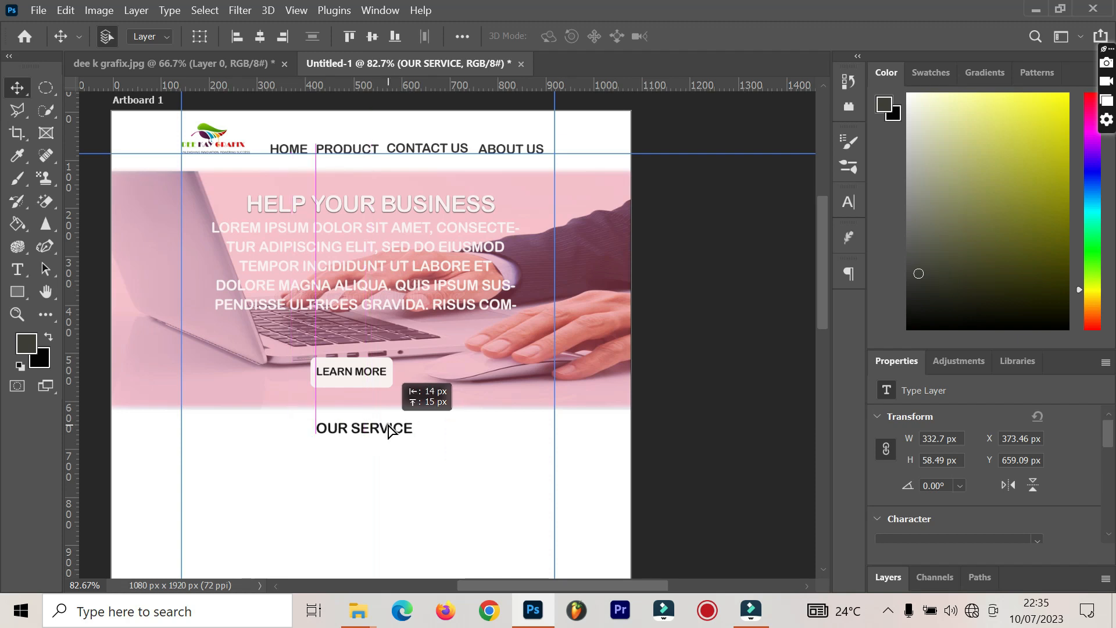
pyautogui.moveTo(389, 430); pyautogui.dragTo(388, 430)
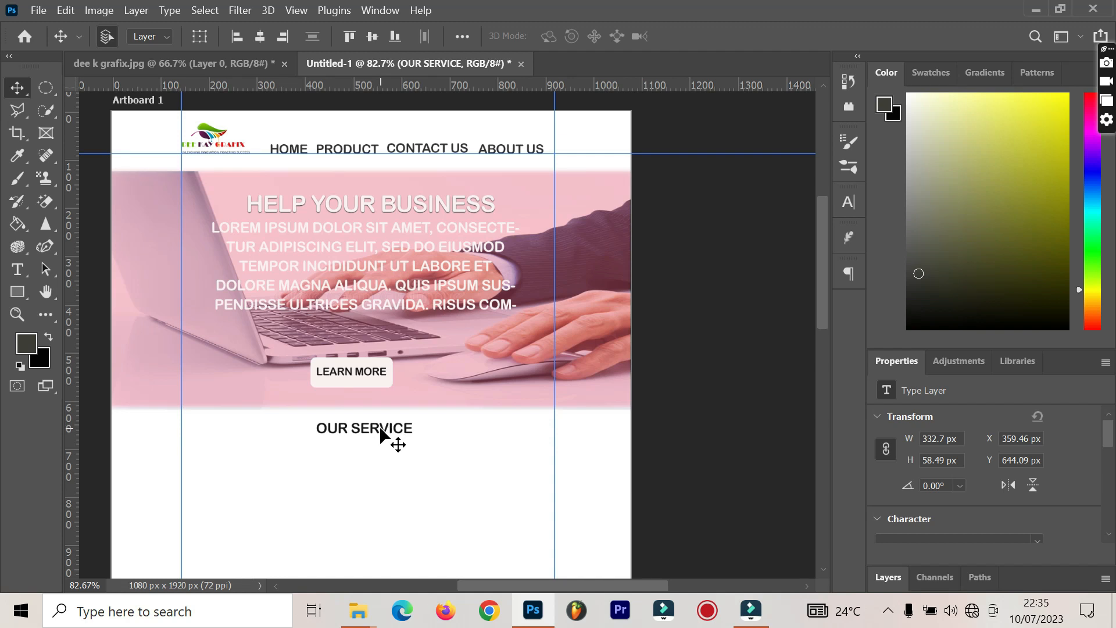
pyautogui.moveTo(377, 434); pyautogui.dragTo(369, 433)
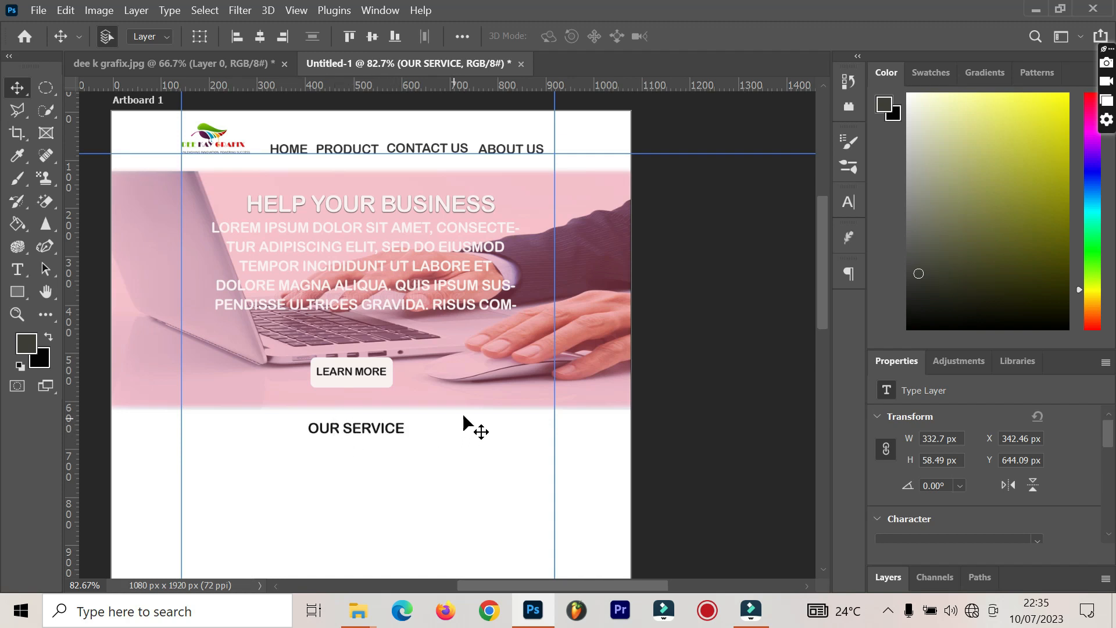
# Draw a rectangle about 112 x 101 px below and left of OUR SERVICE, and fill it with the recently used pink.
pyautogui.click(21, 295)
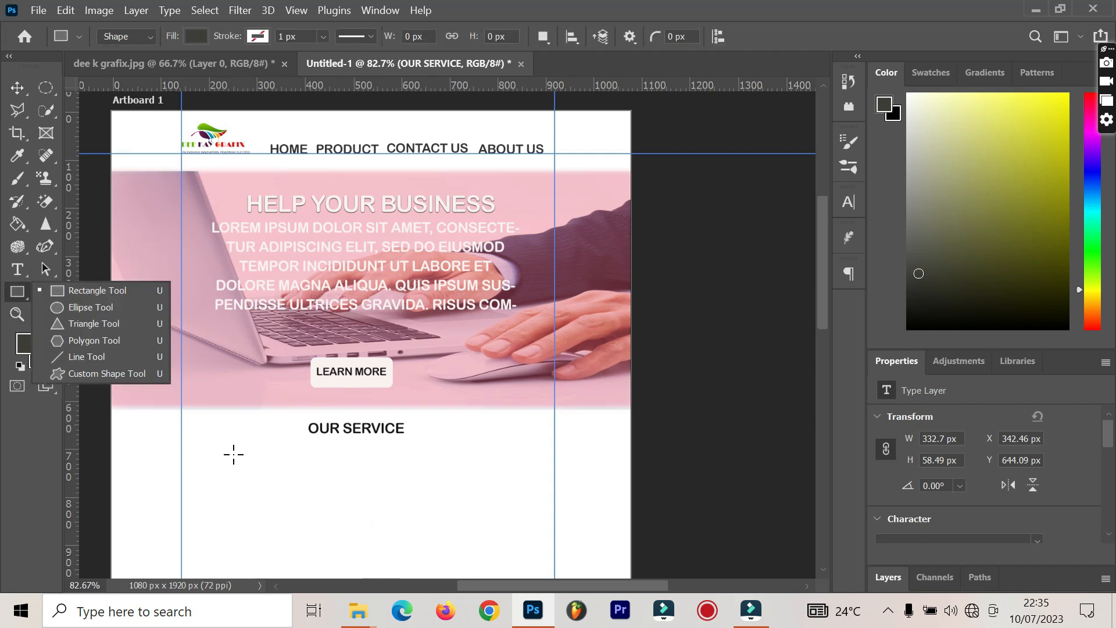
pyautogui.click(190, 463)
pyautogui.moveTo(189, 461); pyautogui.dragTo(243, 510)
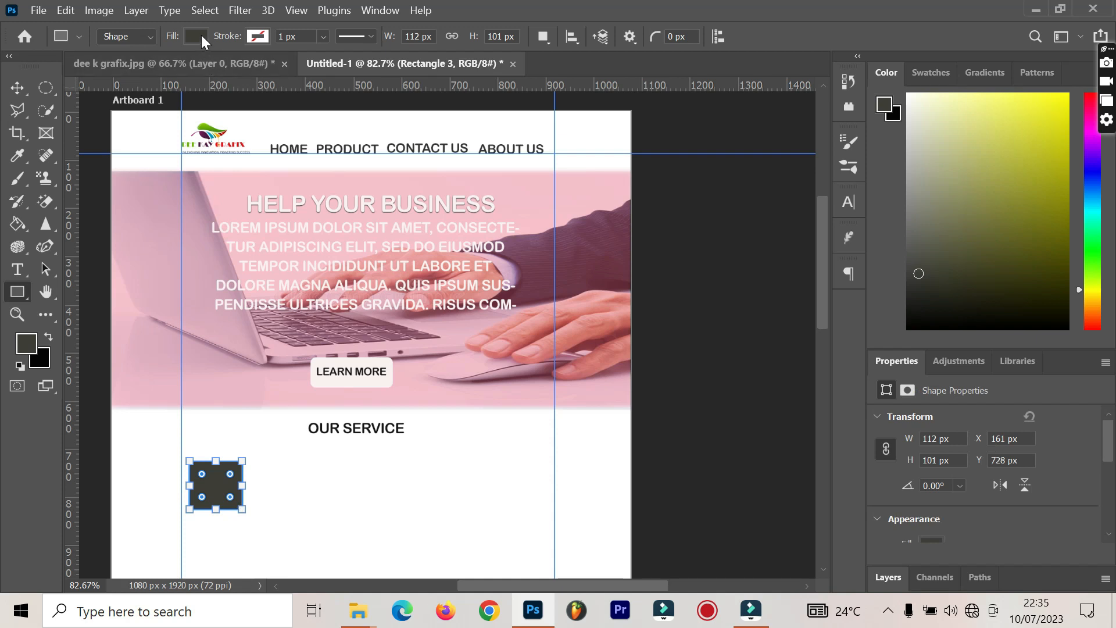
pyautogui.click(200, 36)
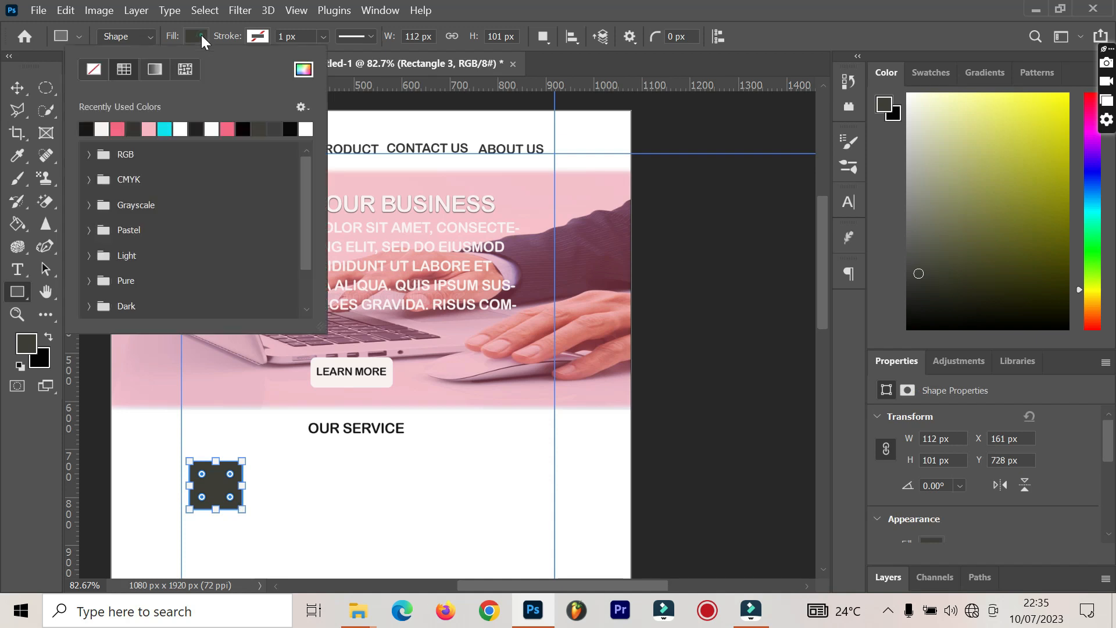
pyautogui.click(119, 129)
pyautogui.click(103, 129)
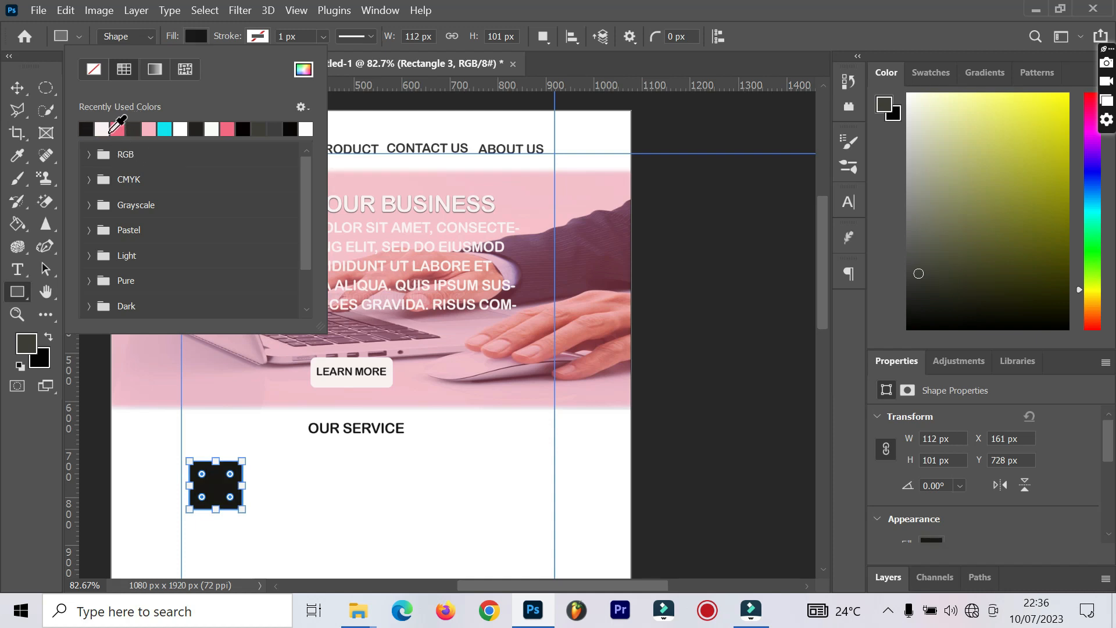
pyautogui.click(117, 129)
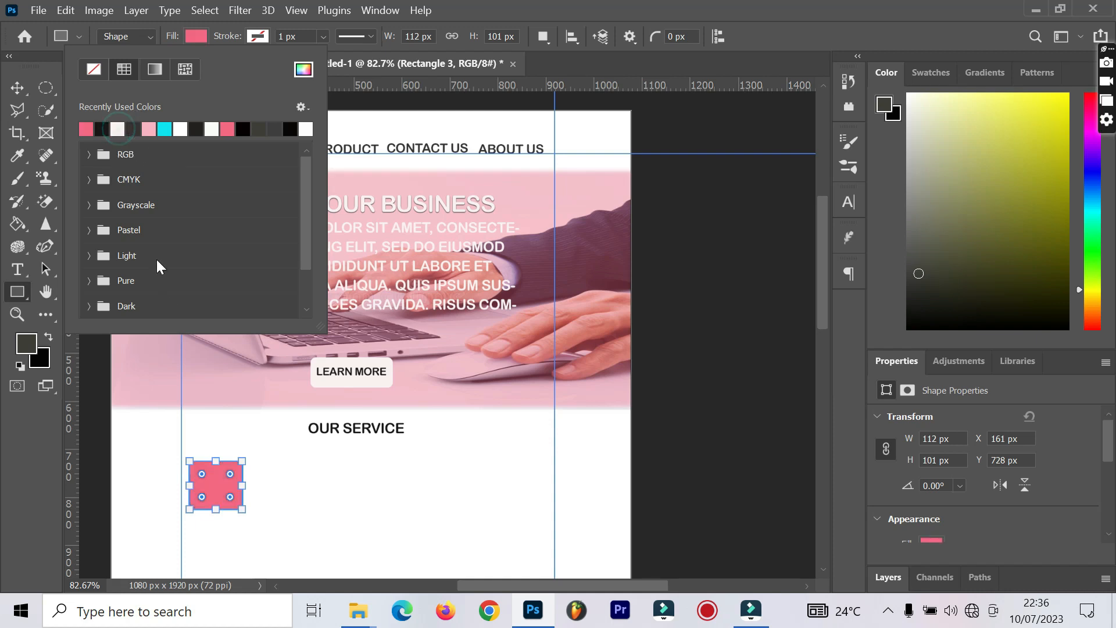
# Lower the pink rectangle's layer opacity to 76%.
pyautogui.click(17, 87)
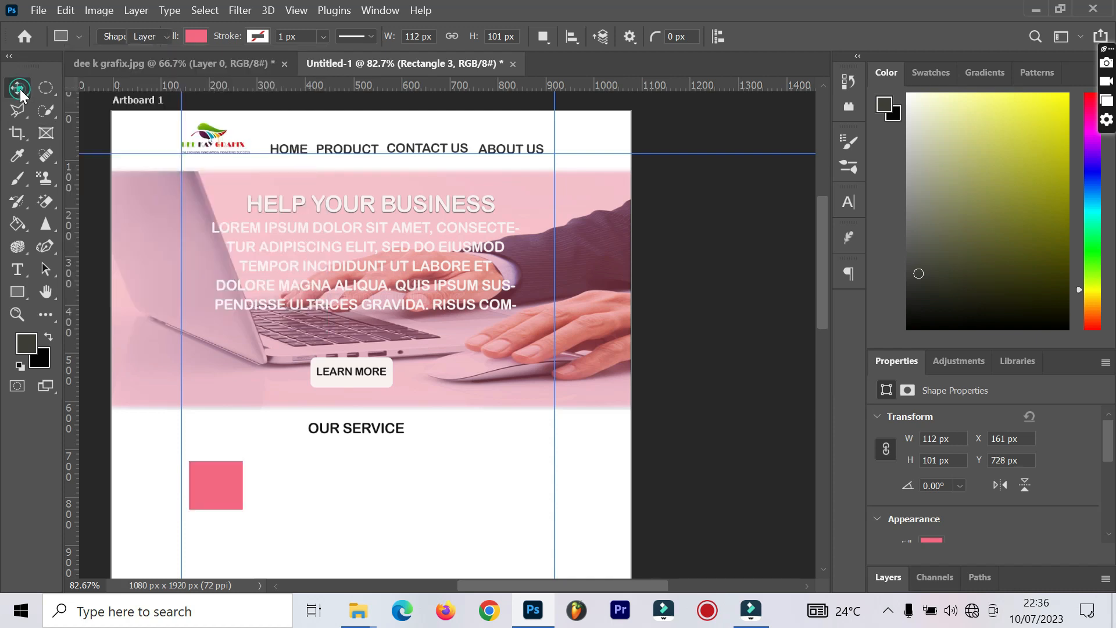
pyautogui.click(215, 483)
pyautogui.click(885, 578)
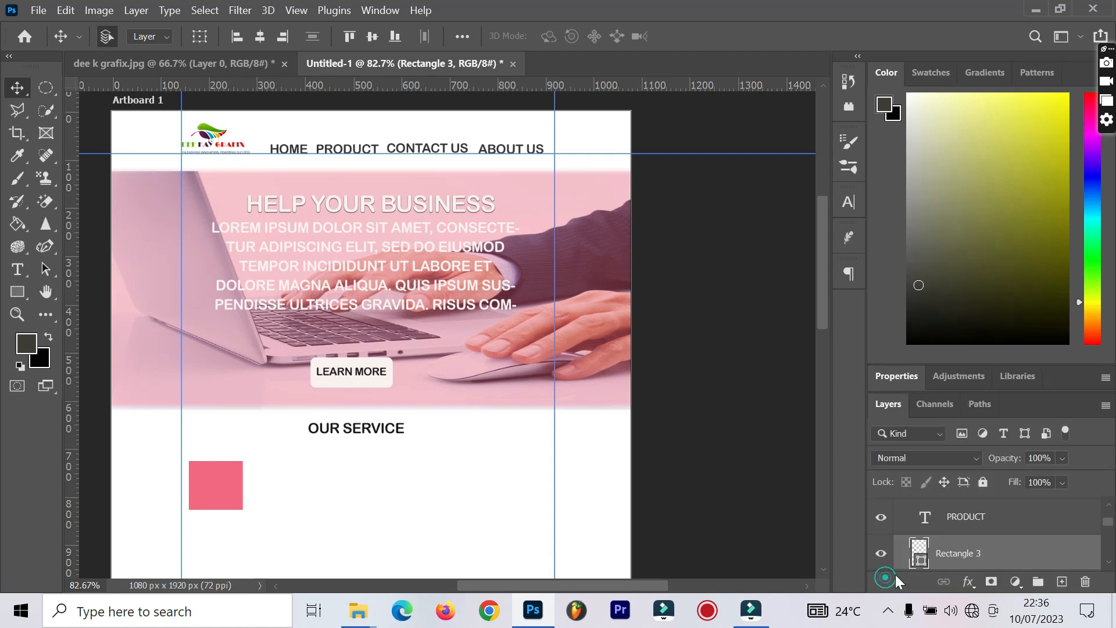
pyautogui.click(1061, 458)
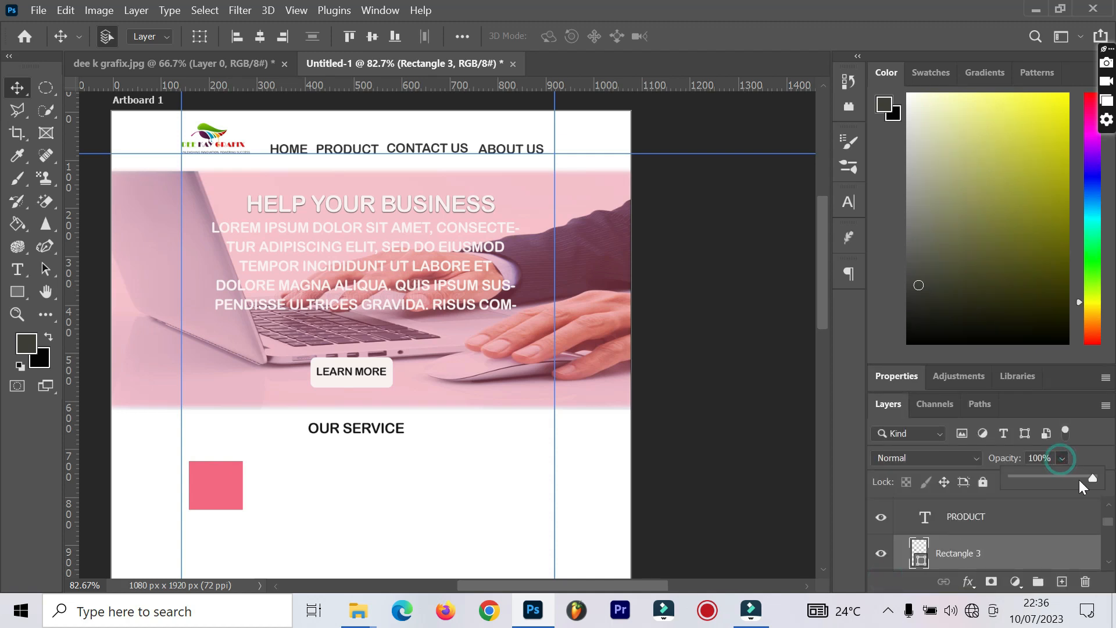
pyautogui.moveTo(1087, 480); pyautogui.dragTo(1073, 479)
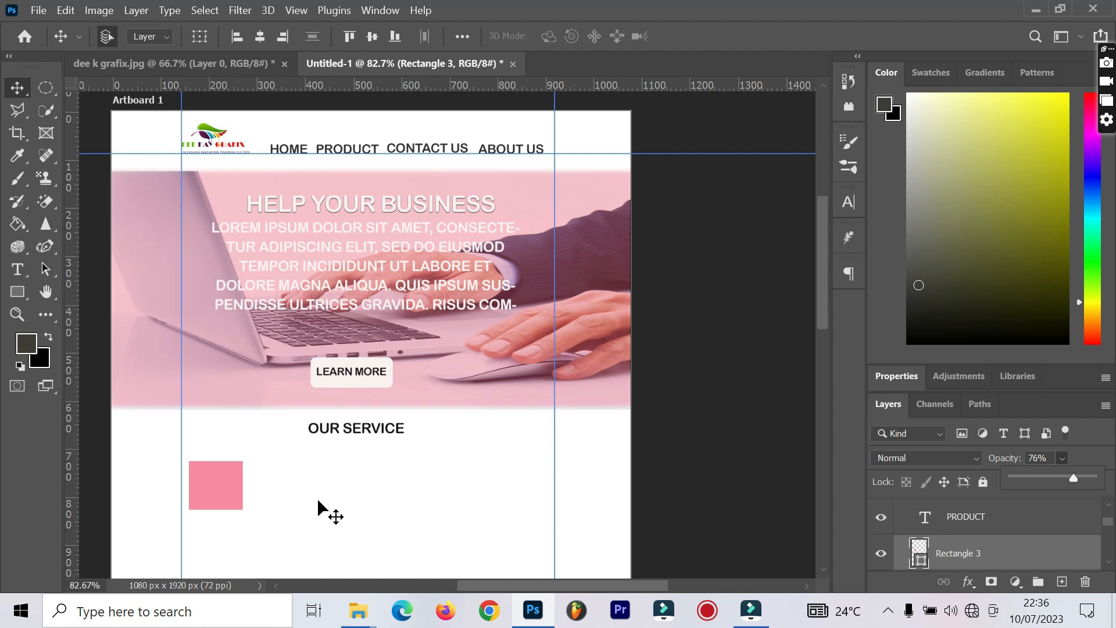
# Duplicate the pink square twice to form a row of three squares below the OUR SERVICE heading.
pyautogui.click(225, 474)
pyautogui.moveTo(226, 474); pyautogui.dragTo(317, 465)
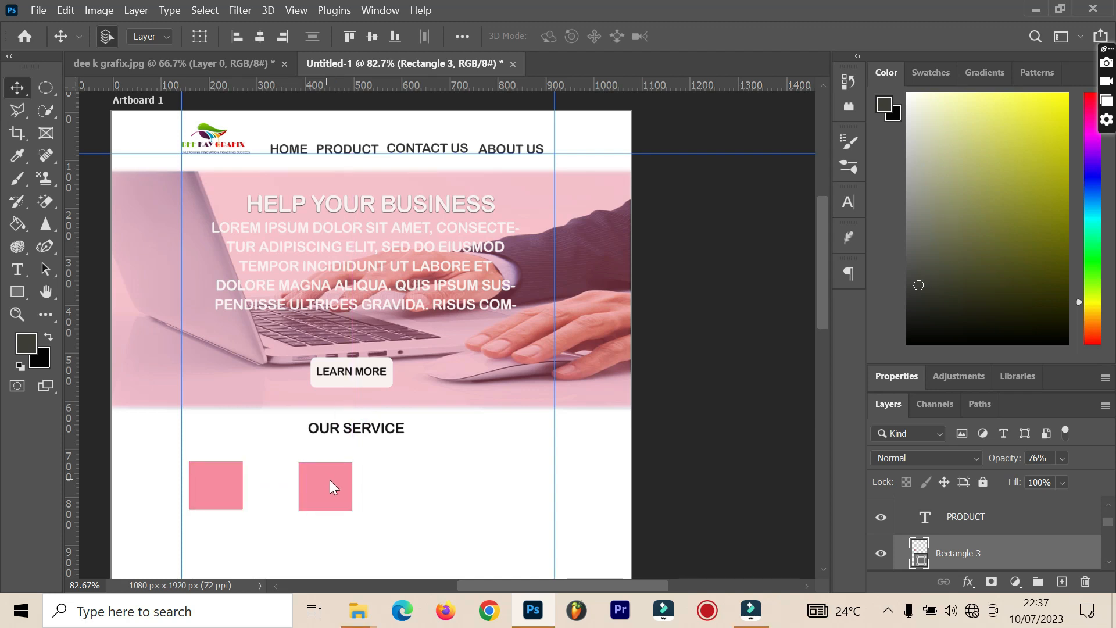
pyautogui.click(318, 484)
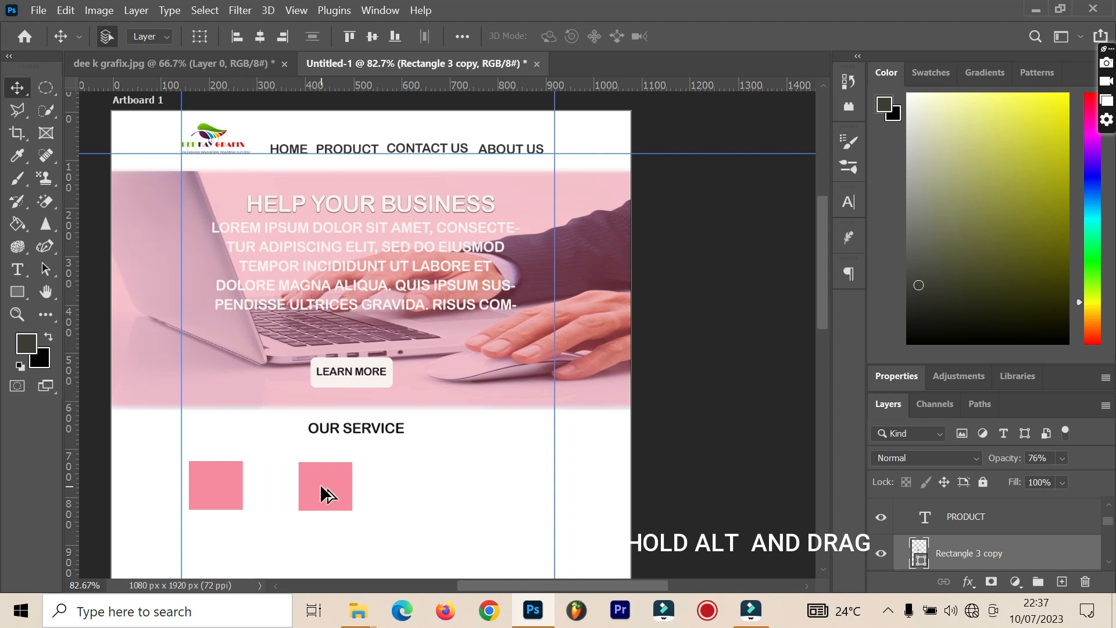
pyautogui.moveTo(325, 486); pyautogui.dragTo(465, 492)
# Reposition the three pink squares so they are evenly spaced and level beneath the OUR SERVICE heading.
pyautogui.moveTo(339, 489); pyautogui.dragTo(372, 491)
pyautogui.click(227, 484)
pyautogui.moveTo(251, 486); pyautogui.dragTo(254, 484)
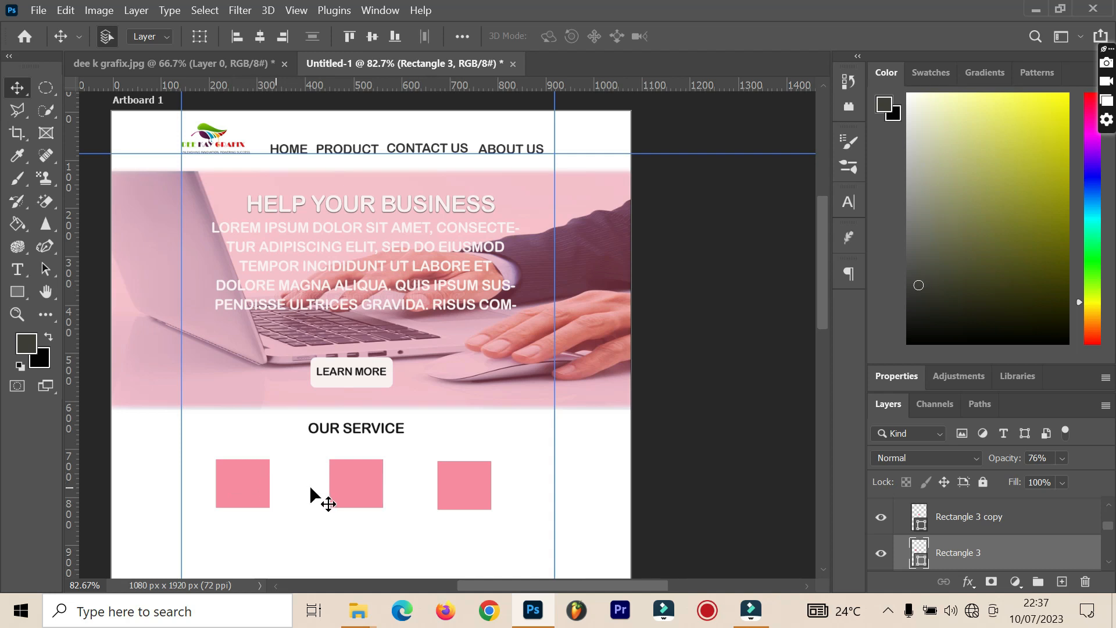
pyautogui.moveTo(246, 479); pyautogui.dragTo(245, 487)
pyautogui.moveTo(342, 489); pyautogui.dragTo(341, 497)
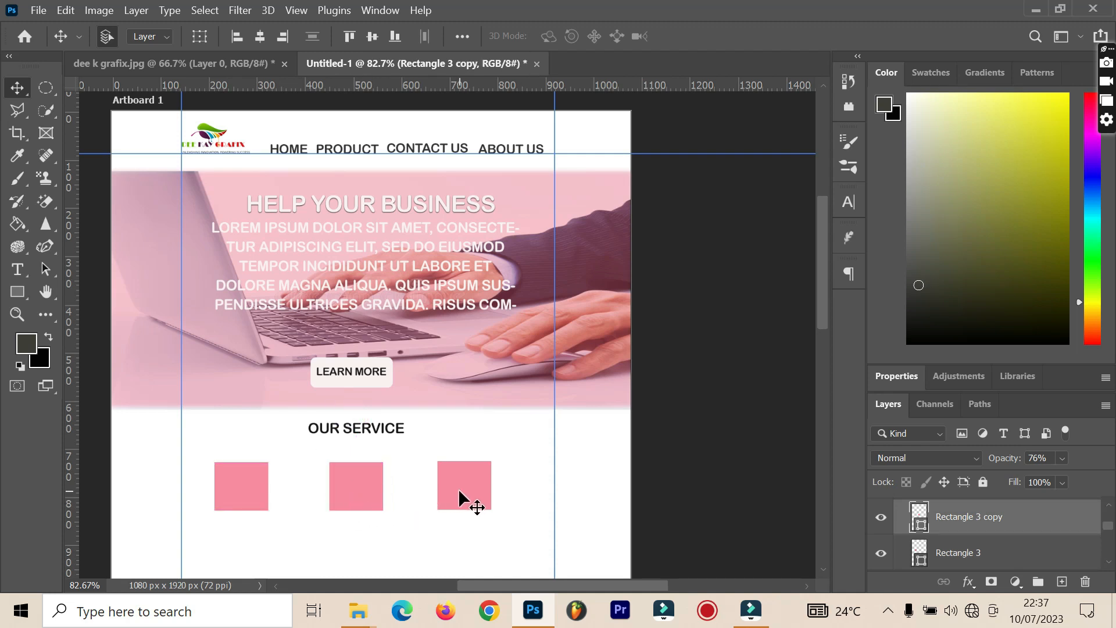
pyautogui.moveTo(460, 472); pyautogui.dragTo(477, 478)
pyautogui.moveTo(374, 480); pyautogui.dragTo(382, 484)
pyautogui.moveTo(260, 482); pyautogui.dragTo(268, 485)
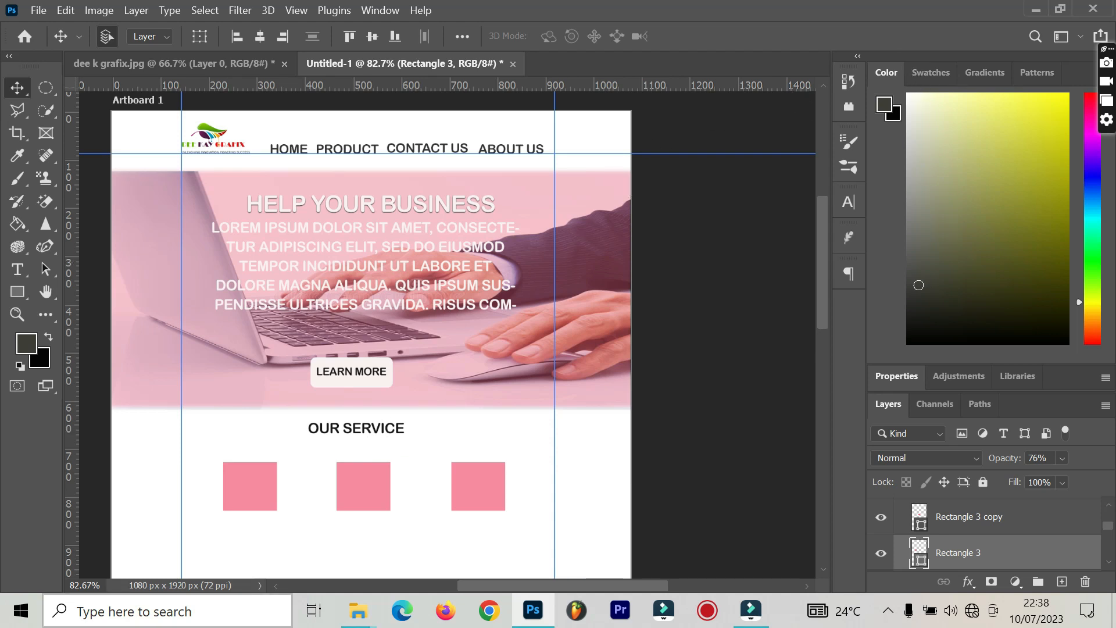
# Place the Time_Saving-512 image from the desktop at 16.04% scale, centred on the first pink square.
pyautogui.press('super+d')
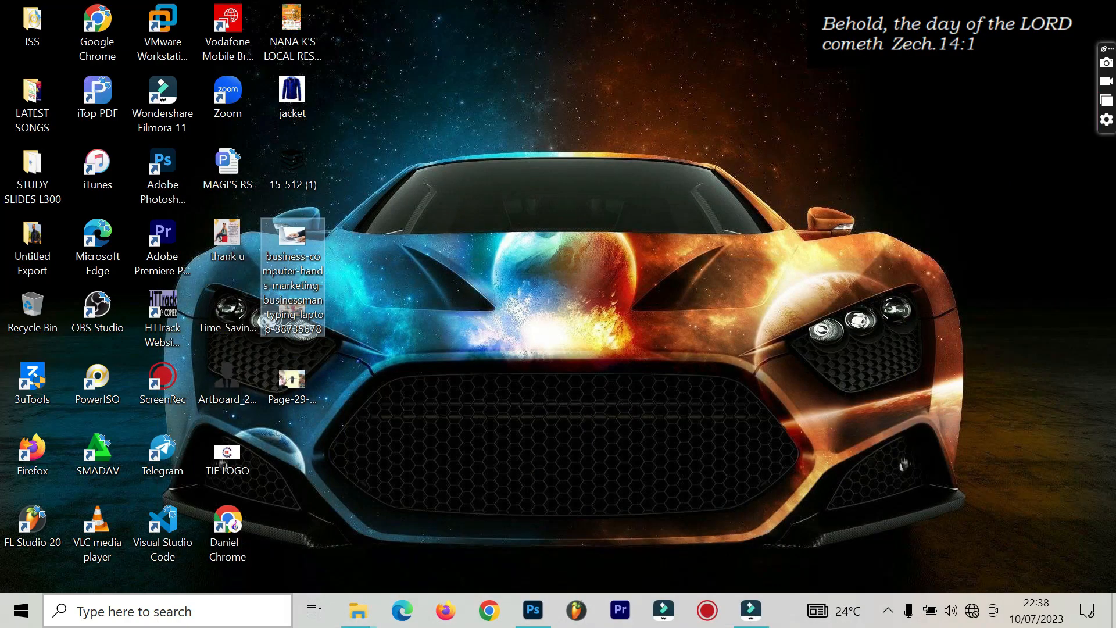
pyautogui.click(583, 184)
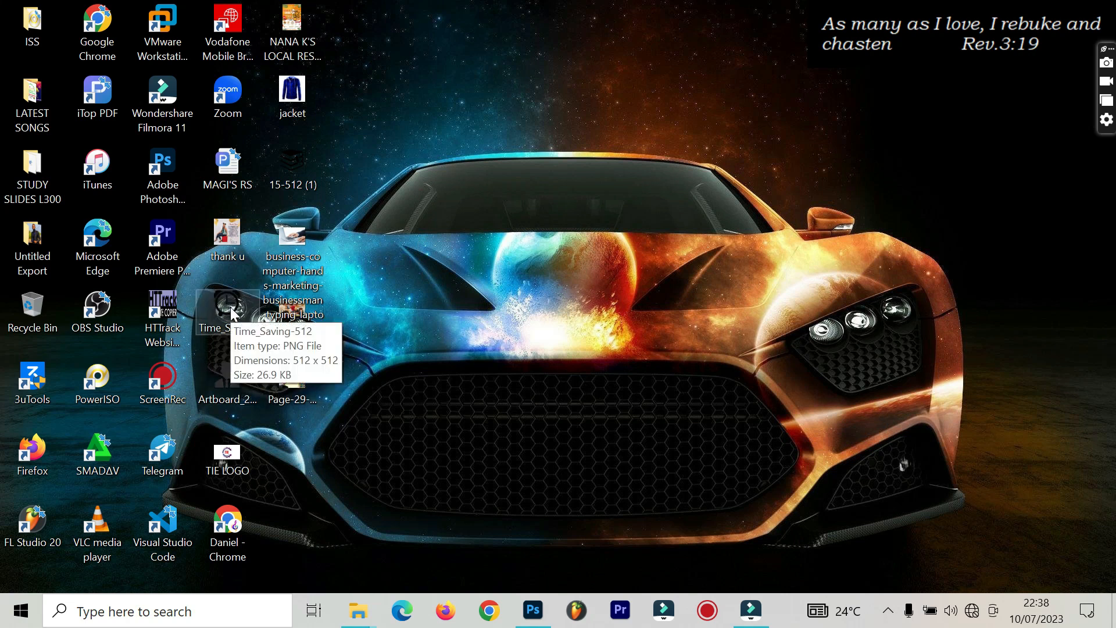
pyautogui.moveTo(235, 326); pyautogui.dragTo(498, 490)
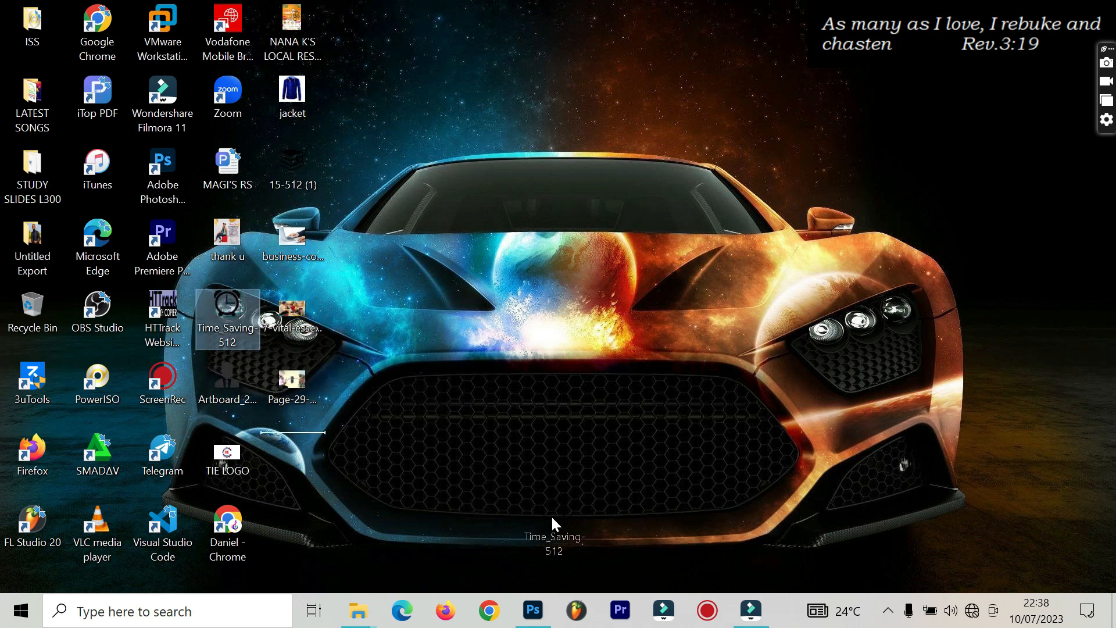
pyautogui.moveTo(533, 586); pyautogui.dragTo(363, 495)
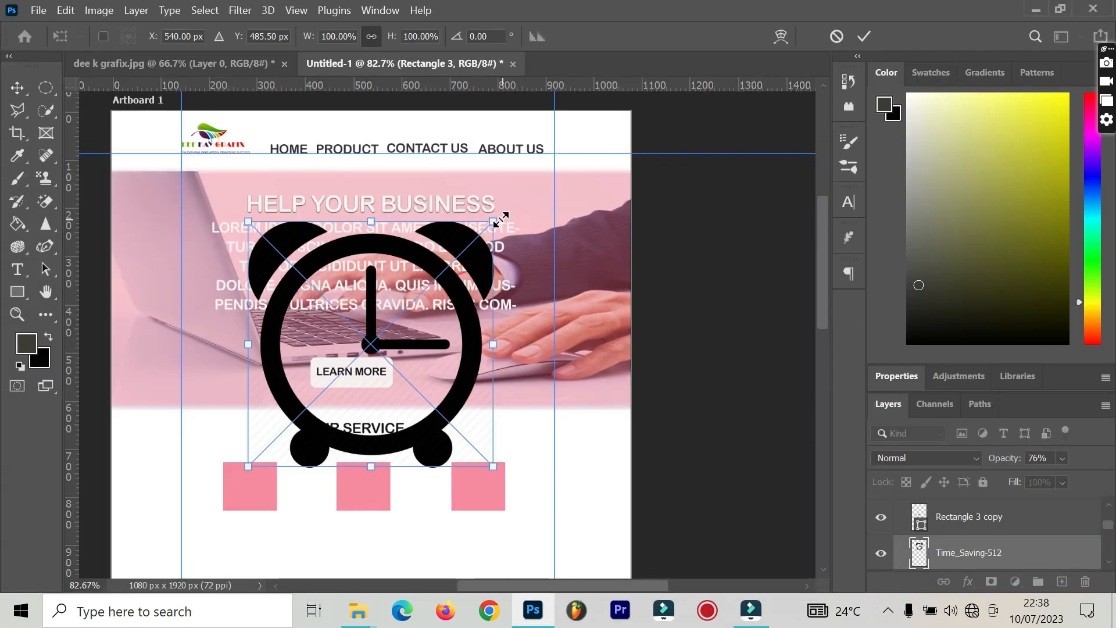
pyautogui.moveTo(492, 221); pyautogui.dragTo(287, 418)
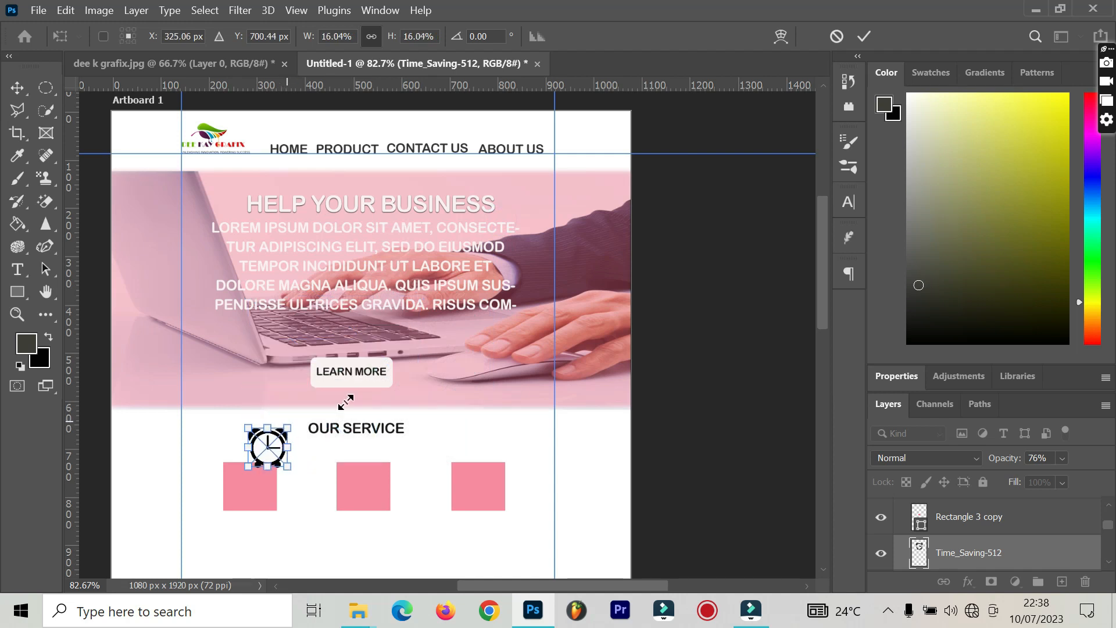
pyautogui.click(861, 40)
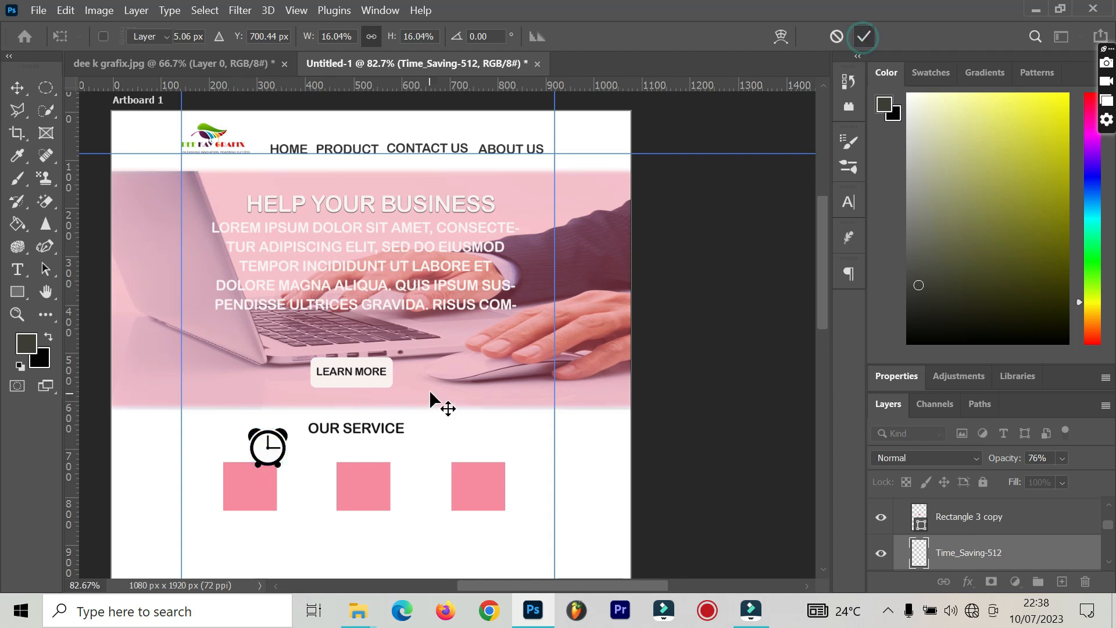
pyautogui.moveTo(260, 453); pyautogui.dragTo(254, 481)
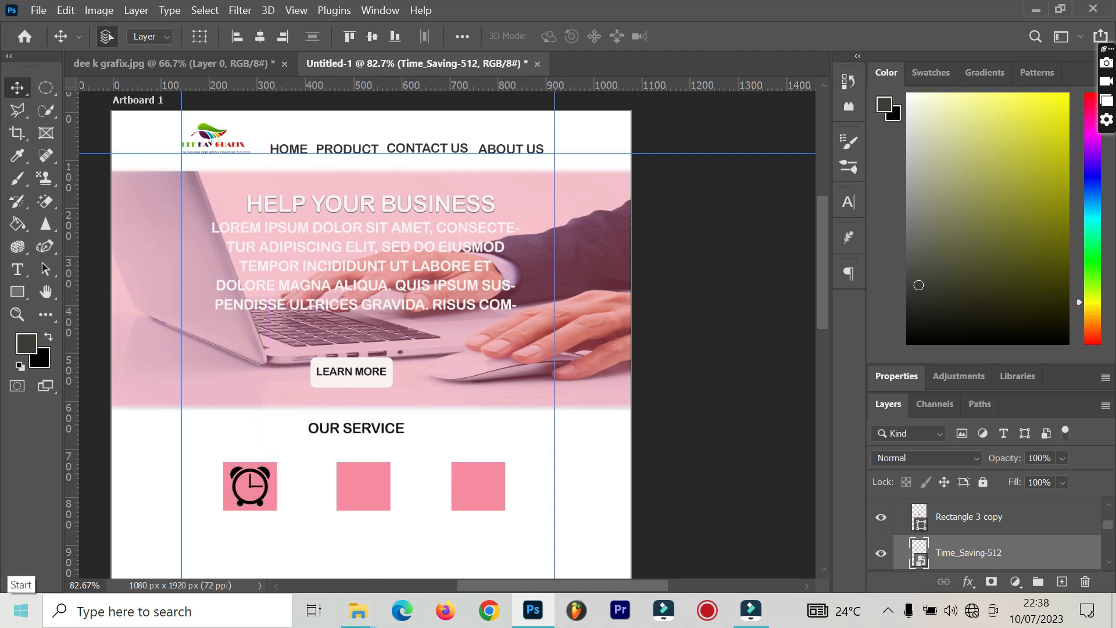
# Place the 15-512 (1) books image from the desktop, shrunk to icon size above the third pink square.
pyautogui.press('super+d')
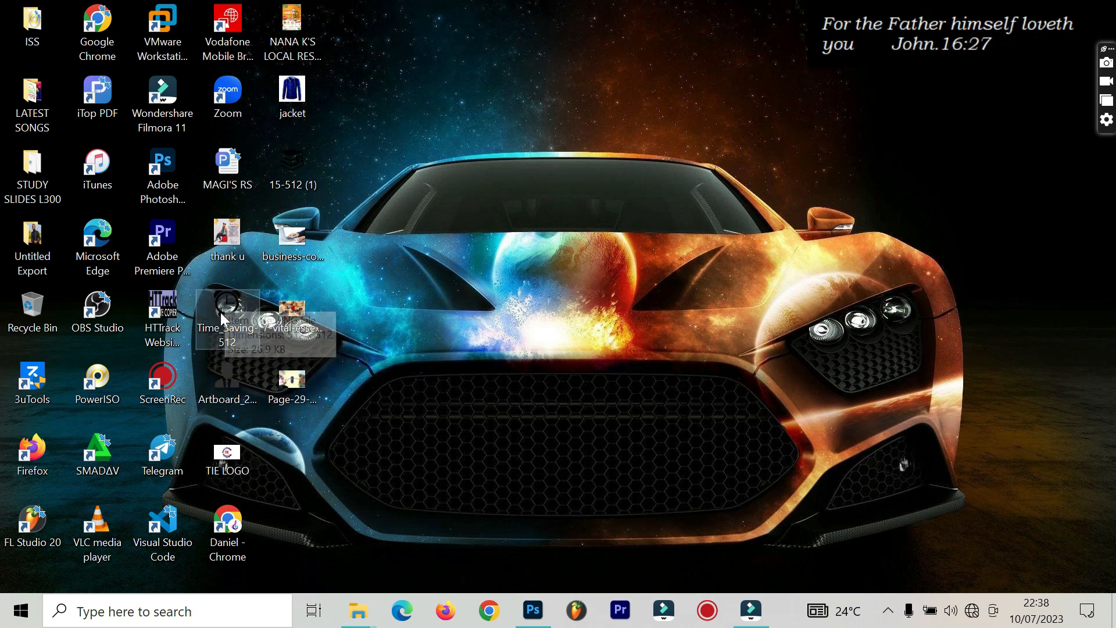
pyautogui.moveTo(291, 182); pyautogui.dragTo(467, 472)
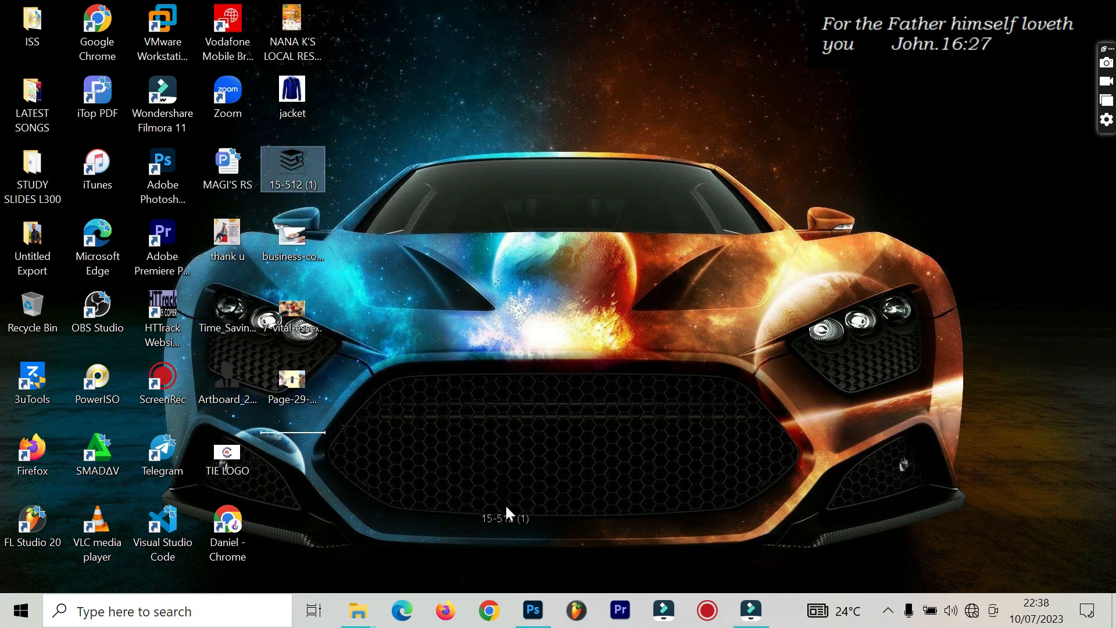
pyautogui.moveTo(539, 599); pyautogui.dragTo(388, 492)
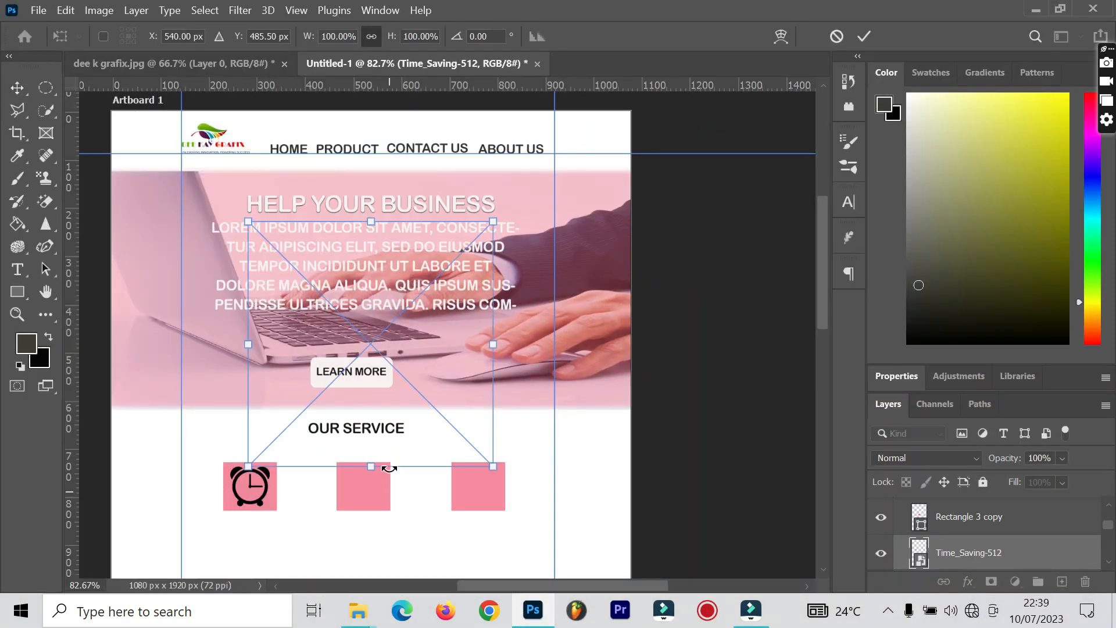
pyautogui.moveTo(252, 215); pyautogui.dragTo(414, 426)
pyautogui.click(865, 36)
# Shift the books icon and the OUR SERVICE heading together slightly right and down.
pyautogui.moveTo(423, 472); pyautogui.dragTo(397, 486)
pyautogui.moveTo(461, 438); pyautogui.dragTo(421, 456)
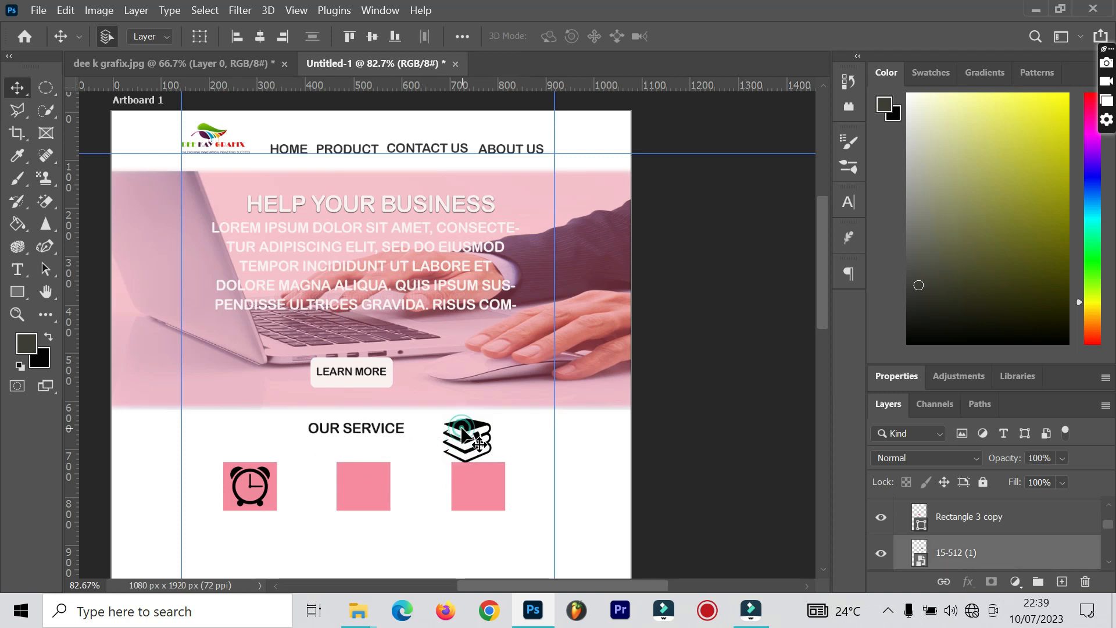
pyautogui.click(464, 430)
pyautogui.moveTo(466, 430)
pyautogui.mouseDown()
pyautogui.moveTo(434, 462)
pyautogui.moveTo(477, 449)
pyautogui.moveTo(477, 435)
pyautogui.mouseUp()
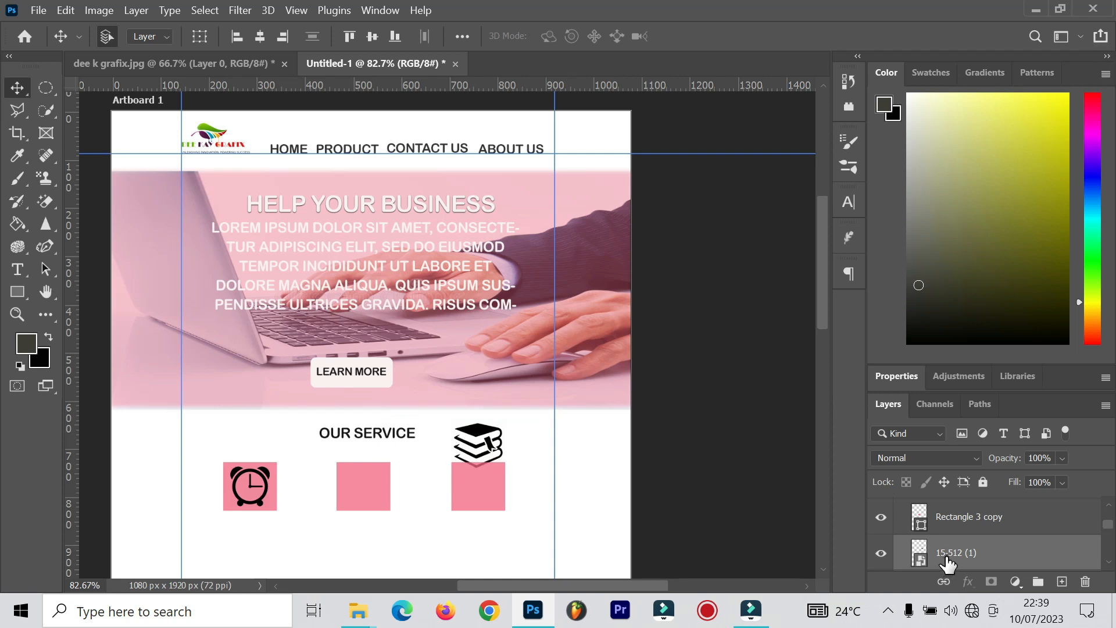
# Select the books icon alone and move it down into the gap between the second and third pink squares.
pyautogui.click(465, 494)
pyautogui.click(475, 445)
pyautogui.moveTo(493, 451); pyautogui.dragTo(410, 484)
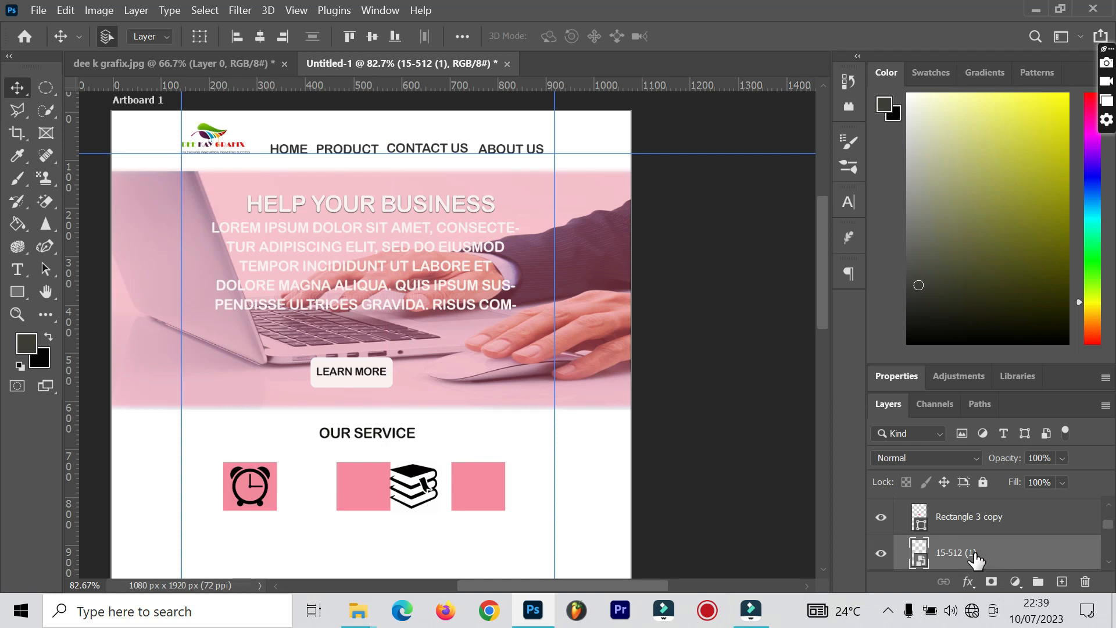
# Check which layer belongs to each pink square by selecting them and toggling the visibility of Rectangle 3 copy 2 and Rectangle 3 copy.
pyautogui.click(368, 487)
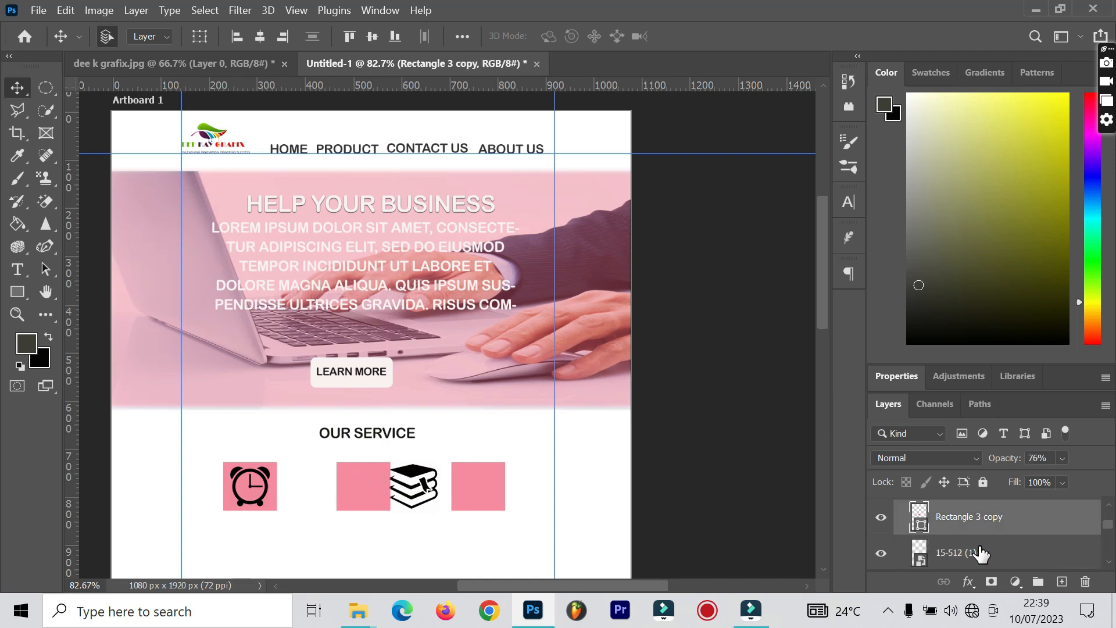
pyautogui.click(409, 478)
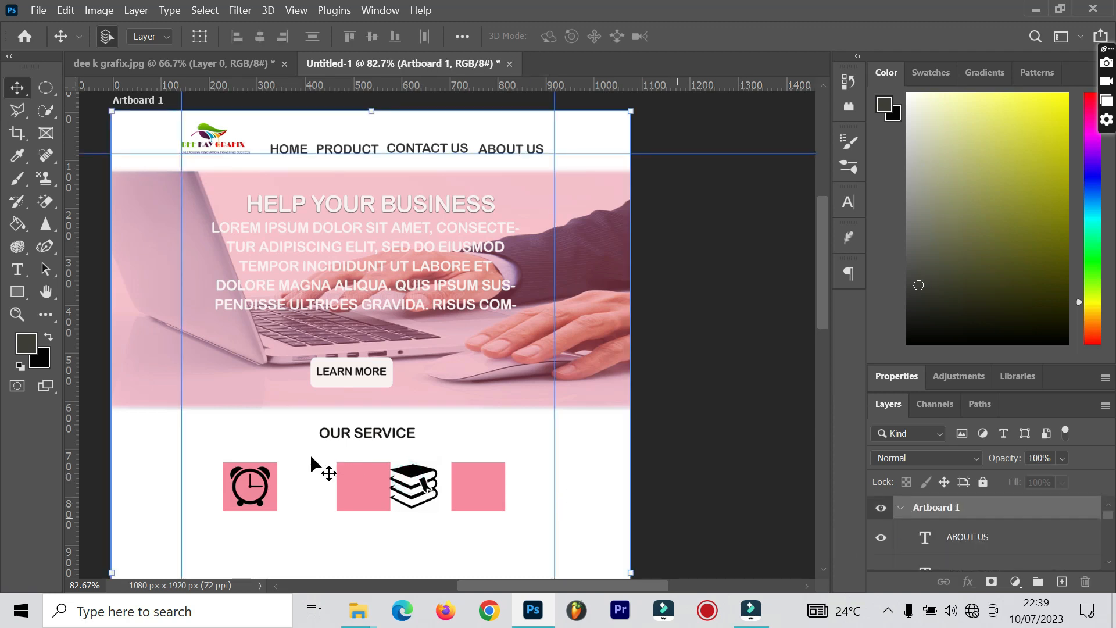
pyautogui.click(377, 480)
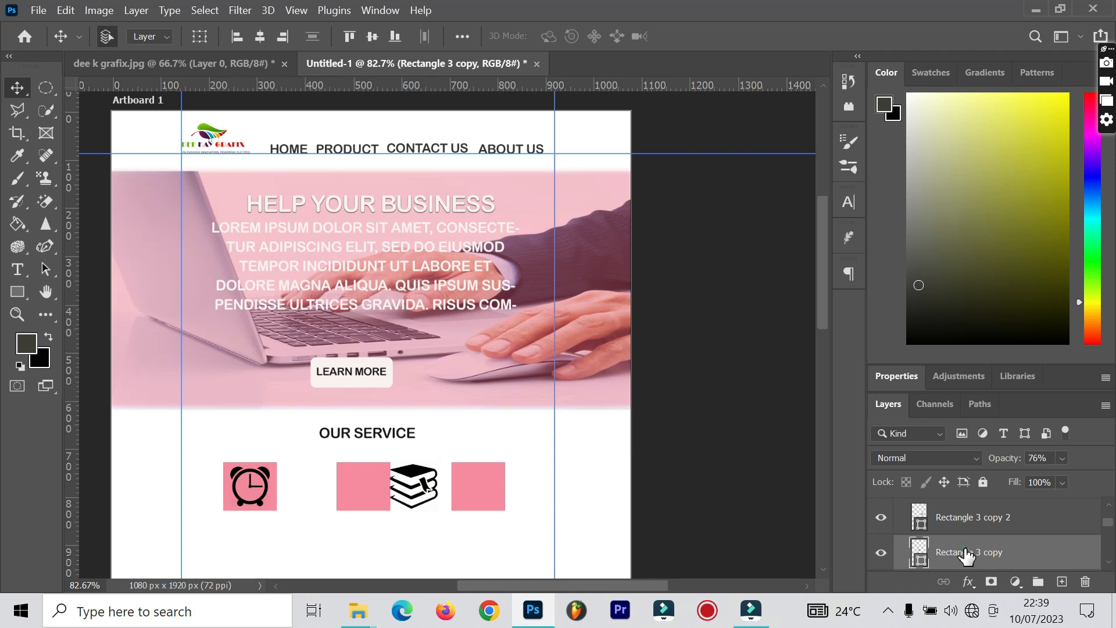
pyautogui.moveTo(967, 556)
pyautogui.mouseDown()
pyautogui.moveTo(975, 515)
pyautogui.moveTo(980, 542)
pyautogui.mouseUp()
pyautogui.click(882, 518)
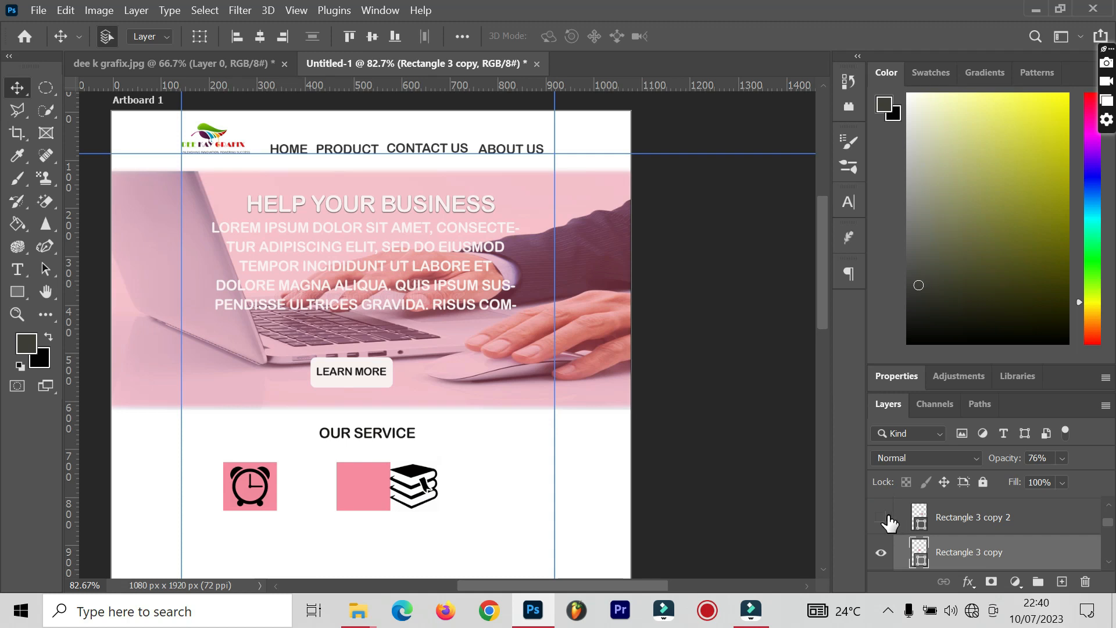
pyautogui.click(879, 518)
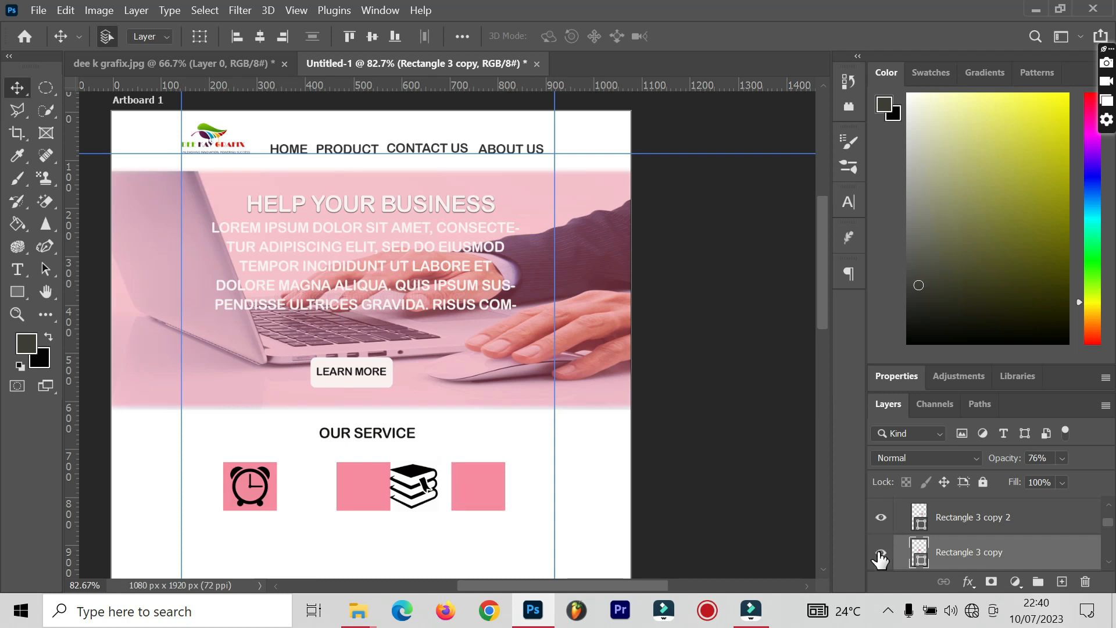
pyautogui.click(879, 552)
pyautogui.click(879, 554)
# Bring the 15-512 (1) layer above Rectangle 3 copy and centre the books icon on the middle pink square.
pyautogui.click(411, 483)
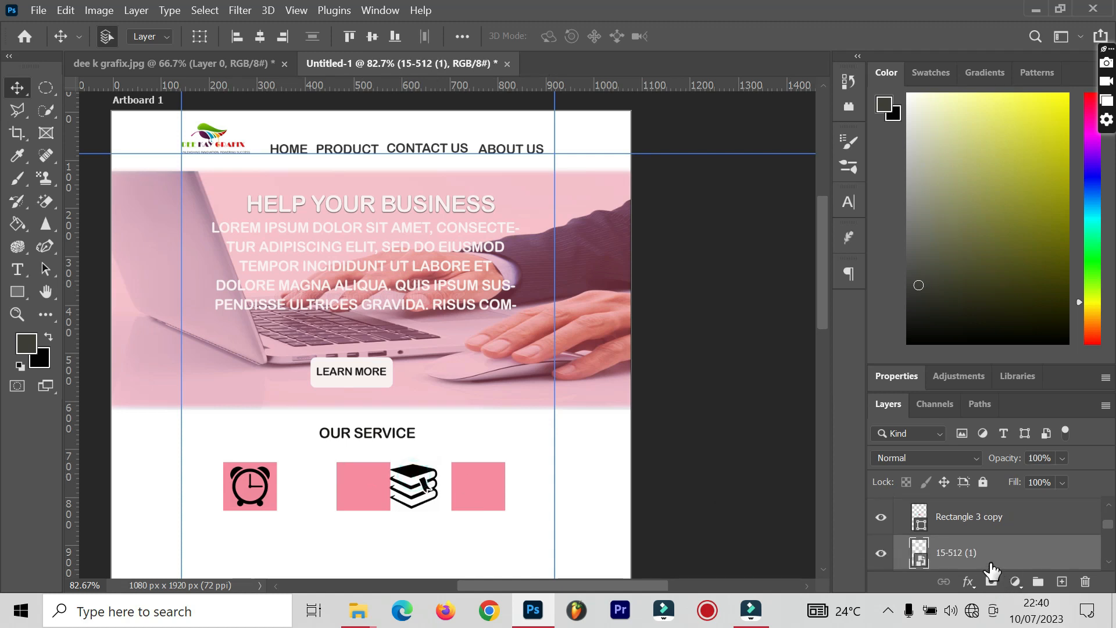
pyautogui.click(881, 521)
pyautogui.click(881, 519)
pyautogui.moveTo(965, 552); pyautogui.dragTo(965, 512)
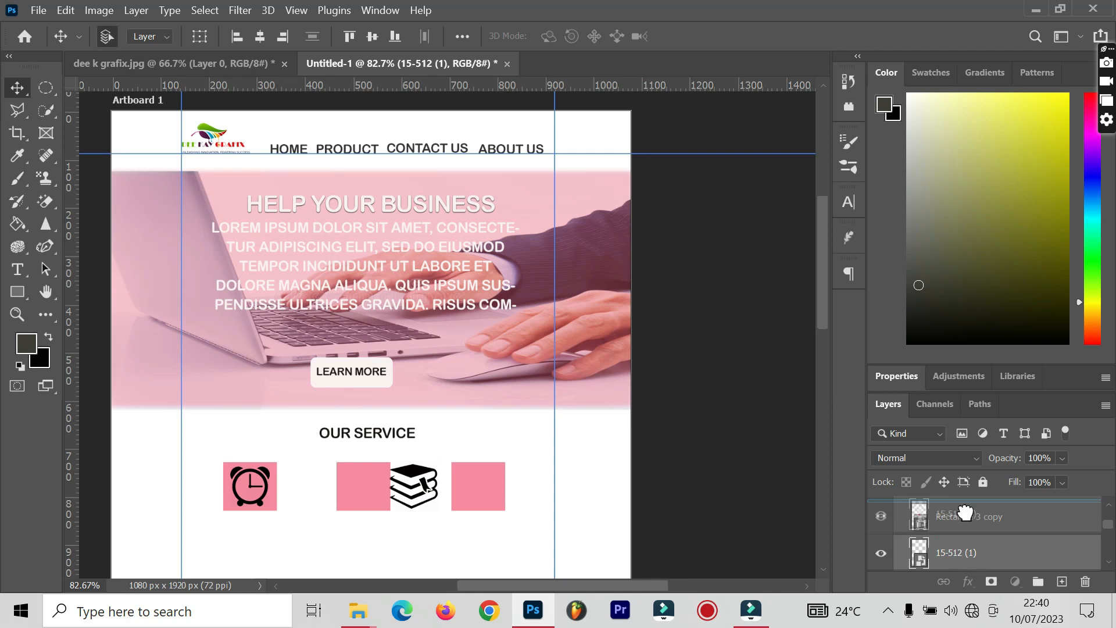
pyautogui.moveTo(966, 507); pyautogui.dragTo(970, 507)
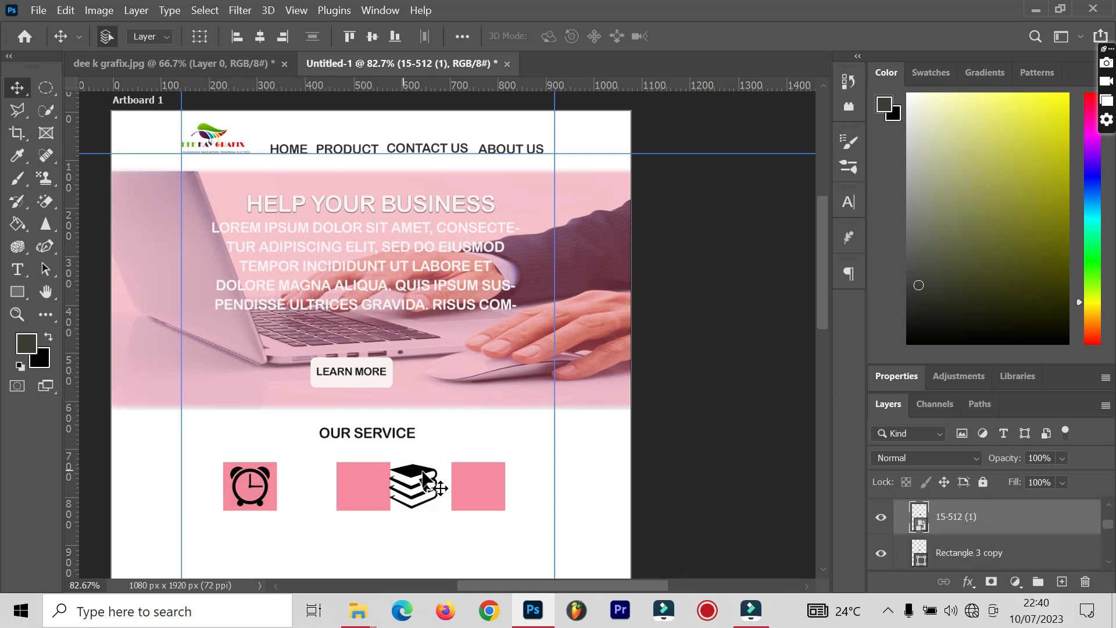
pyautogui.moveTo(415, 475); pyautogui.dragTo(367, 473)
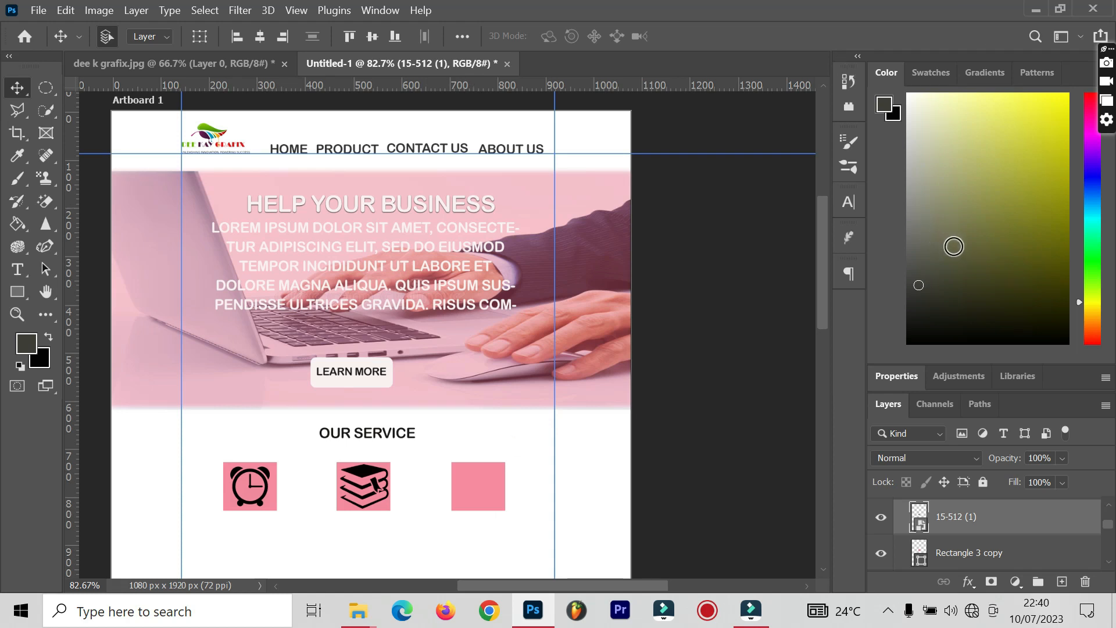
# Place the Artboard_2-512 image from the desktop at 23.60% scale, overlapping the upper edge of the third pink square.
pyautogui.press('super+d')
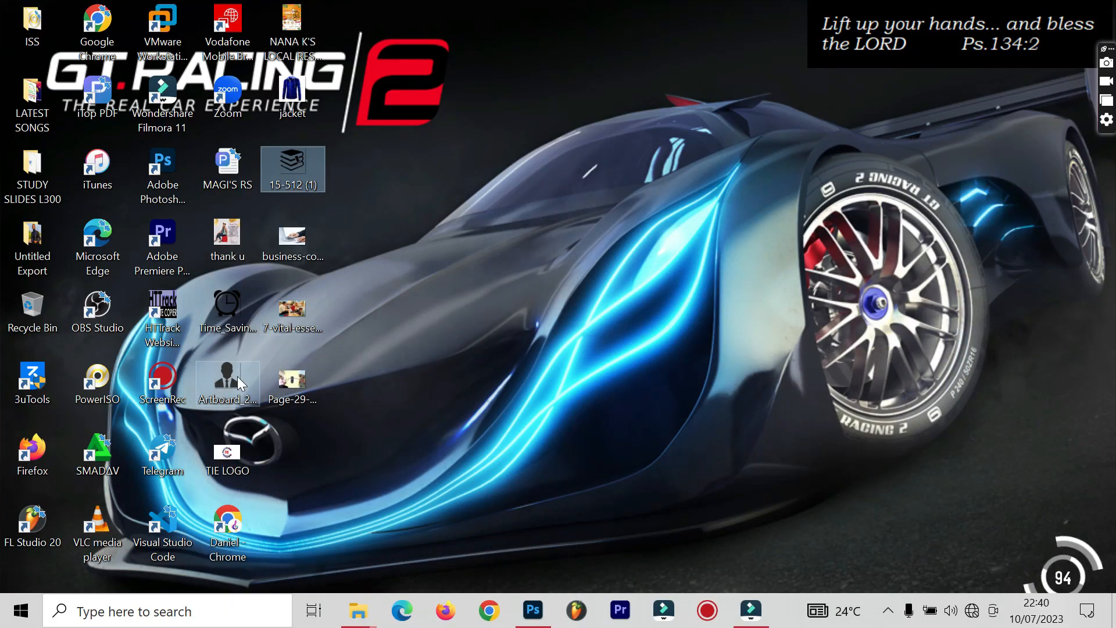
pyautogui.moveTo(227, 377); pyautogui.dragTo(485, 483)
pyautogui.moveTo(249, 223); pyautogui.dragTo(485, 436)
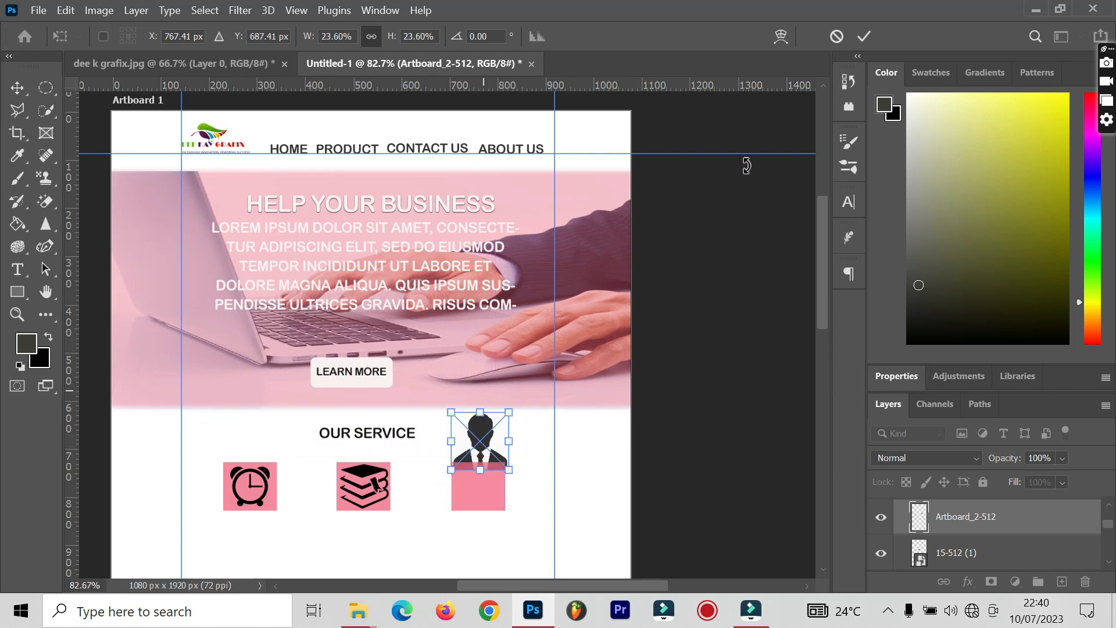
pyautogui.click(865, 36)
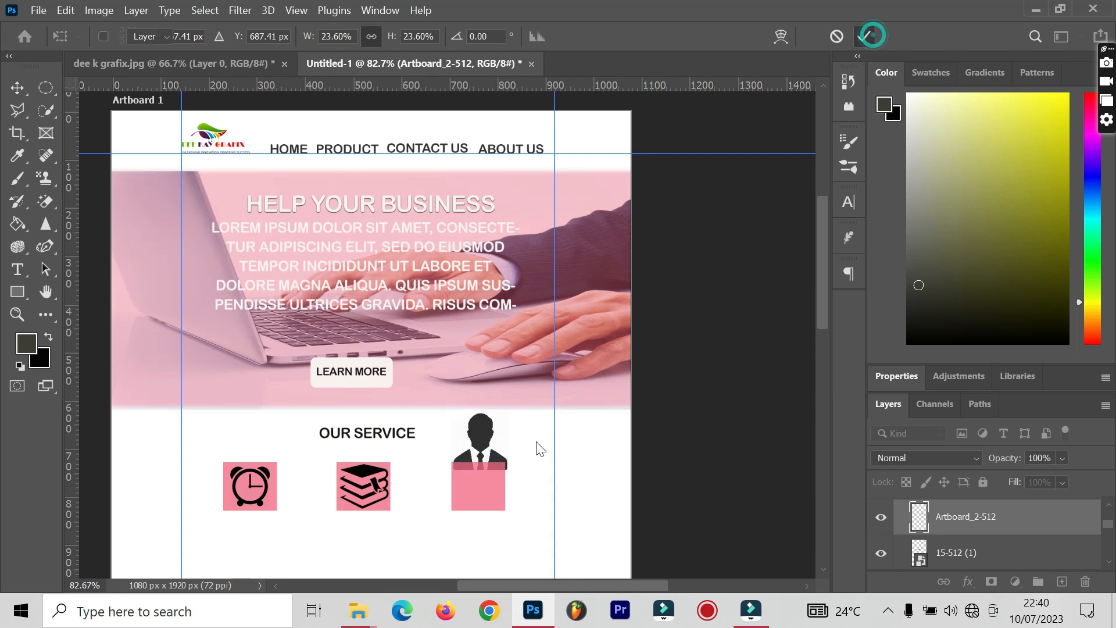
# Bring the Artboard_2-512 layer above Rectangle 3 copy 2 and move the person icon down onto the third pink square.
pyautogui.click(479, 485)
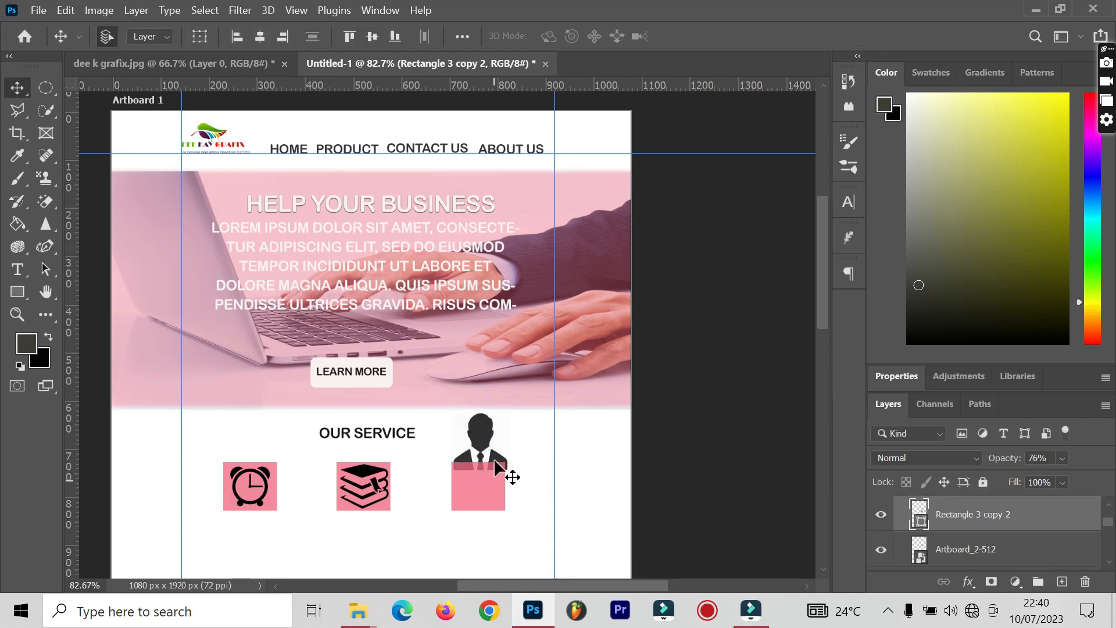
pyautogui.click(485, 425)
pyautogui.moveTo(1007, 548); pyautogui.dragTo(994, 504)
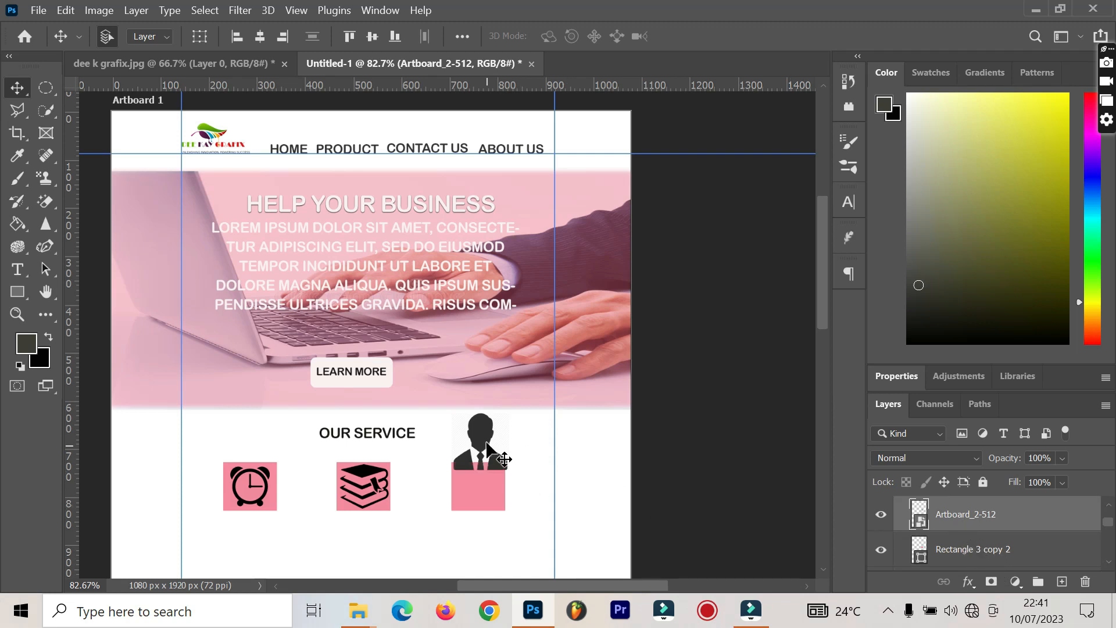
pyautogui.moveTo(487, 440); pyautogui.dragTo(482, 475)
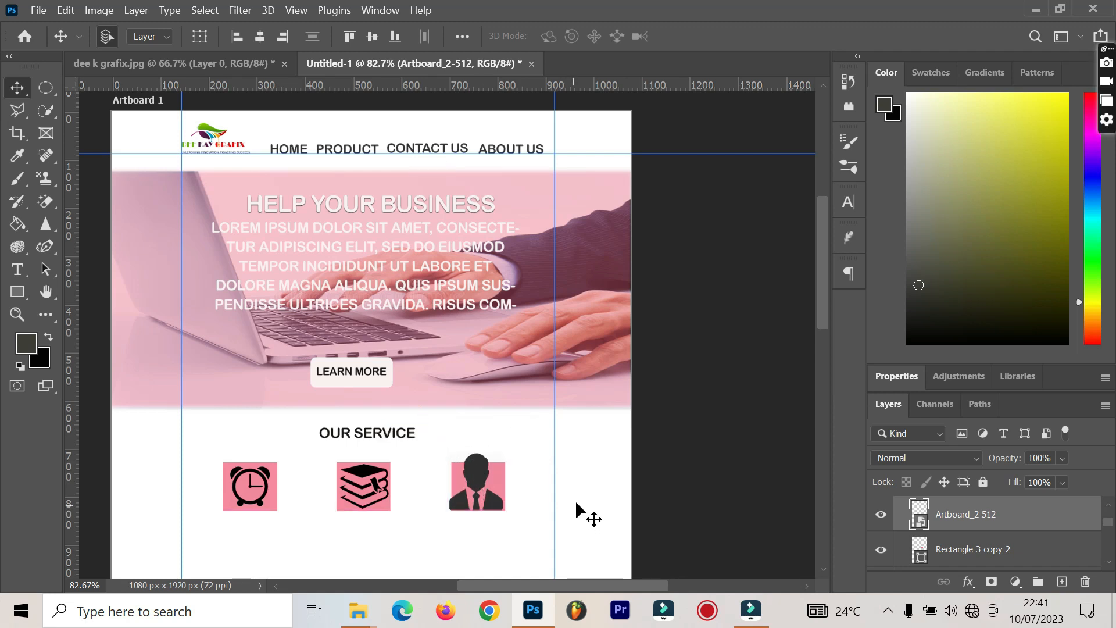
# Scale the person icon down to 20.86% so that it fits the third pink square.
pyautogui.hotkey('ctrl', 't')
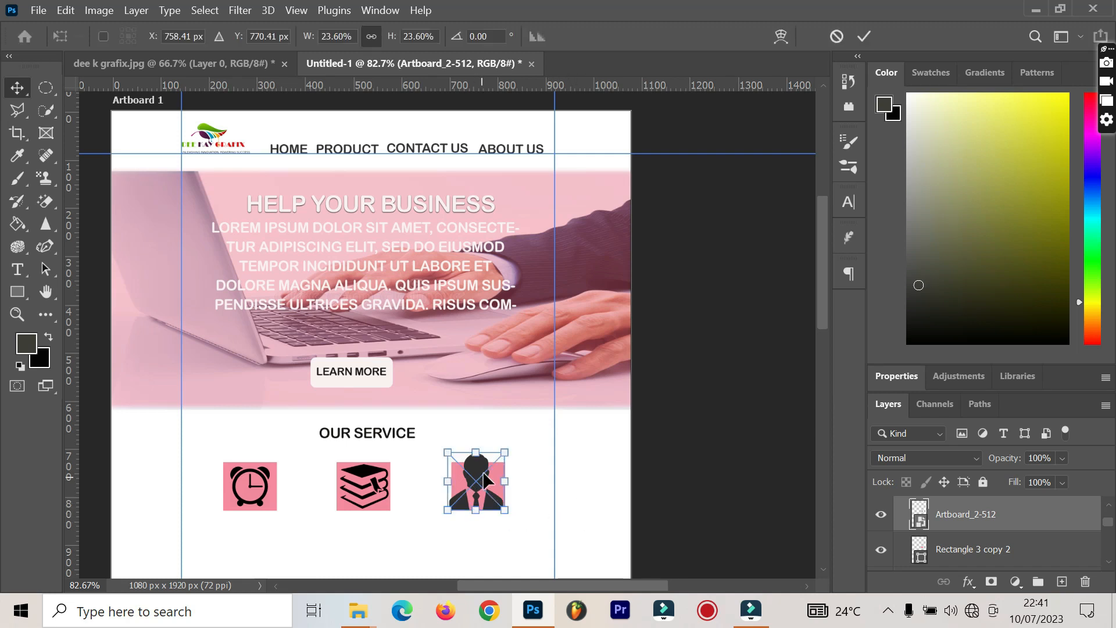
pyautogui.moveTo(476, 453); pyautogui.dragTo(484, 465)
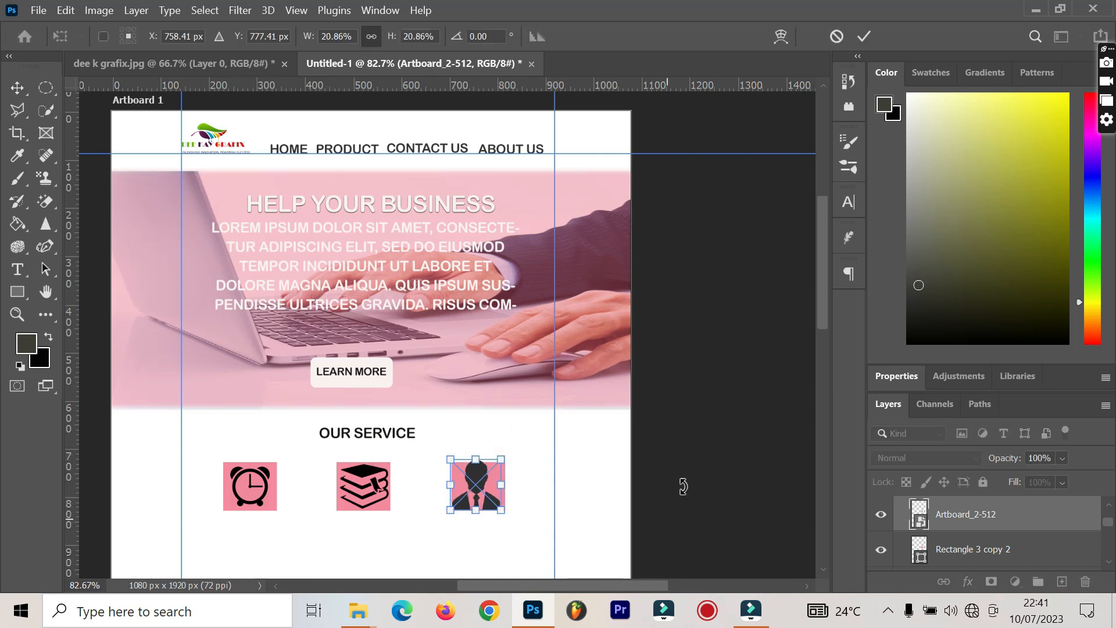
pyautogui.click(861, 37)
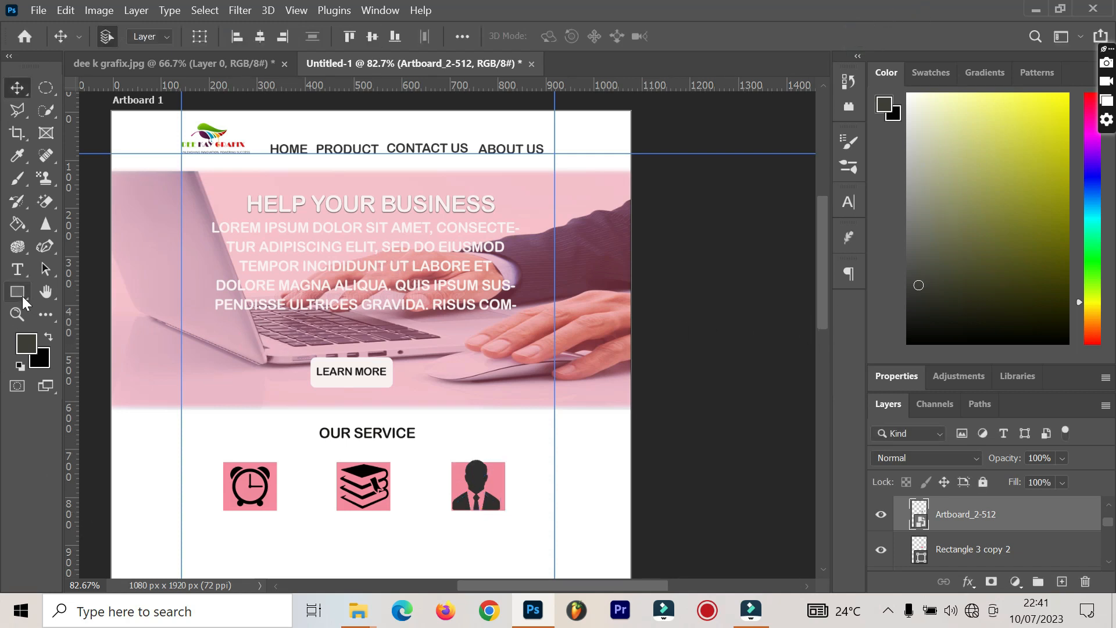
# Add a 30 pt Arial Rounded MT Bold text reading 24/7 and place it directly beneath the clock icon's square.
pyautogui.click(18, 271)
pyautogui.moveTo(224, 530); pyautogui.dragTo(288, 555)
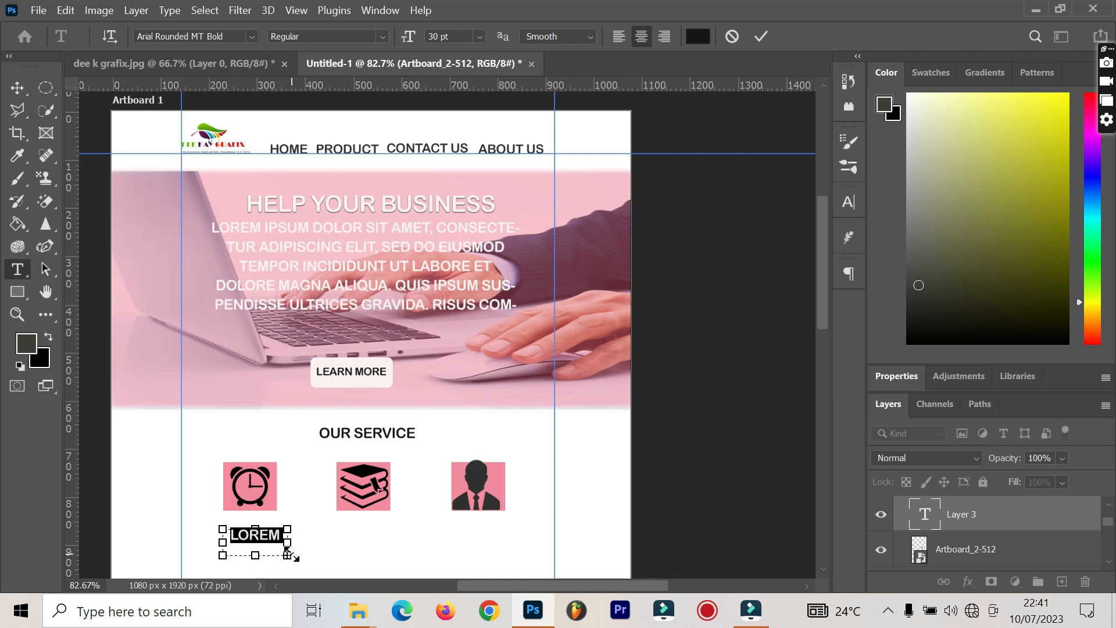
pyautogui.write('24/7')
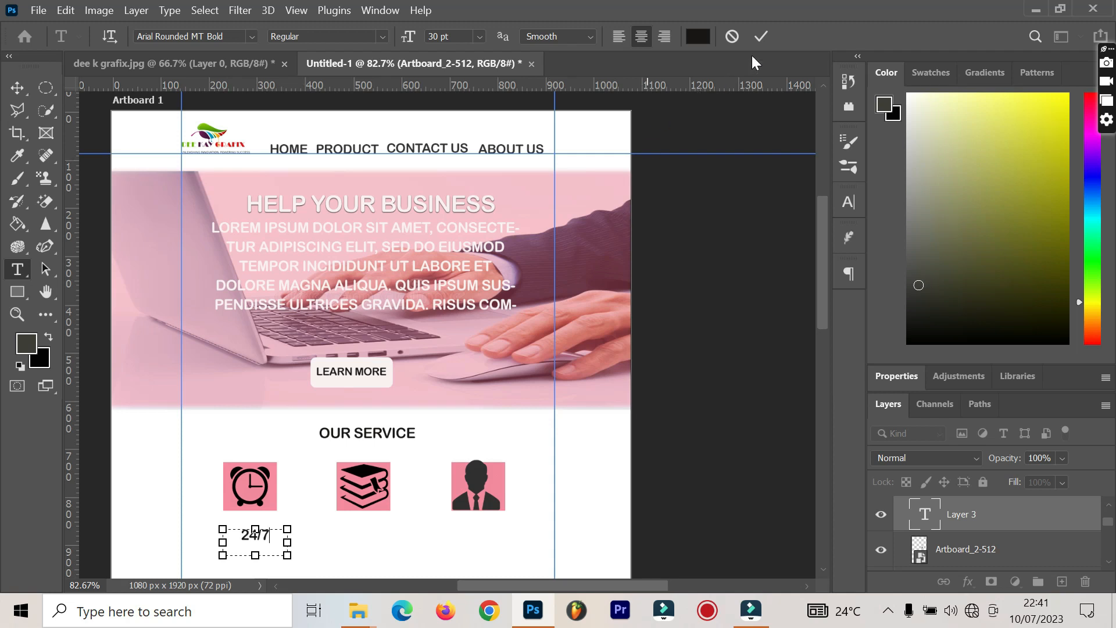
pyautogui.click(763, 37)
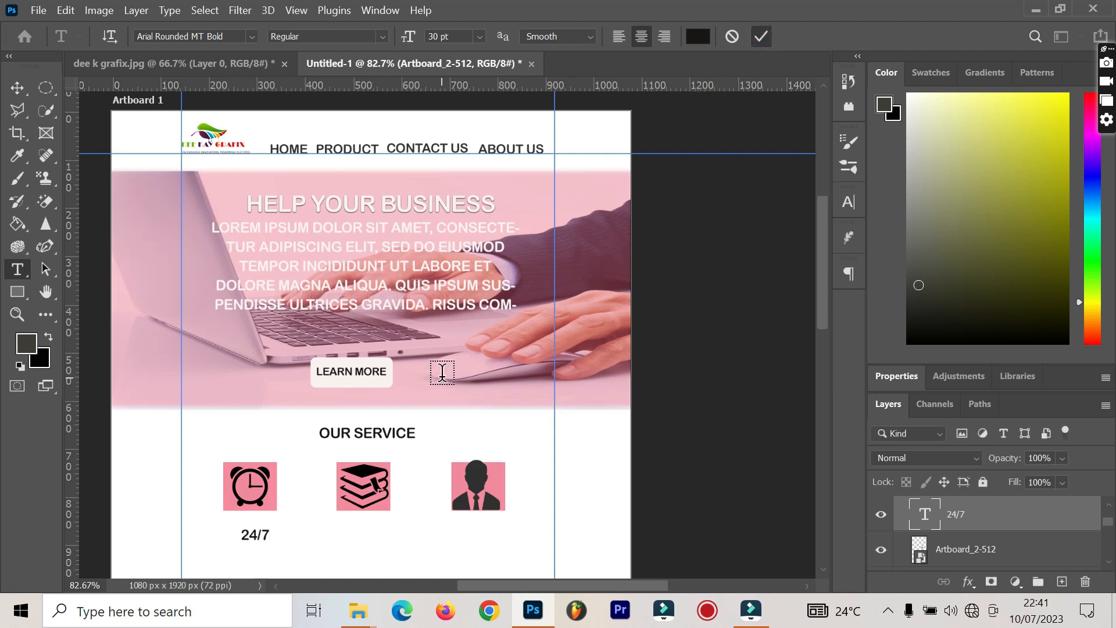
pyautogui.click(24, 92)
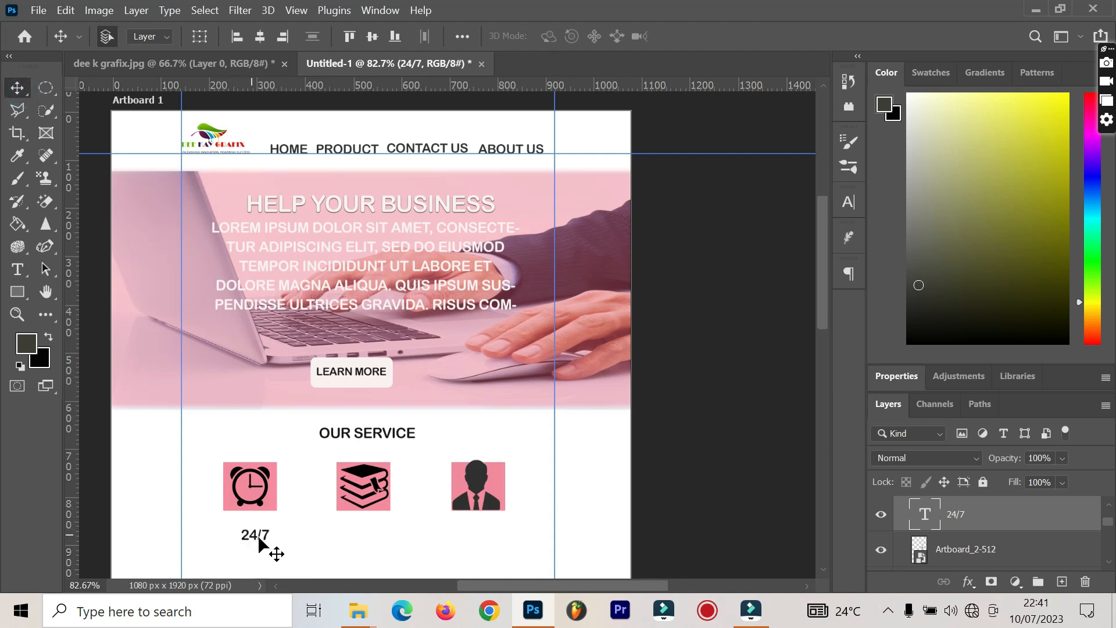
pyautogui.moveTo(259, 535)
pyautogui.mouseDown()
pyautogui.moveTo(254, 525)
pyautogui.moveTo(251, 533)
pyautogui.mouseUp()
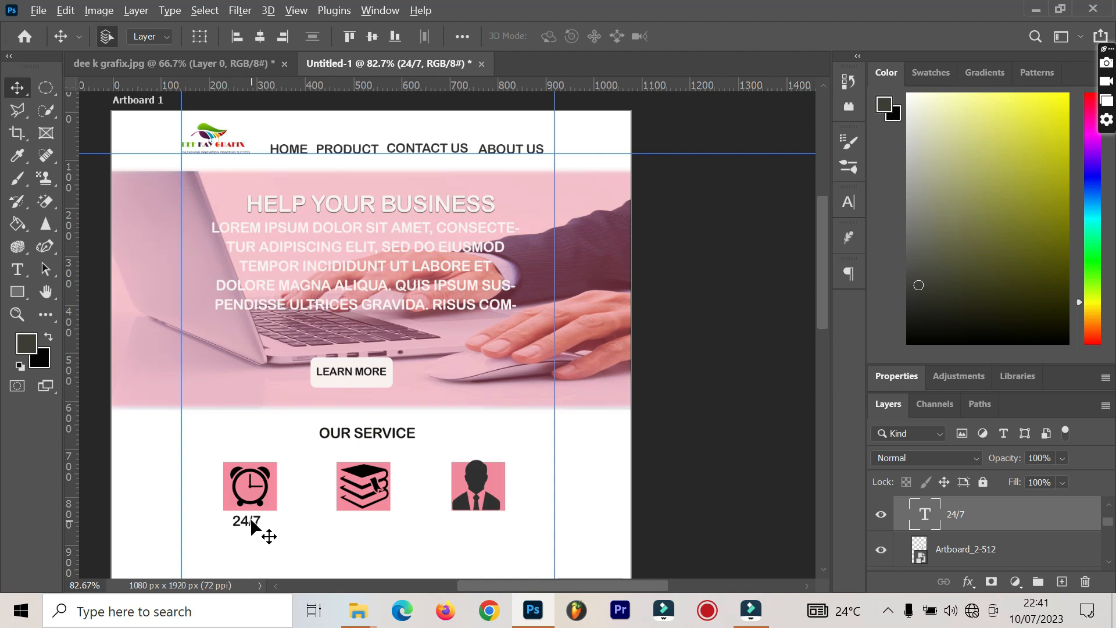
# Duplicate the 24/7 label beneath the books icon and reword the copy as BOOK, centred under the middle pink square.
pyautogui.click(251, 521)
pyautogui.moveTo(251, 521); pyautogui.dragTo(377, 527)
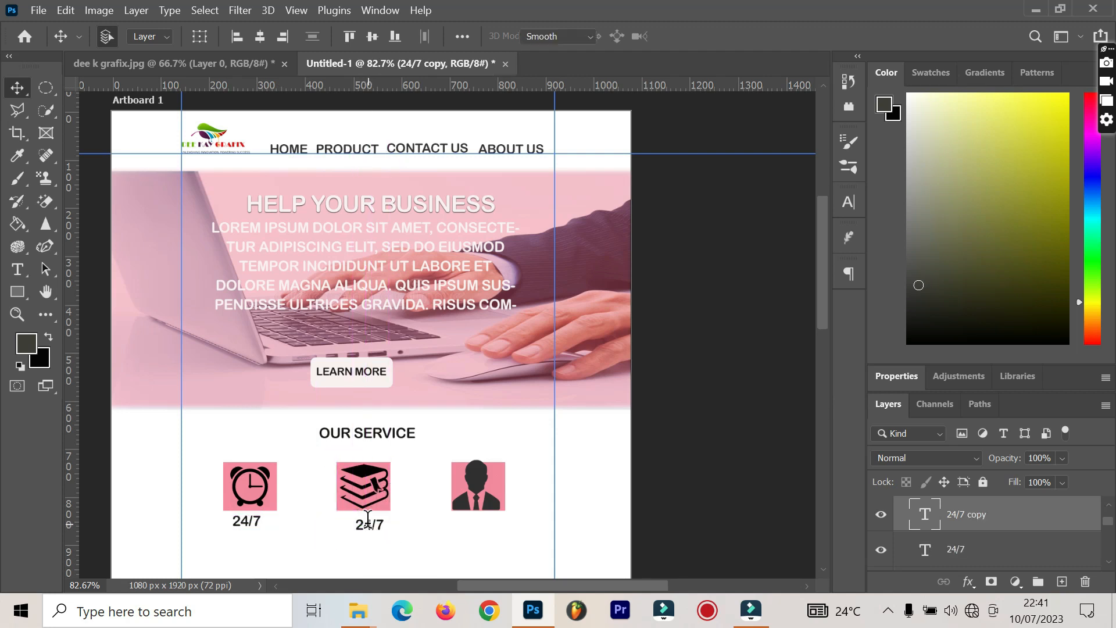
pyautogui.doubleClick(371, 524)
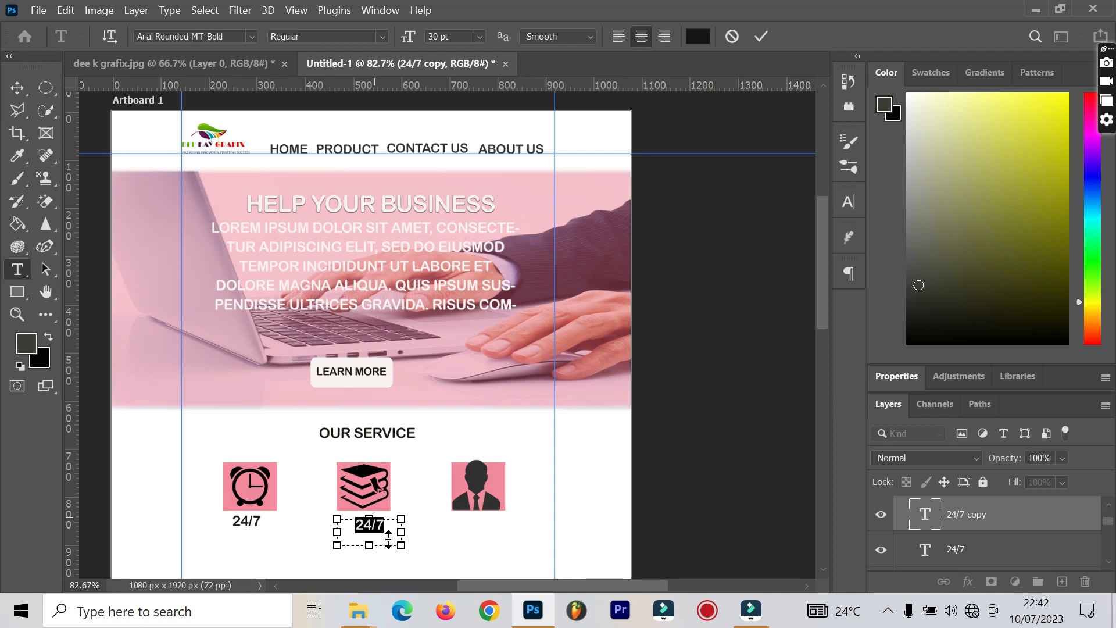
pyautogui.click(384, 530)
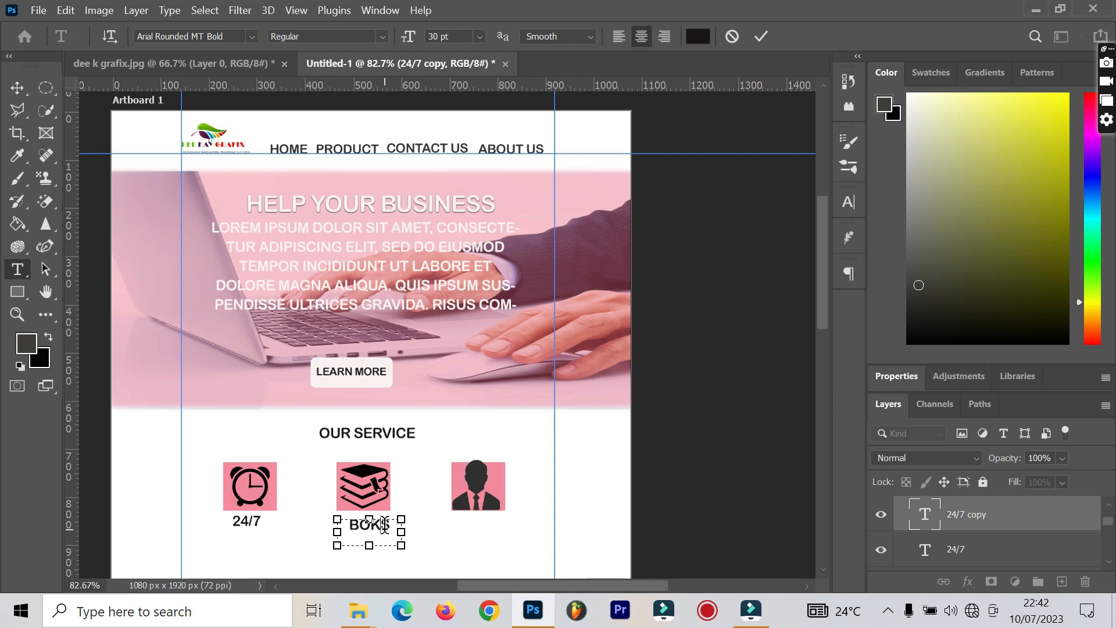
pyautogui.moveTo(371, 527); pyautogui.dragTo(382, 528)
pyautogui.click(370, 530)
pyautogui.write('O')
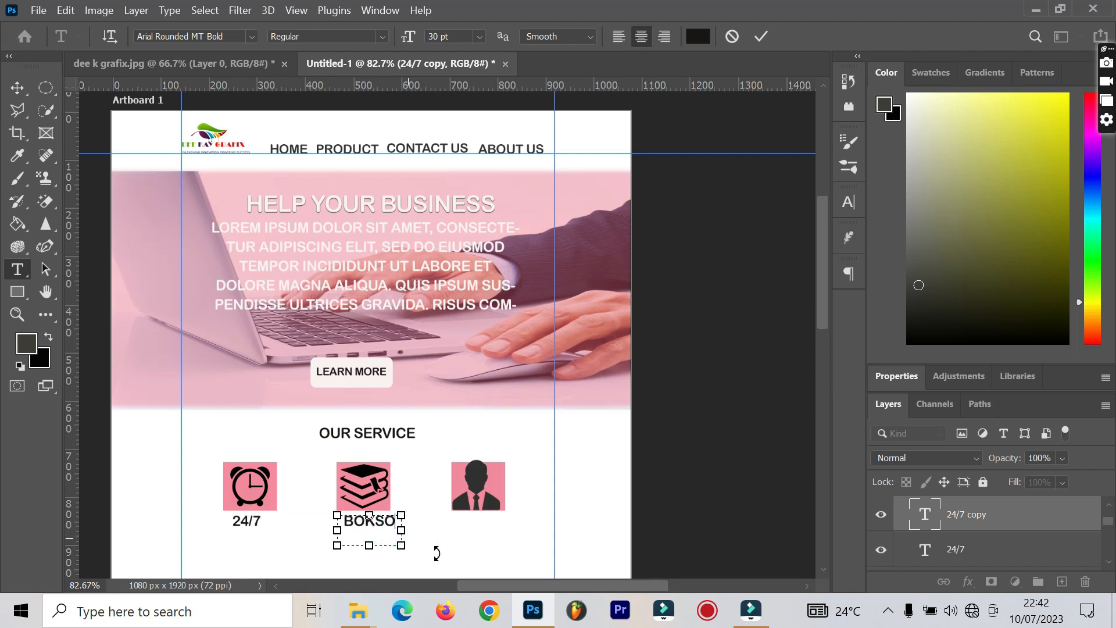
pyautogui.press('BackSpace')
pyautogui.press('BackSpace')
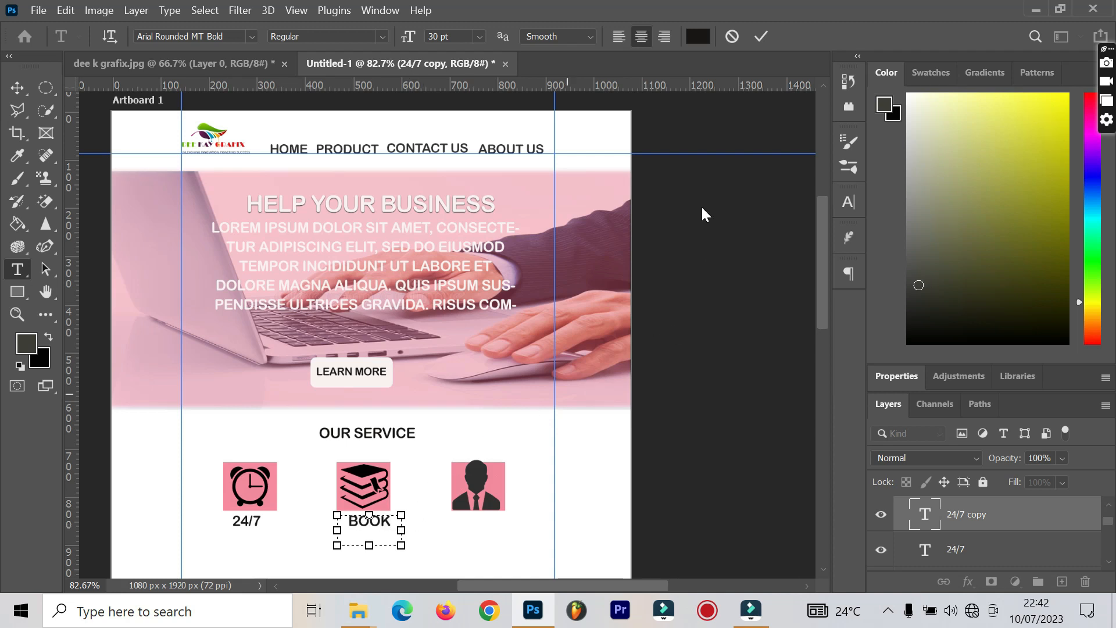
pyautogui.click(761, 36)
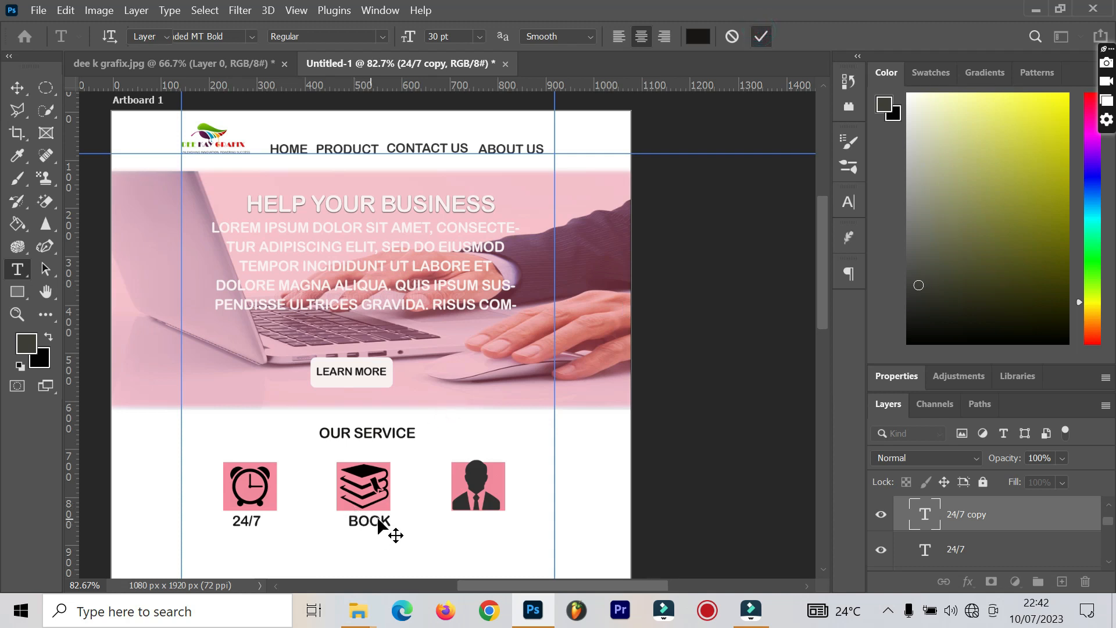
pyautogui.press('v')
pyautogui.moveTo(379, 520); pyautogui.dragTo(372, 521)
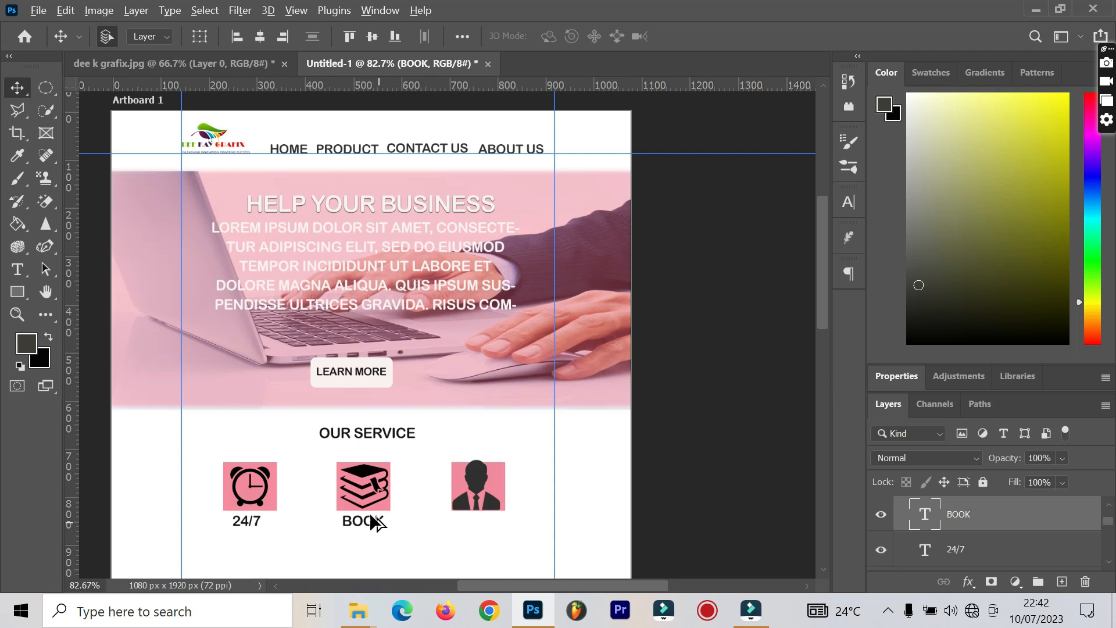
# Duplicate the BOOK label beneath the person icon and nudge the copy left to centre it under the third square.
pyautogui.moveTo(374, 523); pyautogui.dragTo(493, 524)
pyautogui.press('Left')
pyautogui.press('Left')
pyautogui.press('Left')
pyautogui.press('Left')
pyautogui.press('Left')
pyautogui.press('Left')
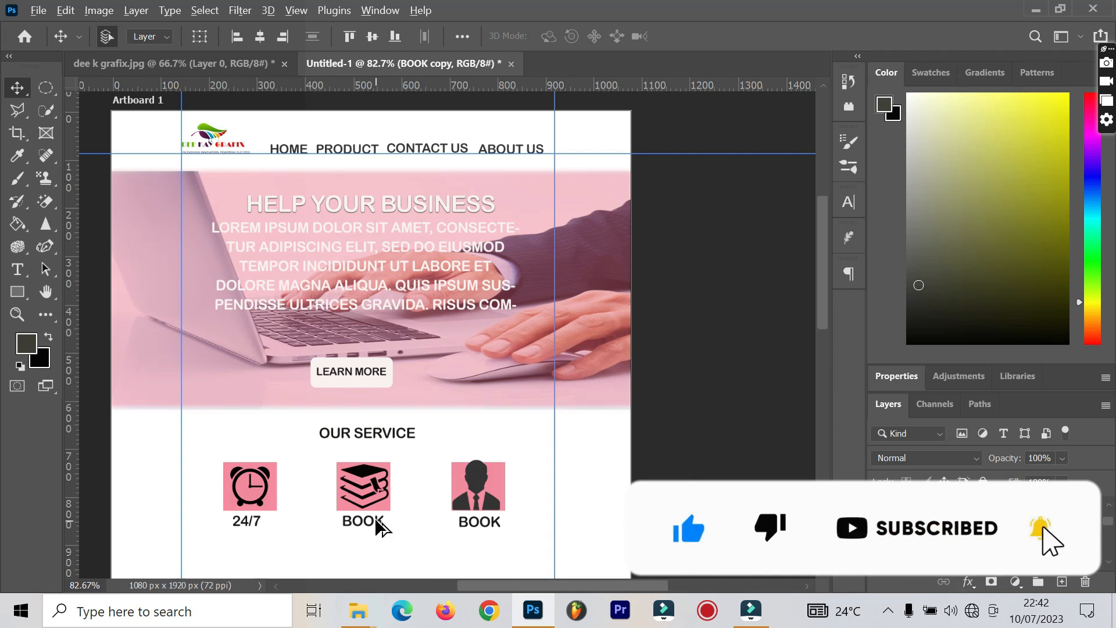
# Change the label under the person icon to UNIFORM and widen its text box so the word fits on one line.
pyautogui.doubleClick(483, 524)
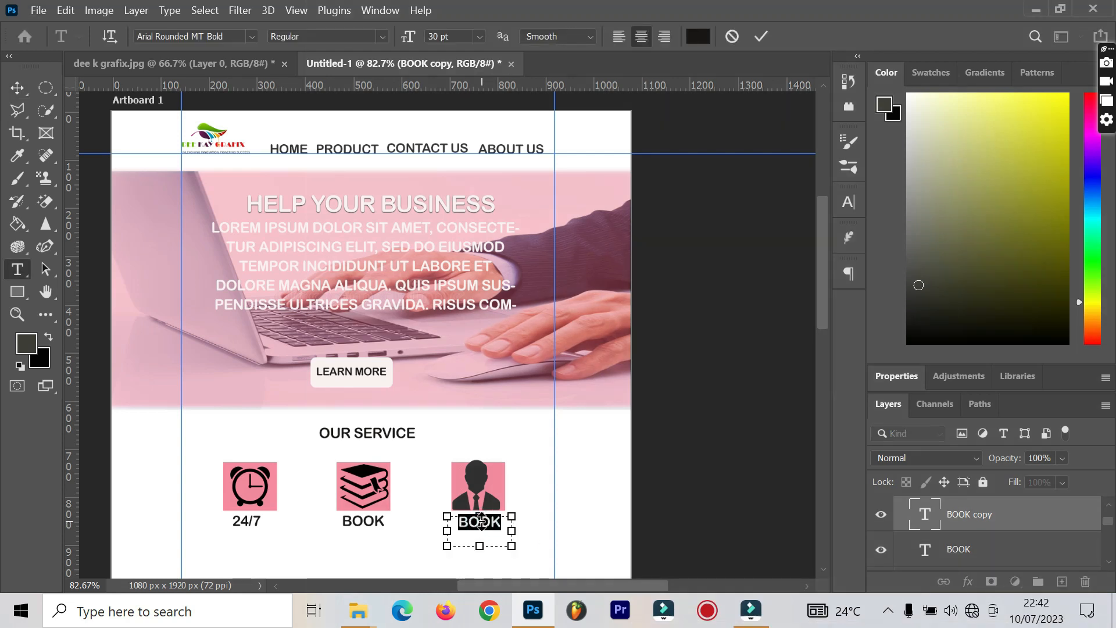
pyautogui.write('UNIF')
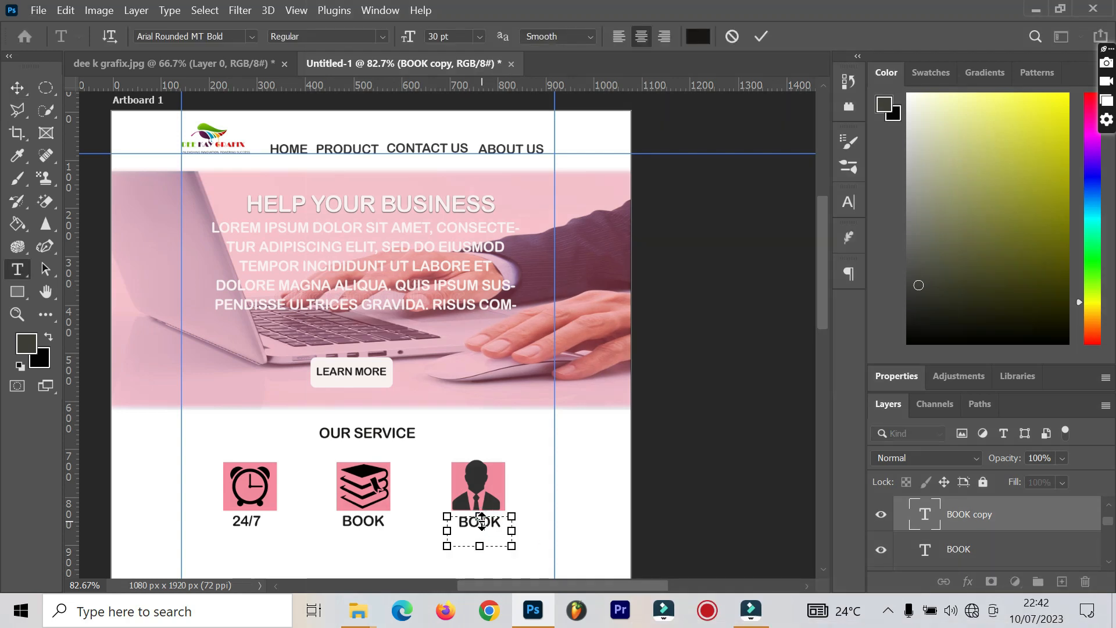
pyautogui.write('OR')
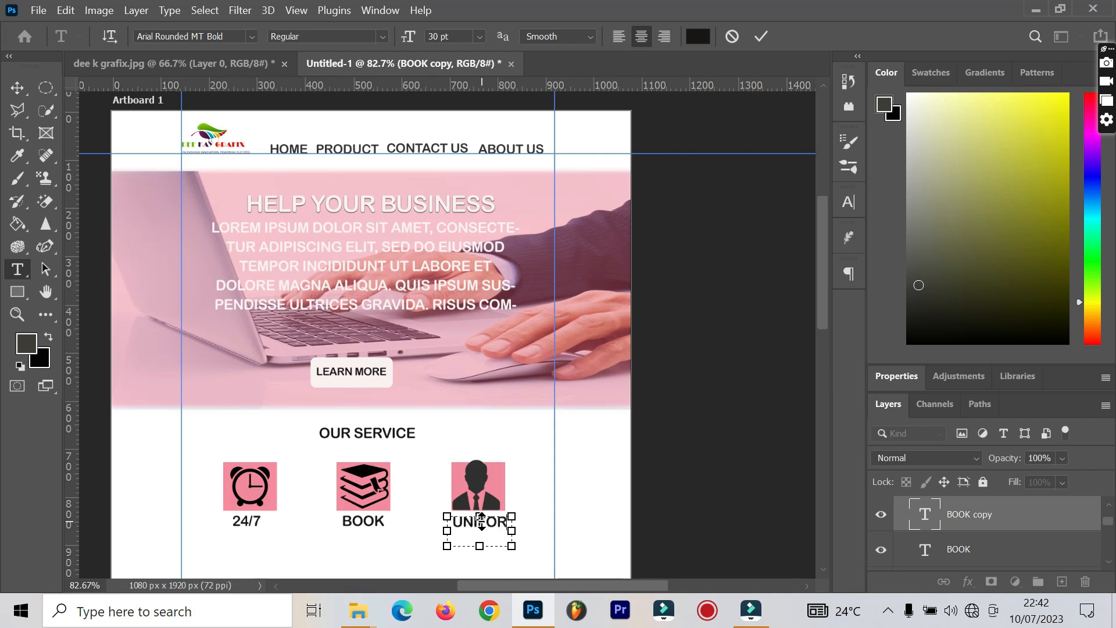
pyautogui.write('M')
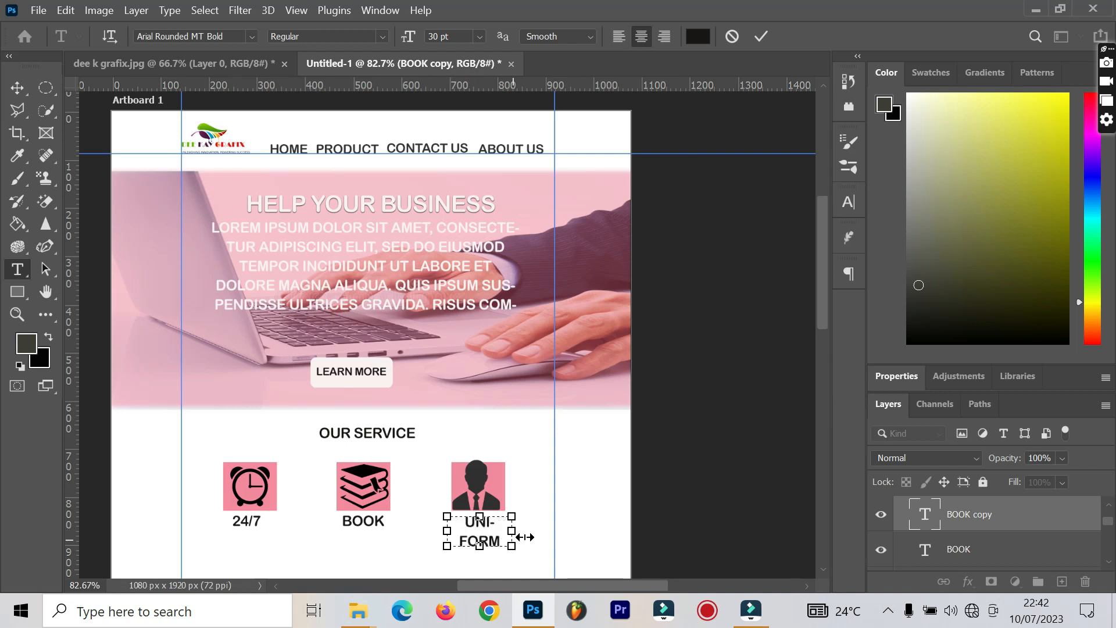
pyautogui.moveTo(513, 532); pyautogui.dragTo(529, 525)
pyautogui.click(759, 38)
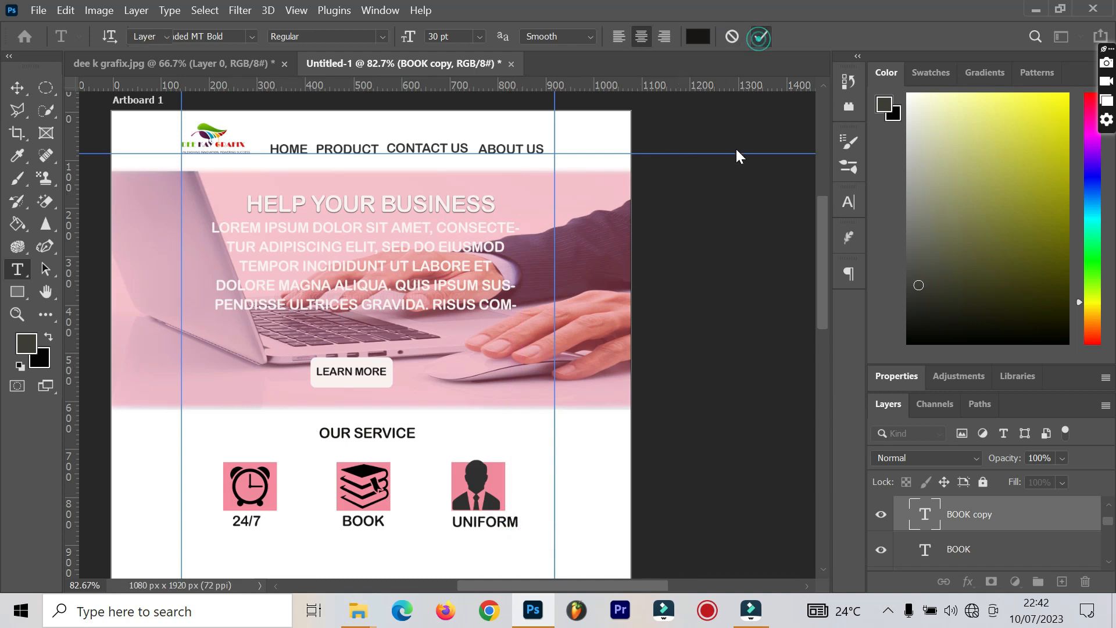
# Scale the UNIFORM label to 85.32% to match the width of the third pink square.
pyautogui.press('v')
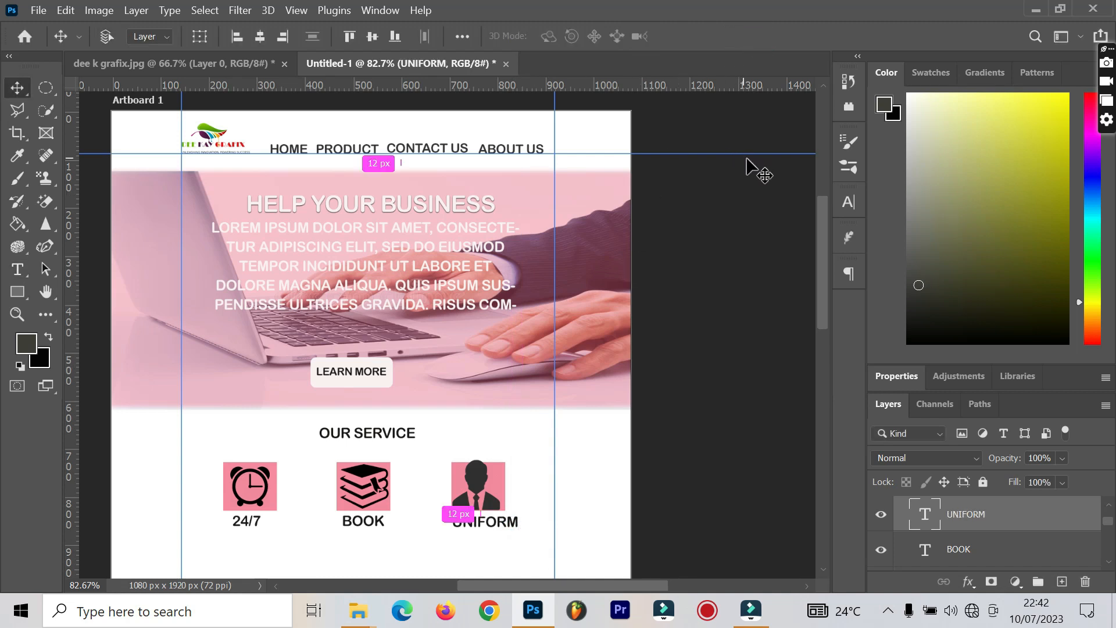
pyautogui.hotkey('ctrl', 't')
pyautogui.moveTo(523, 527); pyautogui.dragTo(514, 528)
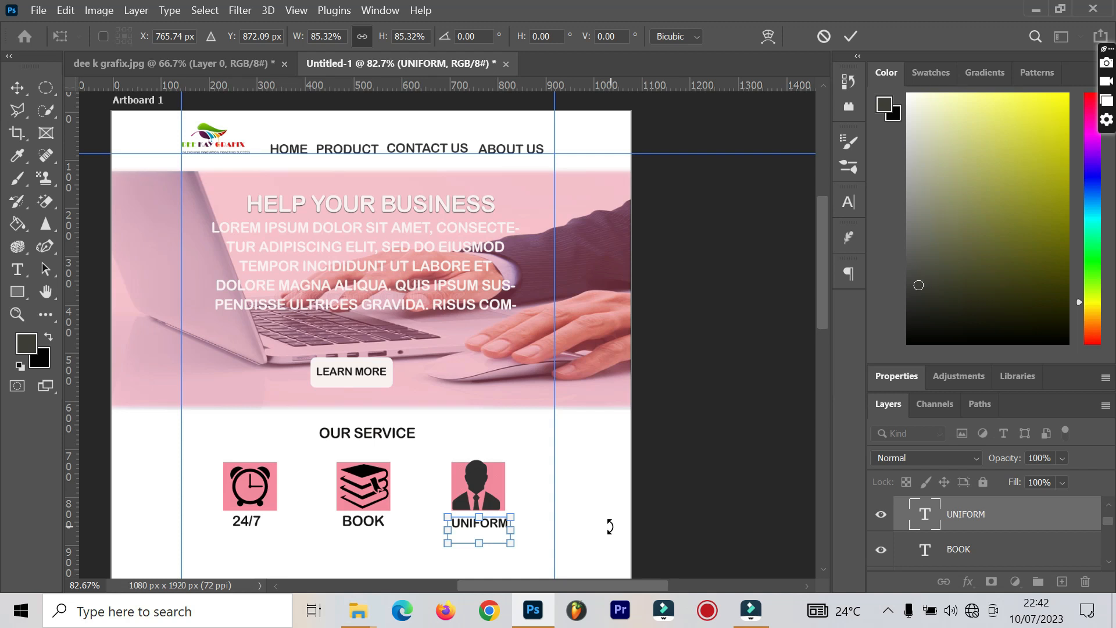
pyautogui.click(846, 37)
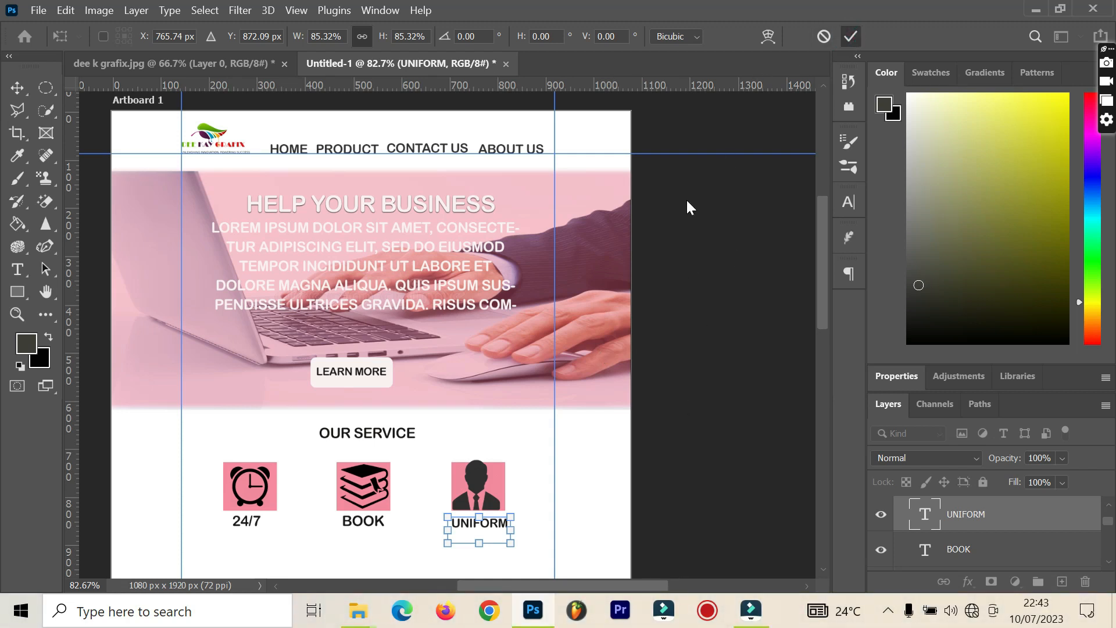
pyautogui.click(847, 36)
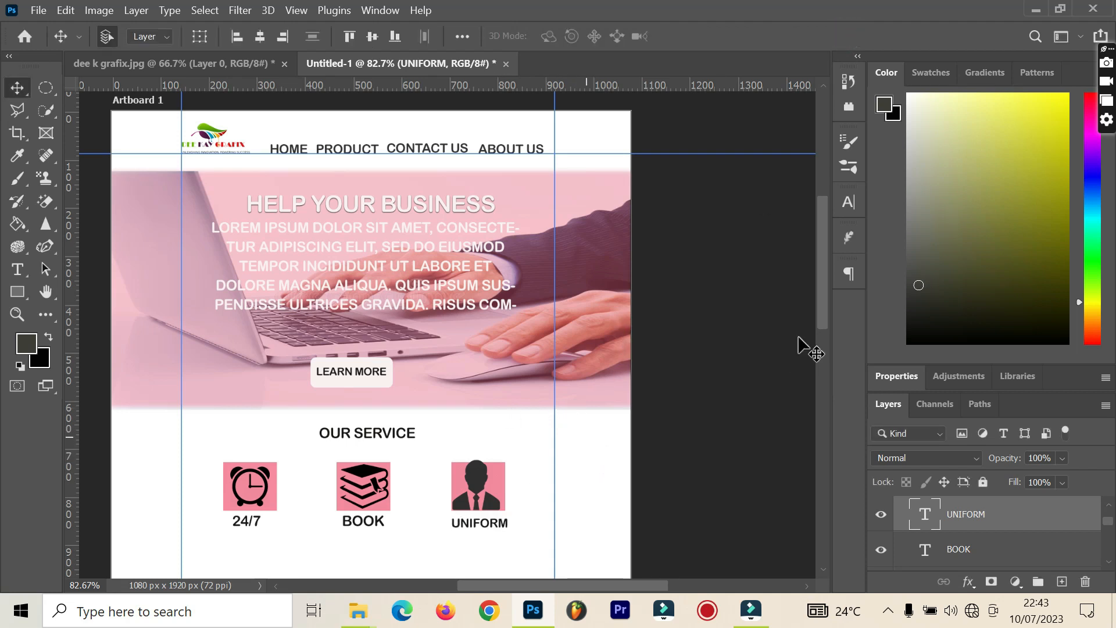
# Add a paragraph box of placeholder Lorem Ipsum text below the service labels and widen it towards the 24/7 label.
pyautogui.moveTo(823, 265); pyautogui.dragTo(831, 292)
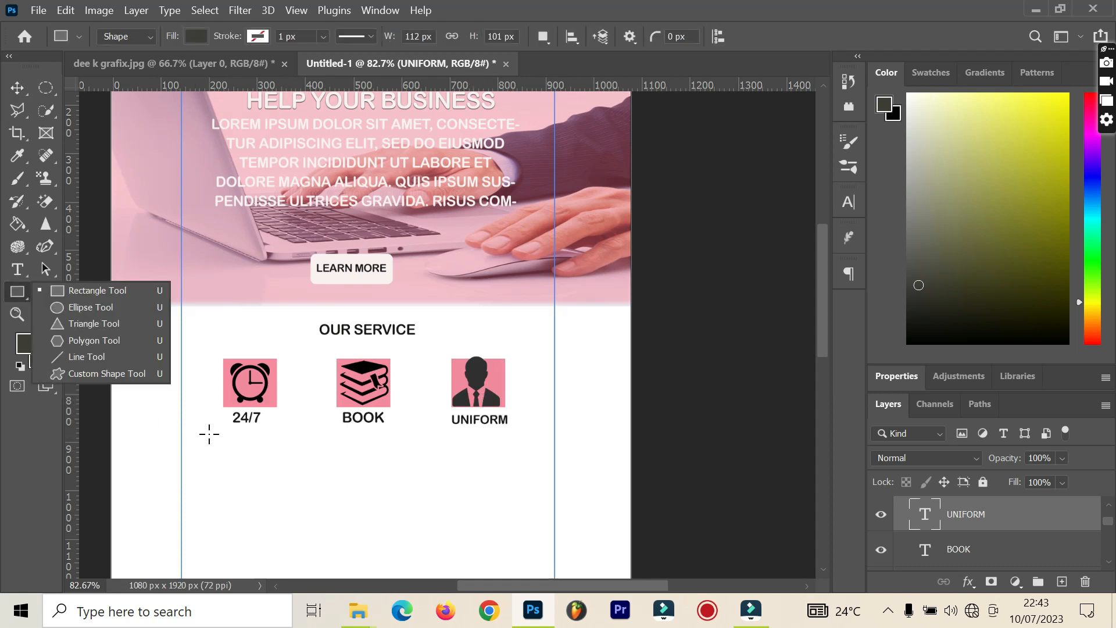
pyautogui.click(19, 267)
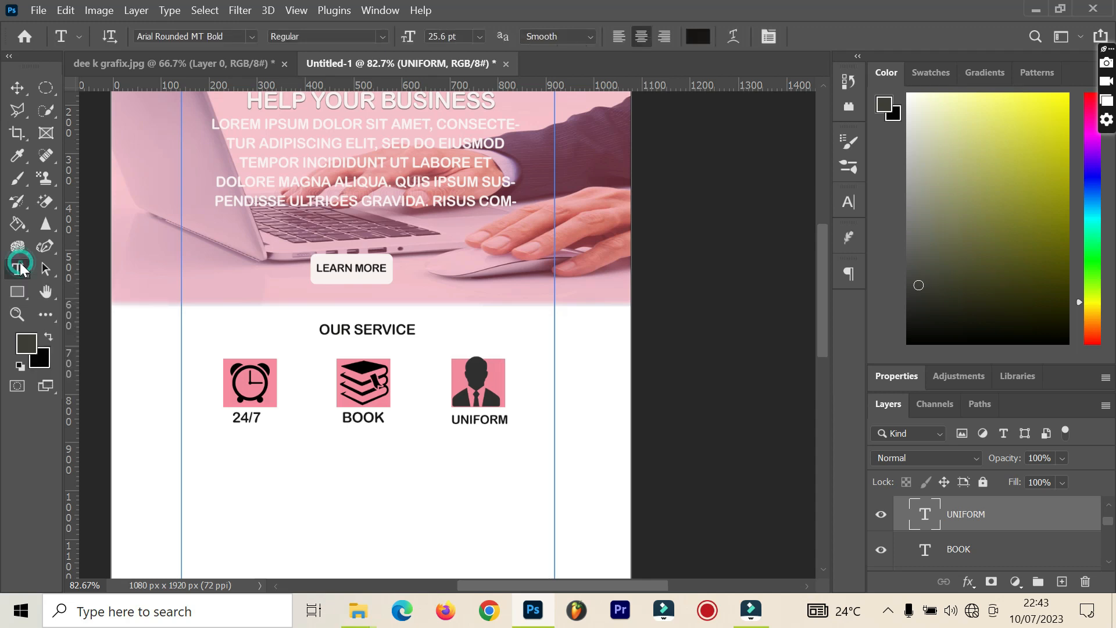
pyautogui.moveTo(286, 449); pyautogui.dragTo(371, 493)
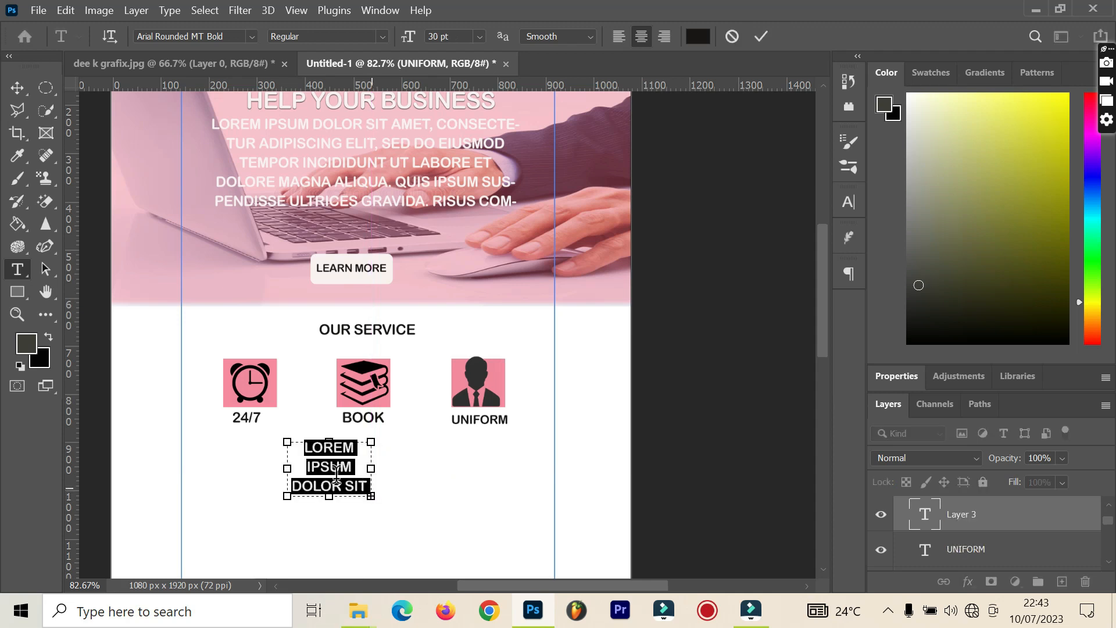
pyautogui.moveTo(287, 468); pyautogui.dragTo(260, 468)
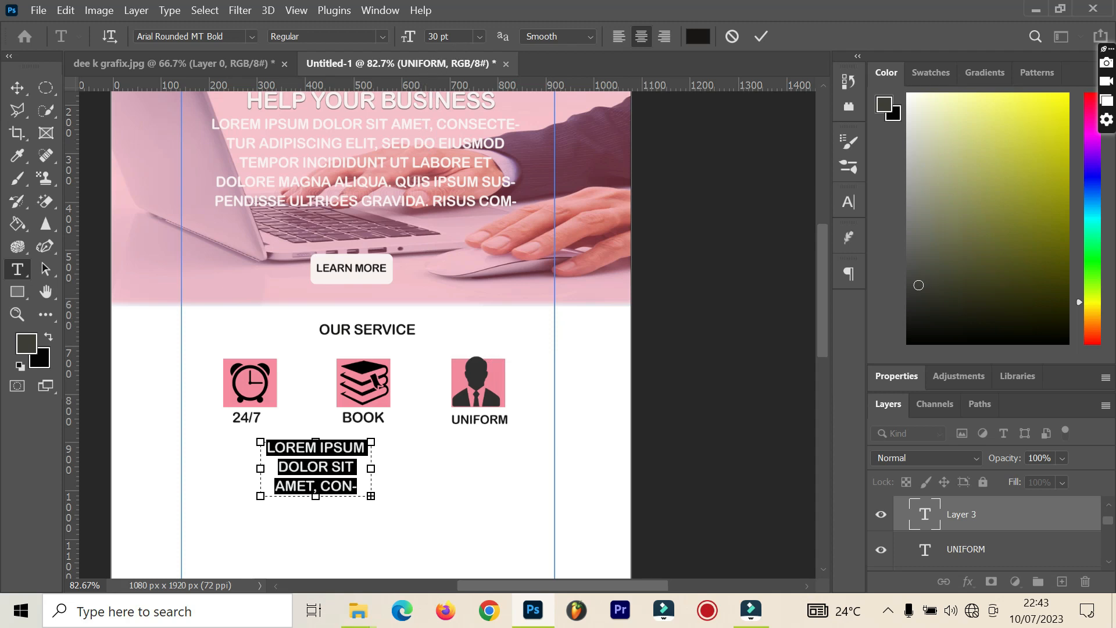
# Set the placeholder paragraph's font size to 24 pt and tighten its leading to 21 pt.
pyautogui.click(479, 37)
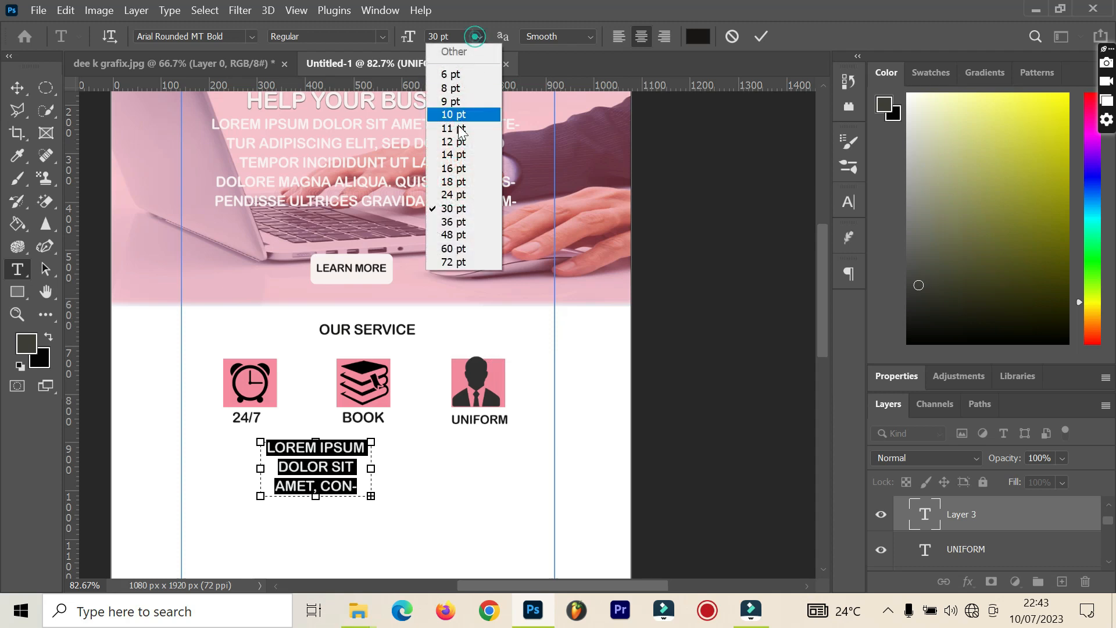
pyautogui.click(449, 196)
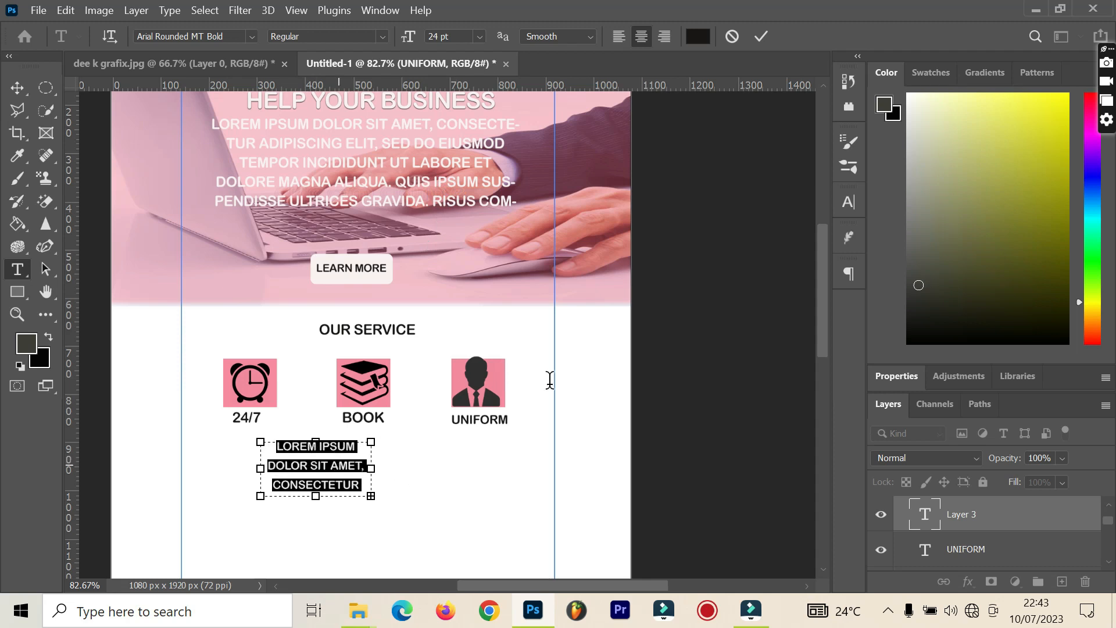
pyautogui.click(849, 205)
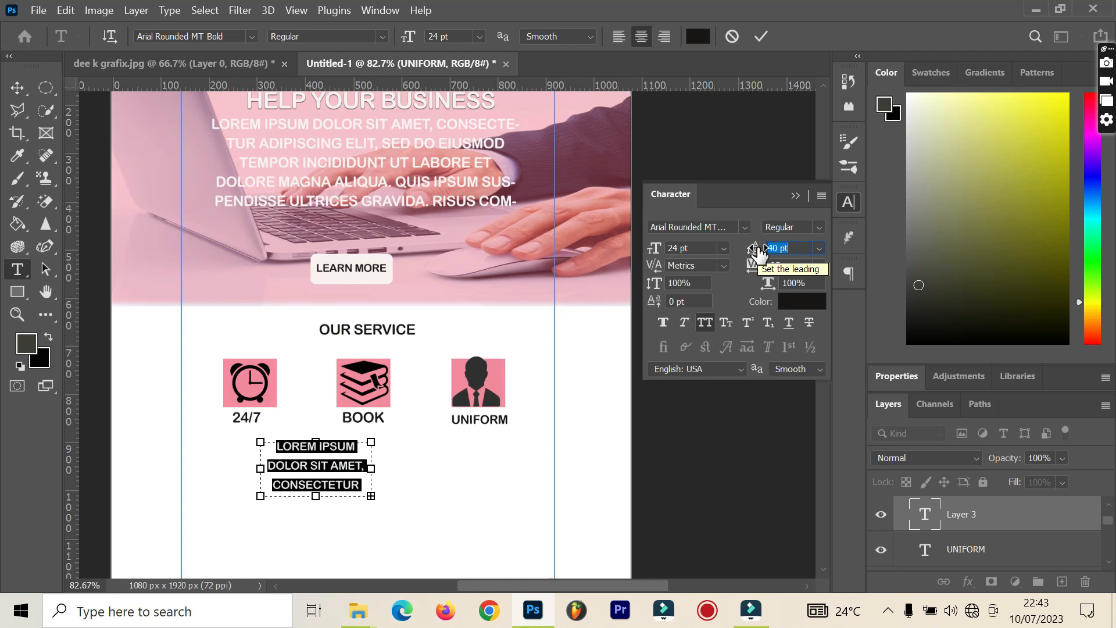
pyautogui.moveTo(758, 251); pyautogui.dragTo(747, 251)
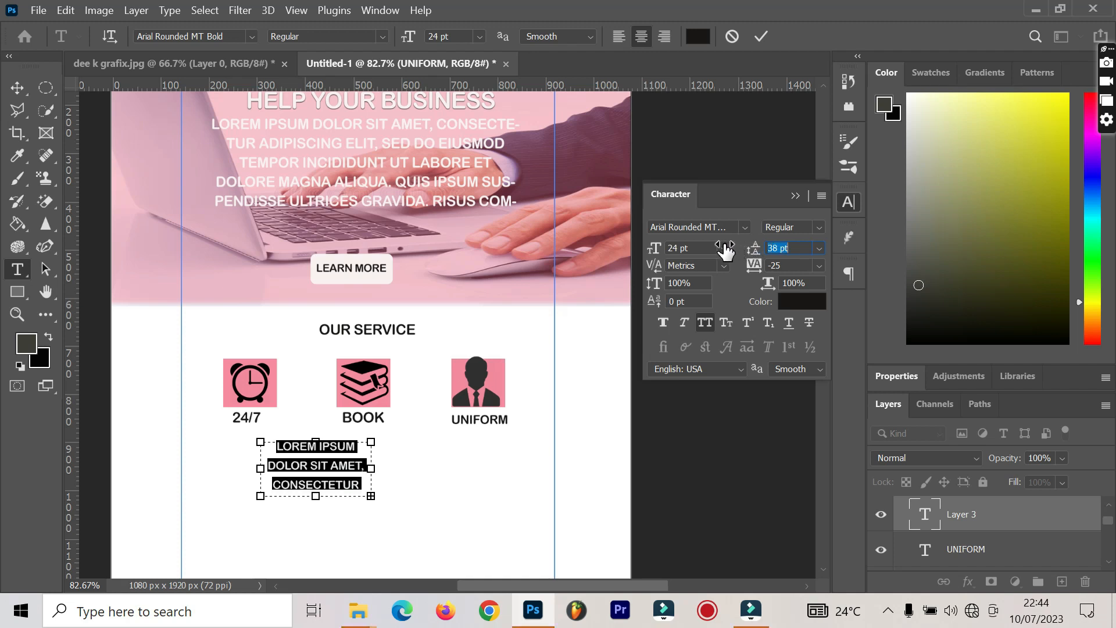
pyautogui.write('0')
pyautogui.press('Return')
pyautogui.moveTo(721, 248); pyautogui.dragTo(739, 250)
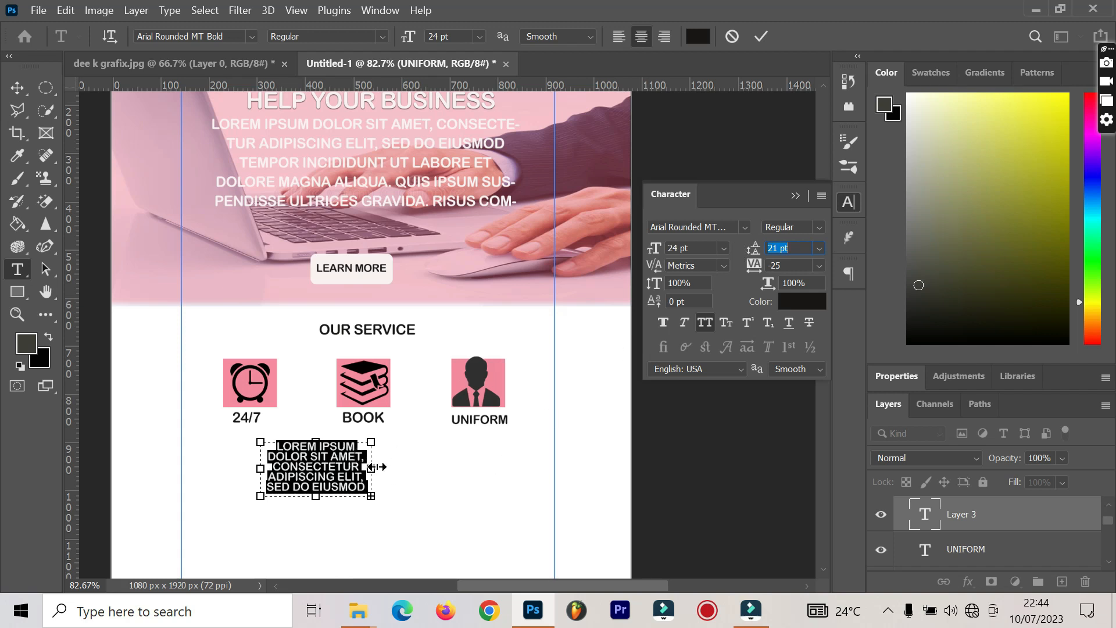
pyautogui.click(761, 36)
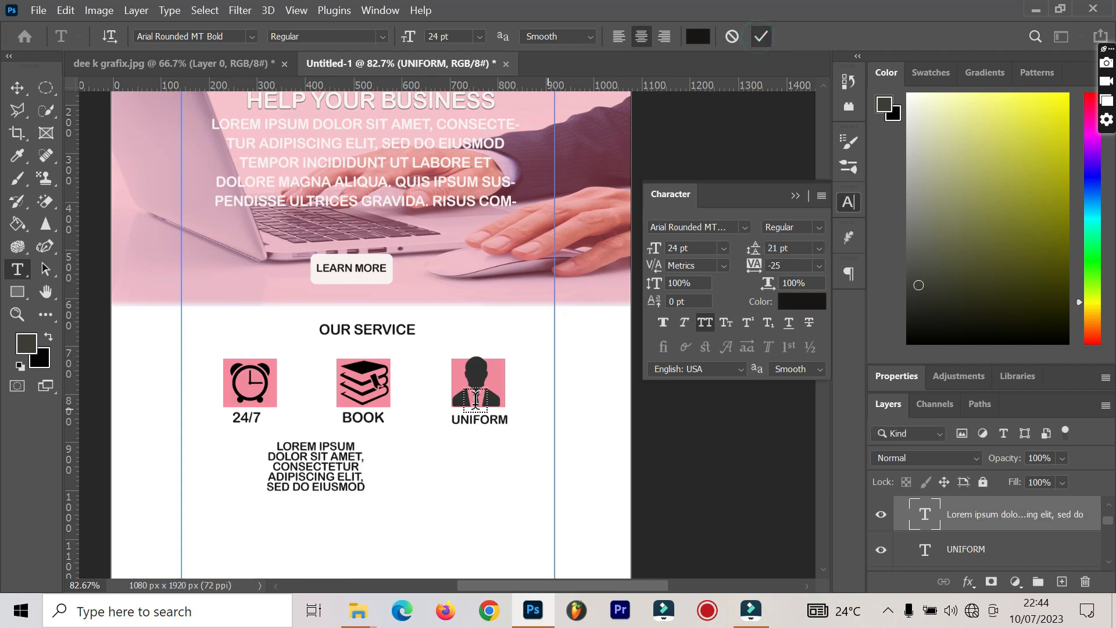
# Move the placeholder paragraph beneath the 24/7 label and place copies of it under the BOOK and UNIFORM labels.
pyautogui.press('v')
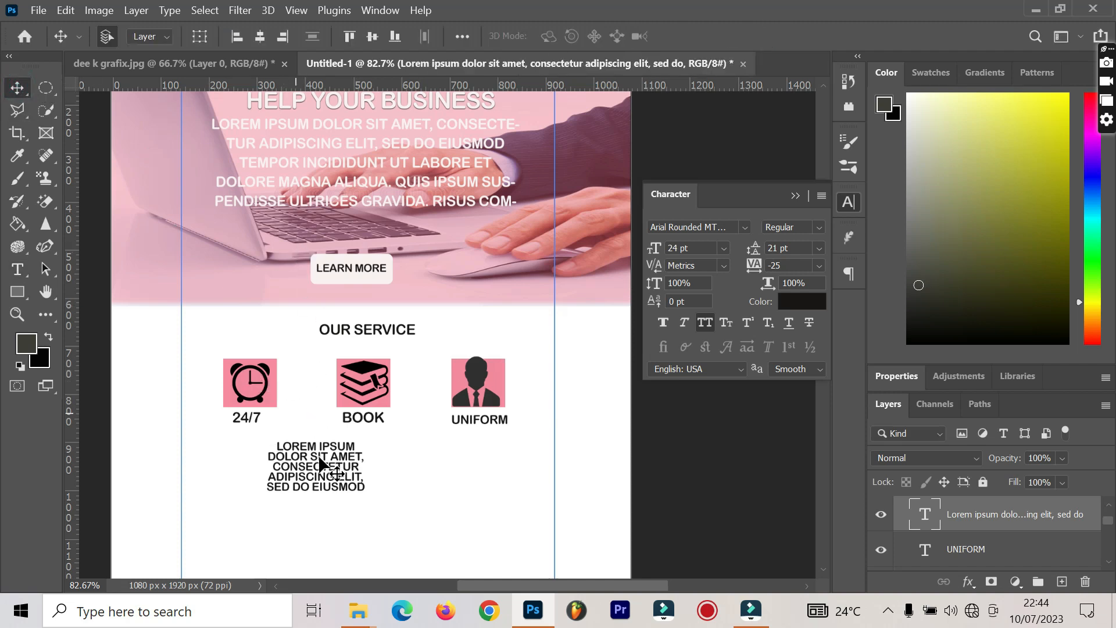
pyautogui.moveTo(314, 469); pyautogui.dragTo(256, 458)
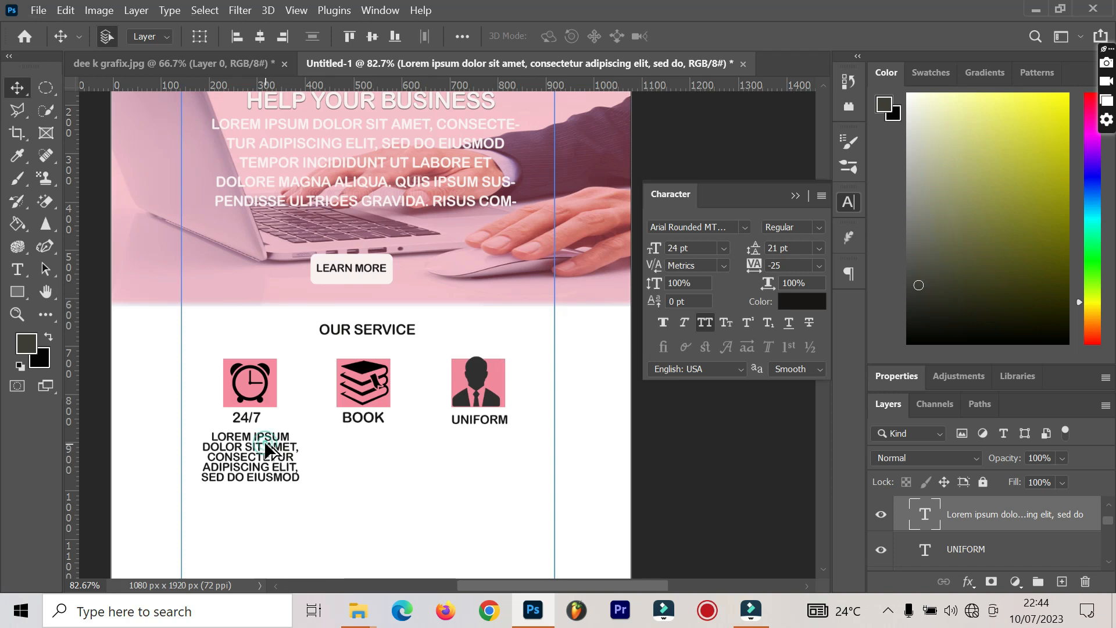
pyautogui.moveTo(265, 444); pyautogui.dragTo(477, 450)
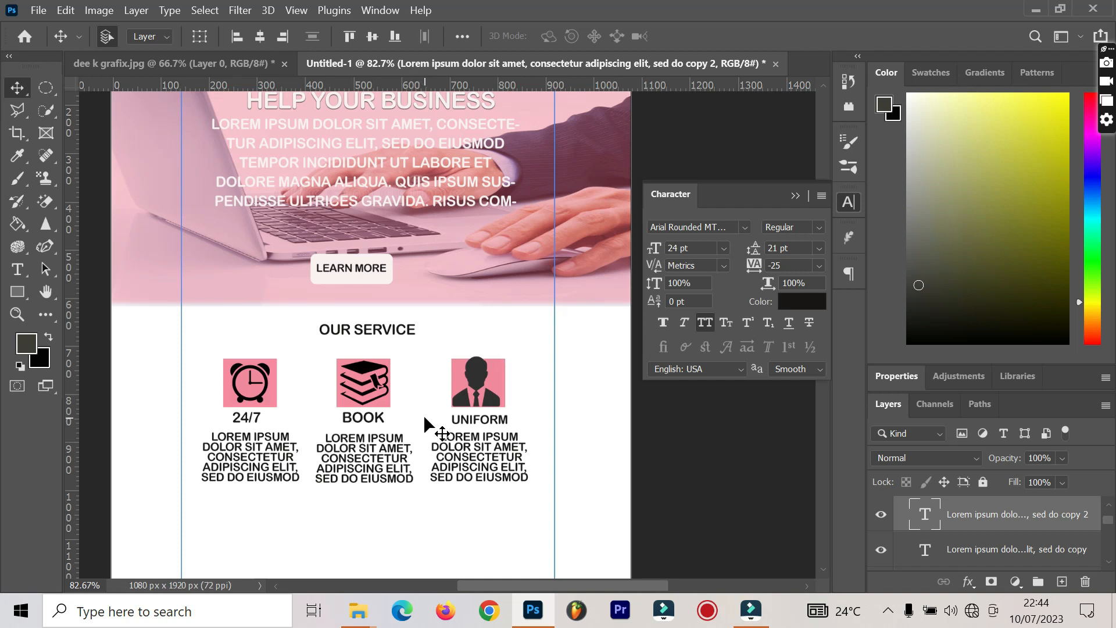
# Scale the paragraph under the 24/7 label down proportionally to about 73.94%.
pyautogui.click(268, 456)
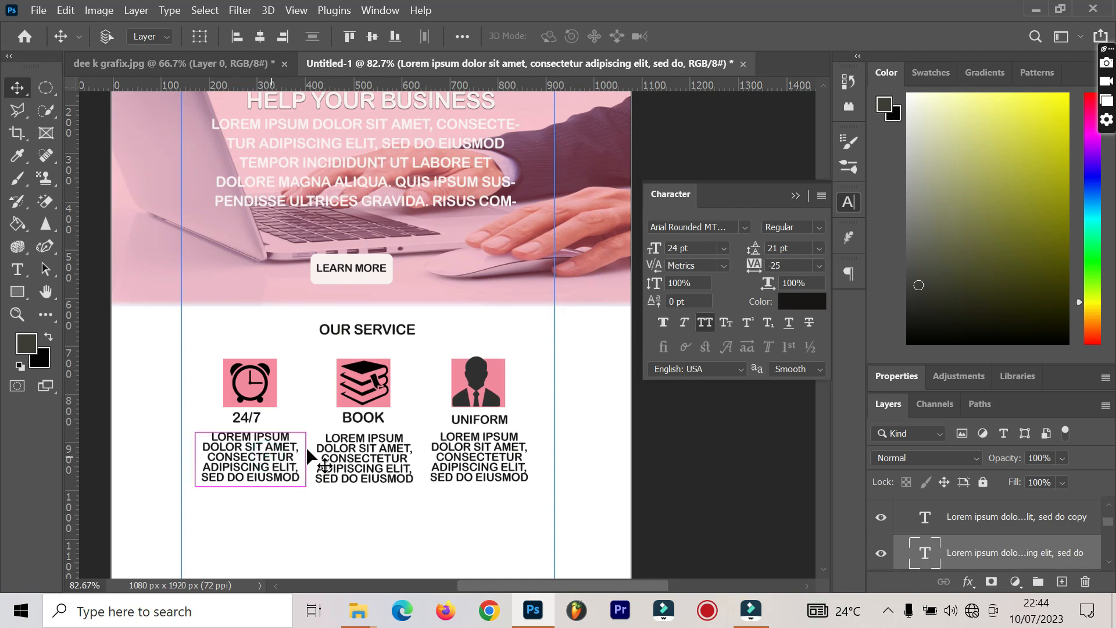
pyautogui.hotkey('ctrl', 't')
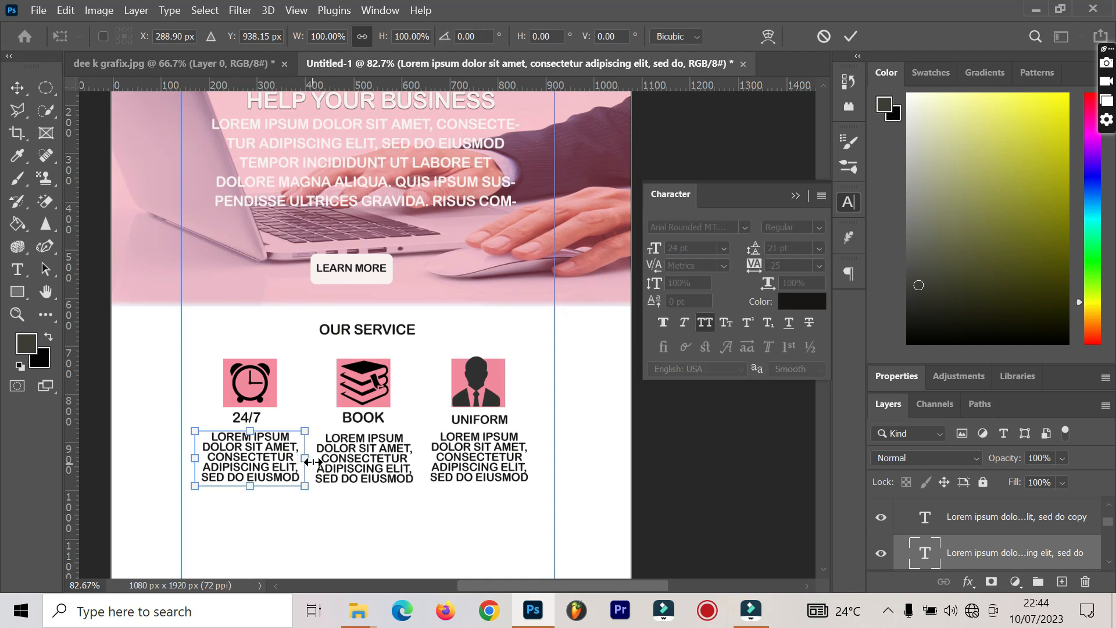
pyautogui.moveTo(305, 458); pyautogui.dragTo(279, 456)
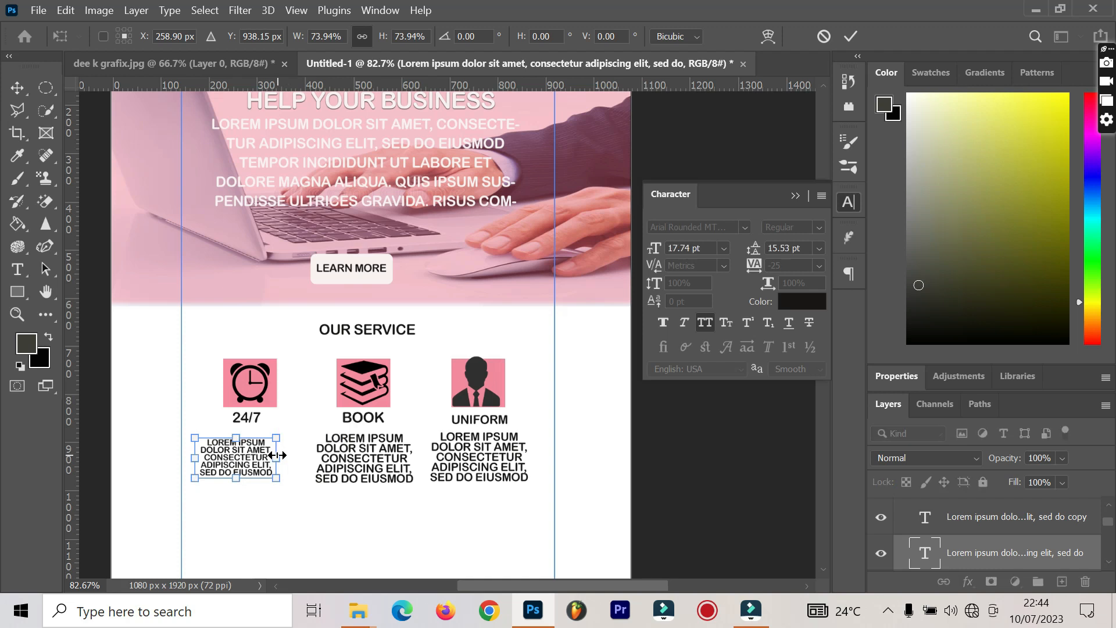
# Apply the 73.94% scaling to the paragraph under 24/7 and centre the paragraph beneath its heading.
pyautogui.click(850, 37)
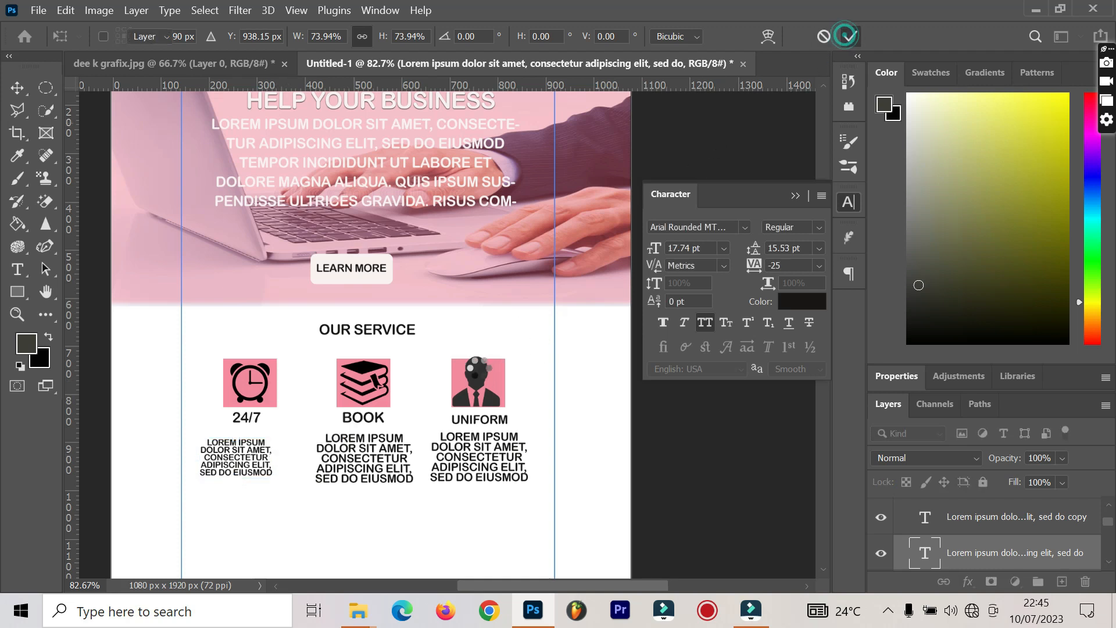
pyautogui.click(257, 460)
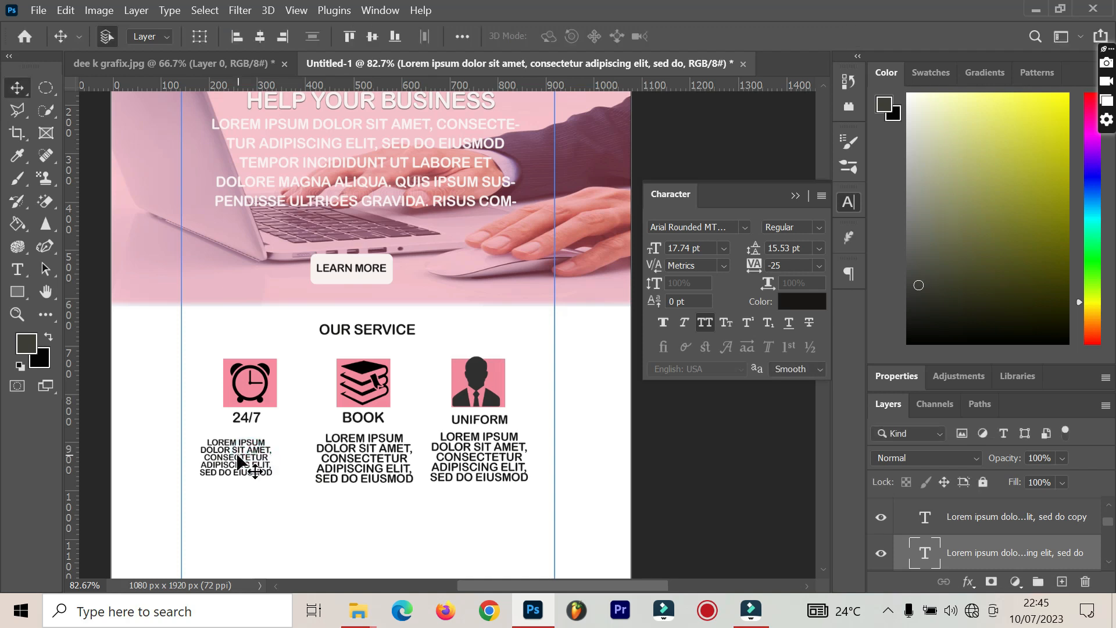
pyautogui.moveTo(240, 461); pyautogui.dragTo(249, 451)
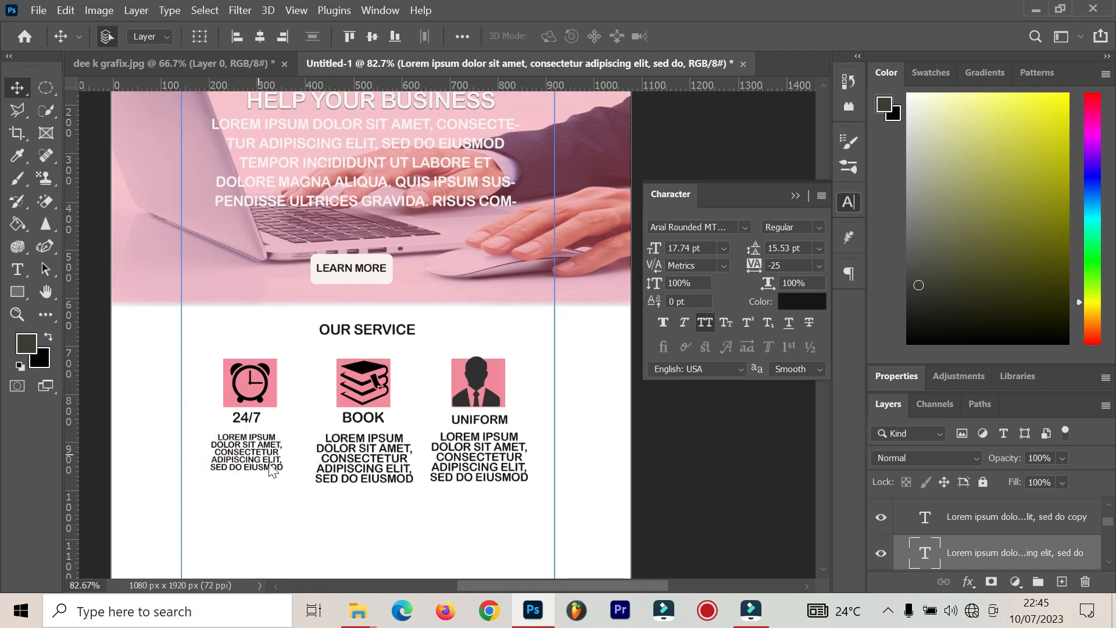
# Scale the paragraph under BOOK to about 72% and centre it beneath its heading.
pyautogui.click(343, 471)
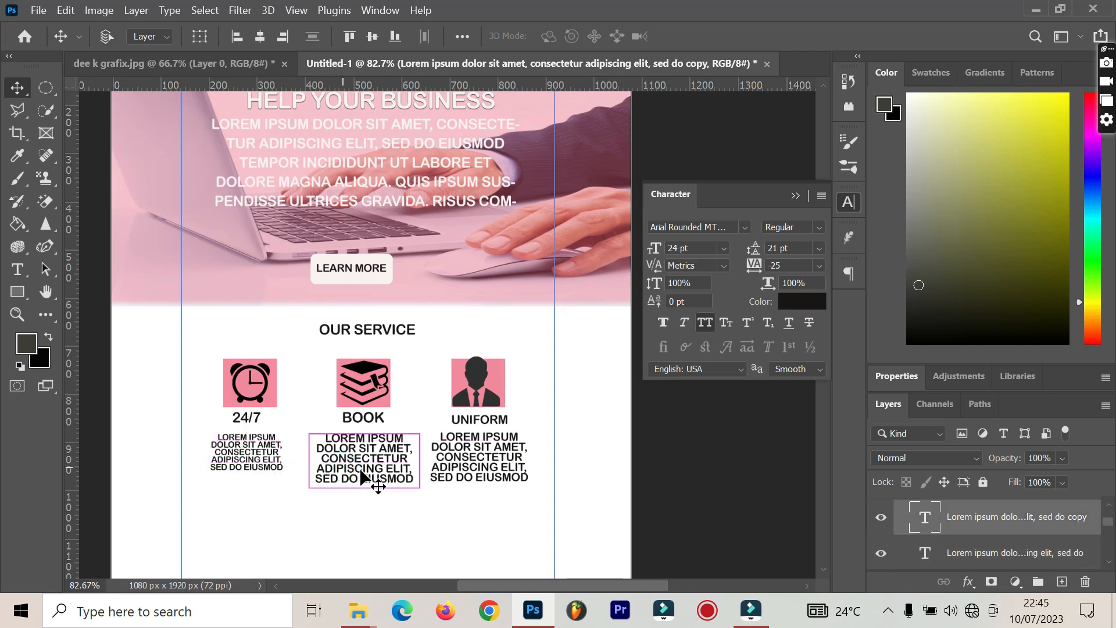
pyautogui.hotkey('ctrl', 't')
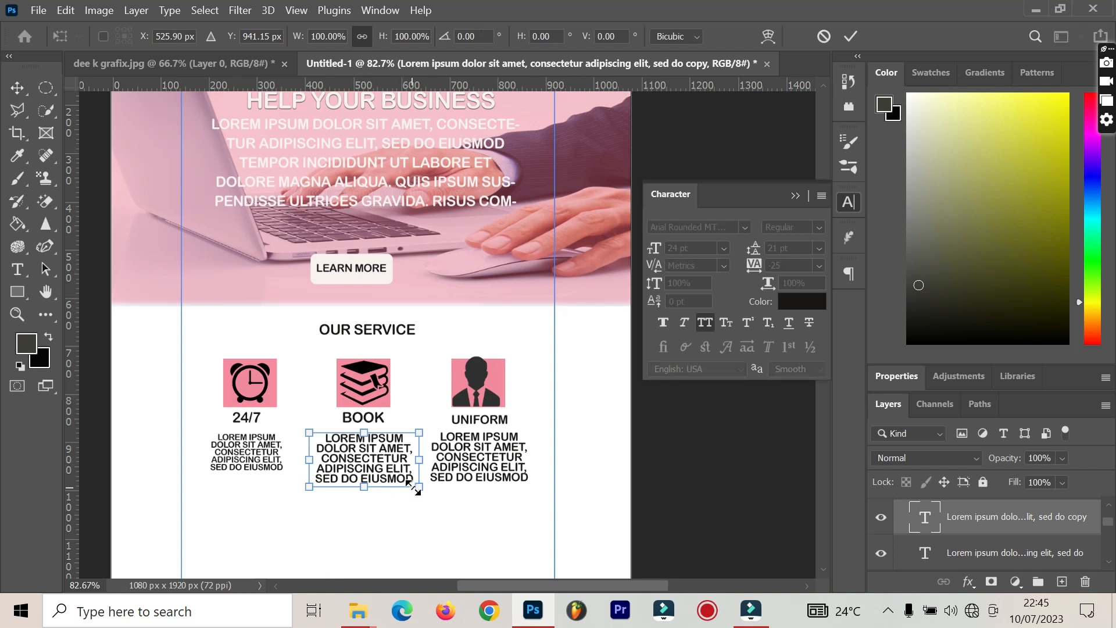
pyautogui.moveTo(412, 487); pyautogui.dragTo(389, 472)
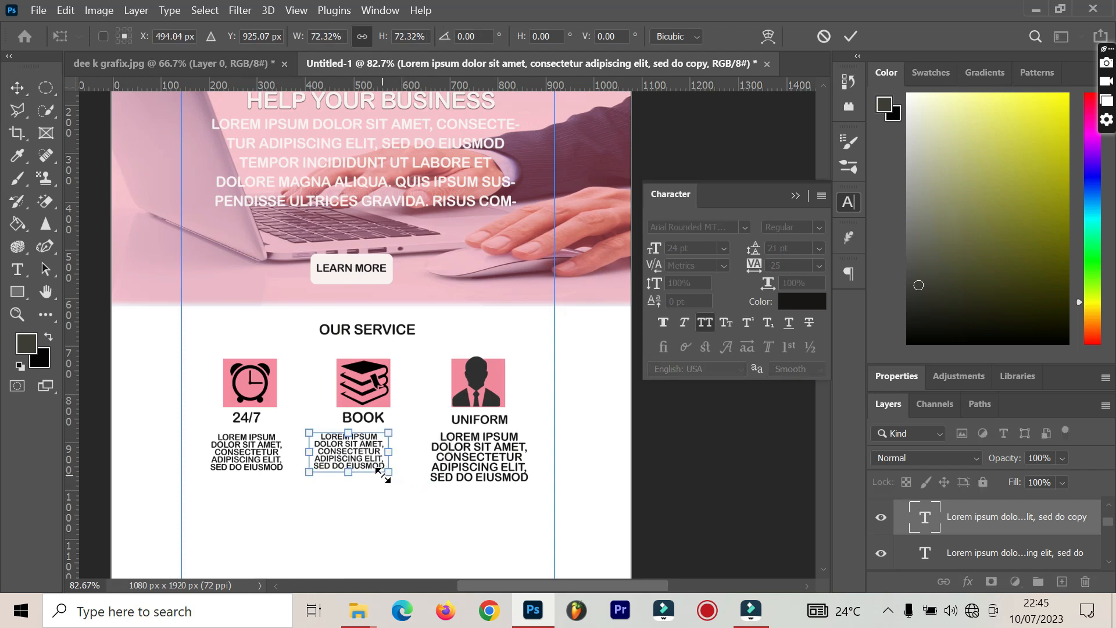
pyautogui.click(849, 36)
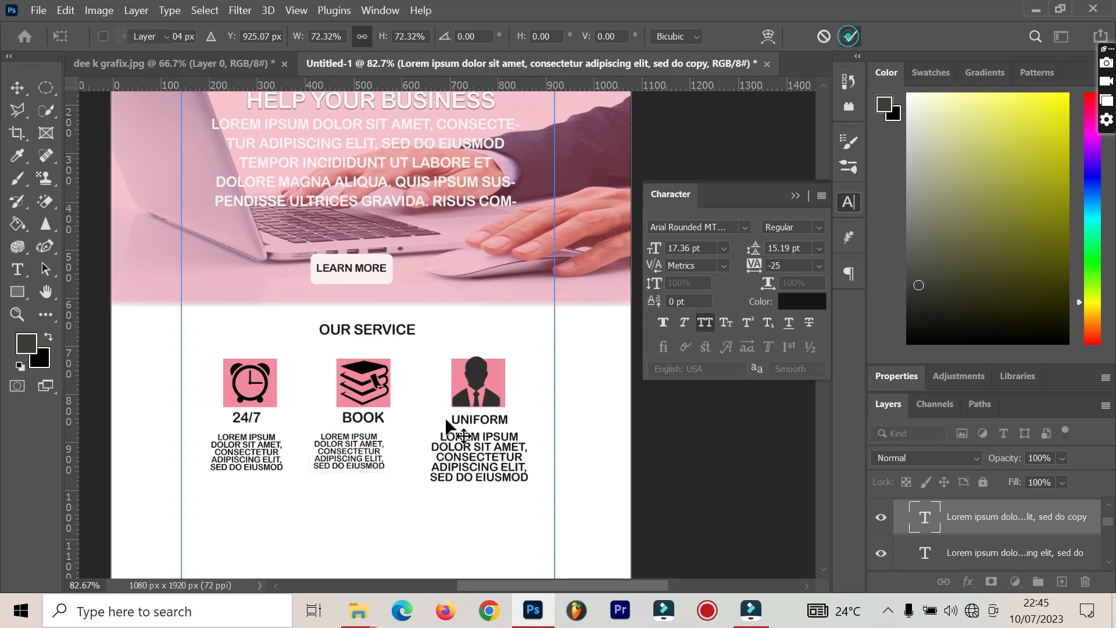
pyautogui.press('v')
pyautogui.moveTo(357, 457); pyautogui.dragTo(380, 453)
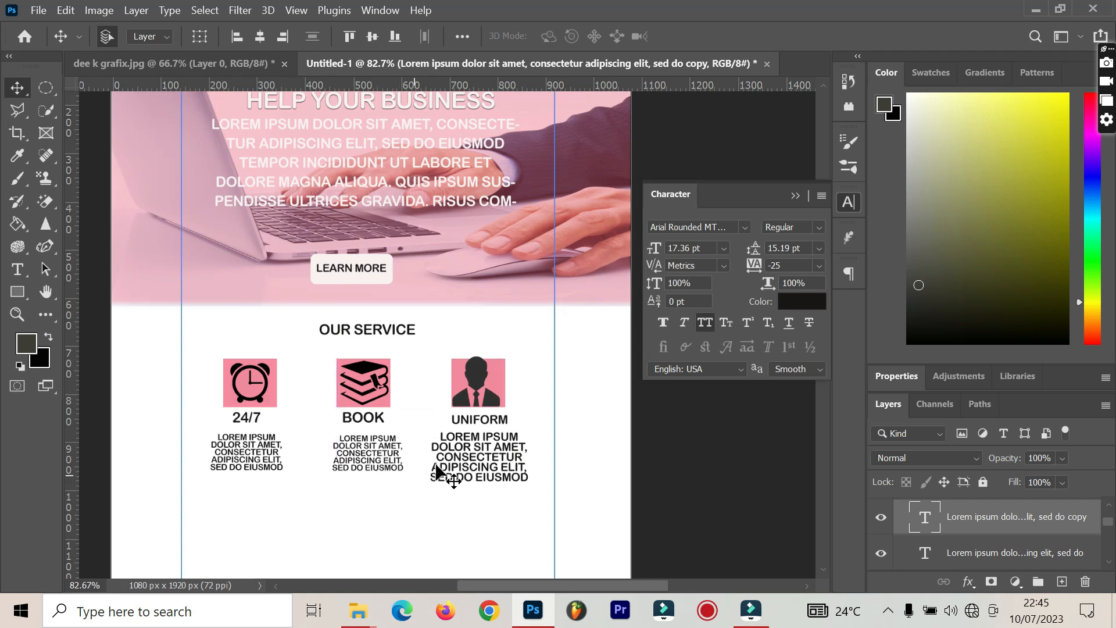
# Scale the paragraph under UNIFORM to about 75% and centre it beneath its heading.
pyautogui.click(461, 456)
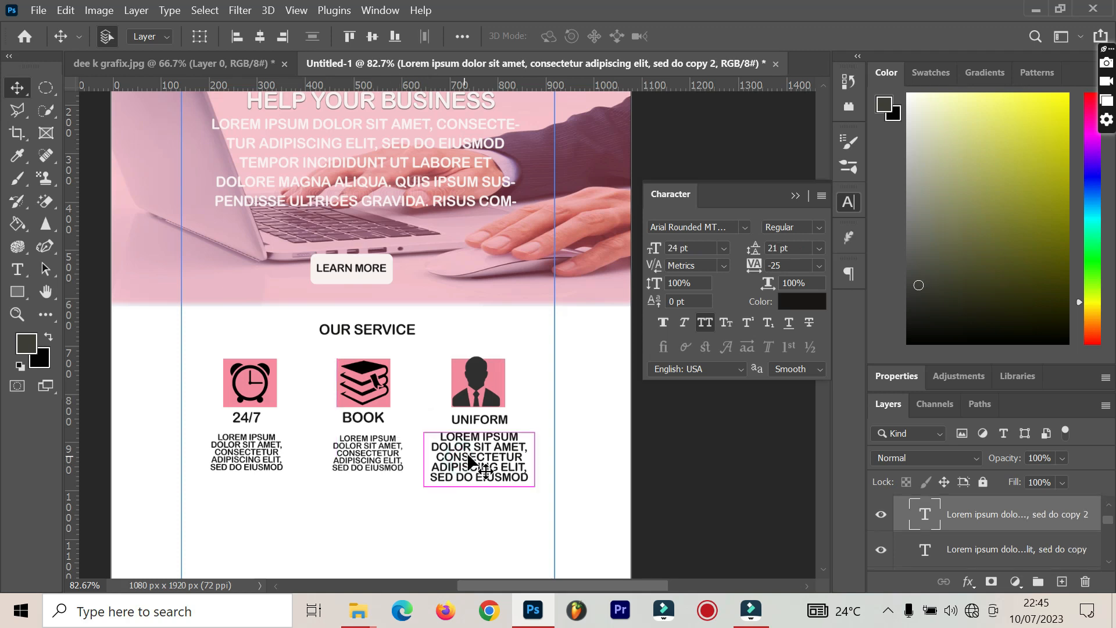
pyautogui.hotkey('ctrl', 't')
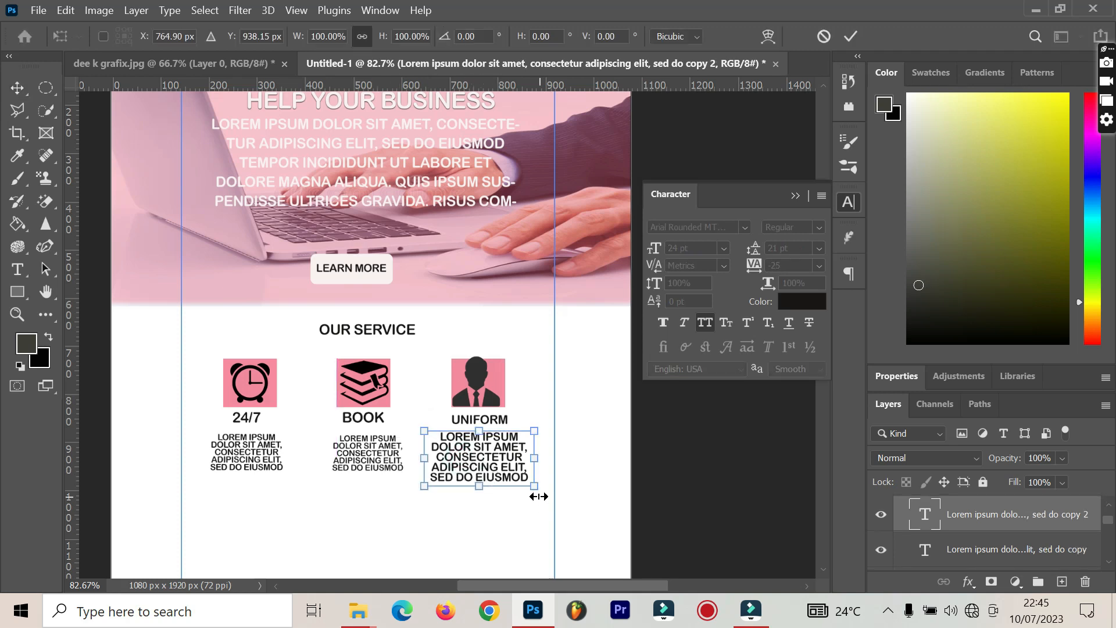
pyautogui.moveTo(534, 486); pyautogui.dragTo(510, 472)
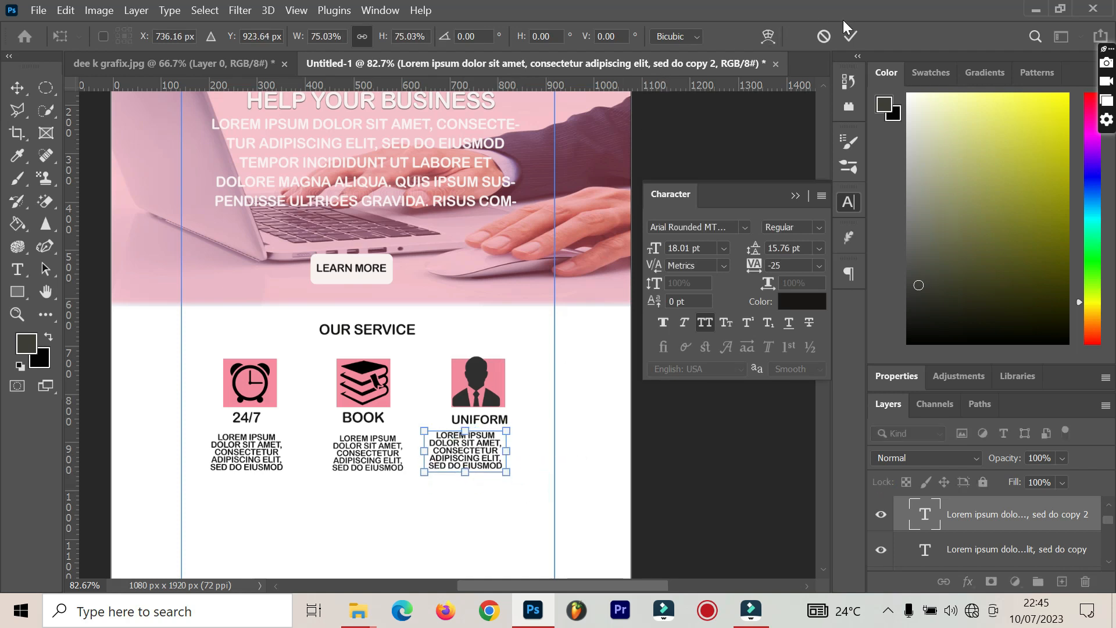
pyautogui.click(850, 36)
pyautogui.moveTo(475, 457); pyautogui.dragTo(487, 464)
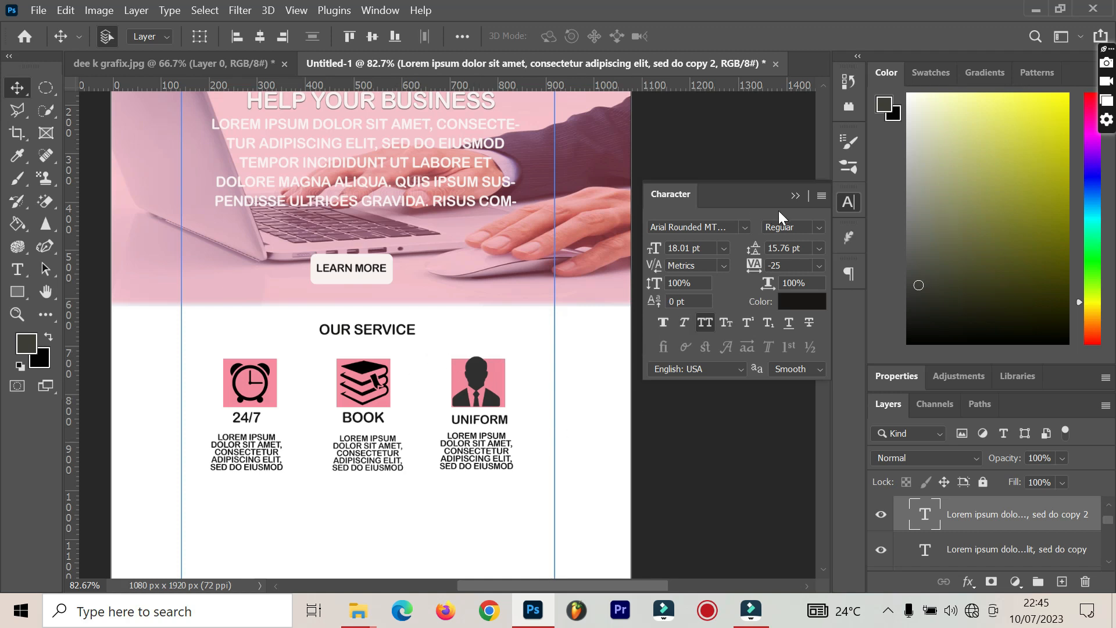
# Draw a full-width rectangle about 1089 by 353 px in the white space below the service columns.
pyautogui.click(795, 196)
pyautogui.moveTo(820, 265); pyautogui.dragTo(821, 298)
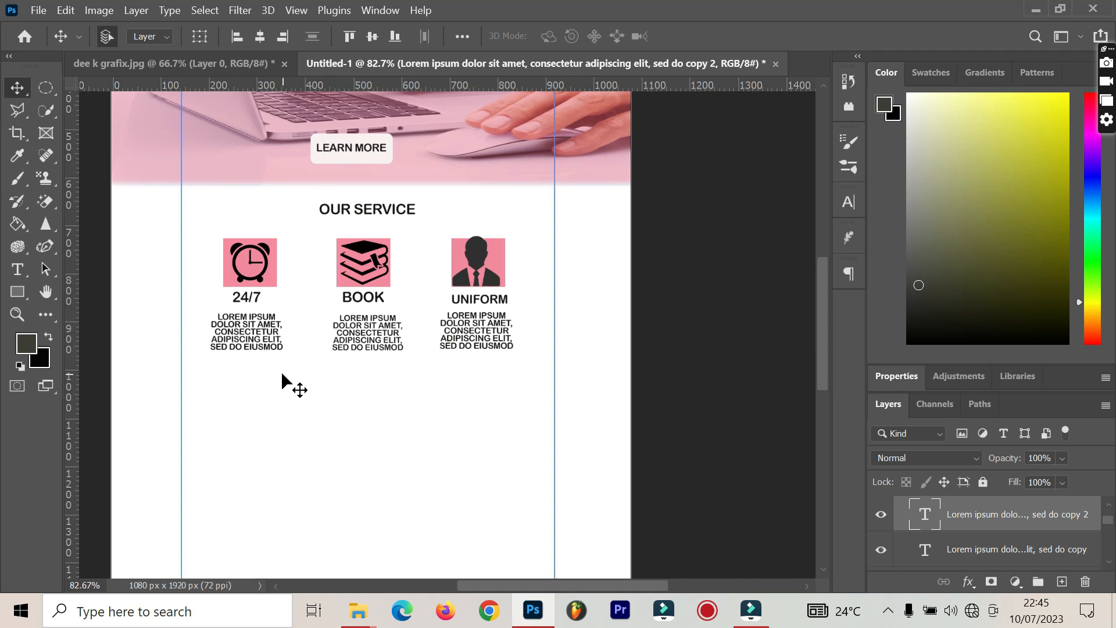
pyautogui.click(22, 290)
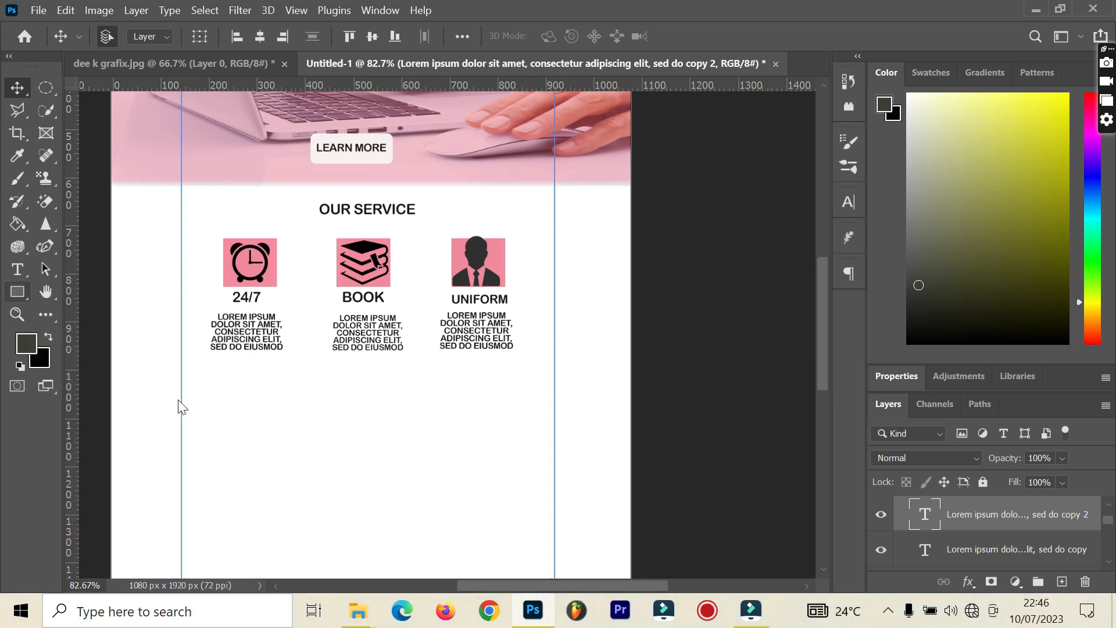
pyautogui.click(16, 296)
pyautogui.click(35, 295)
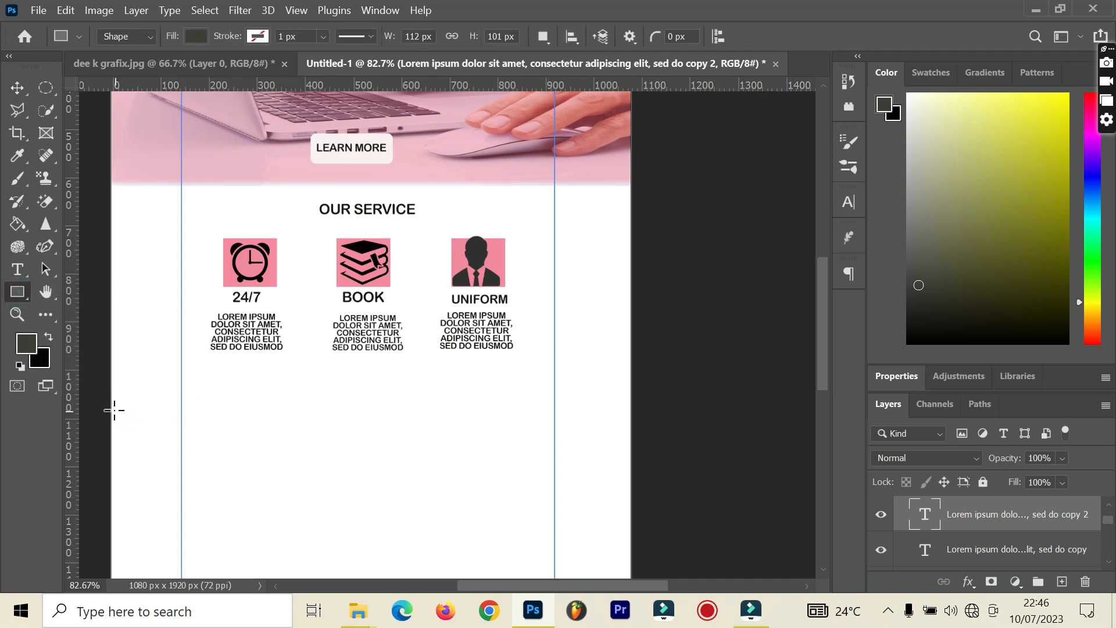
pyautogui.moveTo(113, 408); pyautogui.dragTo(636, 535)
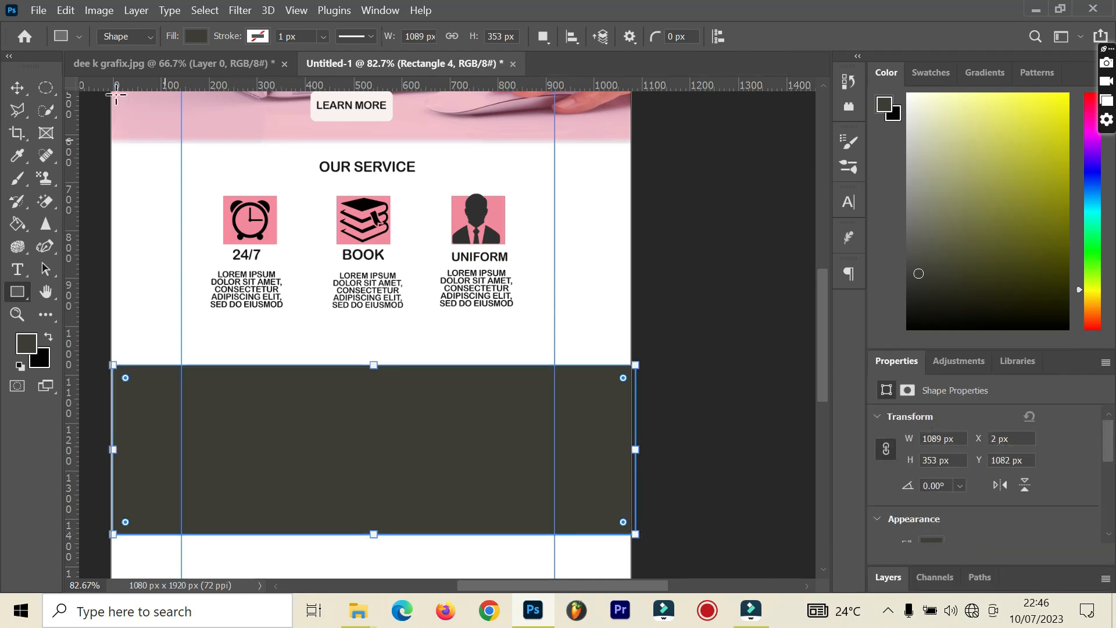
# Fill the new rectangle with the recently used cyan colour.
pyautogui.click(194, 38)
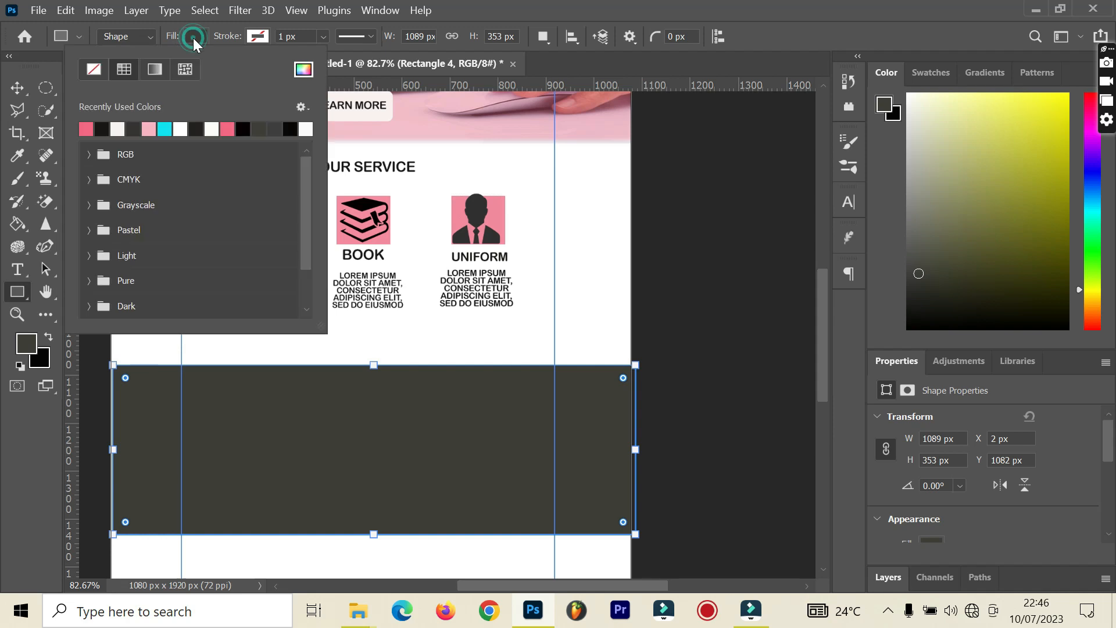
pyautogui.click(164, 129)
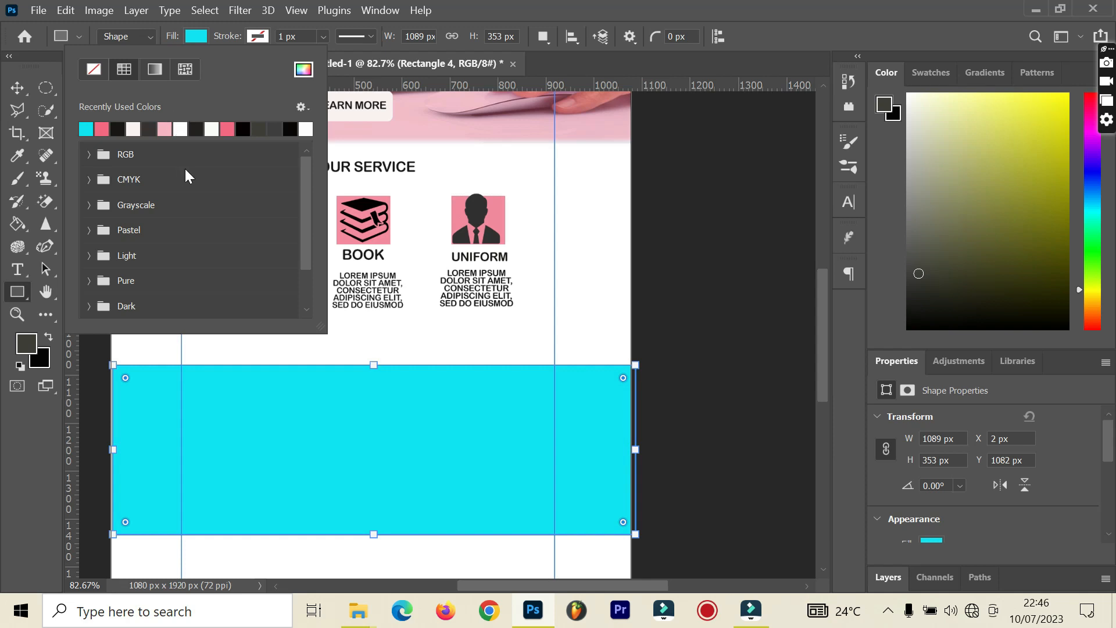
pyautogui.click(17, 88)
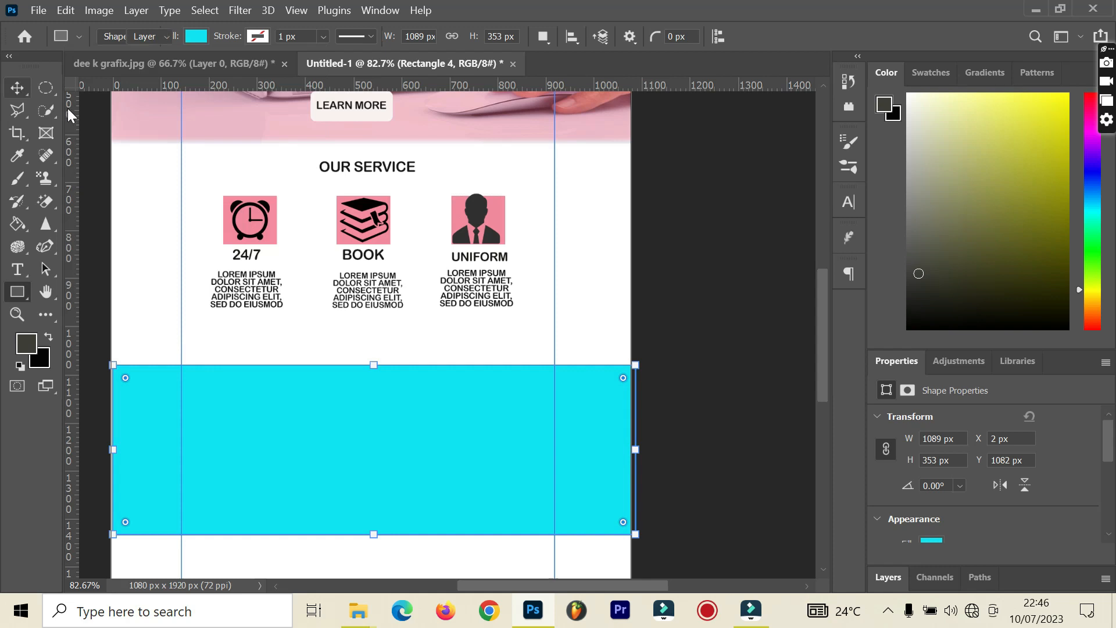
# Set the cyan rectangle's blending mode to Pin Light and its layer opacity to 43%.
pyautogui.click(889, 577)
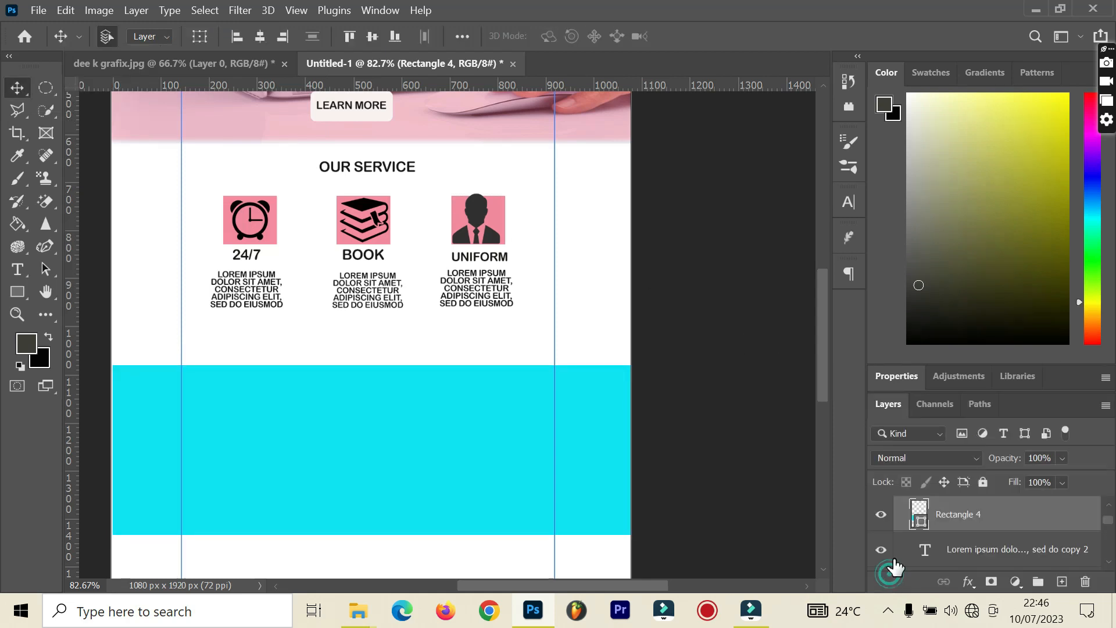
pyautogui.click(911, 464)
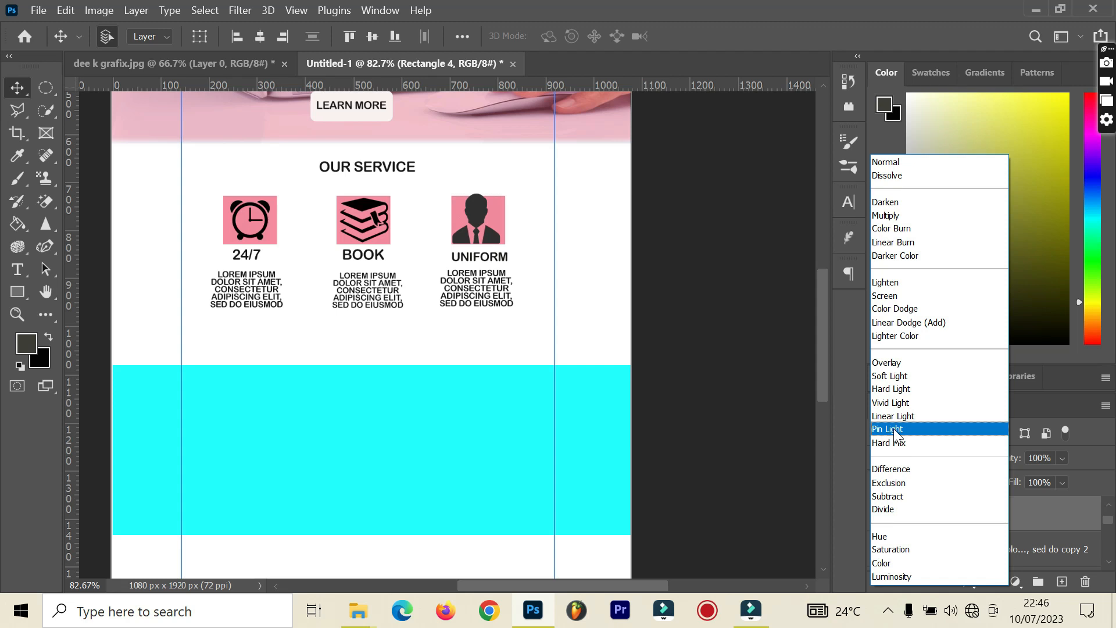
pyautogui.click(894, 428)
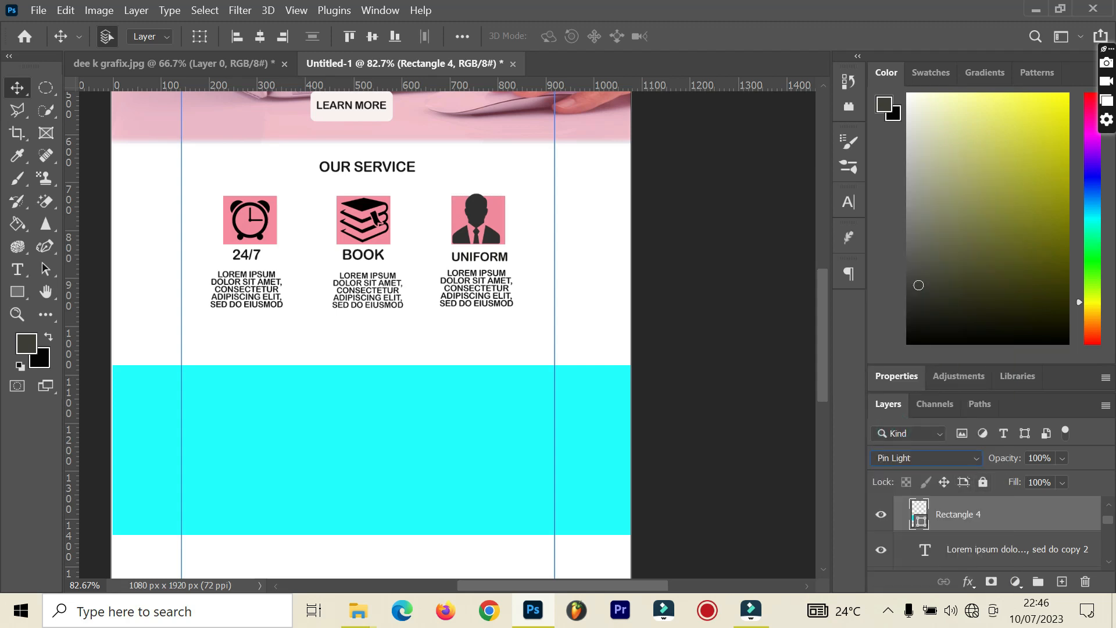
pyautogui.click(1062, 458)
pyautogui.moveTo(1085, 477); pyautogui.dragTo(1071, 479)
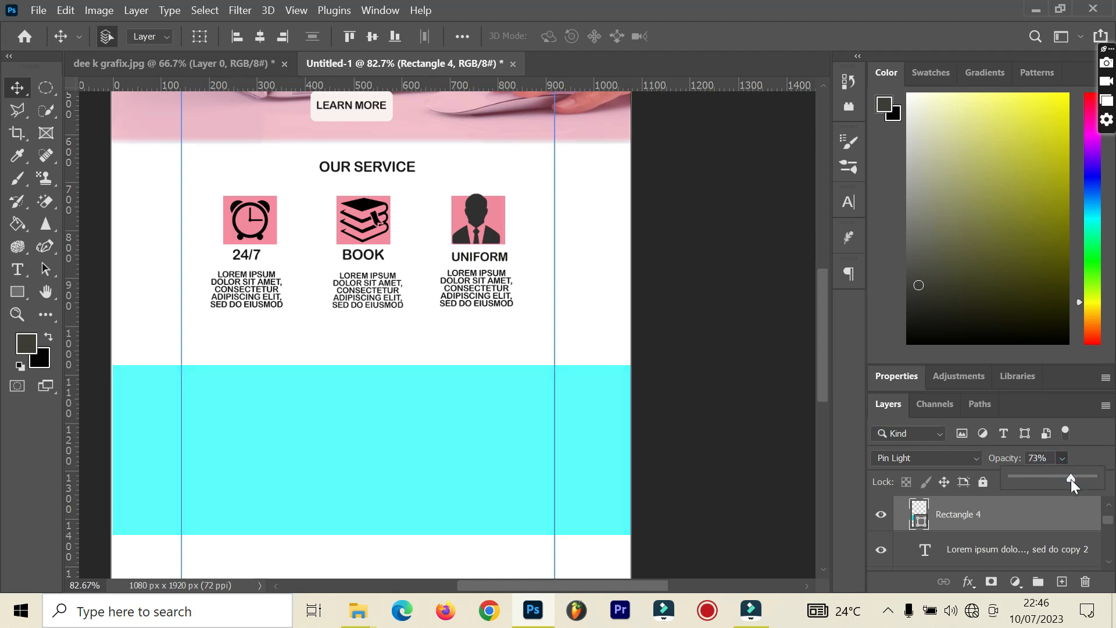
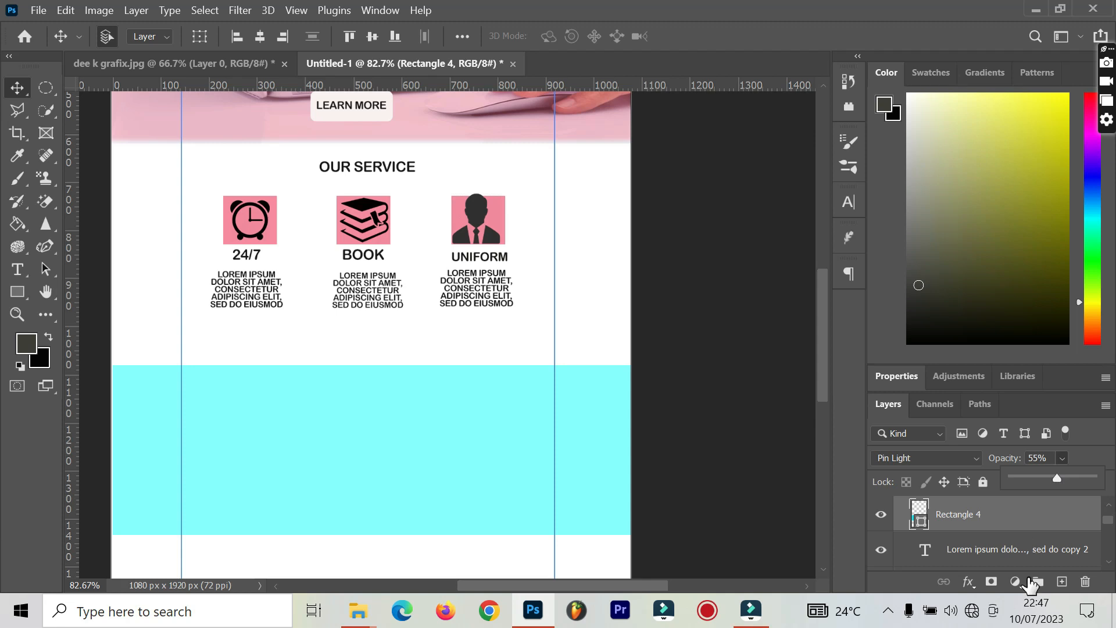
pyautogui.scroll(-1, 576, 367)
pyautogui.scroll(1, 582, 367)
pyautogui.scroll(-1, 589, 367)
pyautogui.scroll(-1, 592, 378)
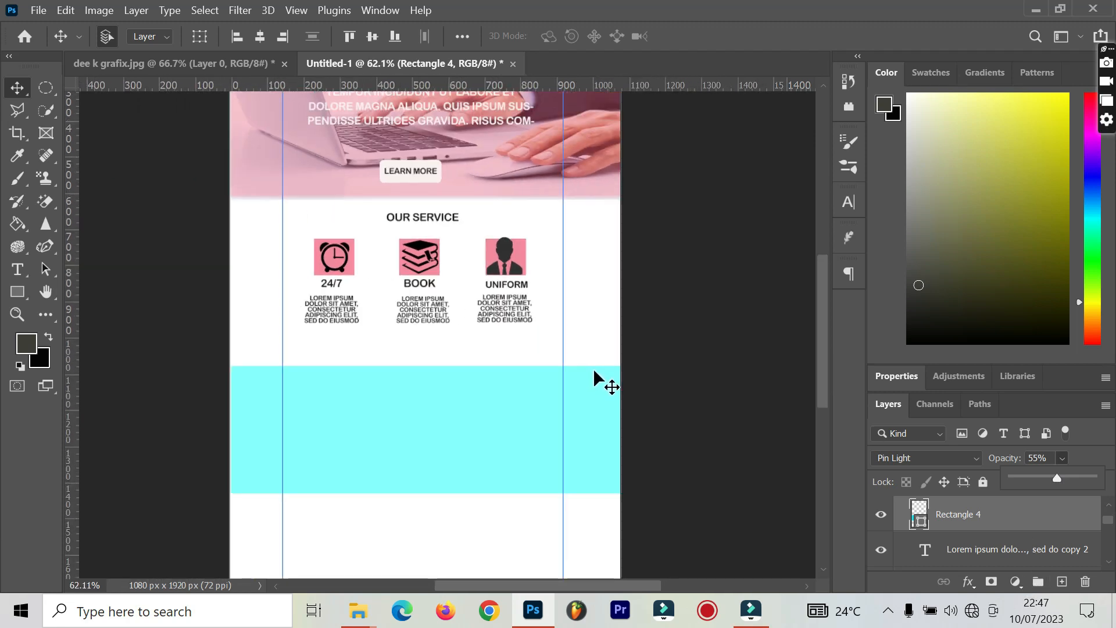
pyautogui.scroll(-1, 594, 369)
pyautogui.scroll(3, 595, 369)
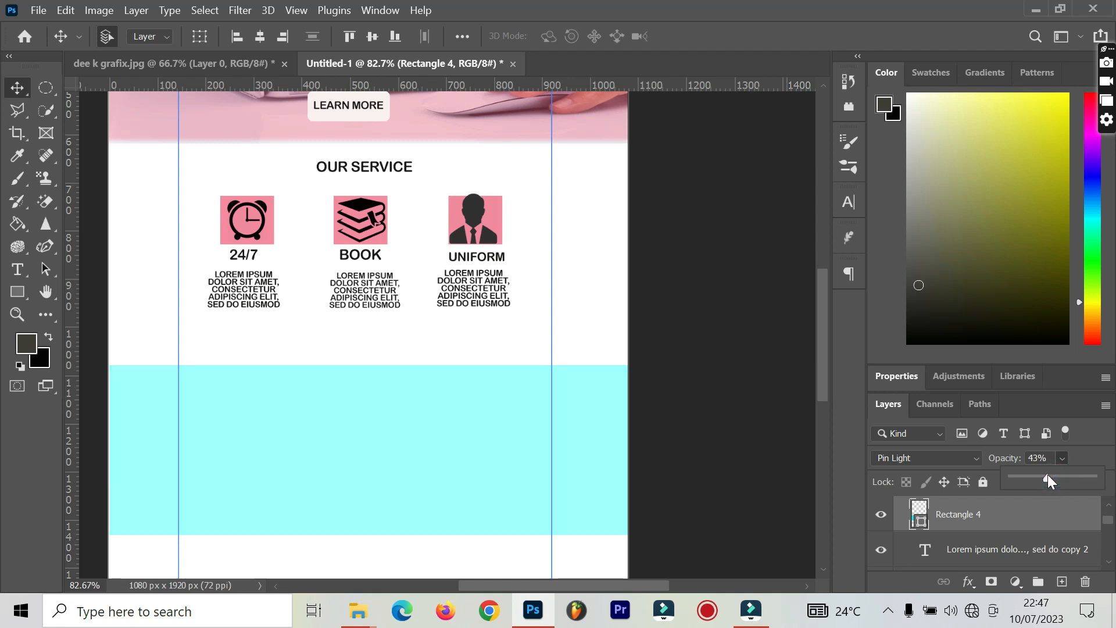
pyautogui.click(505, 437)
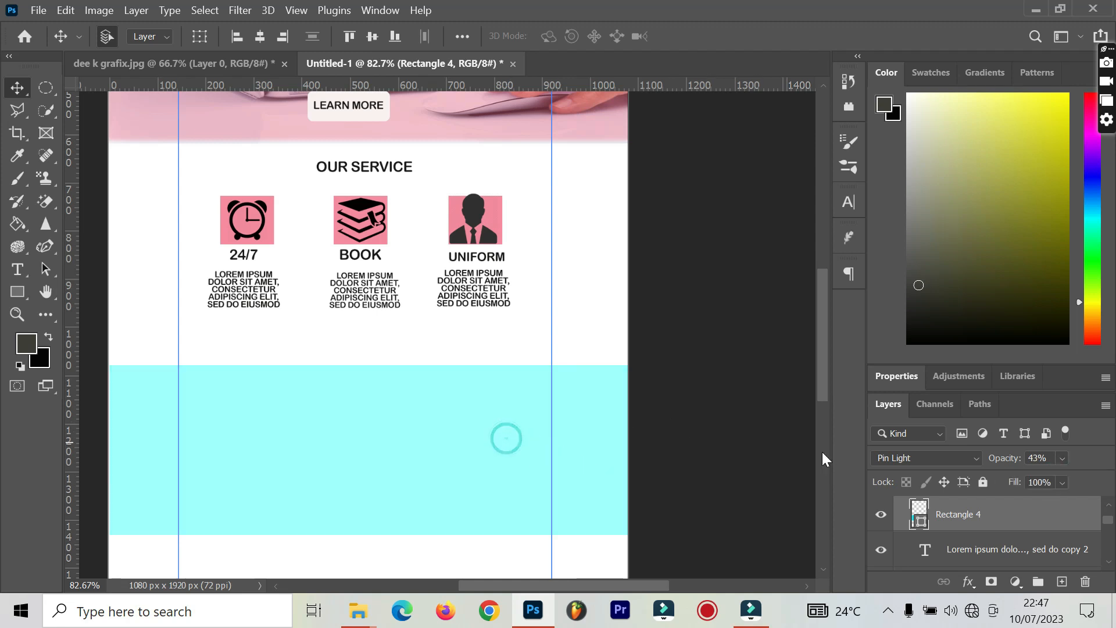
# Try the Linear Light blending mode on the cyan rectangle and switch it back to Pin Light.
pyautogui.click(892, 465)
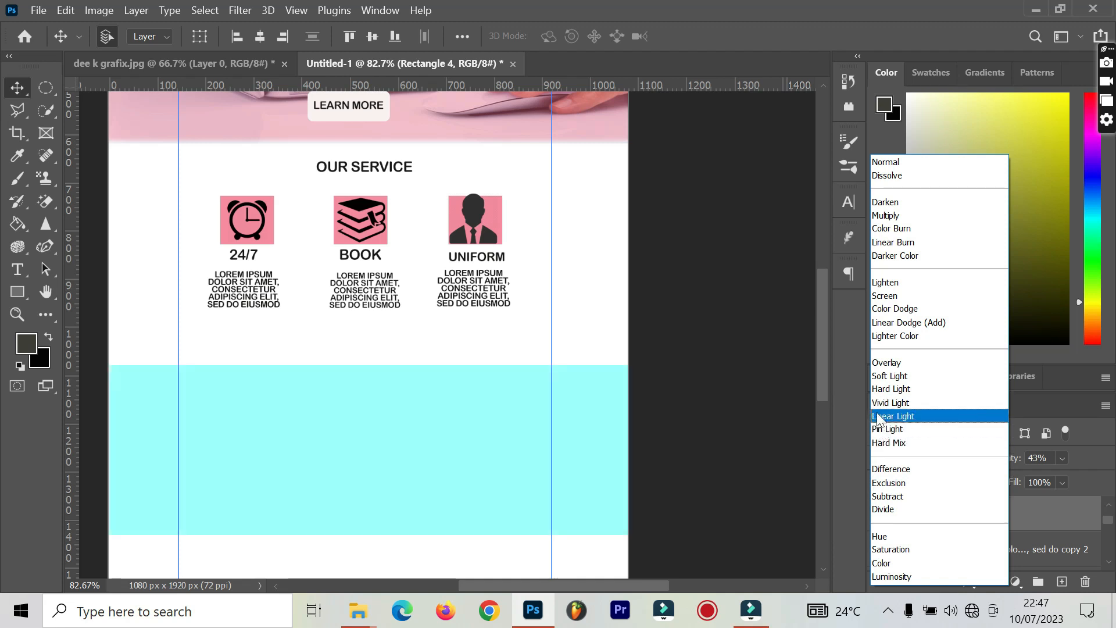
pyautogui.click(878, 415)
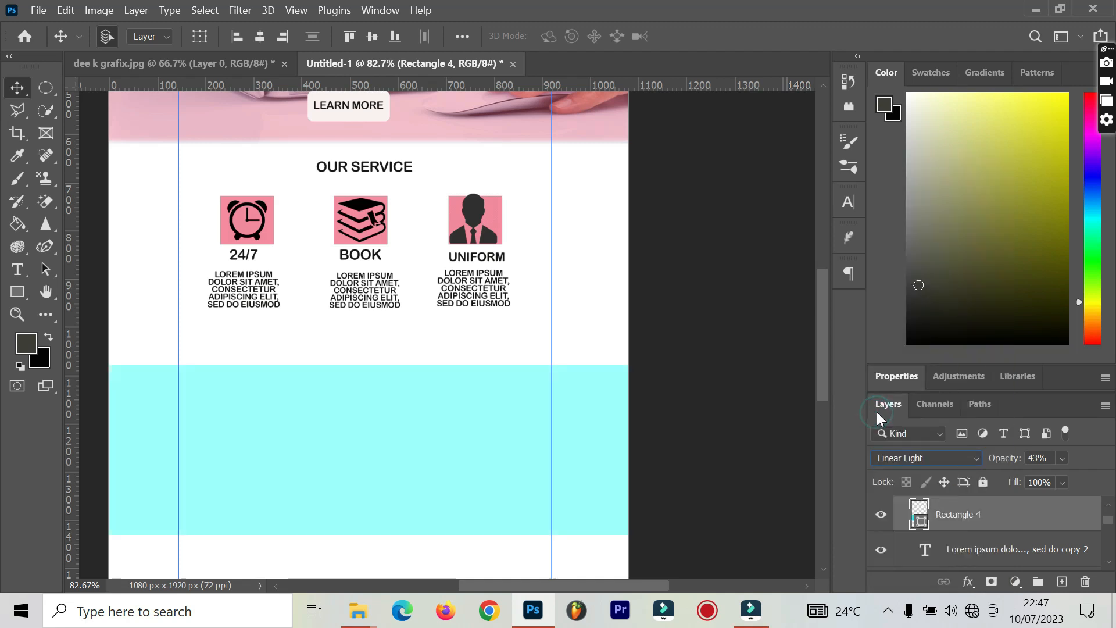
pyautogui.click(888, 454)
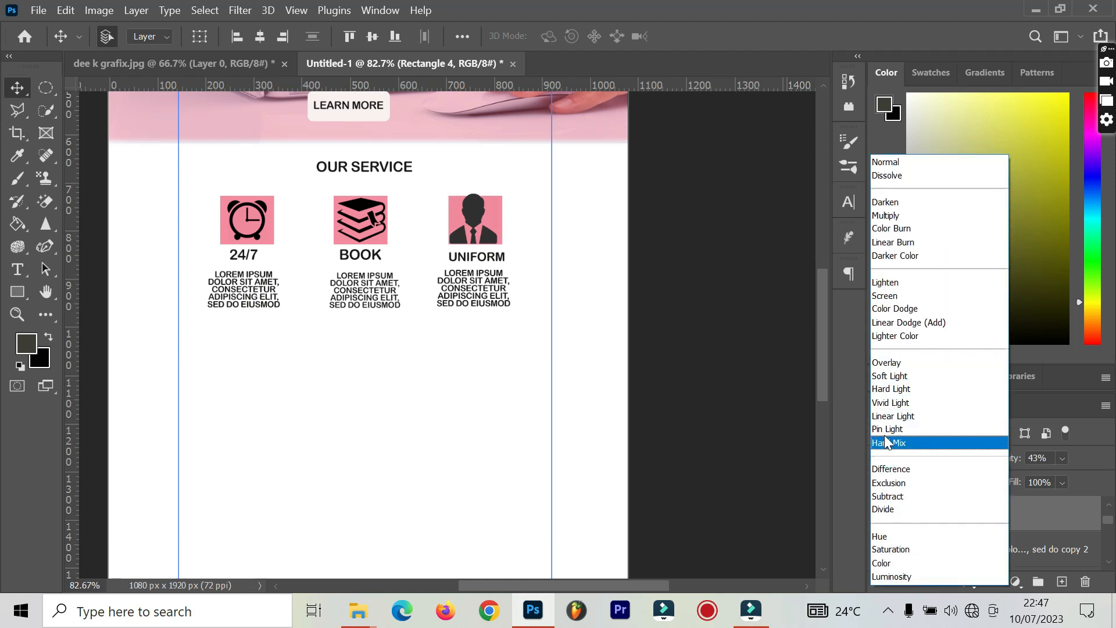
pyautogui.click(885, 431)
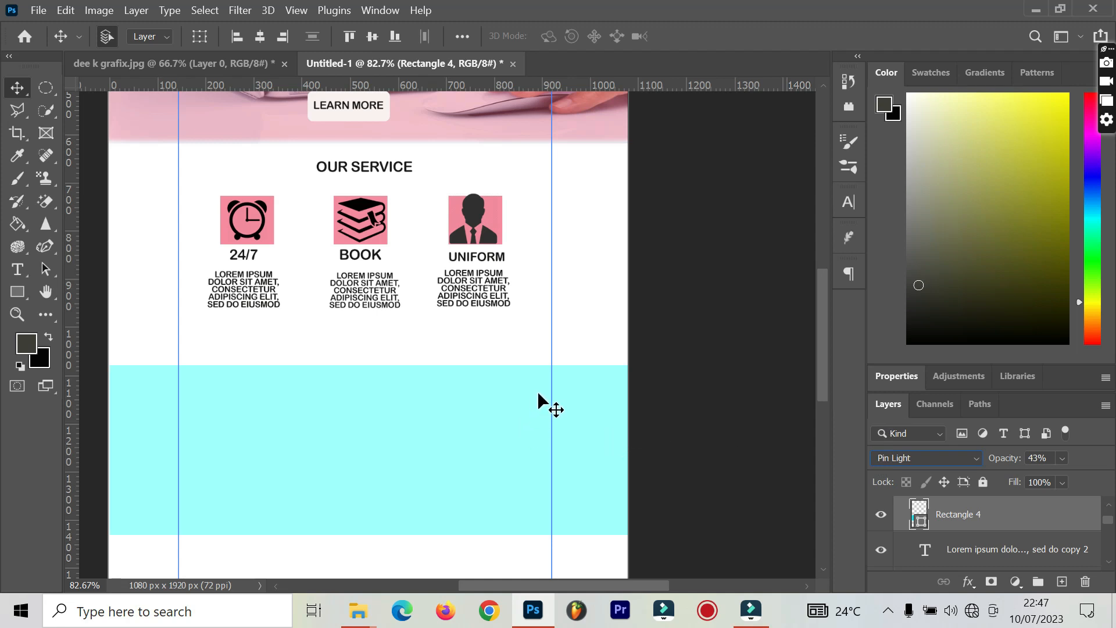
pyautogui.click(702, 351)
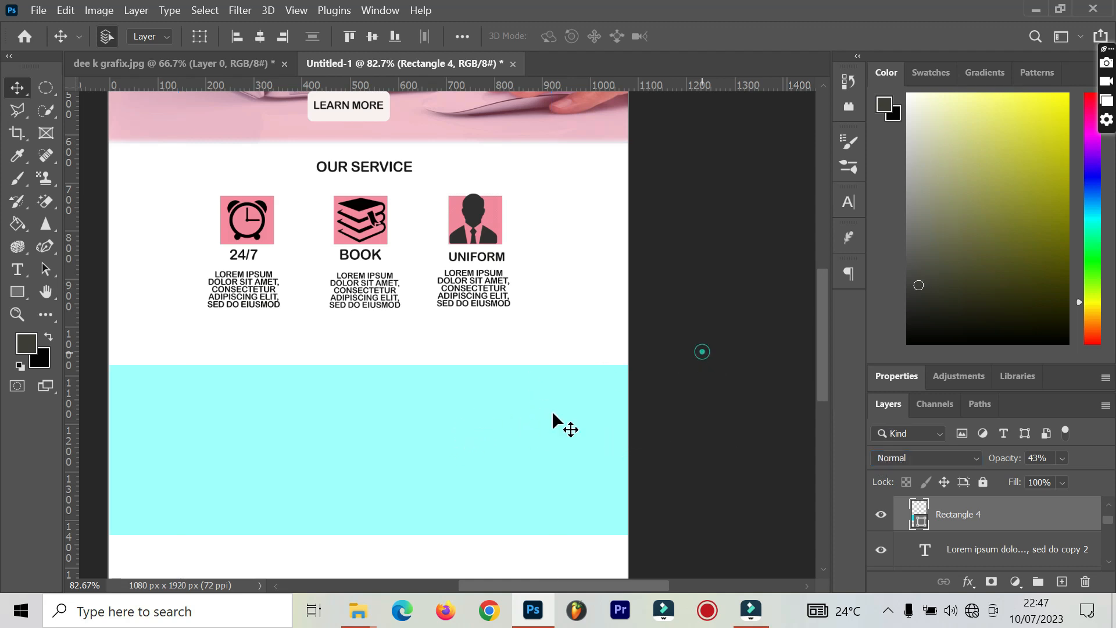
pyautogui.click(362, 452)
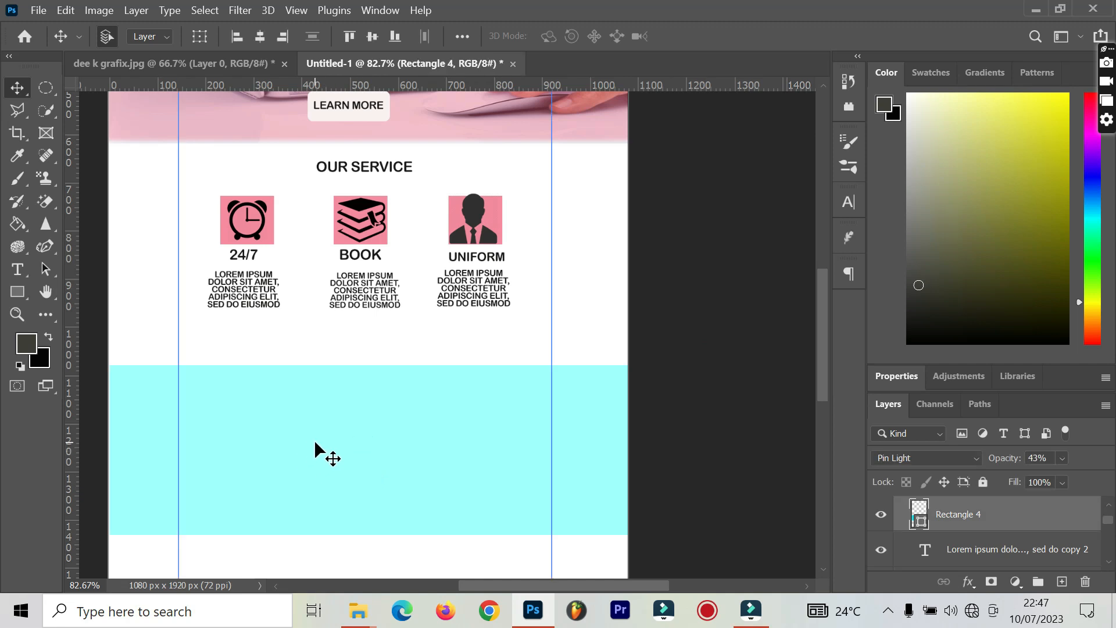
# Add a centred 24 pt text box reading "ABOUT" in the white space just above the cyan rectangle.
pyautogui.click(17, 269)
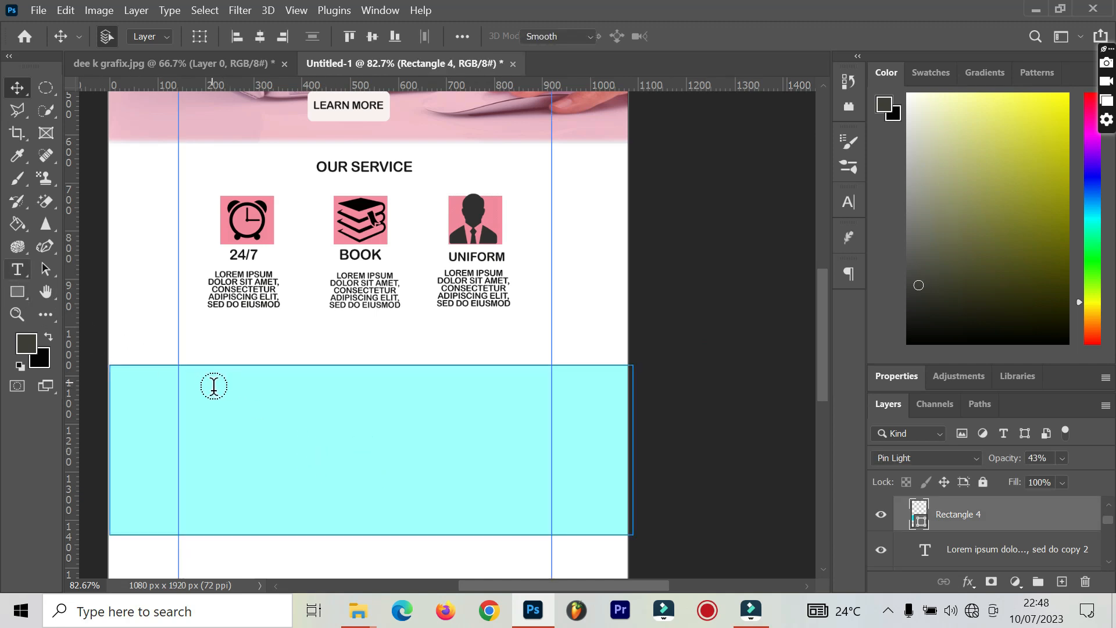
pyautogui.click(233, 337)
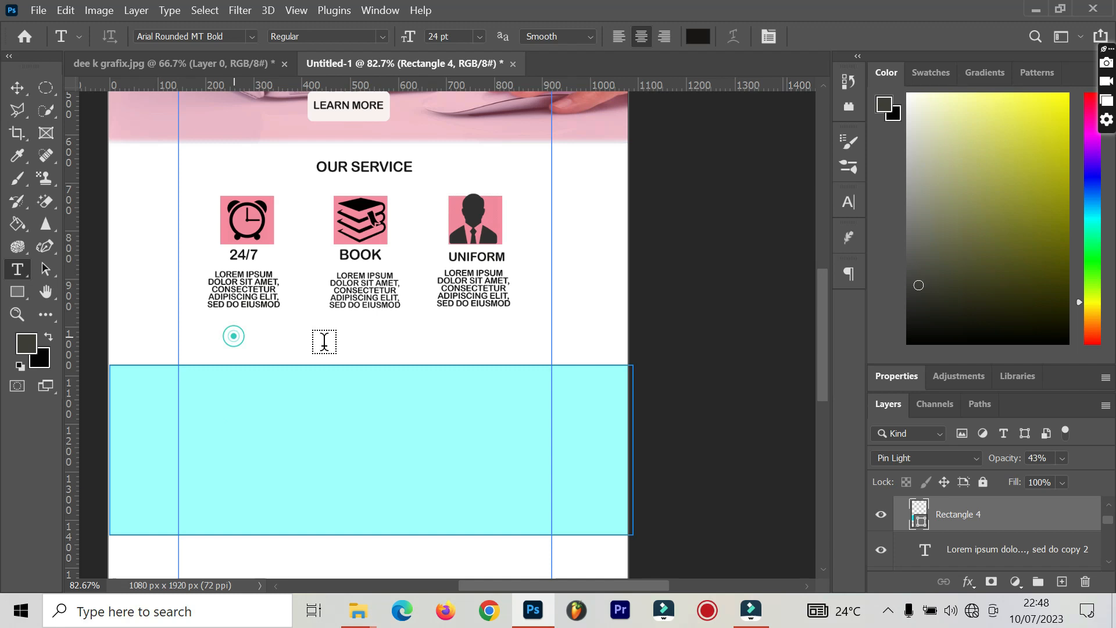
pyautogui.moveTo(335, 344); pyautogui.dragTo(337, 357)
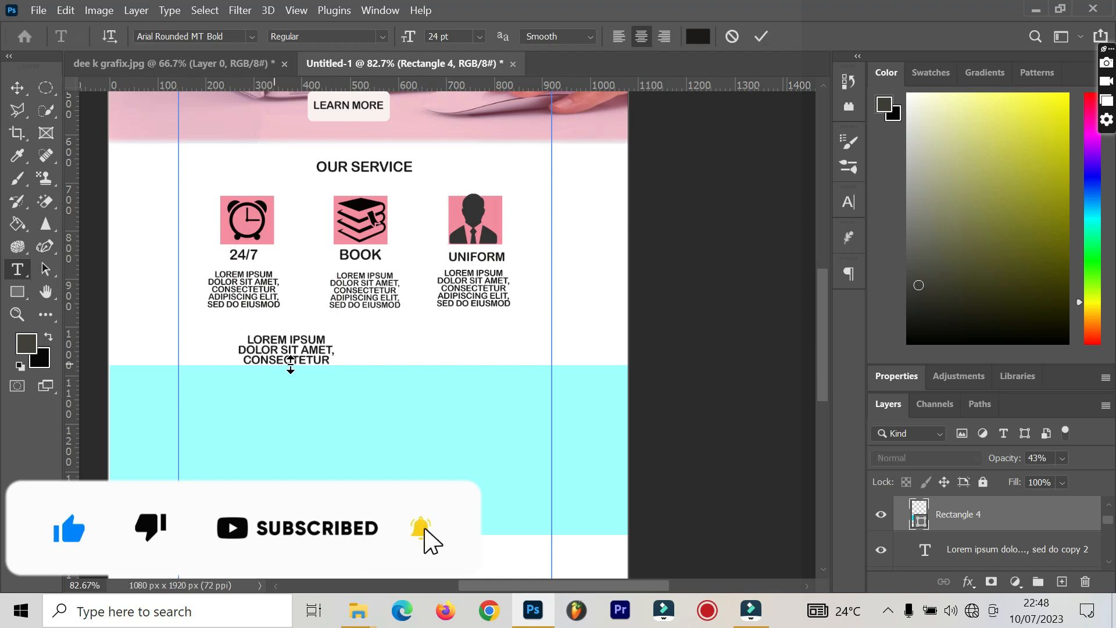
pyautogui.press('BackSpace')
pyautogui.write('ABOUT')
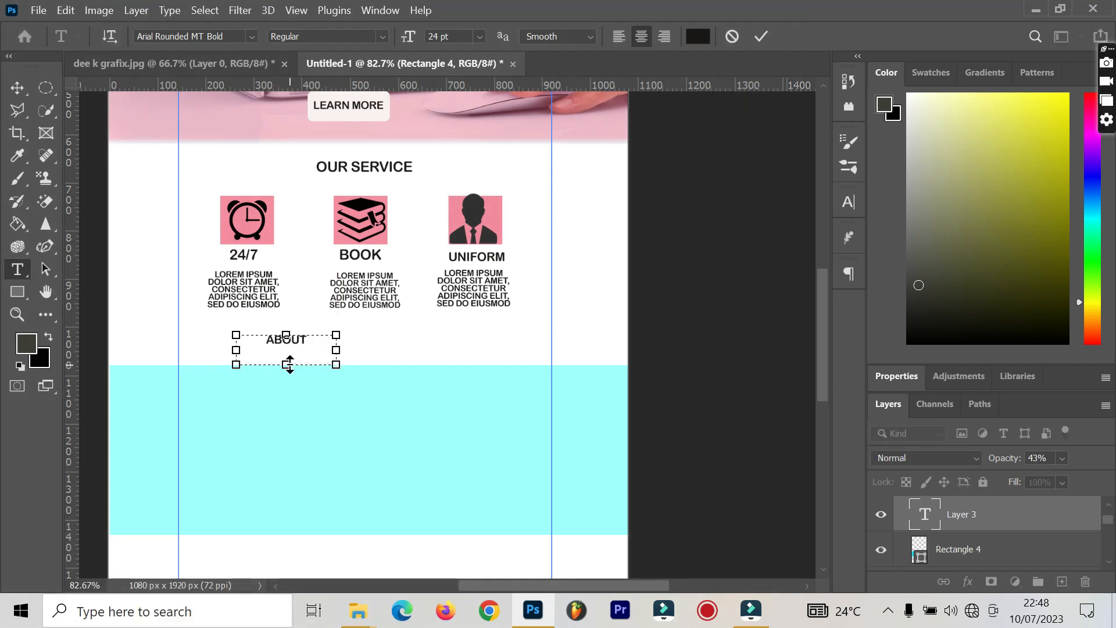
pyautogui.click(762, 36)
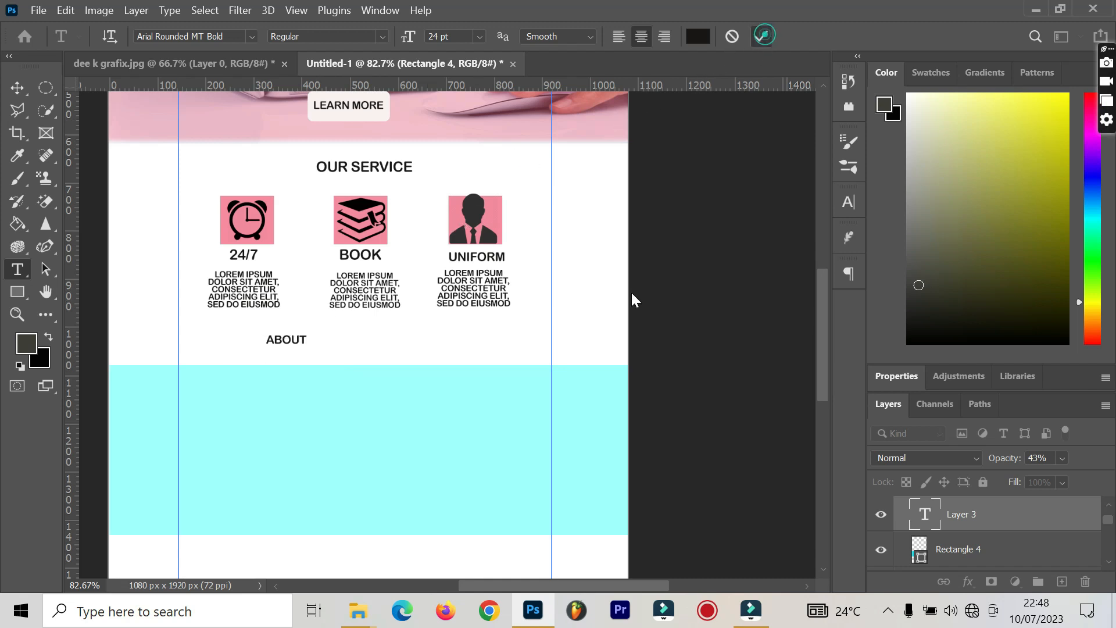
# Scale the ABOUT heading to about 123% and move it to the upper-left area of the cyan rectangle.
pyautogui.hotkey('ctrl', 't')
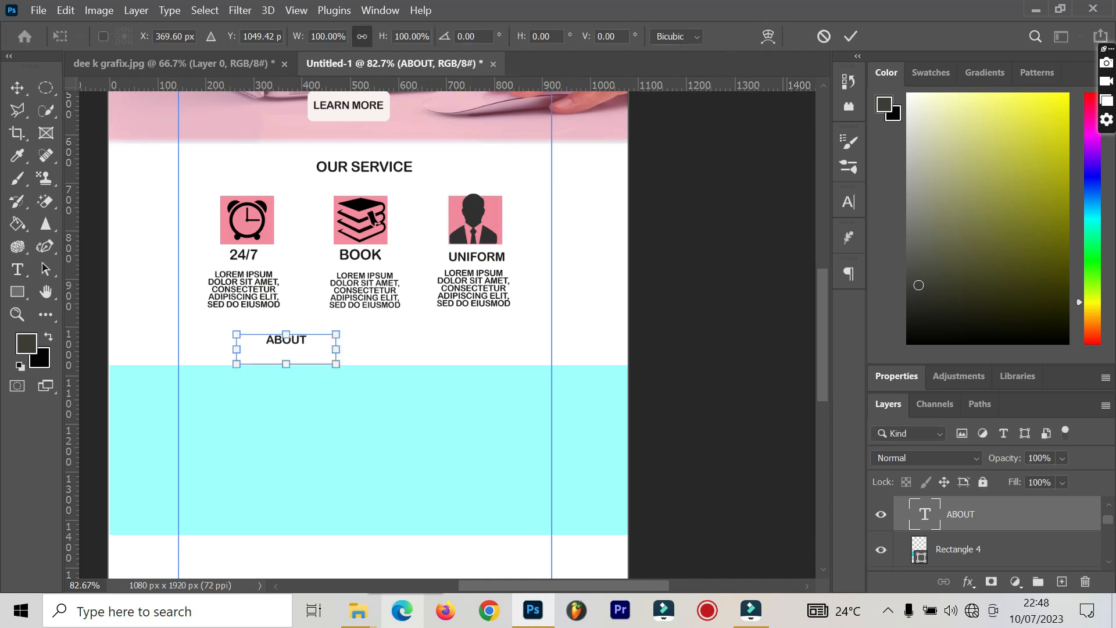
pyautogui.moveTo(337, 364); pyautogui.dragTo(360, 371)
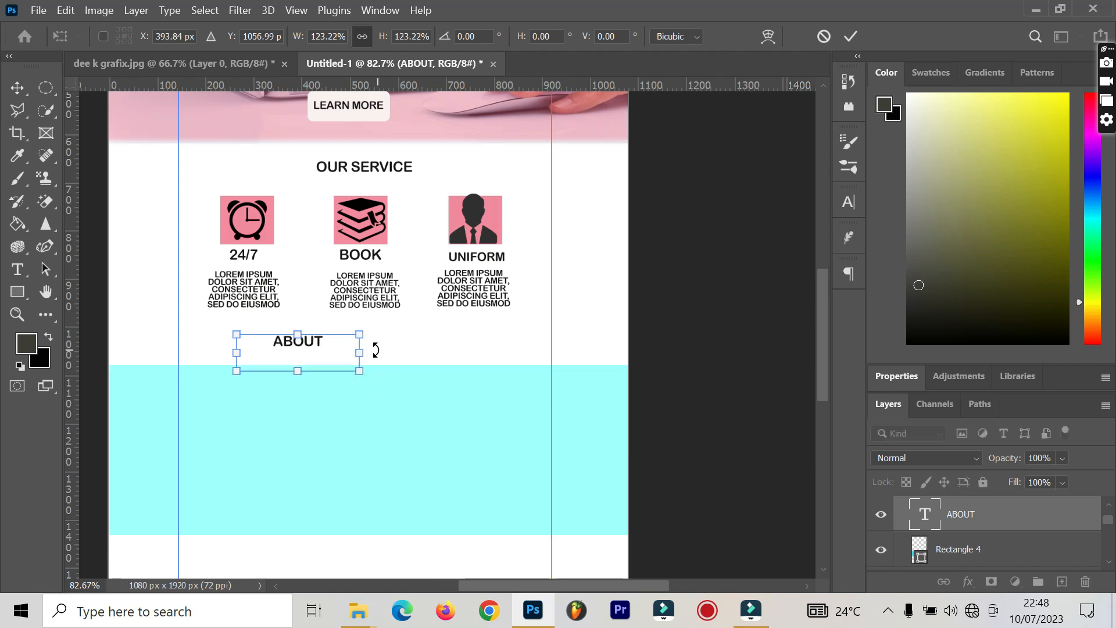
pyautogui.click(851, 36)
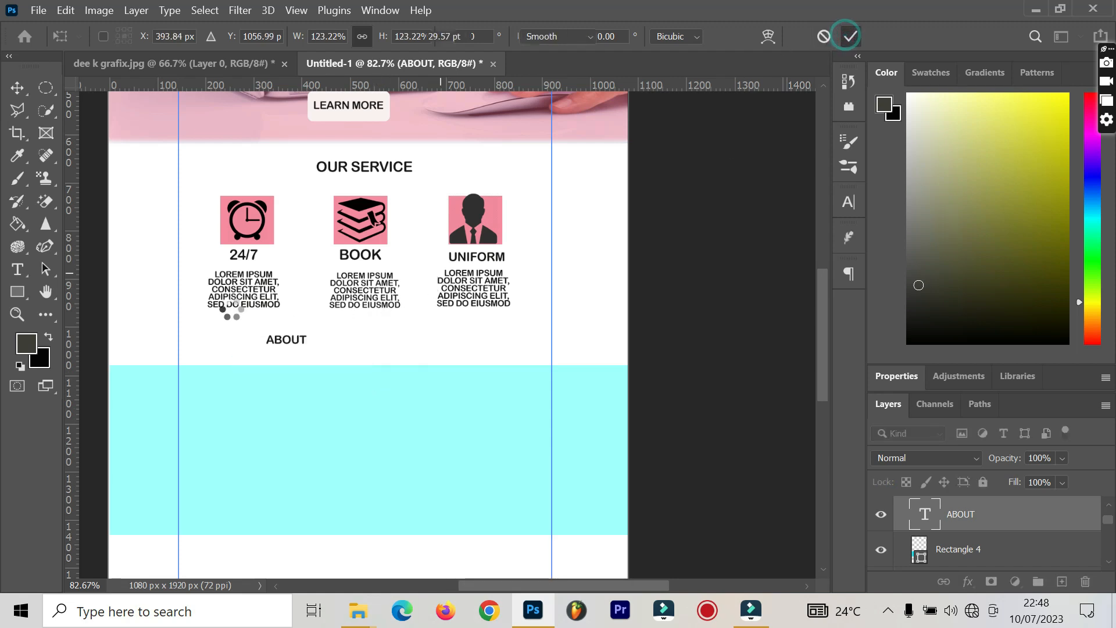
pyautogui.click(18, 88)
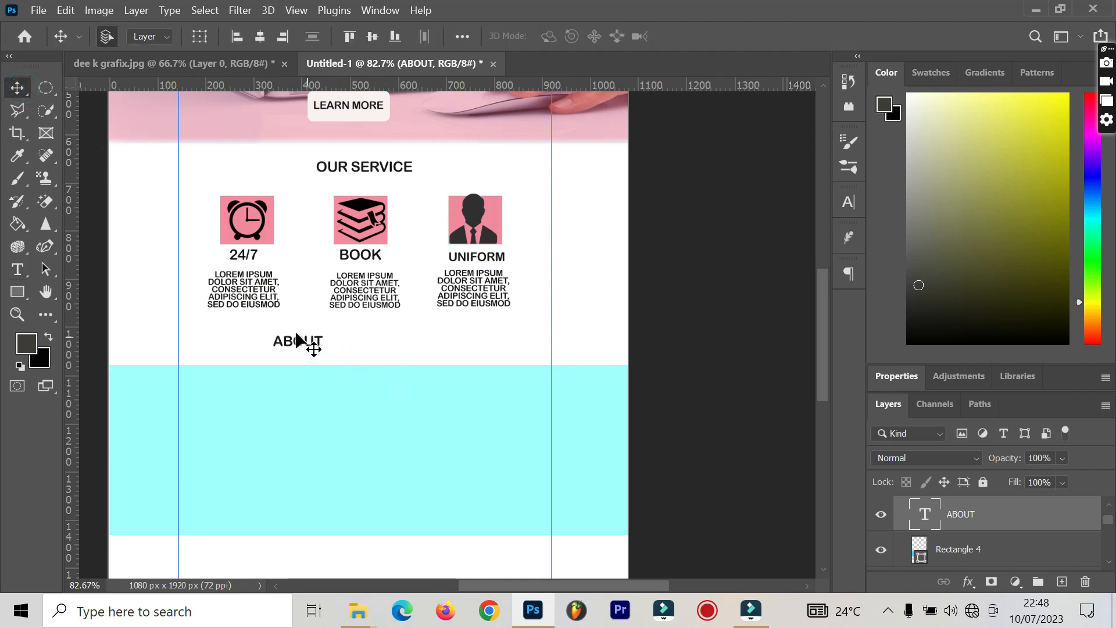
pyautogui.moveTo(291, 343); pyautogui.dragTo(239, 384)
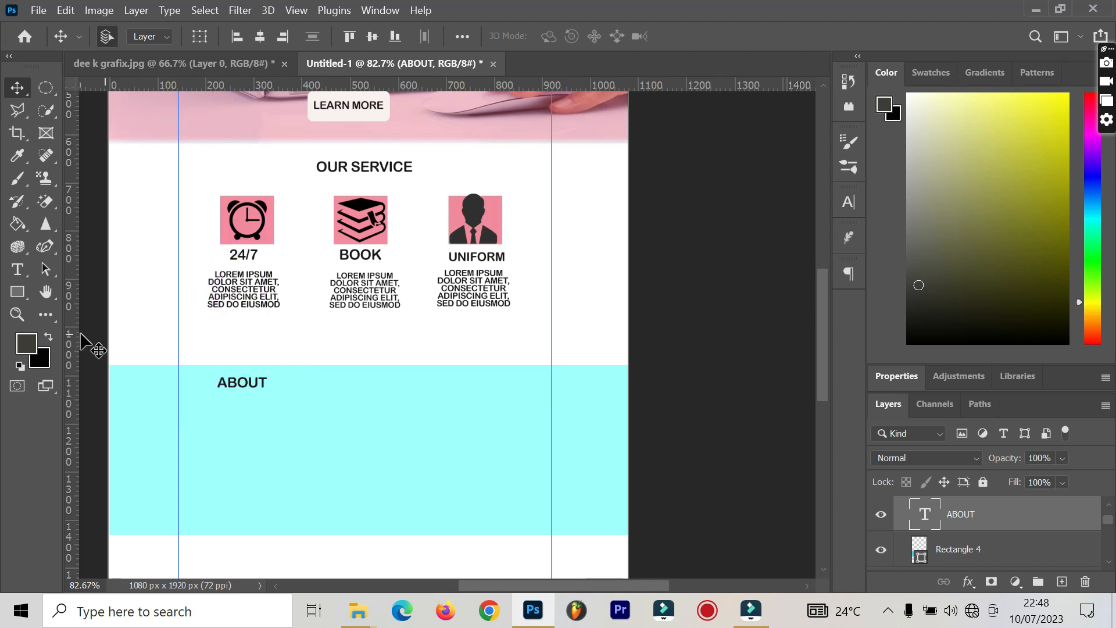
# Add a left-aligned 24 pt lorem ipsum placeholder paragraph under the ABOUT heading.
pyautogui.click(18, 271)
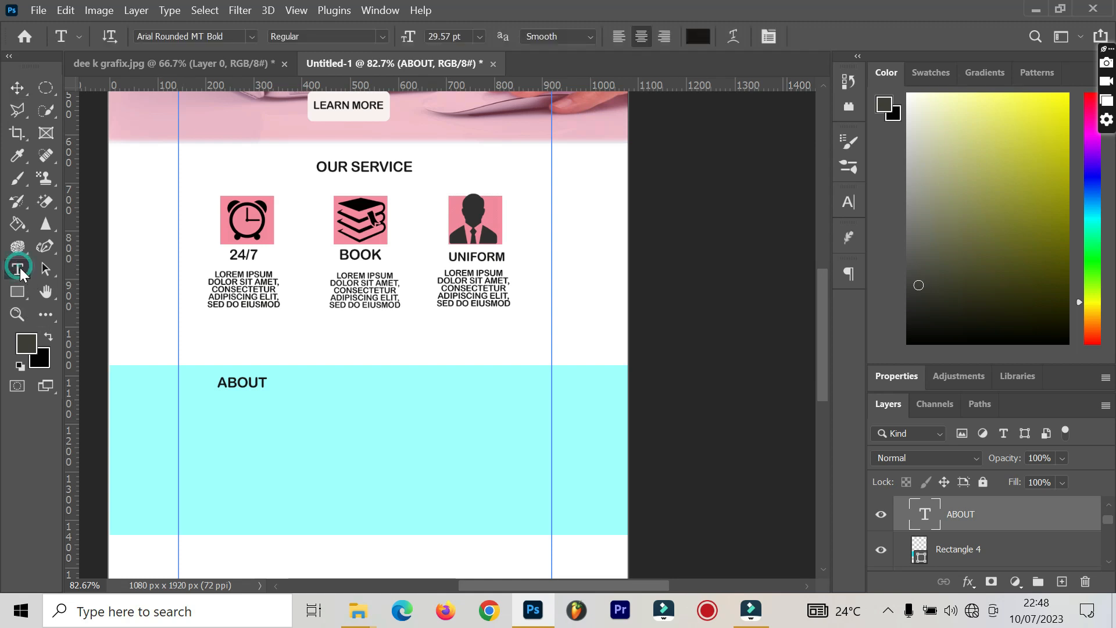
pyautogui.moveTo(204, 397); pyautogui.dragTo(375, 502)
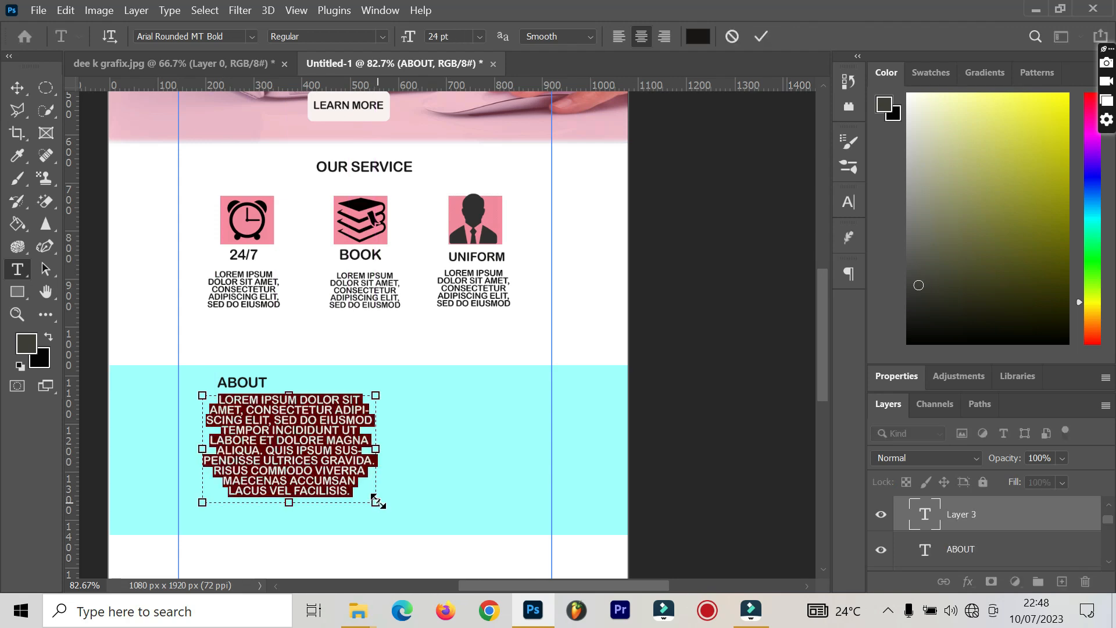
pyautogui.click(618, 38)
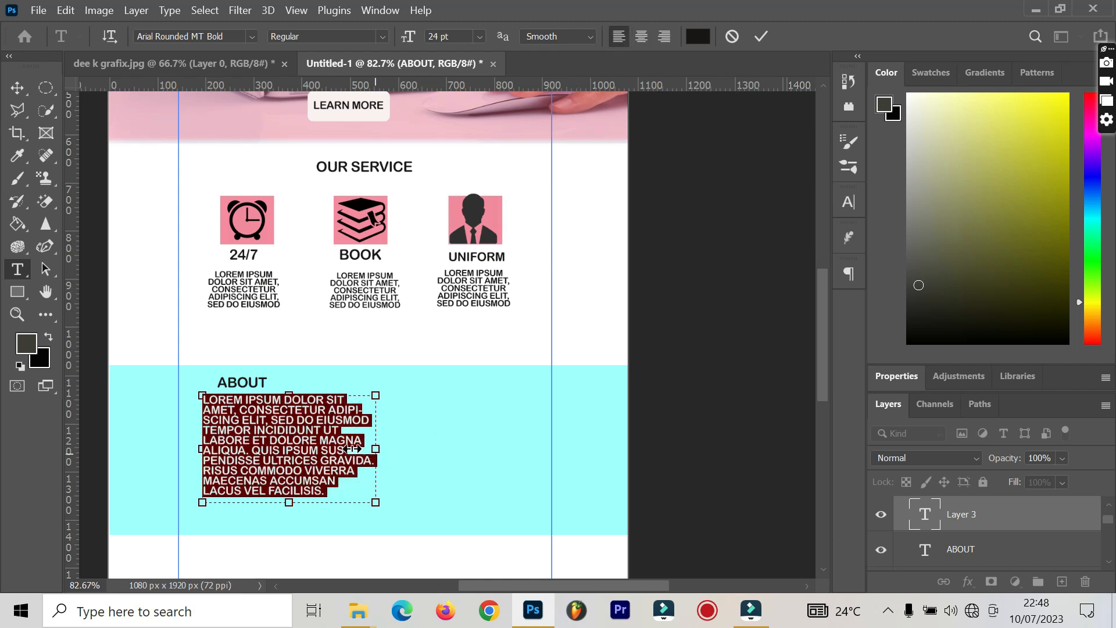
pyautogui.click(16, 88)
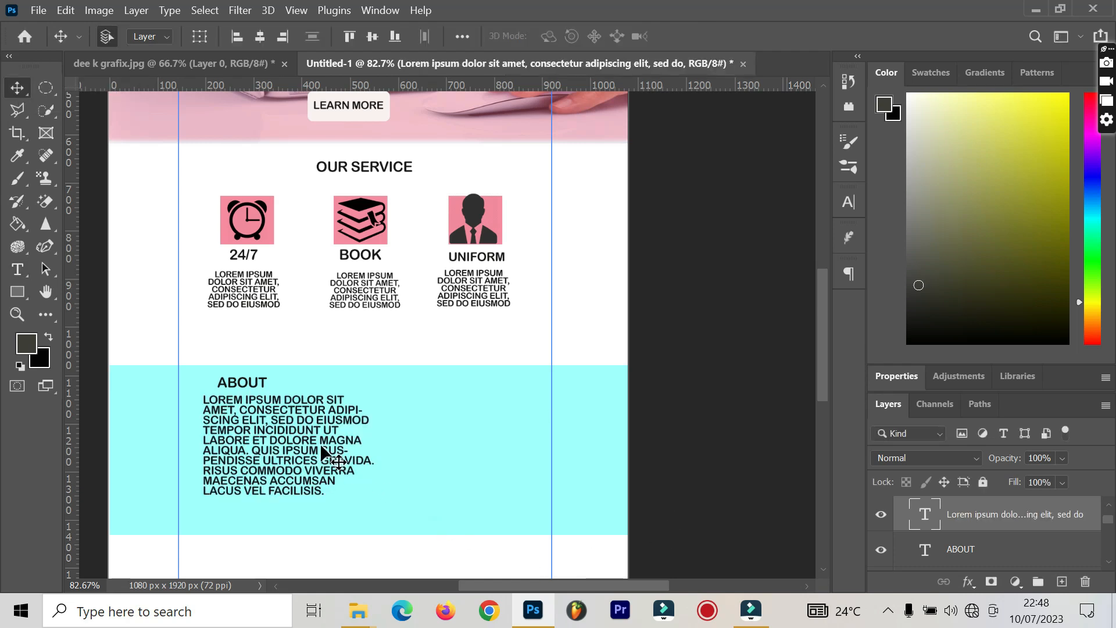
# Set the text colour of the ABOUT placeholder paragraph to dark grey #454242.
pyautogui.doubleClick(320, 445)
pyautogui.click(697, 36)
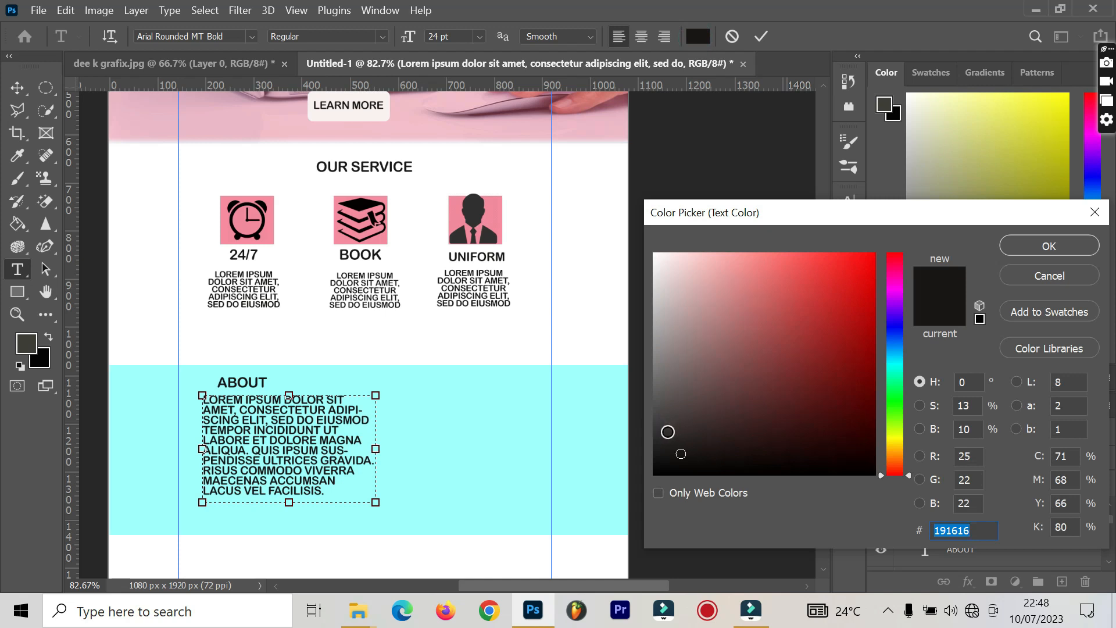
pyautogui.click(666, 431)
pyautogui.moveTo(667, 431); pyautogui.dragTo(673, 350)
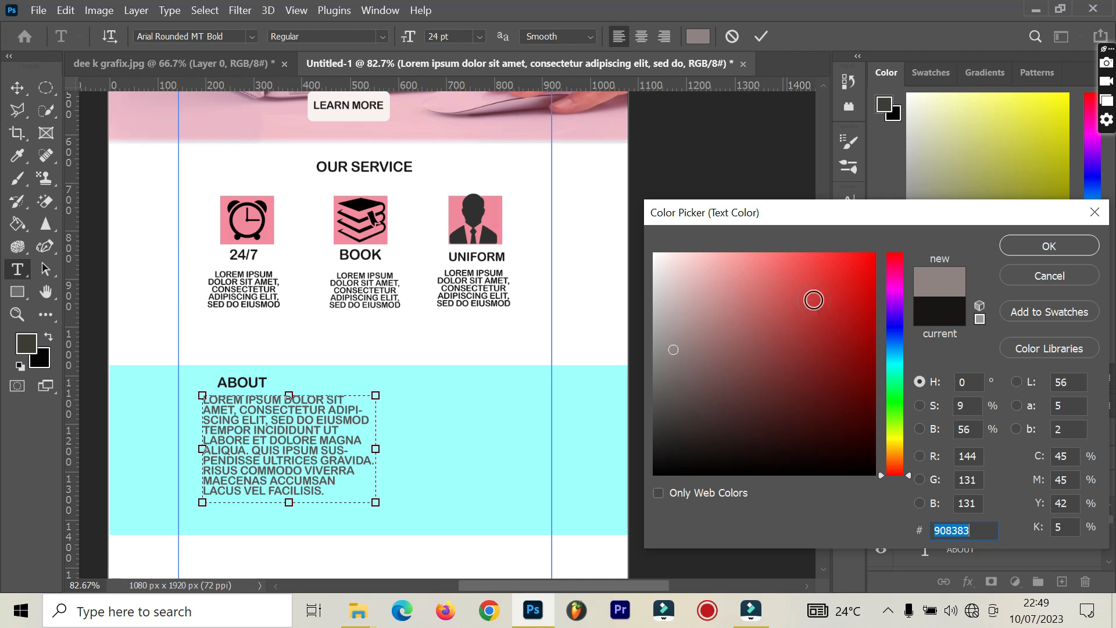
pyautogui.click(806, 313)
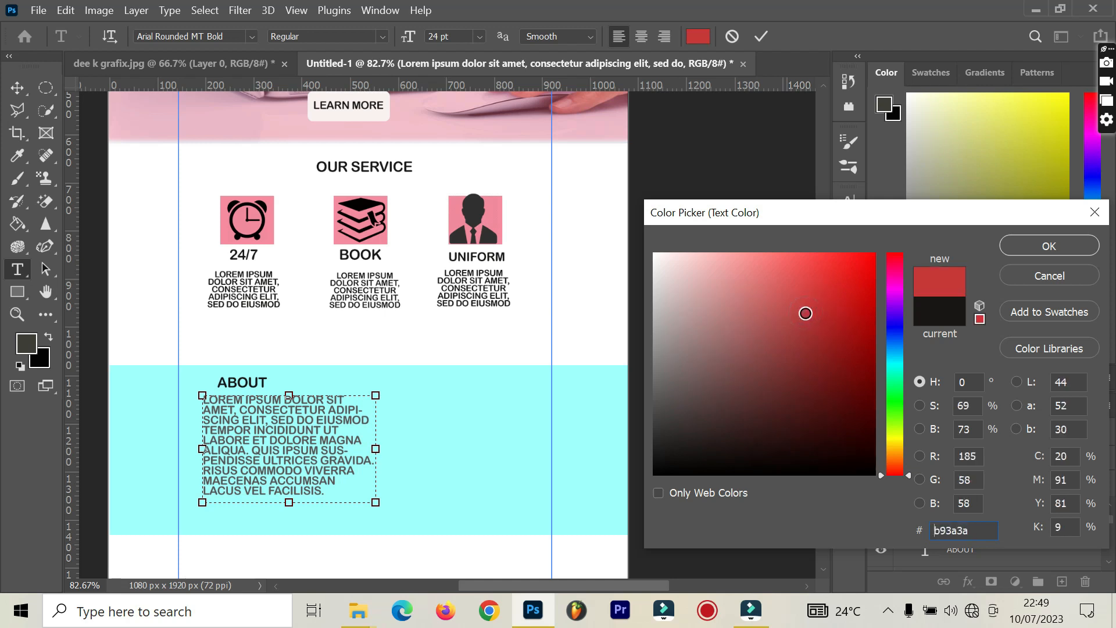
pyautogui.click(844, 304)
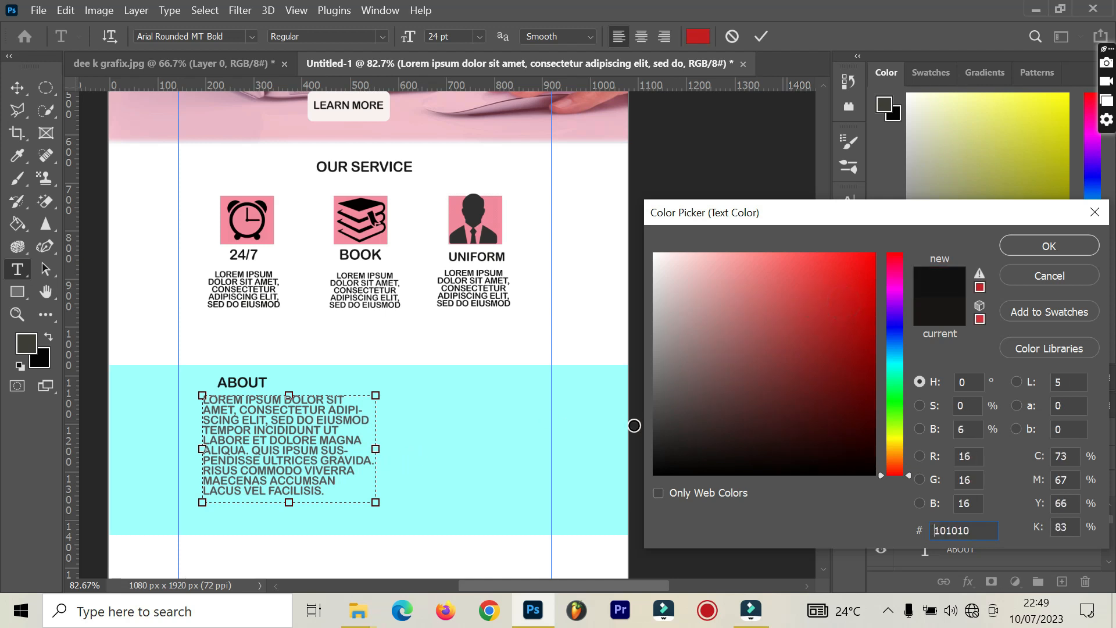
pyautogui.click(673, 393)
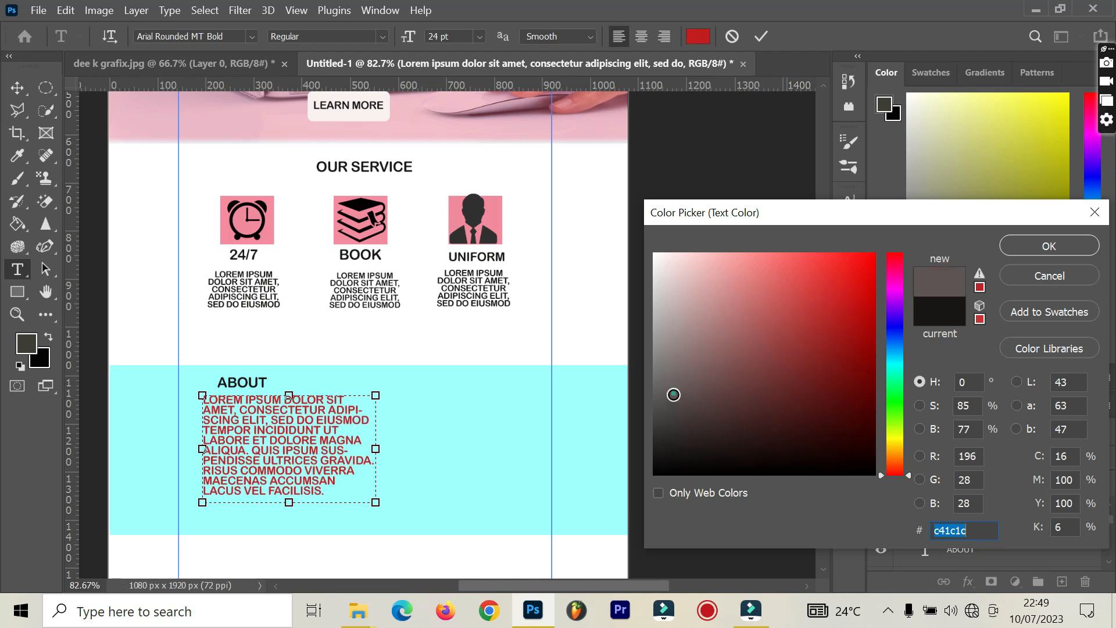
pyautogui.moveTo(665, 399); pyautogui.dragTo(657, 430)
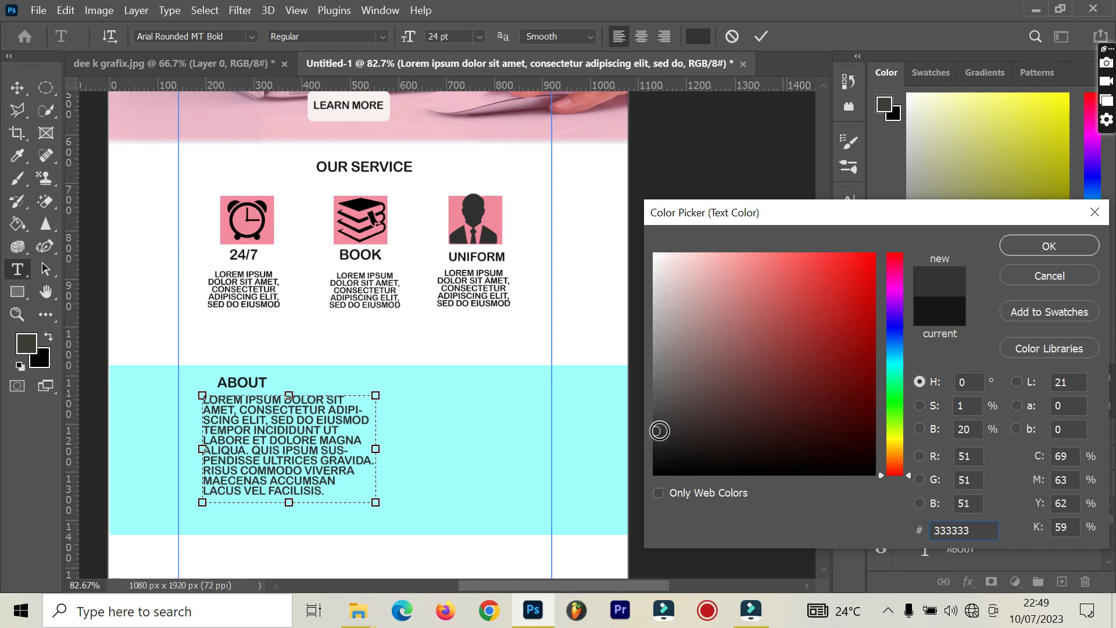
pyautogui.click(663, 415)
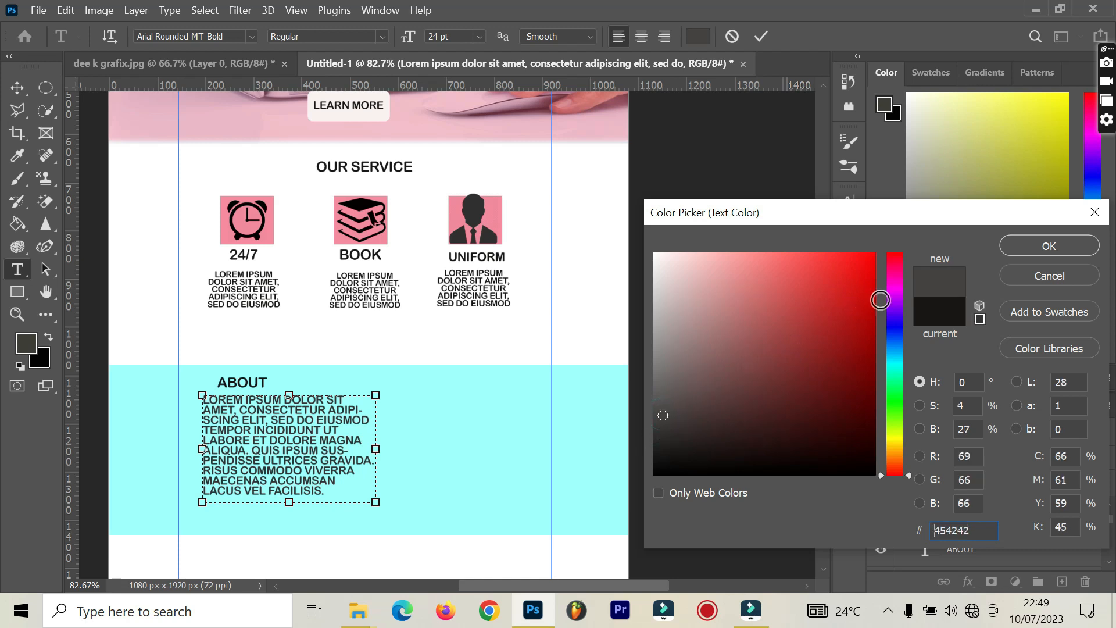
pyautogui.click(1049, 245)
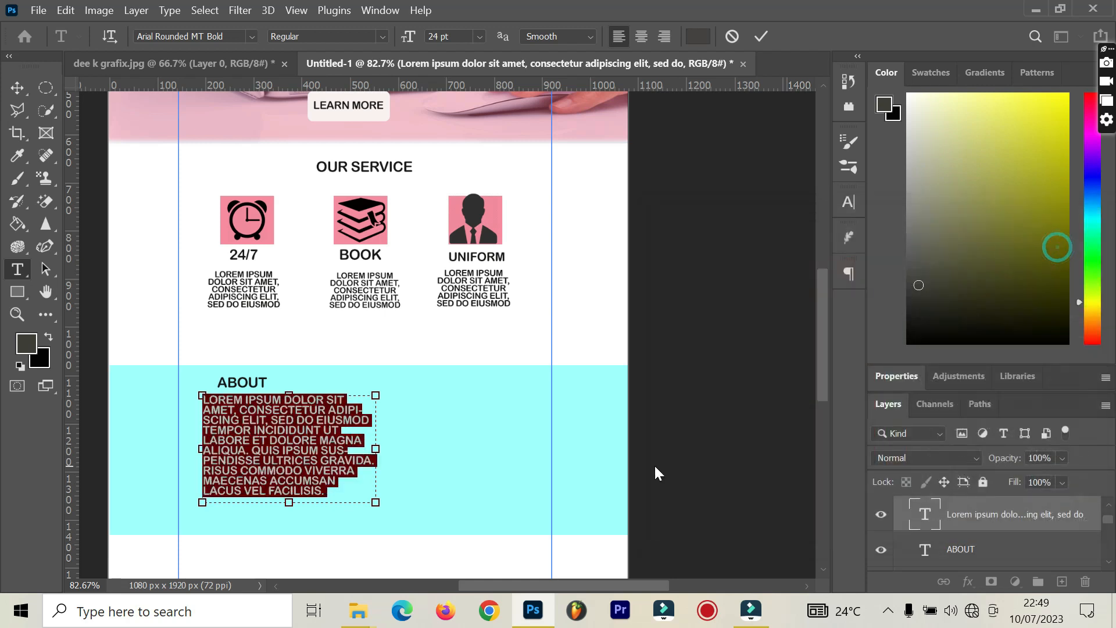
# Widen the ABOUT paragraph's text box to about 436 px and commit the text.
pyautogui.moveTo(378, 449); pyautogui.dragTo(415, 444)
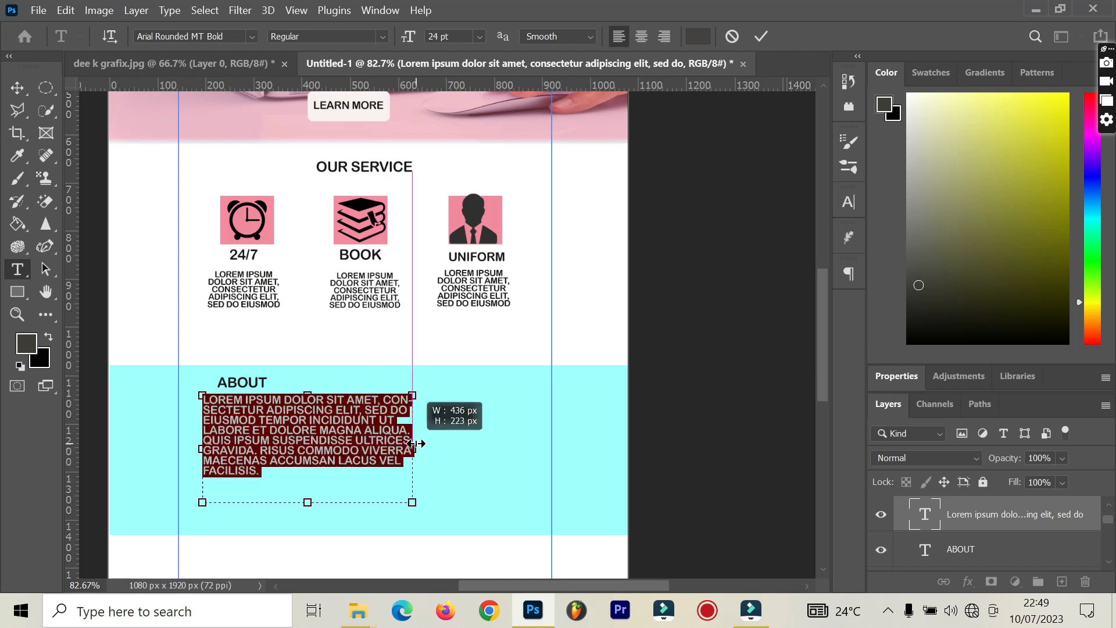
pyautogui.click(761, 36)
pyautogui.press('v')
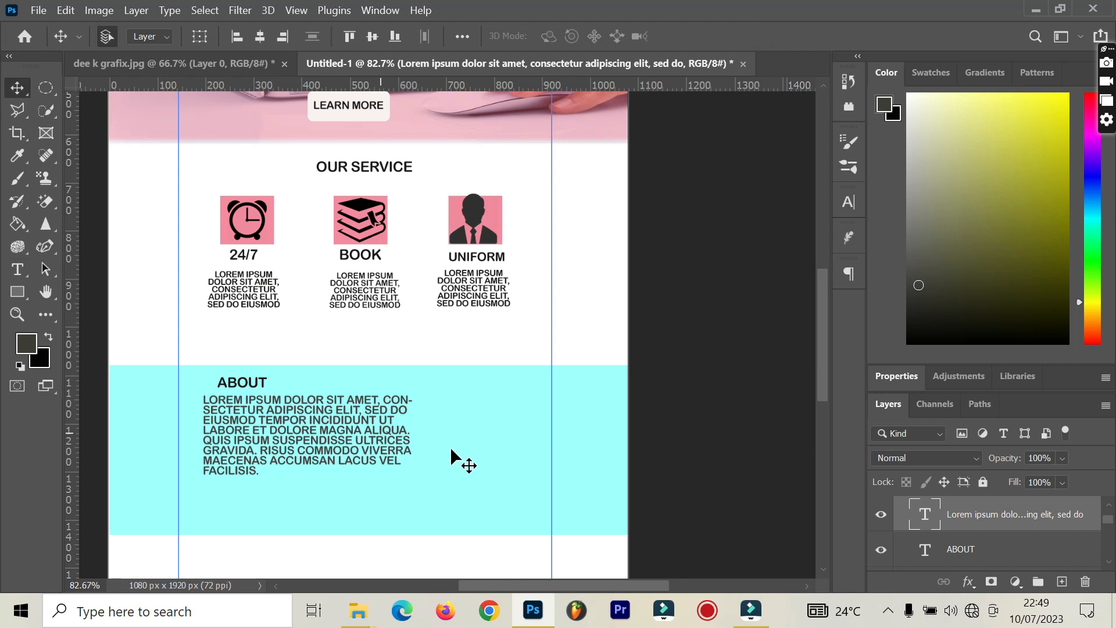
# Draw a near-circular ellipse about 228 by 224 px on the cyan rectangle, to the right of the ABOUT paragraph.
pyautogui.click(17, 291)
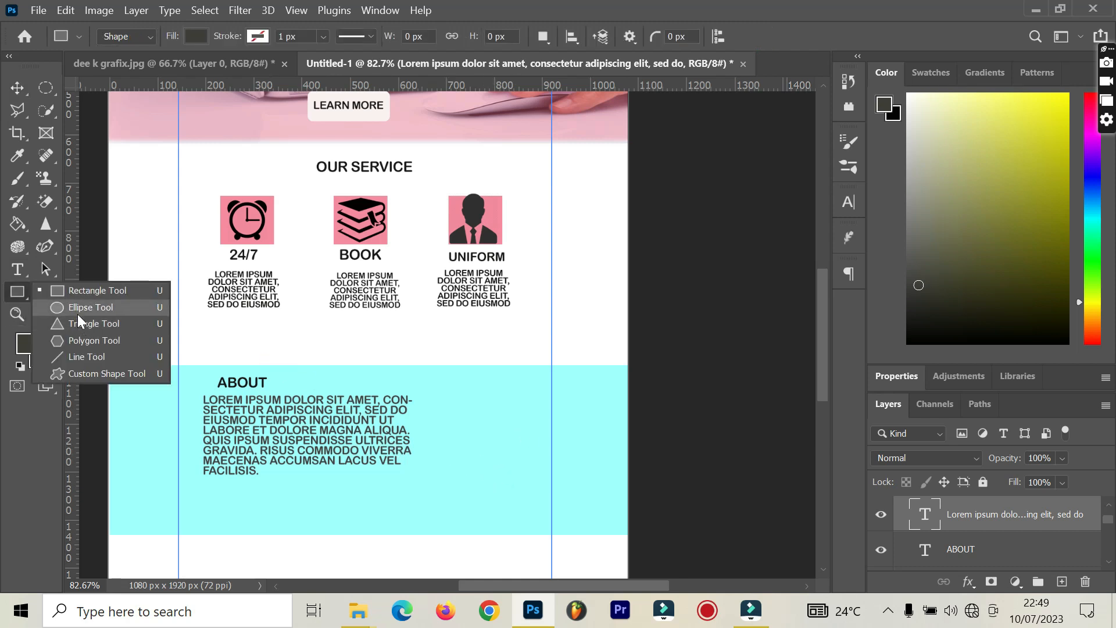
pyautogui.click(79, 313)
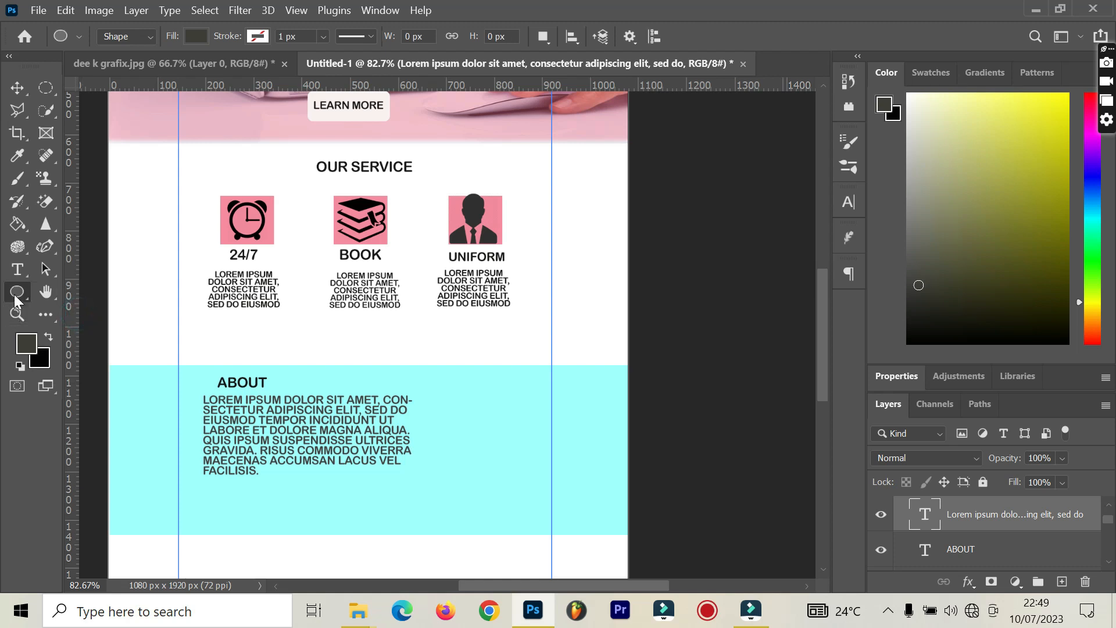
pyautogui.moveTo(425, 381); pyautogui.dragTo(534, 487)
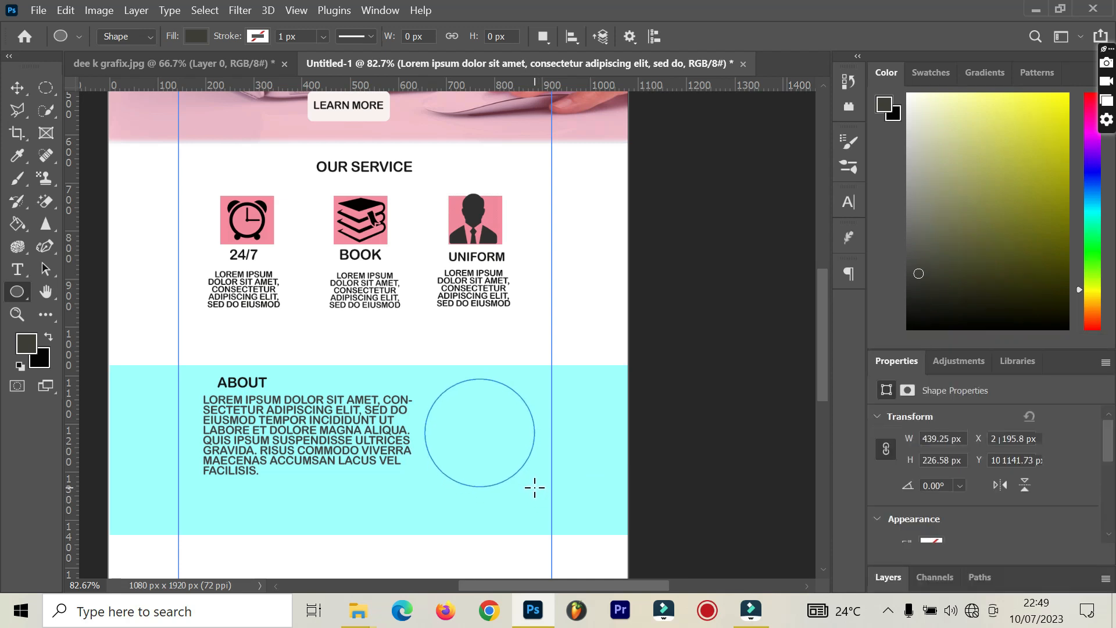
pyautogui.click(22, 91)
pyautogui.click(494, 433)
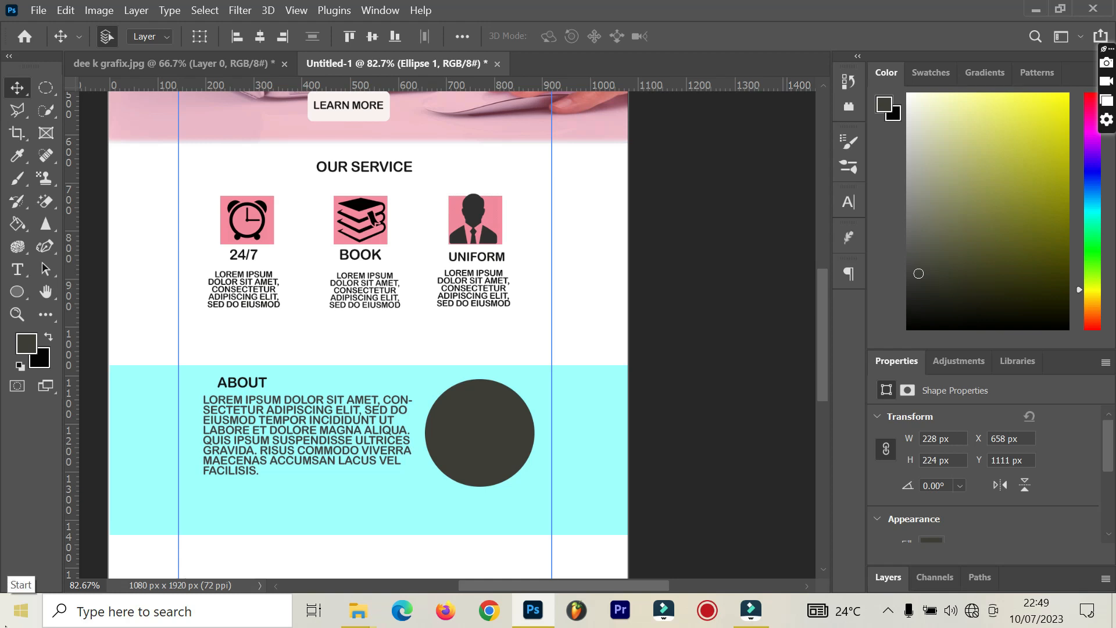
# Place the "7-vital-essentials" classroom photo from the desktop into the page design, scaled to about 51%.
pyautogui.press('super+d')
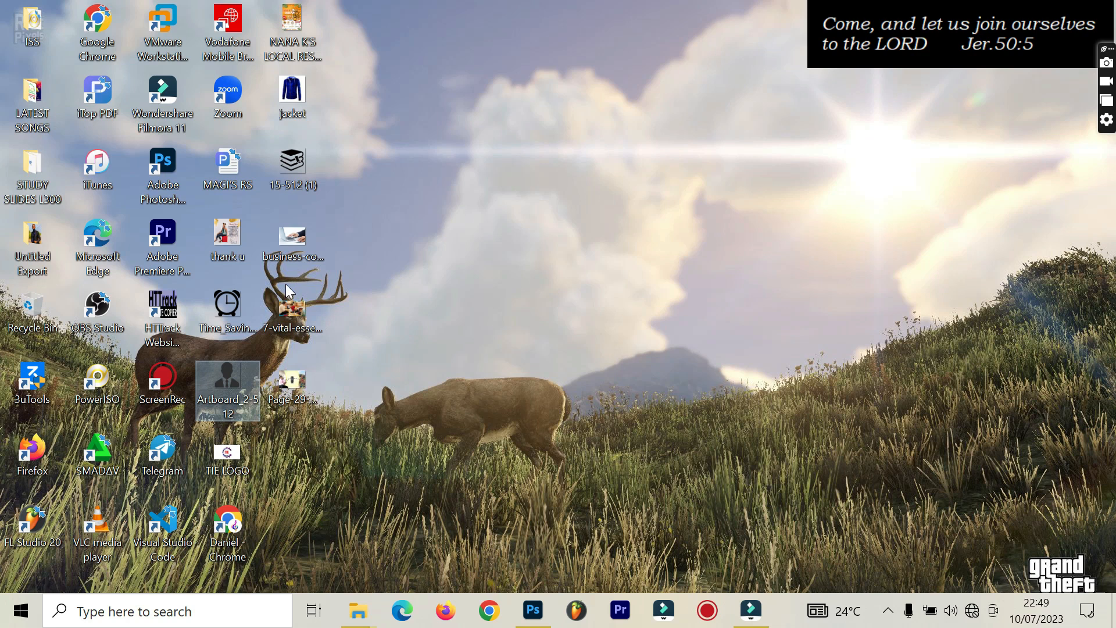
pyautogui.click(292, 314)
pyautogui.moveTo(292, 313); pyautogui.dragTo(495, 434)
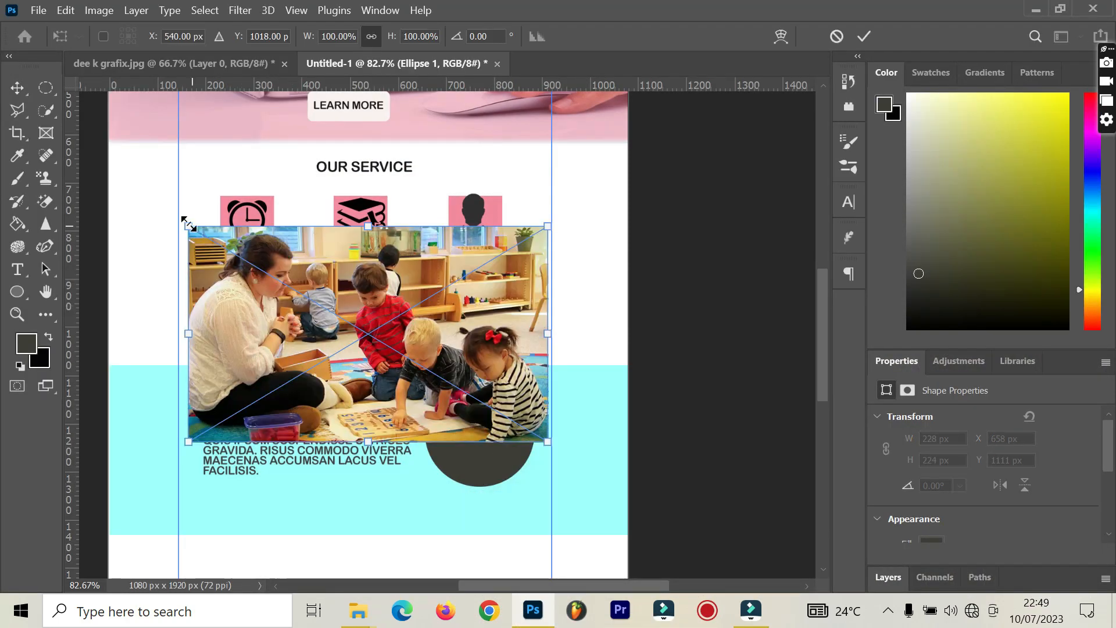
pyautogui.moveTo(188, 227); pyautogui.dragTo(386, 336)
pyautogui.click(442, 360)
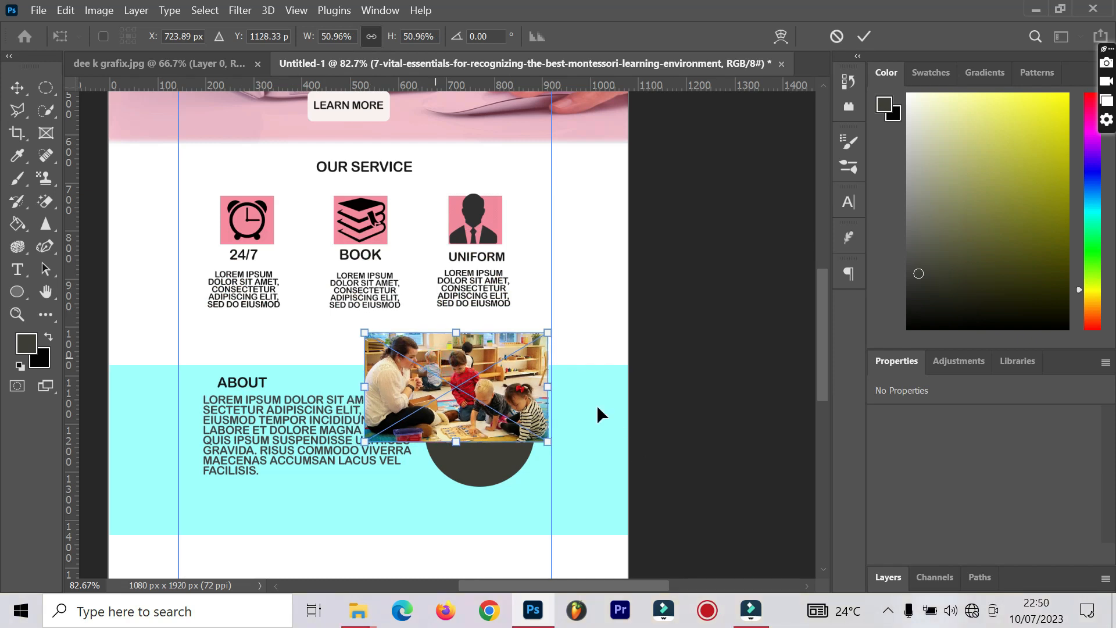
pyautogui.click(865, 36)
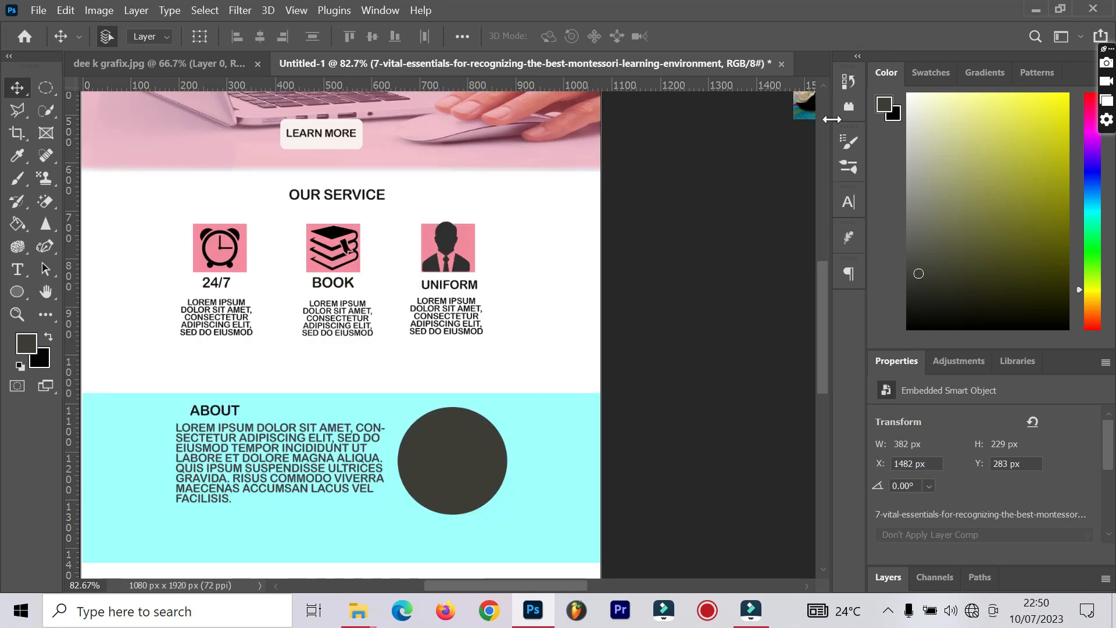
# Move the classroom photo over the dark circle's upper part and reorder the circle's layer directly beneath the photo layer.
pyautogui.moveTo(807, 112); pyautogui.dragTo(408, 435)
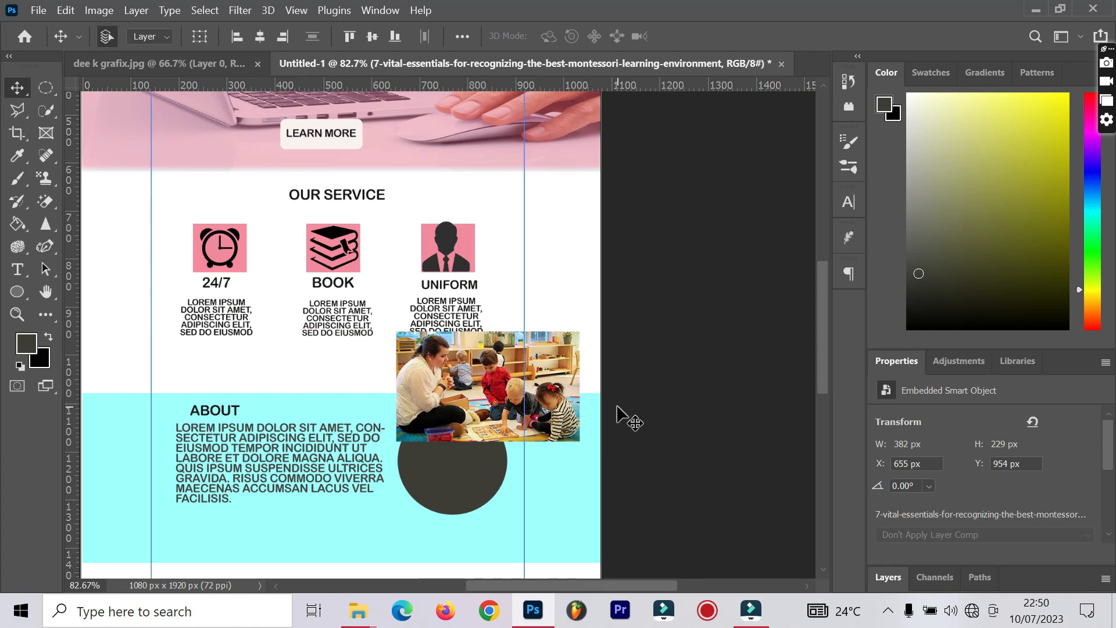
pyautogui.click(879, 579)
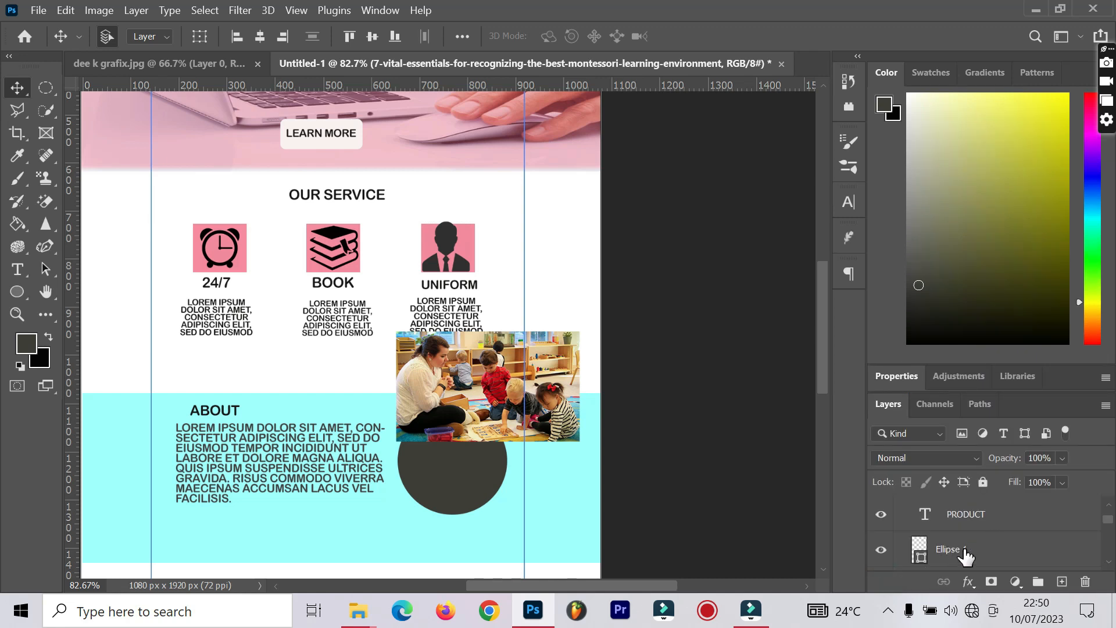
pyautogui.scroll(-1, 963, 555)
pyautogui.scroll(-5, 960, 550)
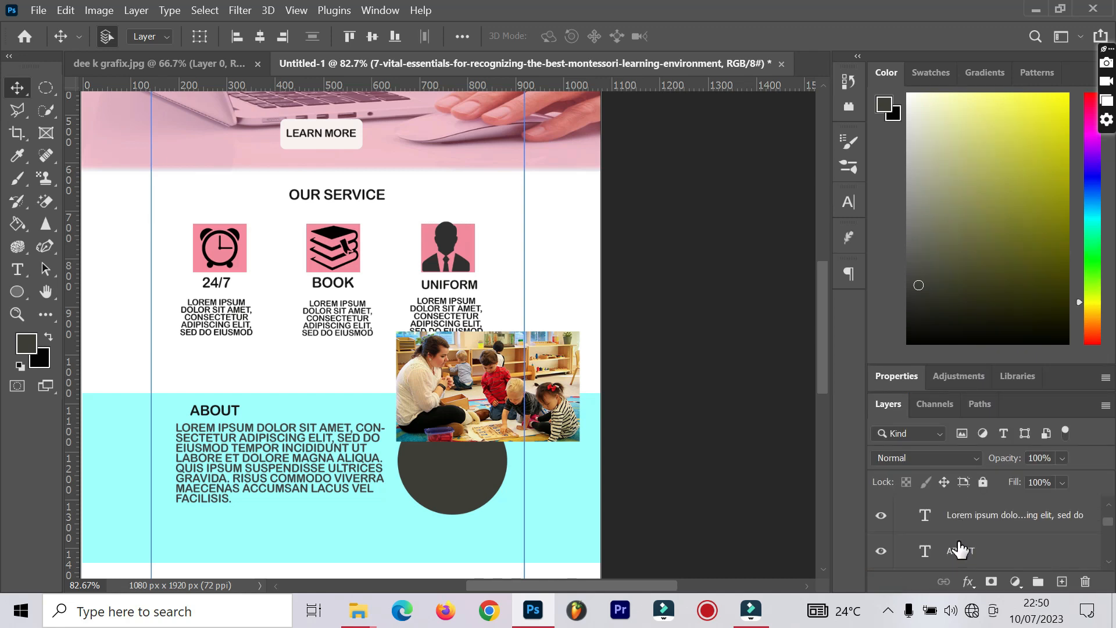
pyautogui.scroll(3, 967, 527)
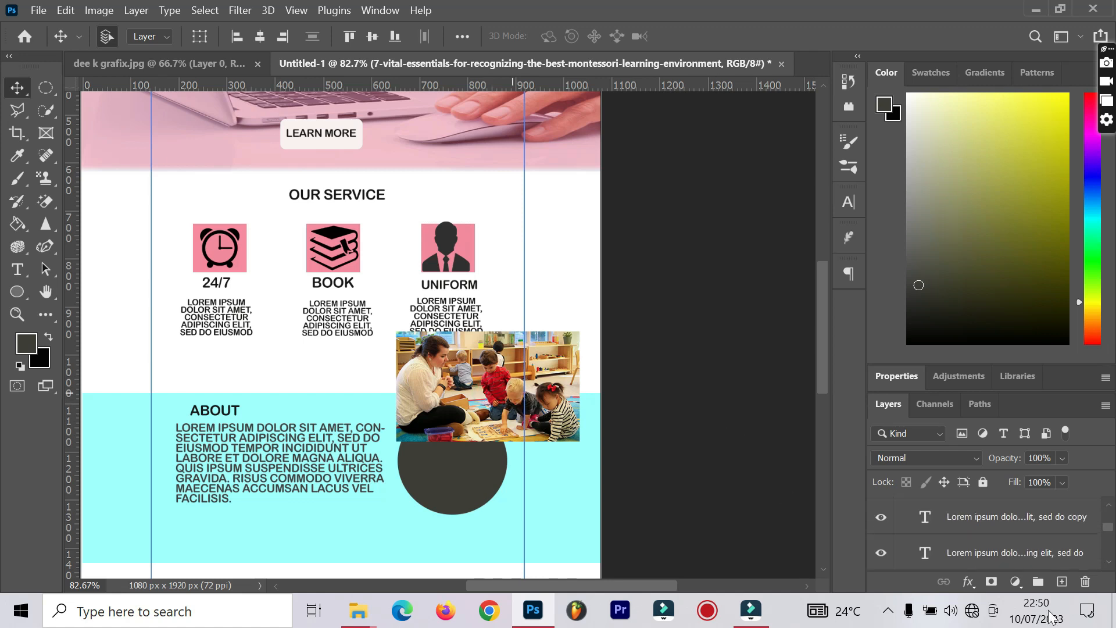
pyautogui.click(459, 475)
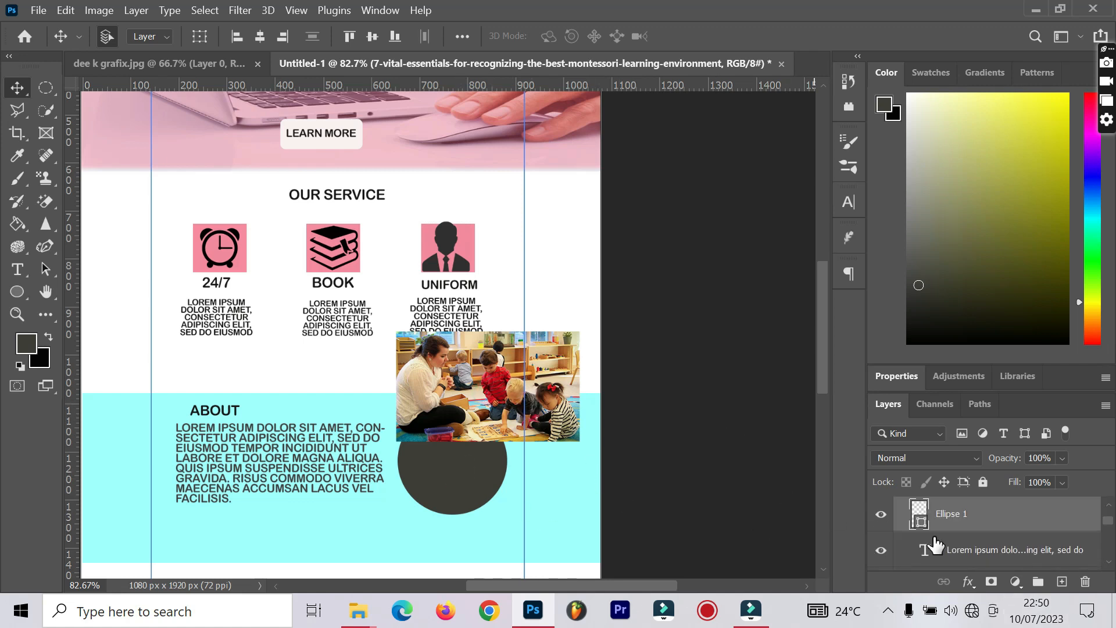
pyautogui.scroll(1, 955, 549)
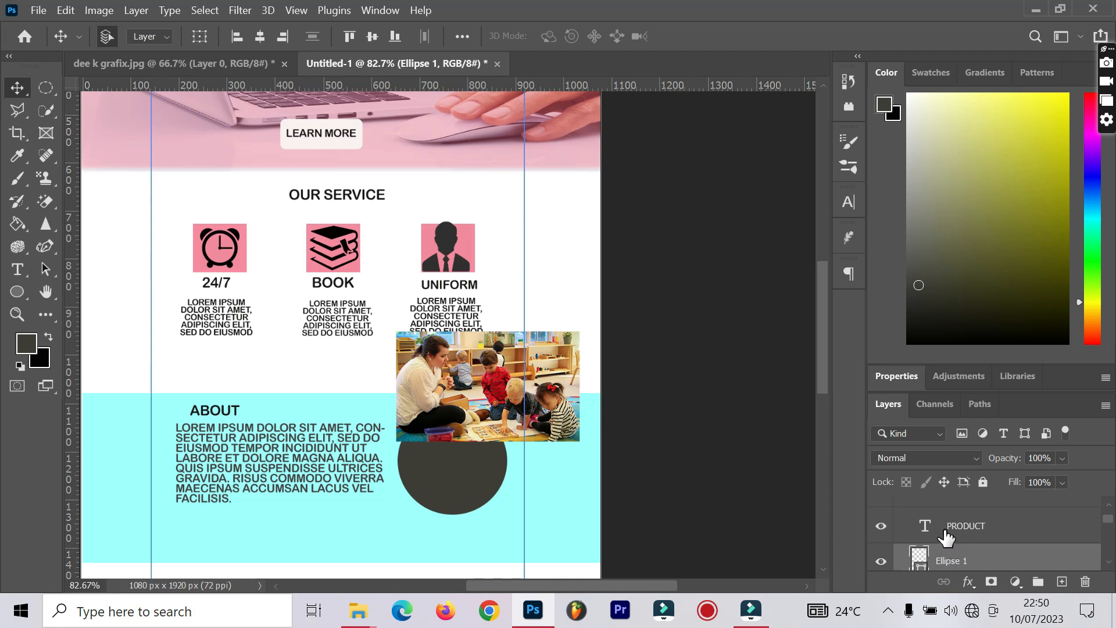
pyautogui.scroll(-1, 946, 538)
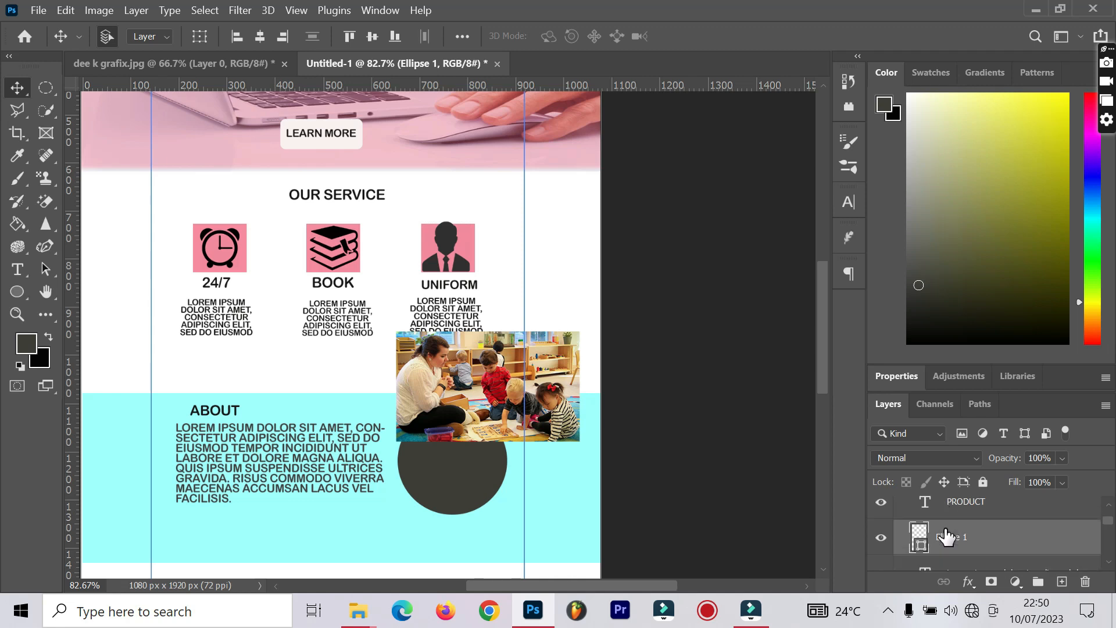
pyautogui.click(472, 389)
pyautogui.scroll(1, 942, 518)
pyautogui.scroll(-1, 962, 523)
pyautogui.scroll(1, 962, 523)
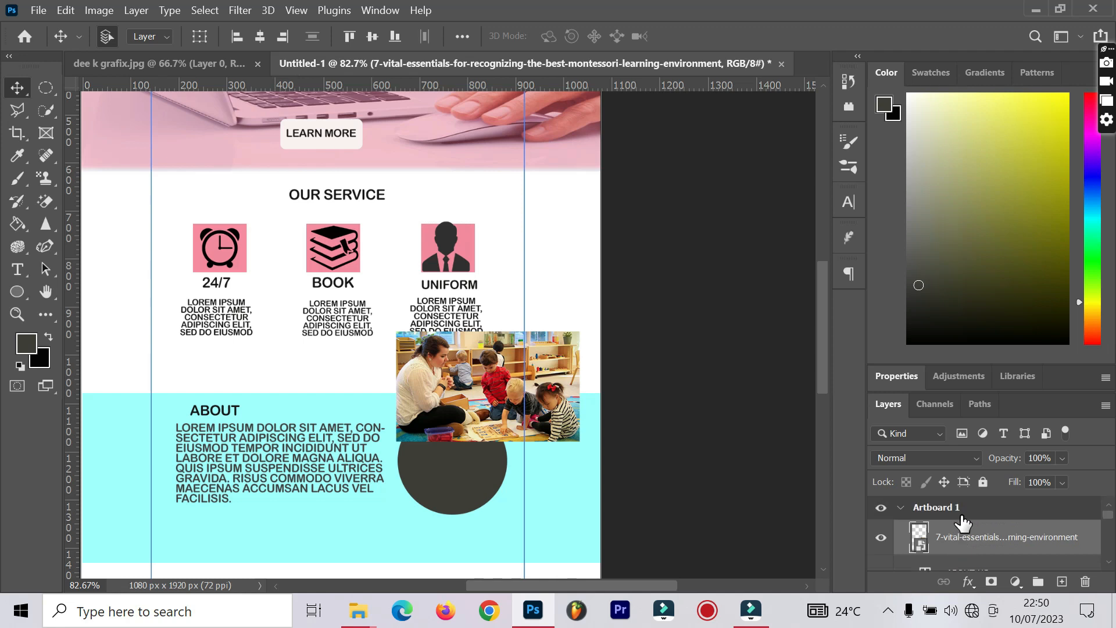
pyautogui.scroll(-3, 960, 522)
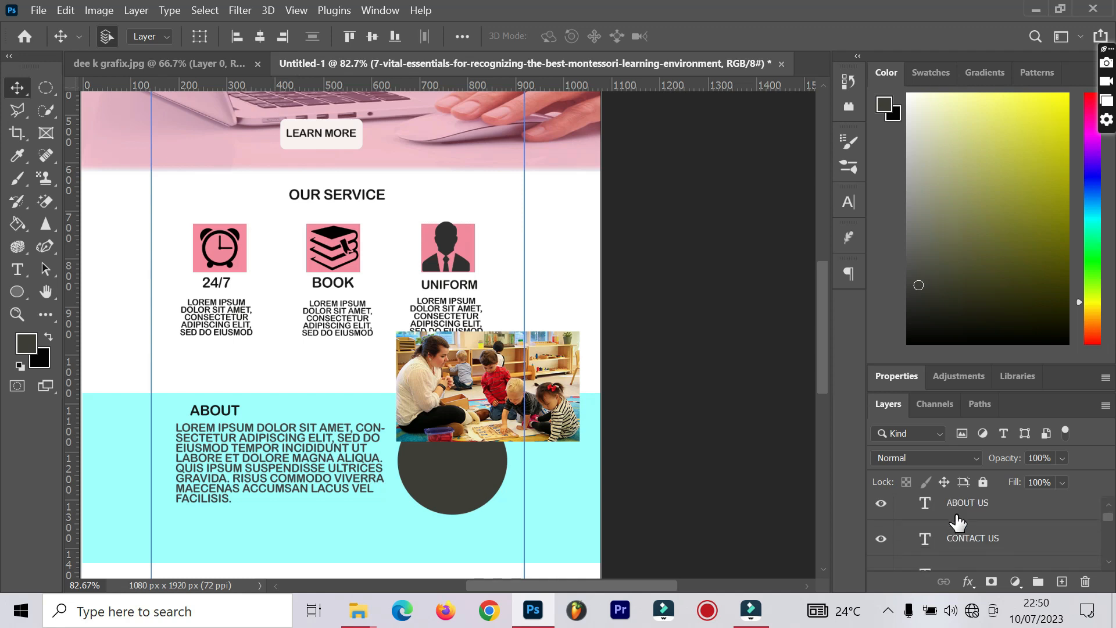
pyautogui.scroll(-2, 957, 522)
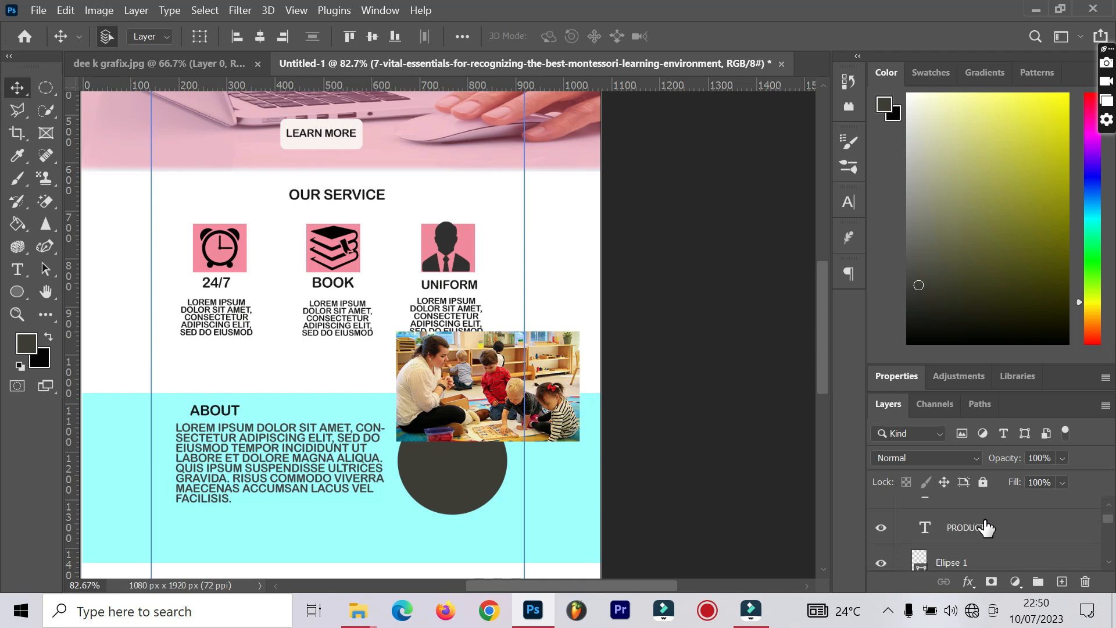
pyautogui.scroll(1, 987, 528)
pyautogui.scroll(-1, 987, 528)
pyautogui.moveTo(968, 562); pyautogui.dragTo(980, 534)
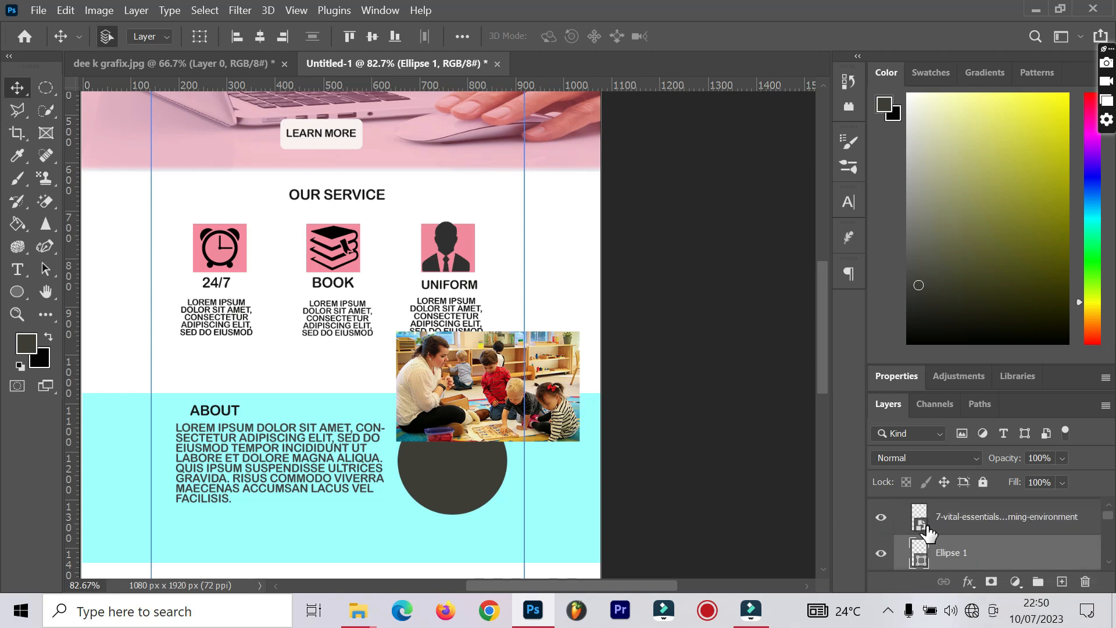
# Hide and reshow the classroom photo layer and the circle layer in turn to check which is which.
pyautogui.click(883, 519)
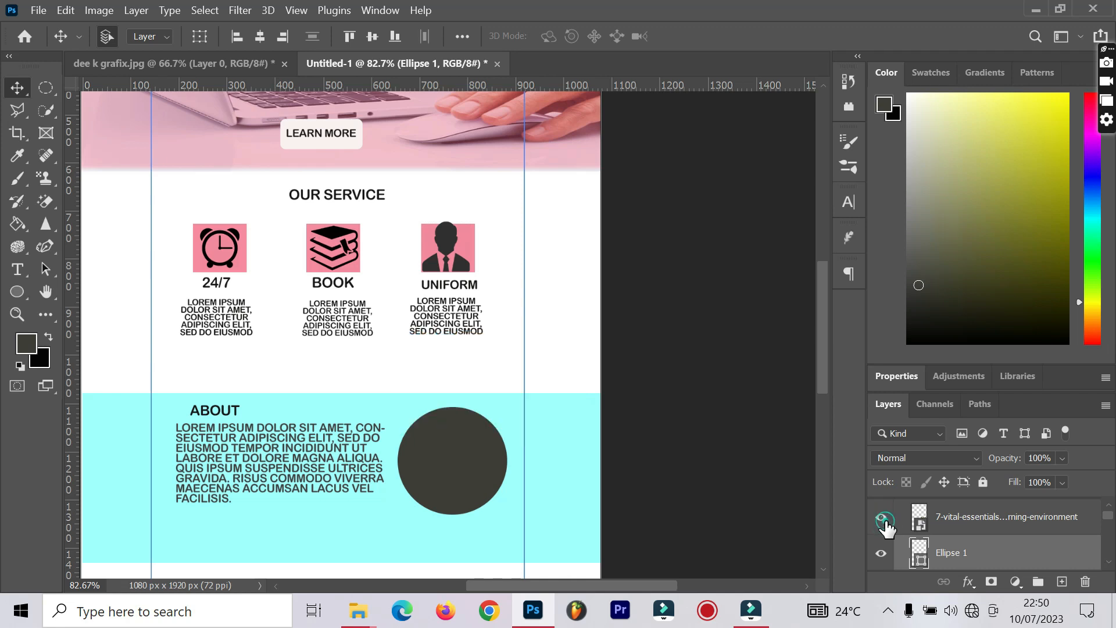
pyautogui.click(884, 519)
pyautogui.click(881, 553)
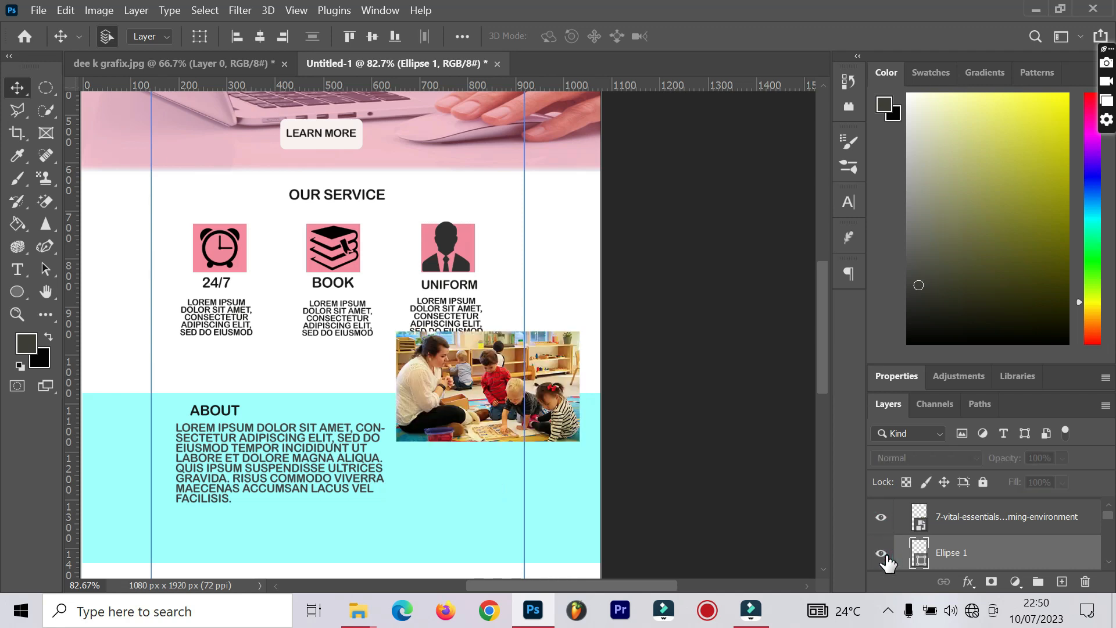
pyautogui.click(881, 553)
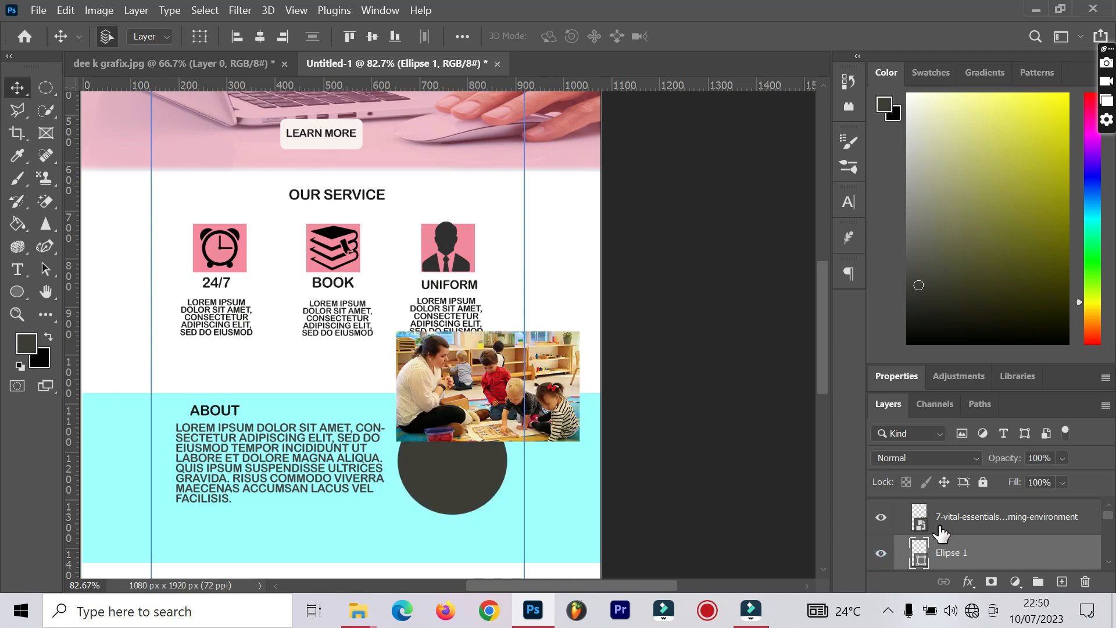
# Clip the classroom photo to the circle layer beneath it and shift the photo down over the circle.
pyautogui.moveTo(490, 358); pyautogui.dragTo(461, 376)
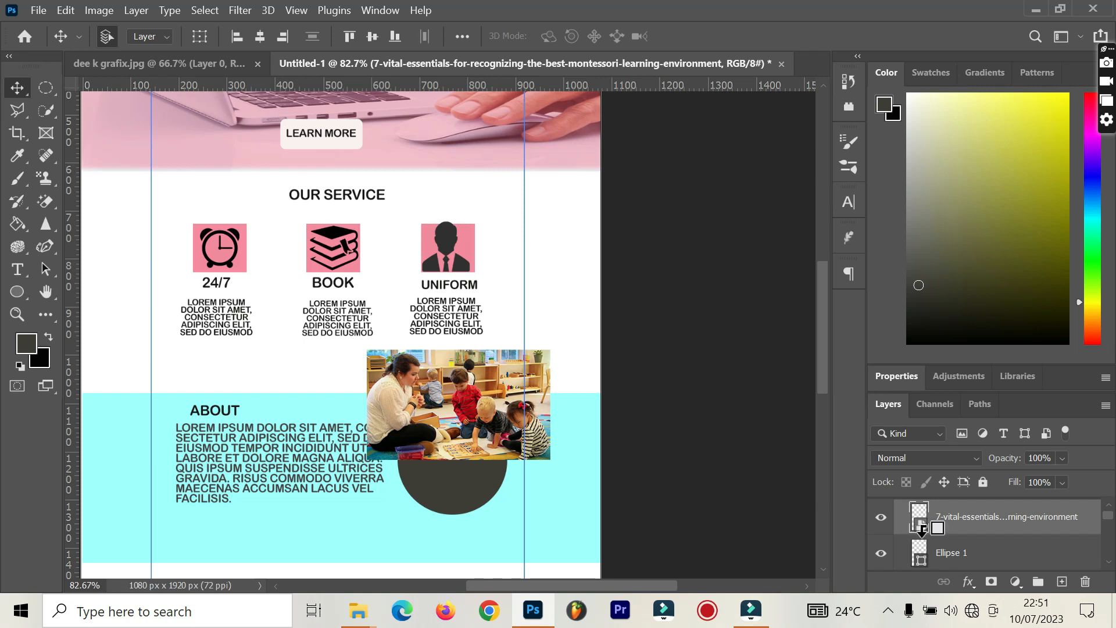
pyautogui.keyDown('alt'); pyautogui.click(922, 532); pyautogui.keyUp('alt')
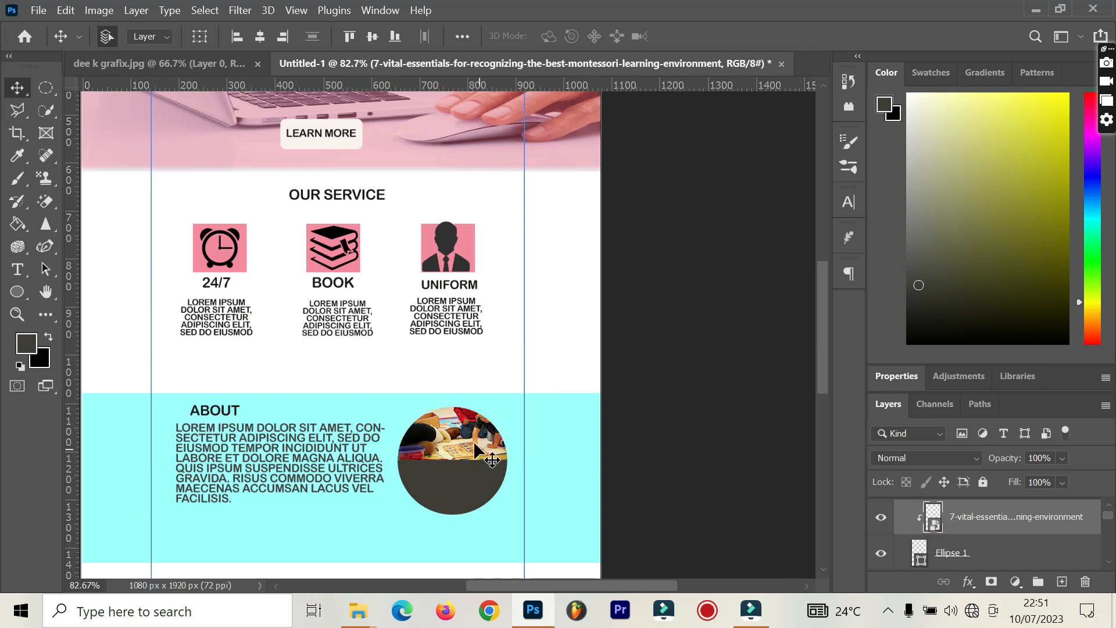
pyautogui.moveTo(479, 451); pyautogui.dragTo(480, 483)
# Transform the clipped photo to about 32.13% width and 49.11% height so that it fills the whole circle.
pyautogui.hotkey('ctrl', 't')
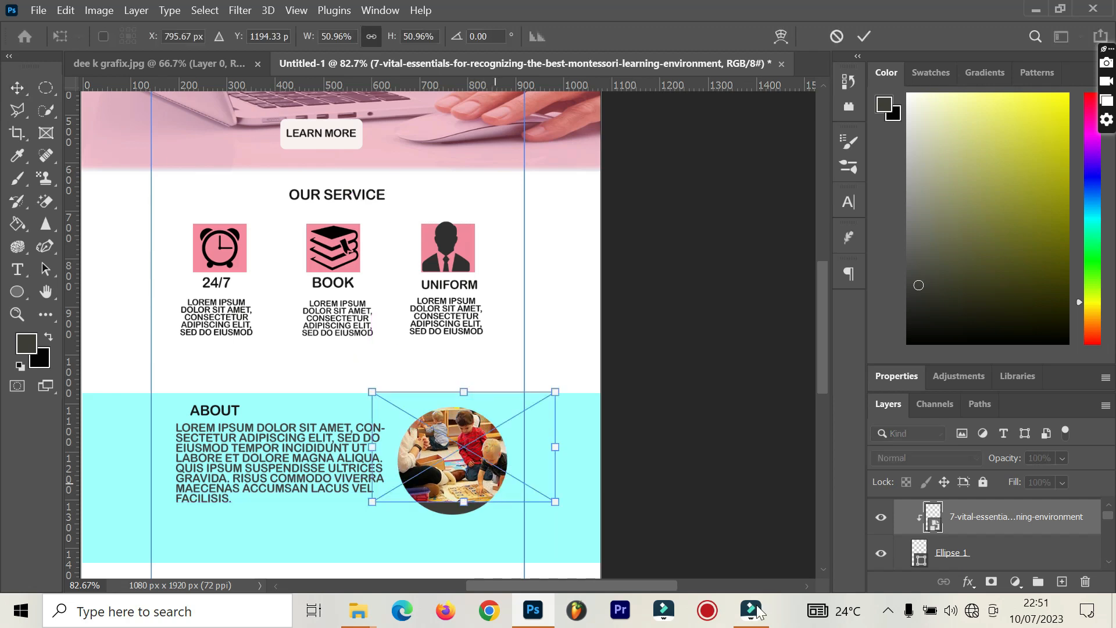
pyautogui.moveTo(549, 447); pyautogui.dragTo(513, 447)
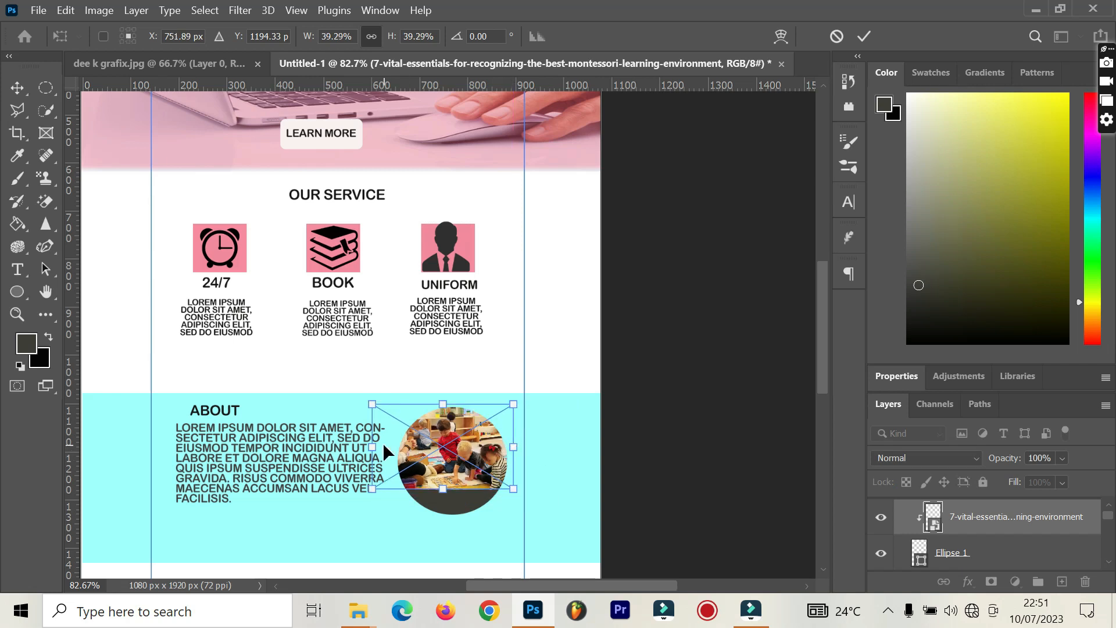
pyautogui.moveTo(372, 447); pyautogui.dragTo(397, 447)
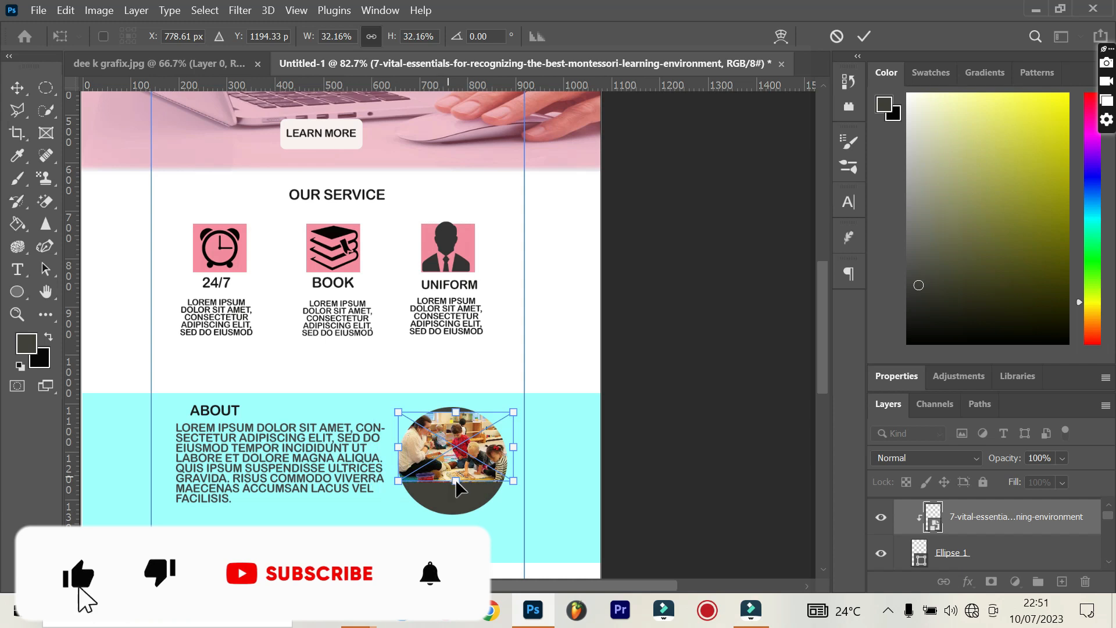
pyautogui.moveTo(455, 448); pyautogui.dragTo(482, 468)
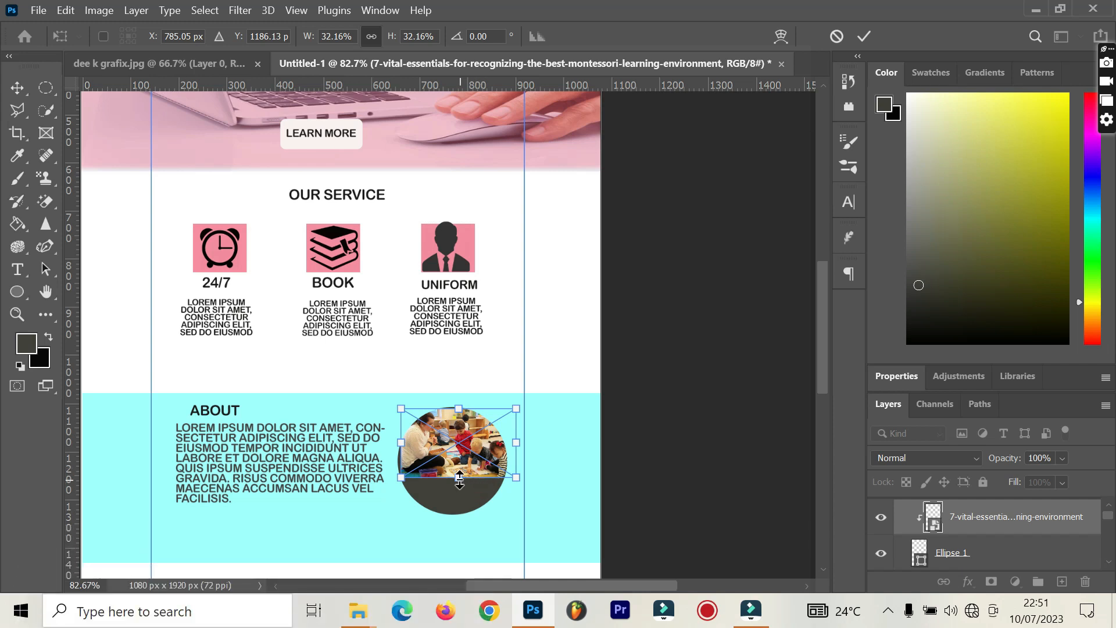
pyautogui.moveTo(459, 478); pyautogui.dragTo(459, 521)
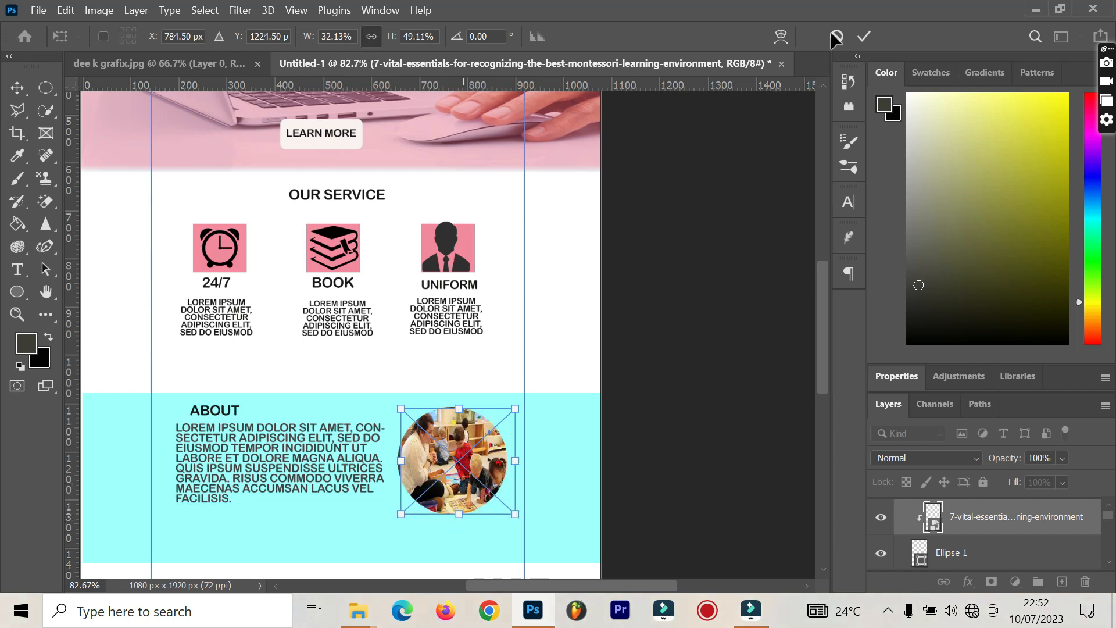
pyautogui.click(864, 37)
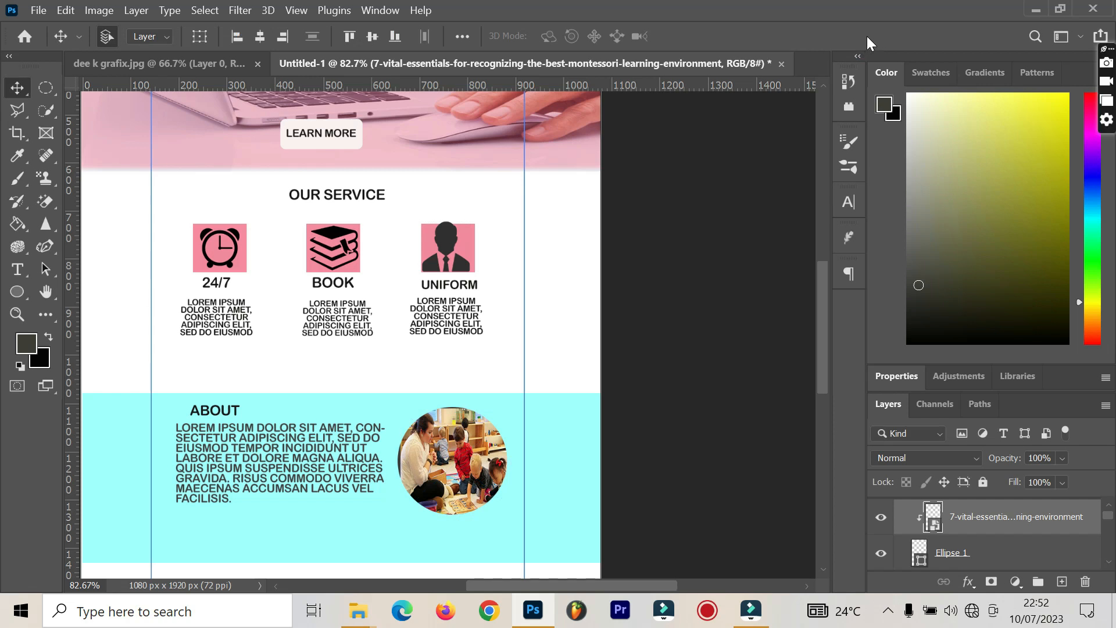
# Add the heading "MONEY TRANSFER" in a text box below the cyan section and nudge it slightly up and left.
pyautogui.scroll(-3, 721, 380)
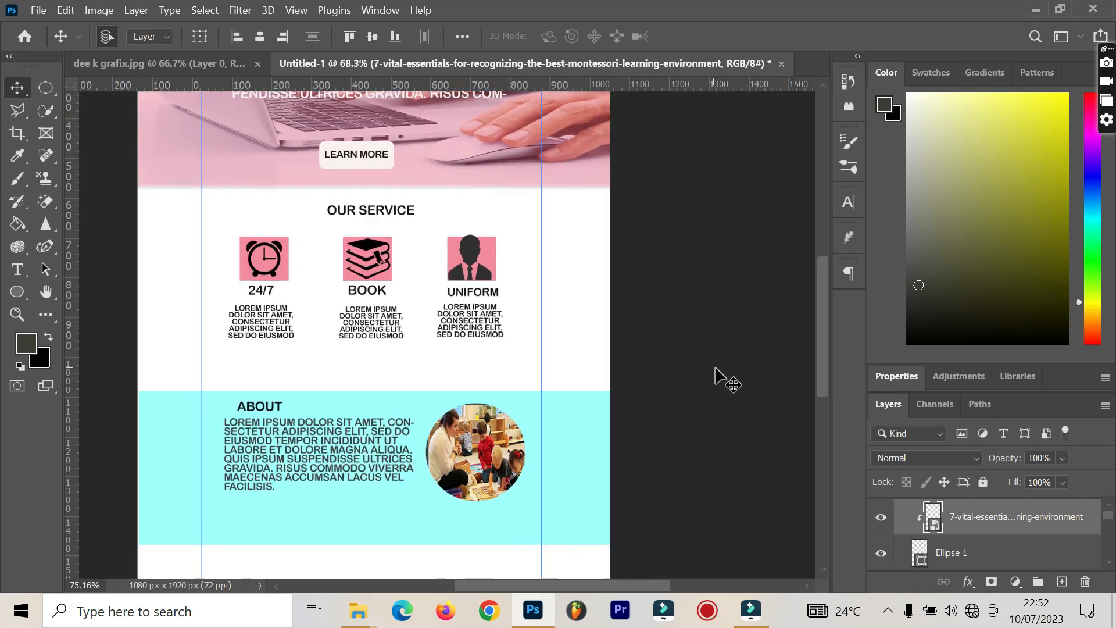
pyautogui.scroll(1, 720, 378)
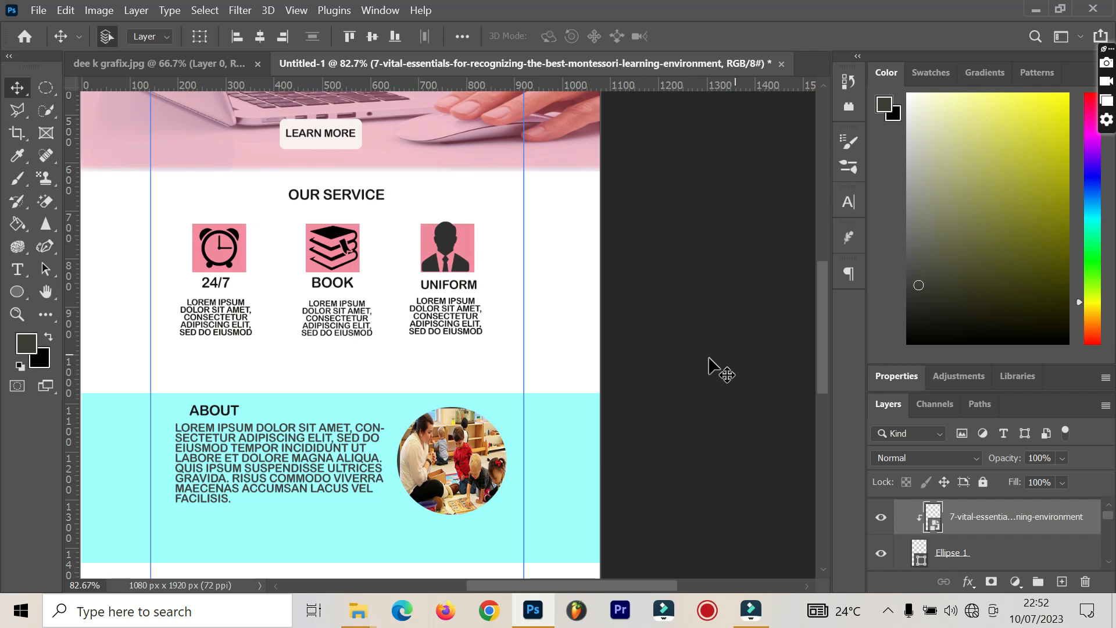
pyautogui.moveTo(821, 290); pyautogui.dragTo(825, 366)
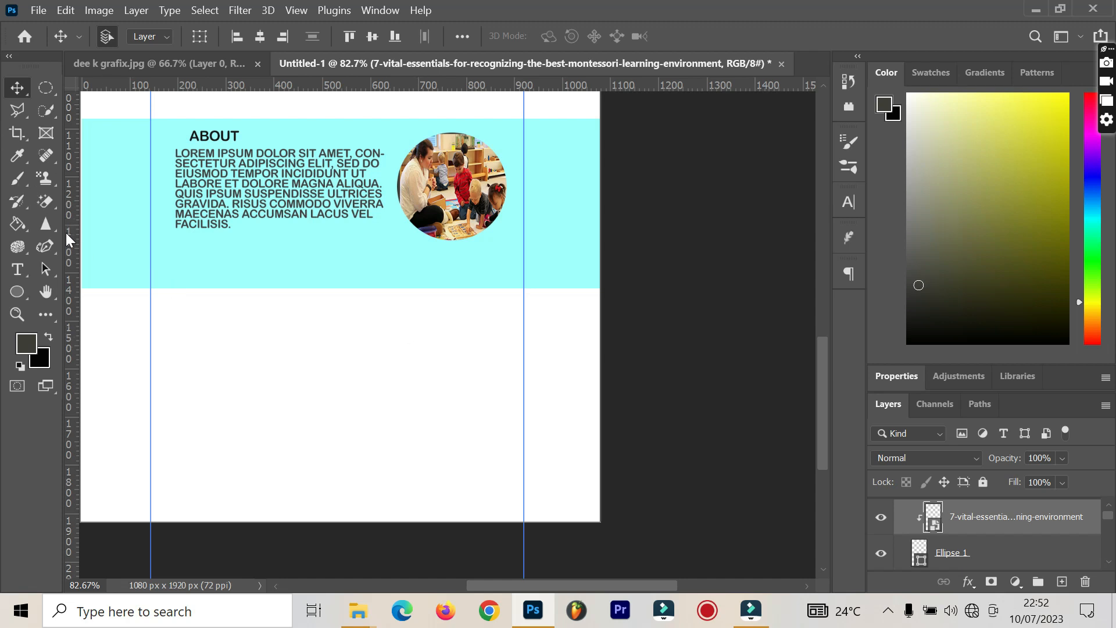
pyautogui.click(18, 270)
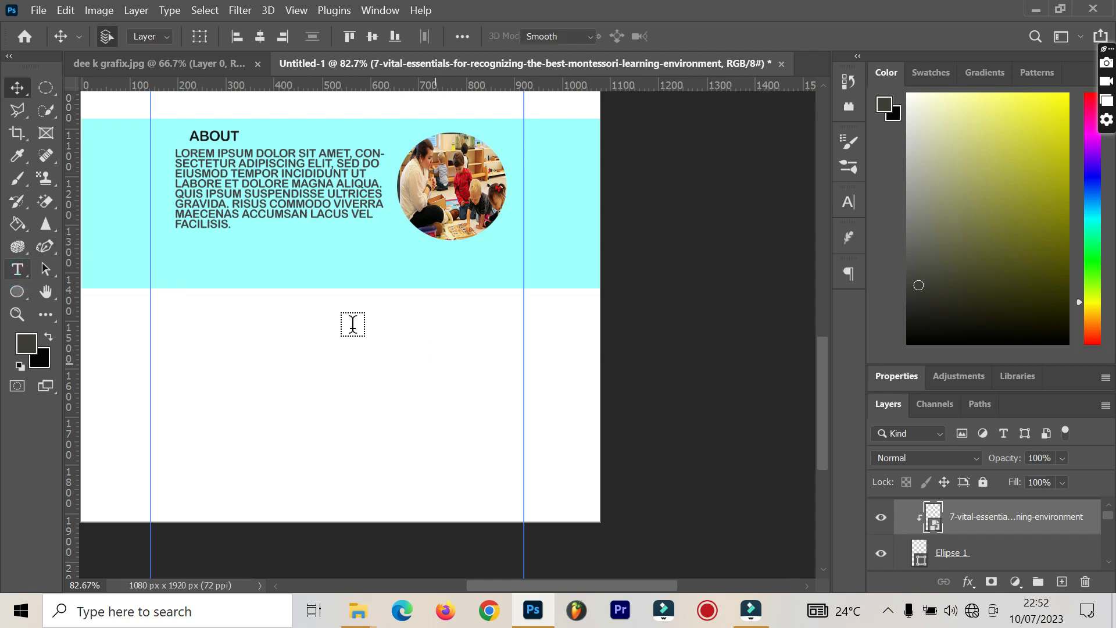
pyautogui.moveTo(289, 312); pyautogui.dragTo(420, 348)
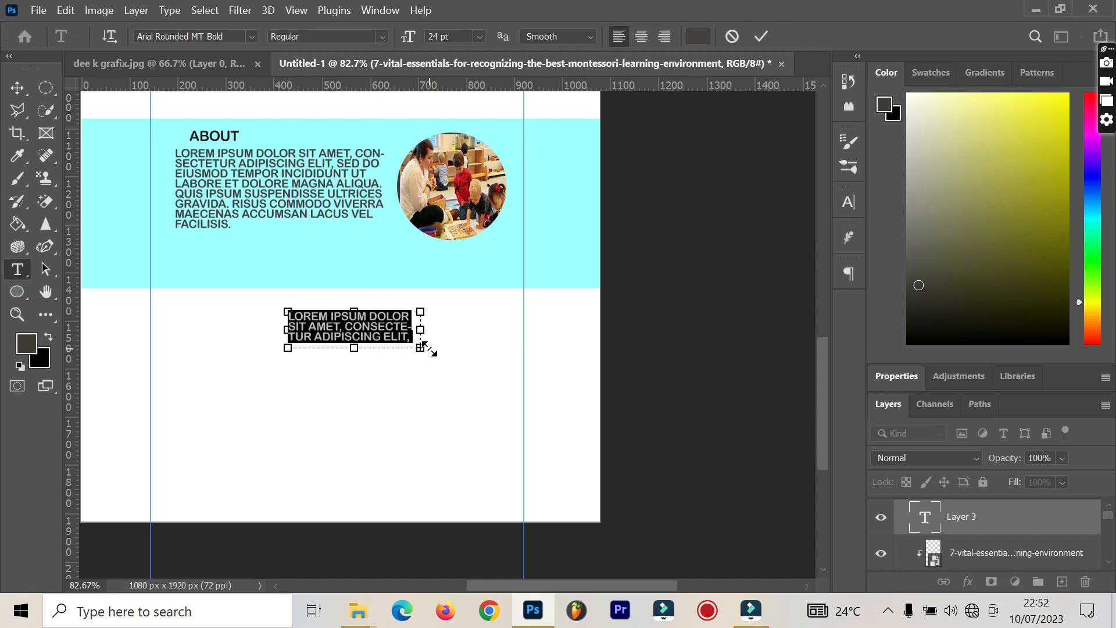
pyautogui.write('MONEY TRANSFER')
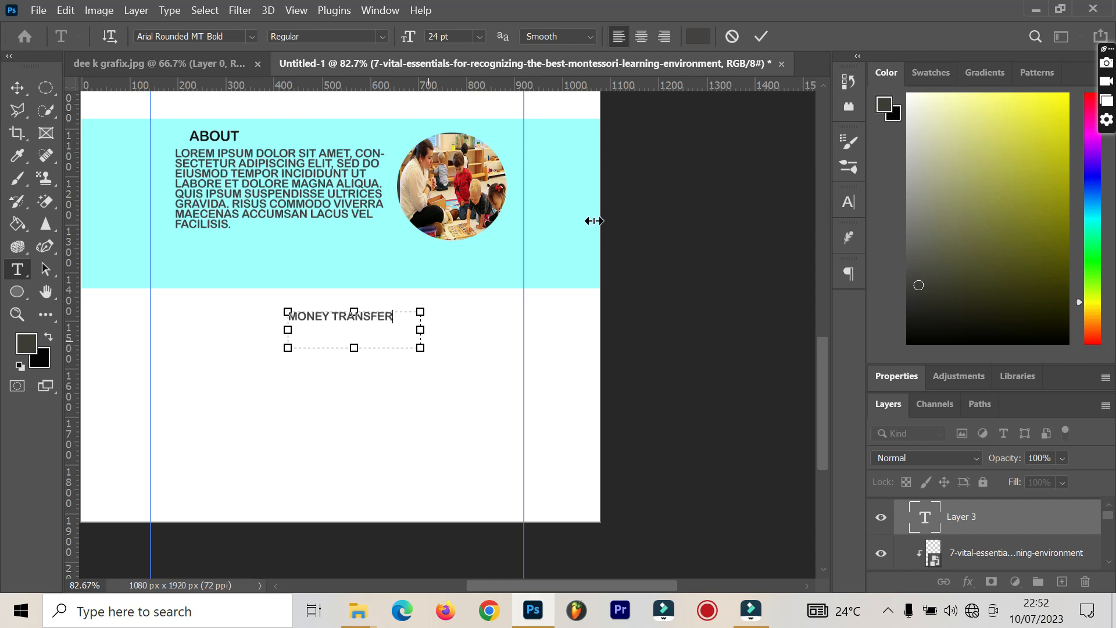
pyautogui.click(761, 36)
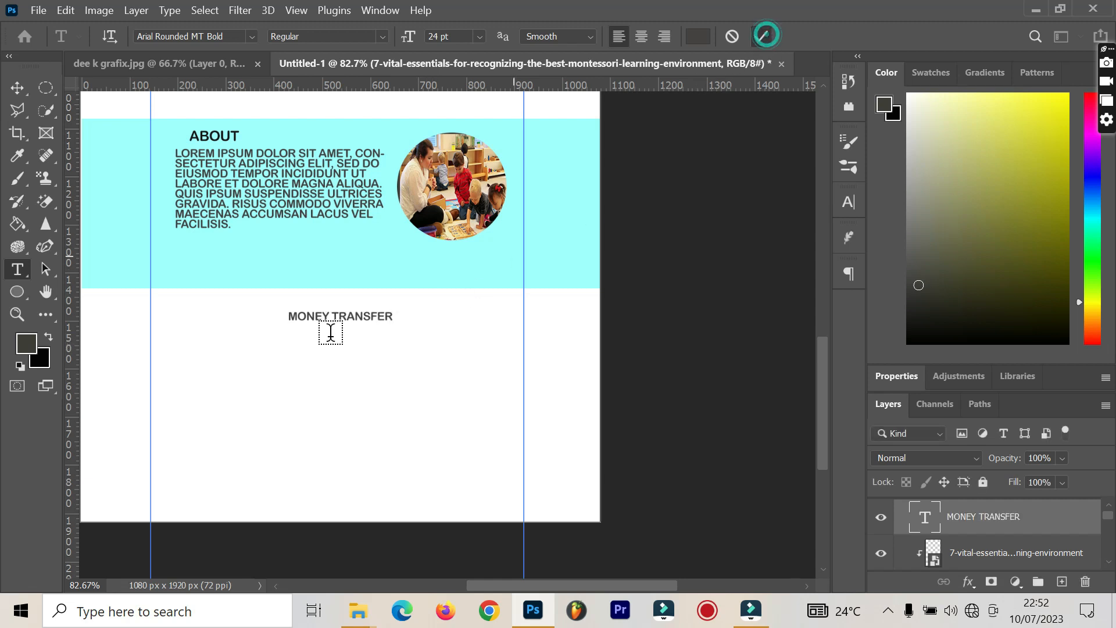
pyautogui.click(8, 95)
pyautogui.moveTo(339, 324); pyautogui.dragTo(332, 319)
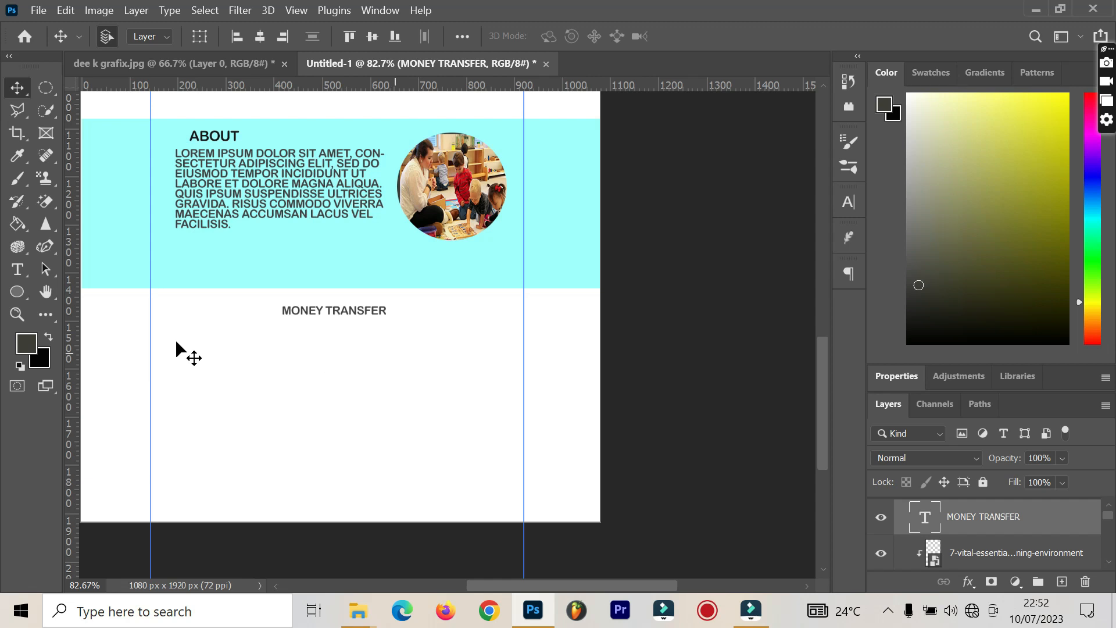
# Draw a near-circular ellipse about 190 by 188 px beneath the MONEY TRANSFER heading.
pyautogui.click(14, 295)
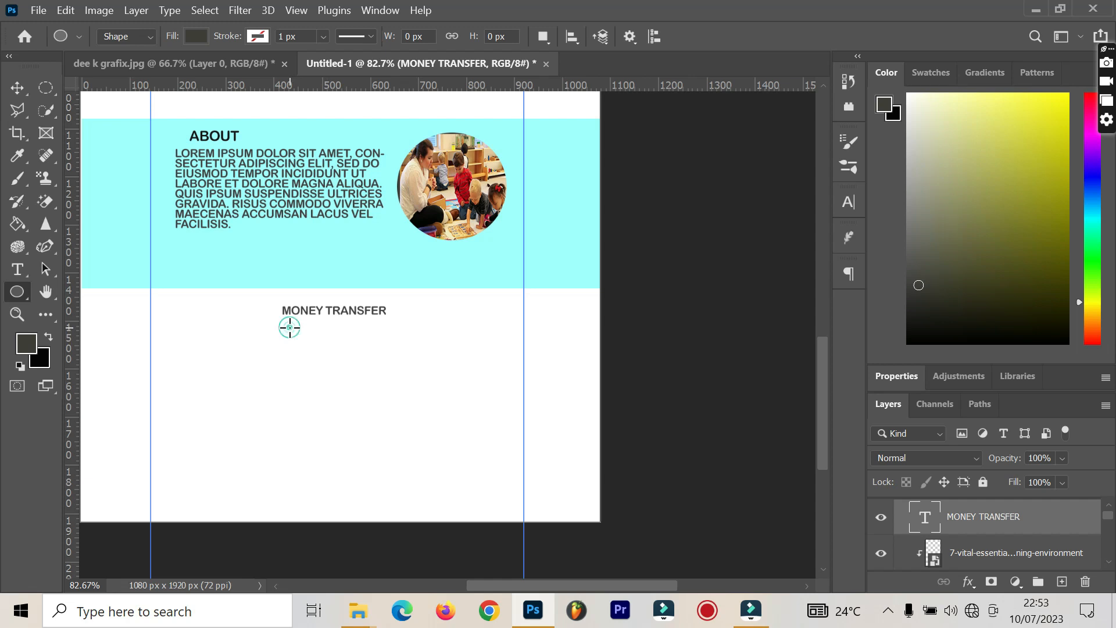
pyautogui.moveTo(295, 329); pyautogui.dragTo(378, 414)
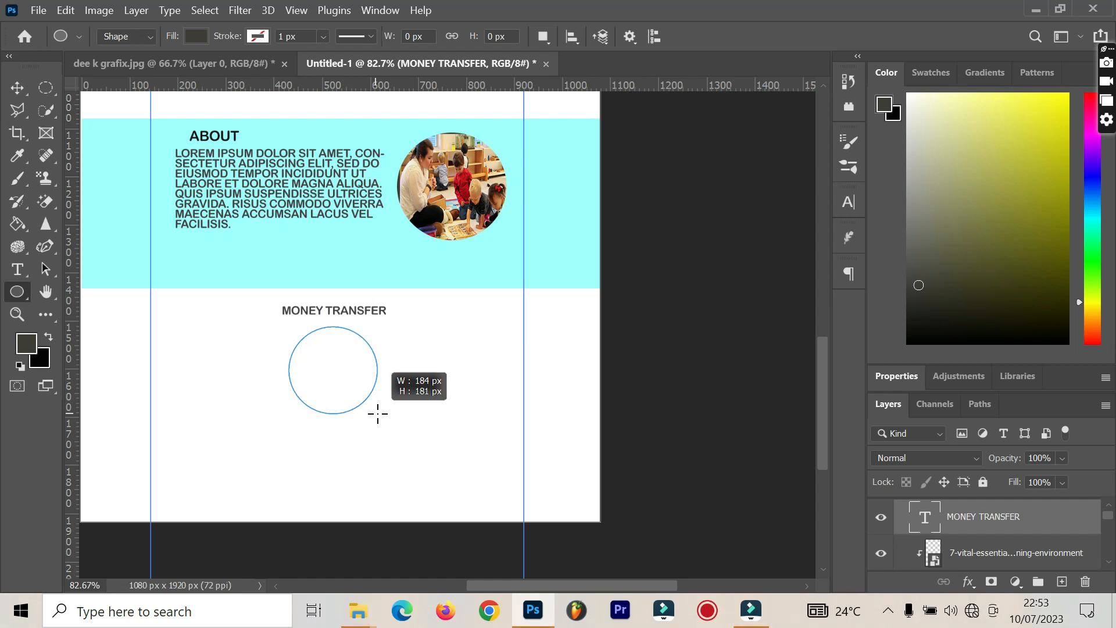
pyautogui.moveTo(383, 418); pyautogui.dragTo(381, 417)
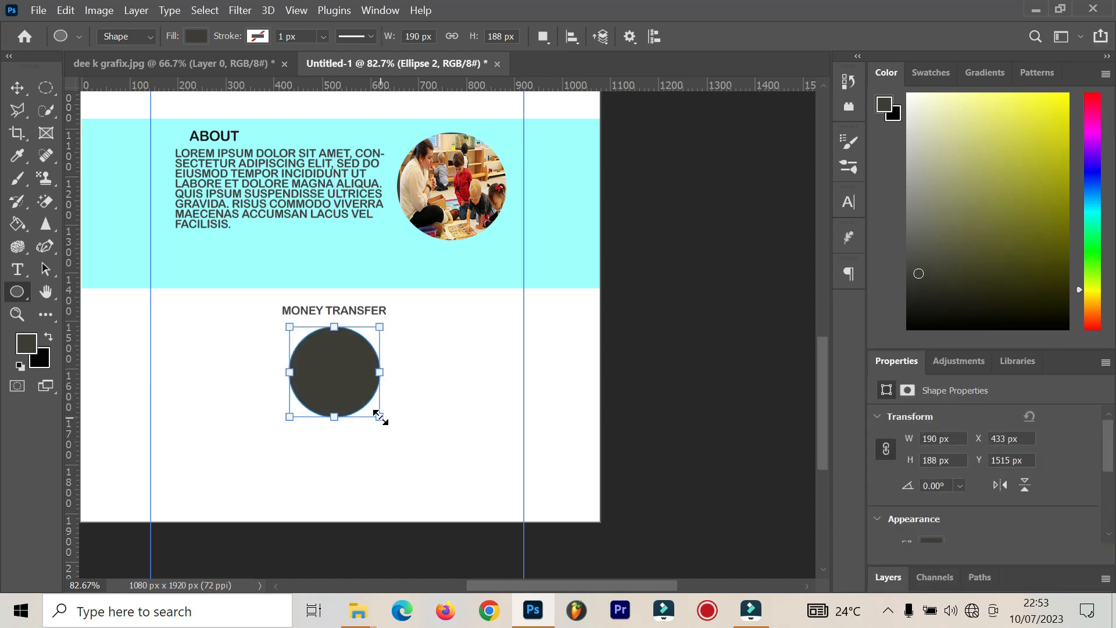
pyautogui.click(19, 90)
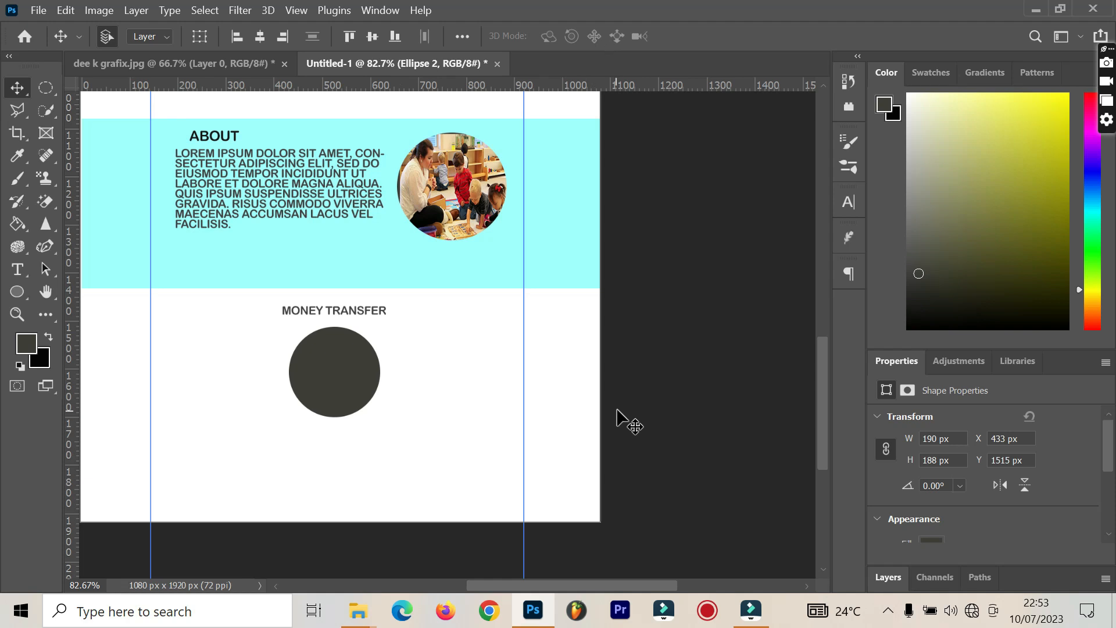
# Place the Page-29-Mobile-Money photo from the desktop into the web page document.
pyautogui.press('super+d')
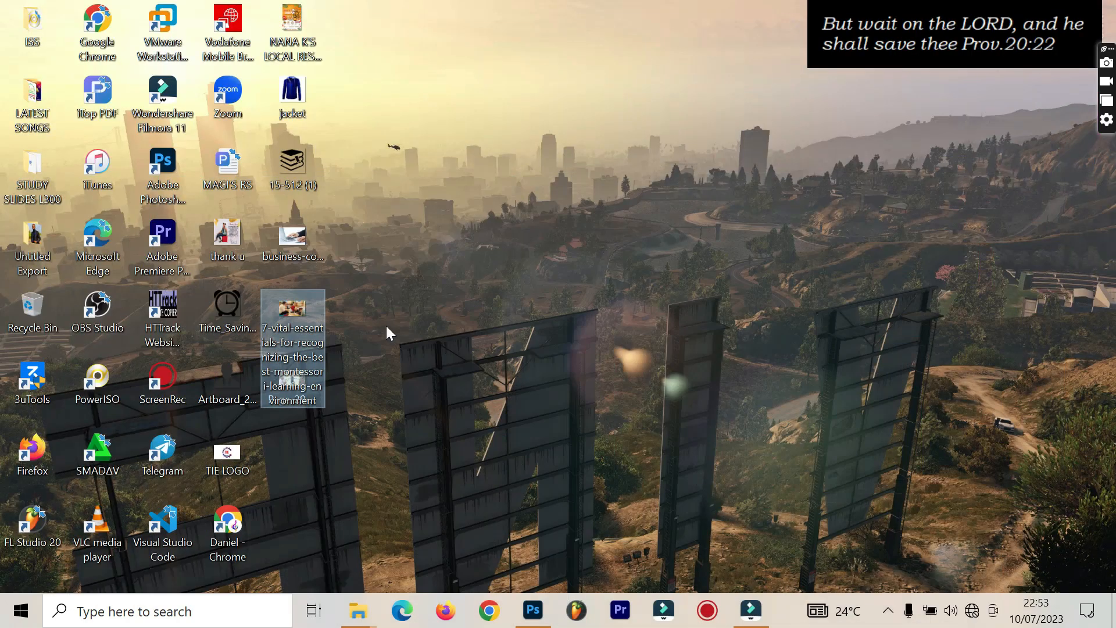
pyautogui.click(364, 226)
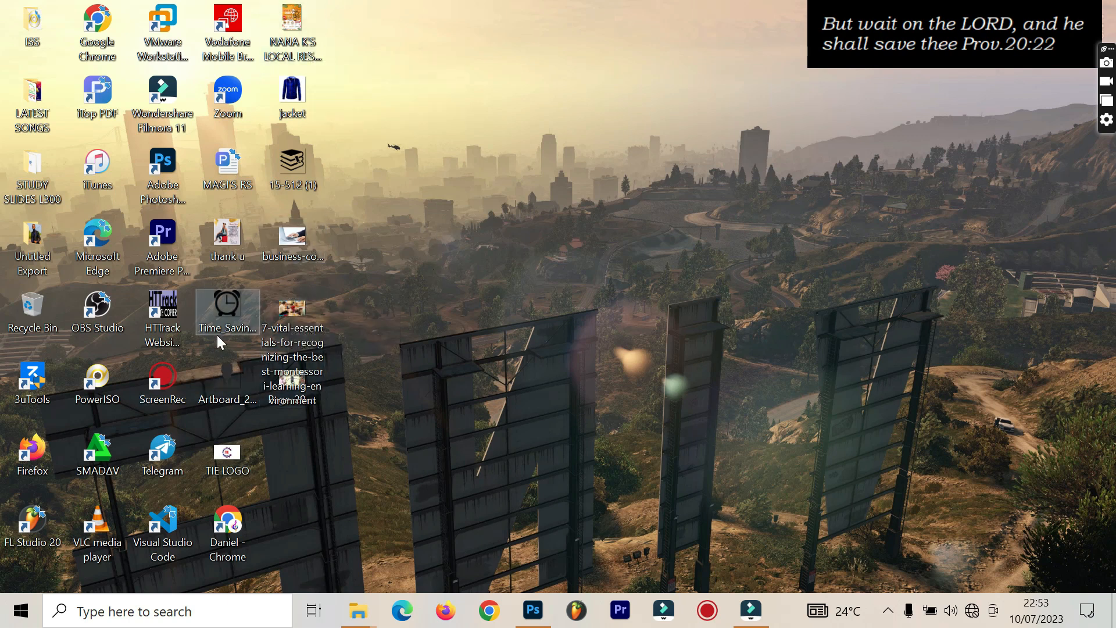
pyautogui.click(301, 397)
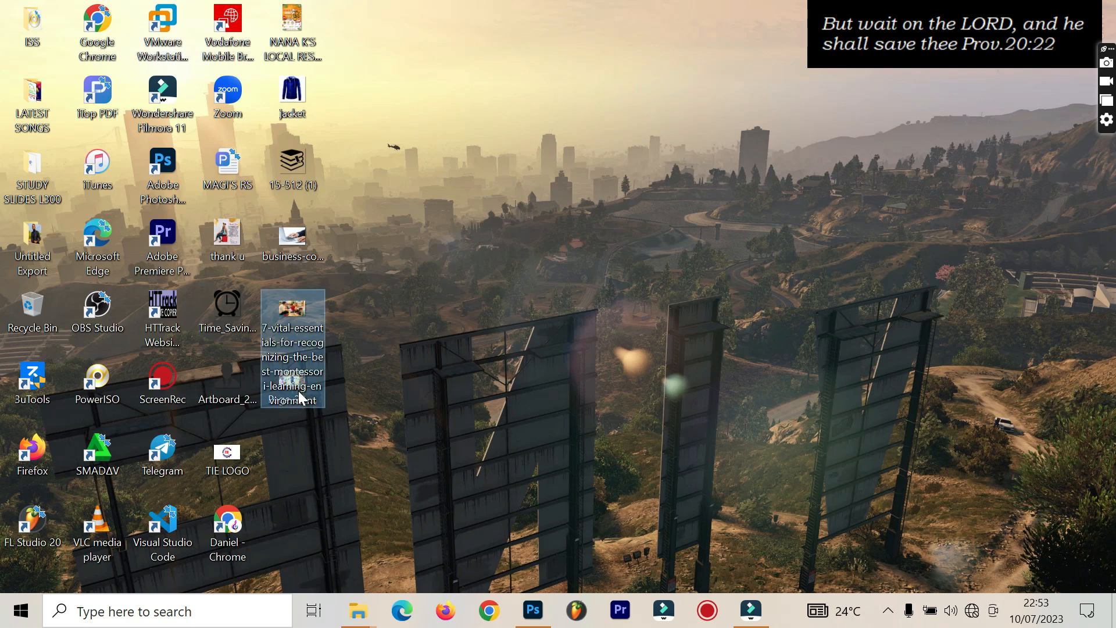
pyautogui.click(289, 385)
pyautogui.moveTo(289, 385); pyautogui.dragTo(436, 412)
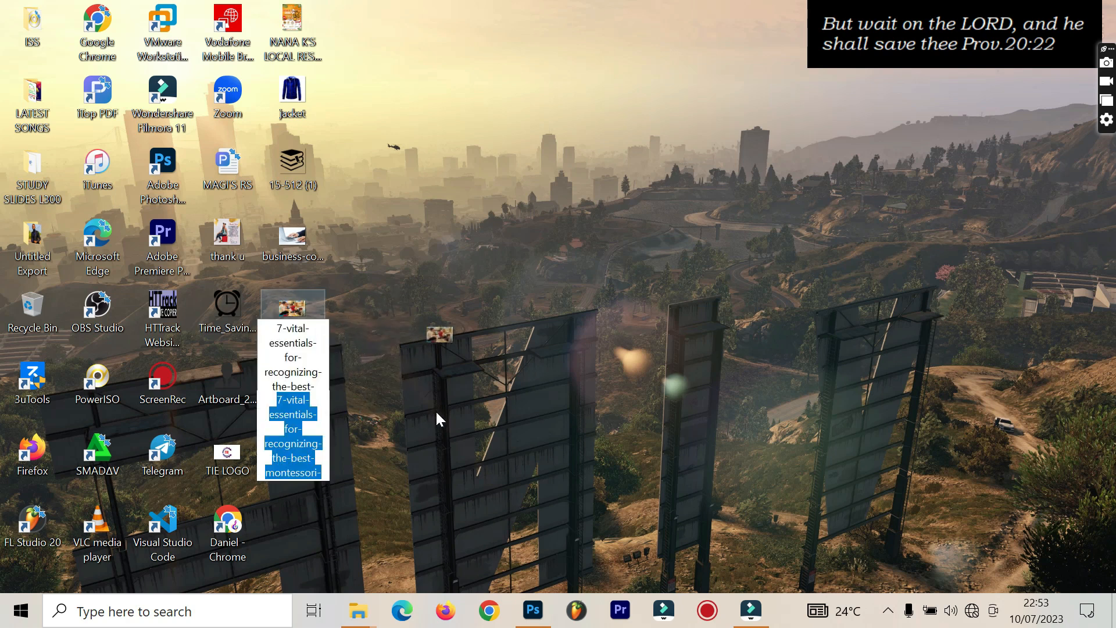
pyautogui.moveTo(289, 307); pyautogui.dragTo(428, 430)
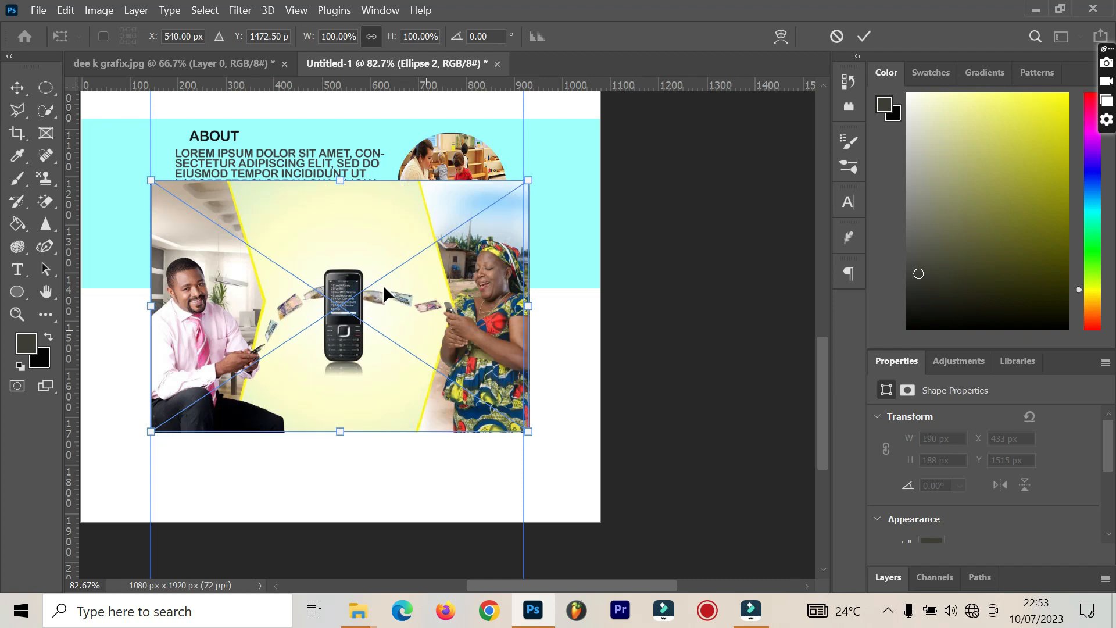
# Scale the placed mobile money photo to about 35.83% and position it over the upper part of the dark circle.
pyautogui.moveTo(354, 285); pyautogui.dragTo(358, 312)
pyautogui.moveTo(532, 208); pyautogui.dragTo(361, 324)
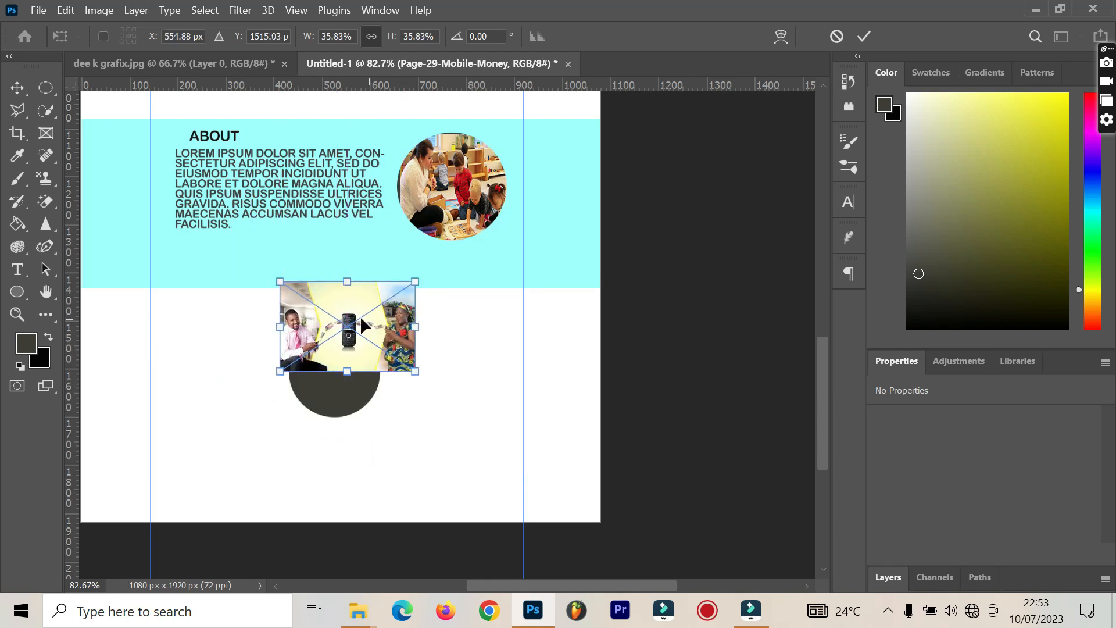
pyautogui.click(865, 36)
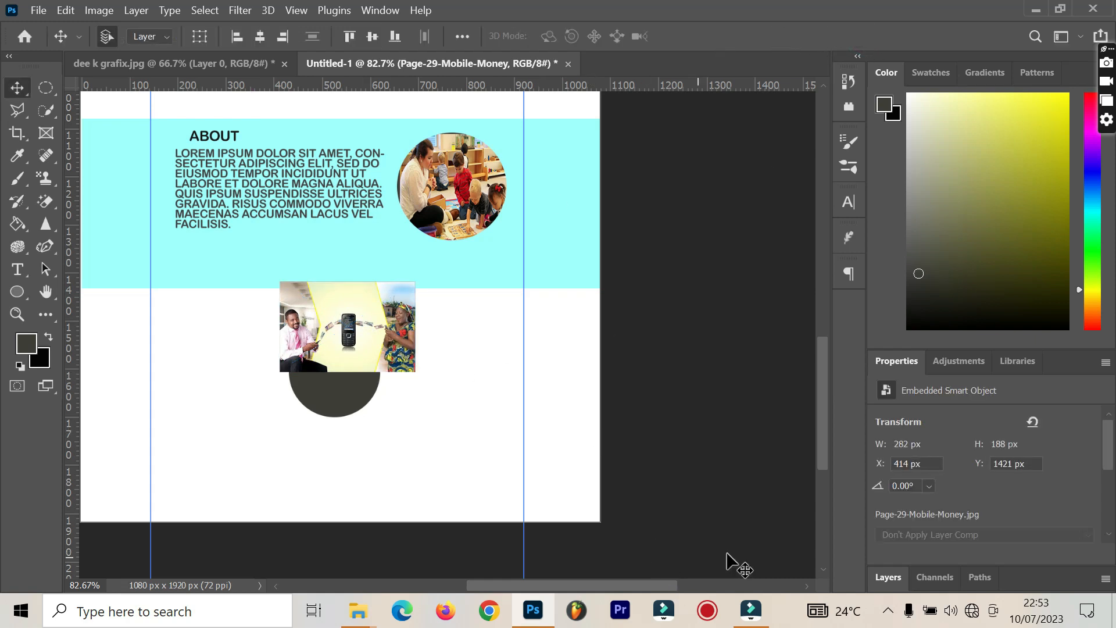
# Clip the mobile money photo to the Ellipse 2 layer and shift the photo down so that it covers the circle.
pyautogui.click(887, 577)
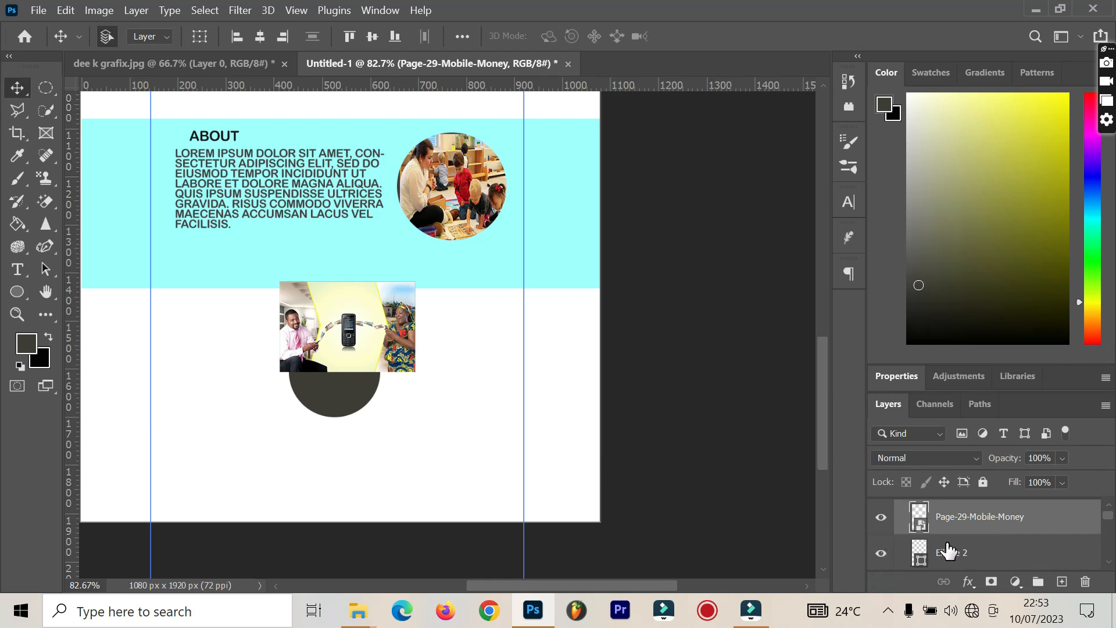
pyautogui.click(882, 524)
pyautogui.click(881, 525)
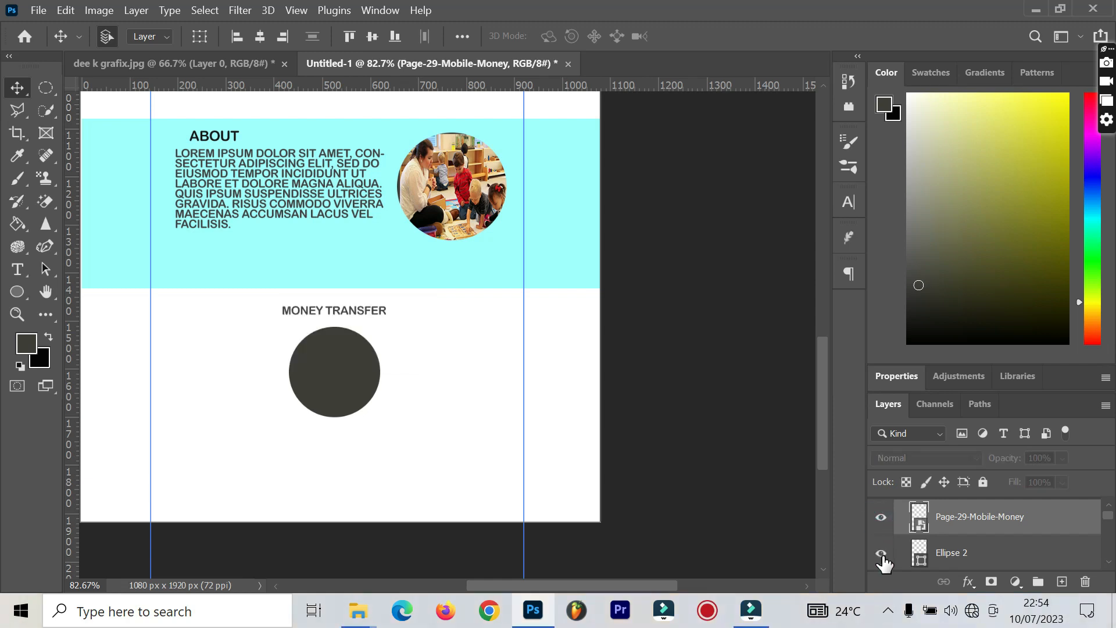
pyautogui.click(883, 557)
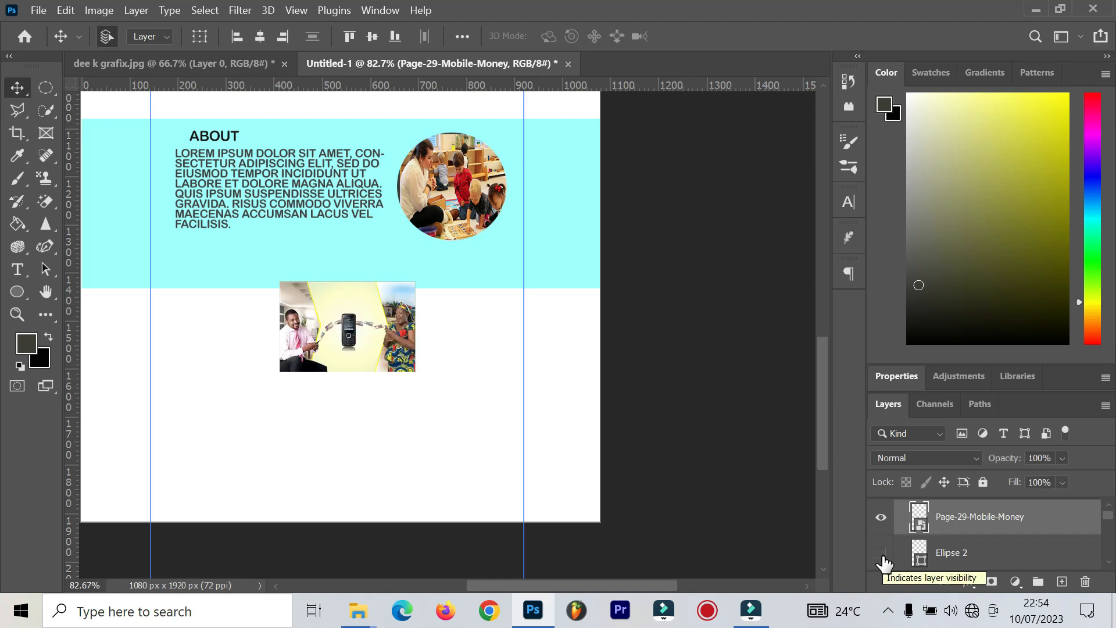
pyautogui.click(881, 553)
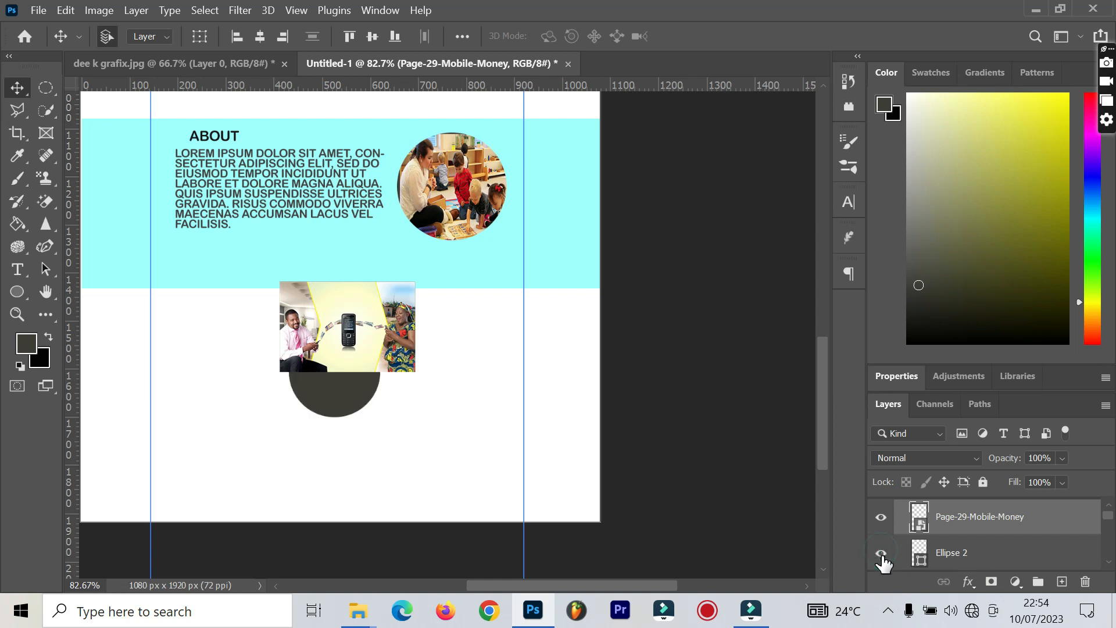
pyautogui.keyDown('alt'); pyautogui.click(918, 535); pyautogui.keyUp('alt')
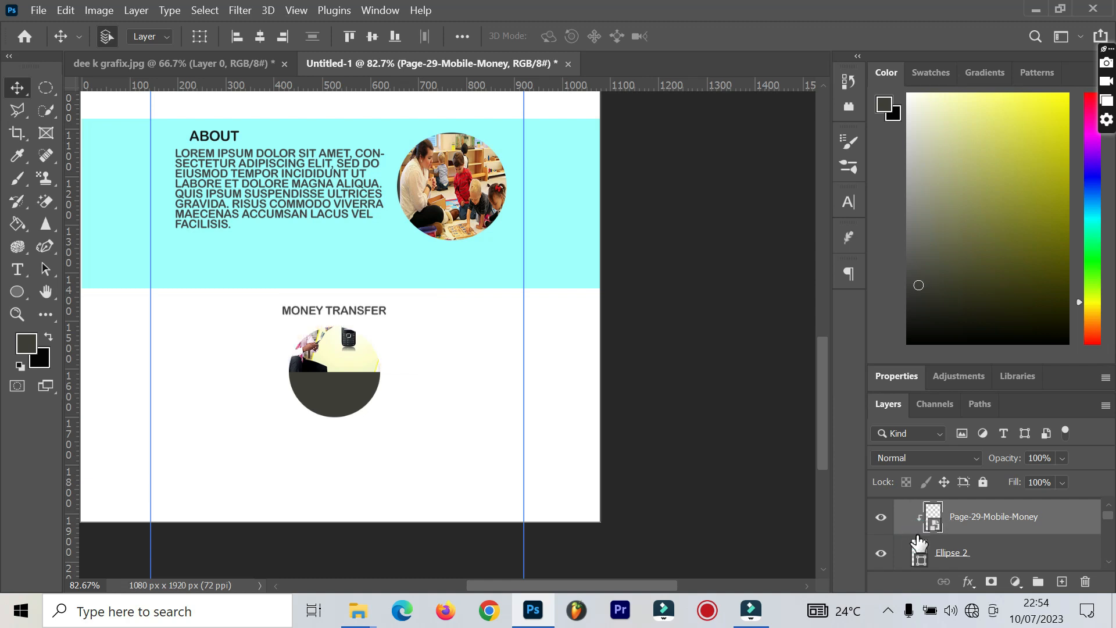
pyautogui.moveTo(351, 358); pyautogui.dragTo(335, 402)
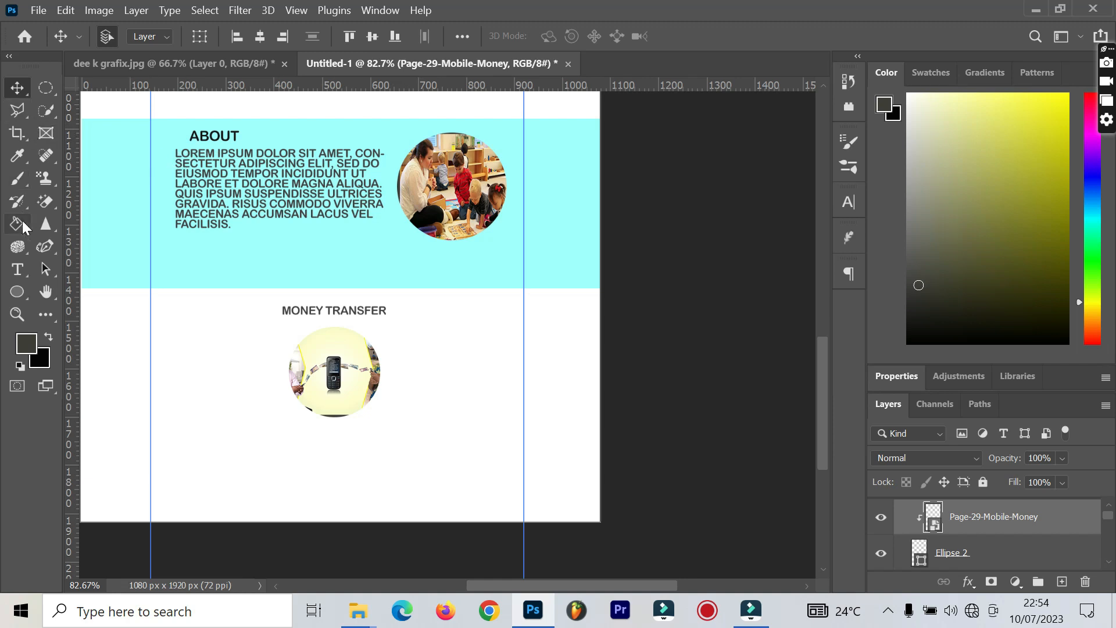
# Draw a small dark ellipse about 17 by 23 px on the left guide, level with the circular money photo.
pyautogui.click(20, 291)
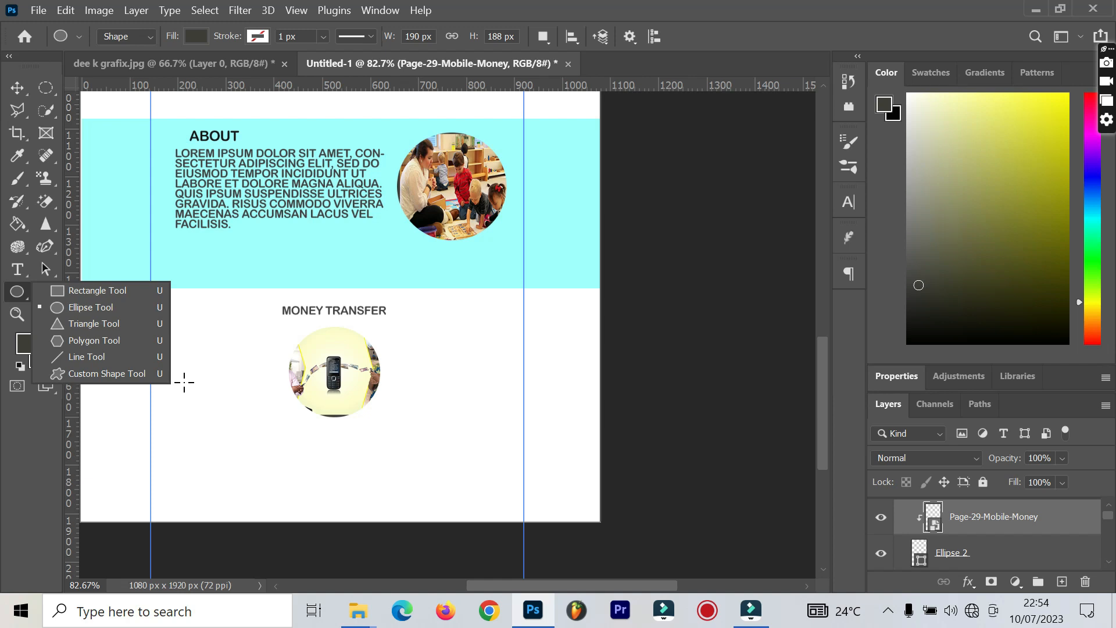
pyautogui.click(18, 297)
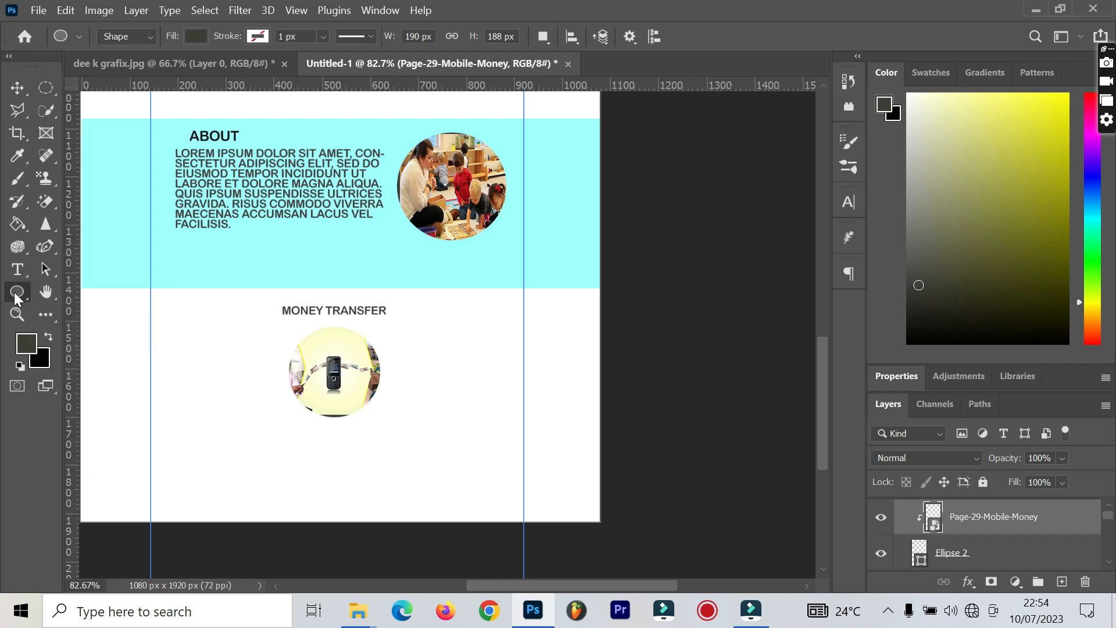
pyautogui.moveTo(152, 376); pyautogui.dragTo(157, 386)
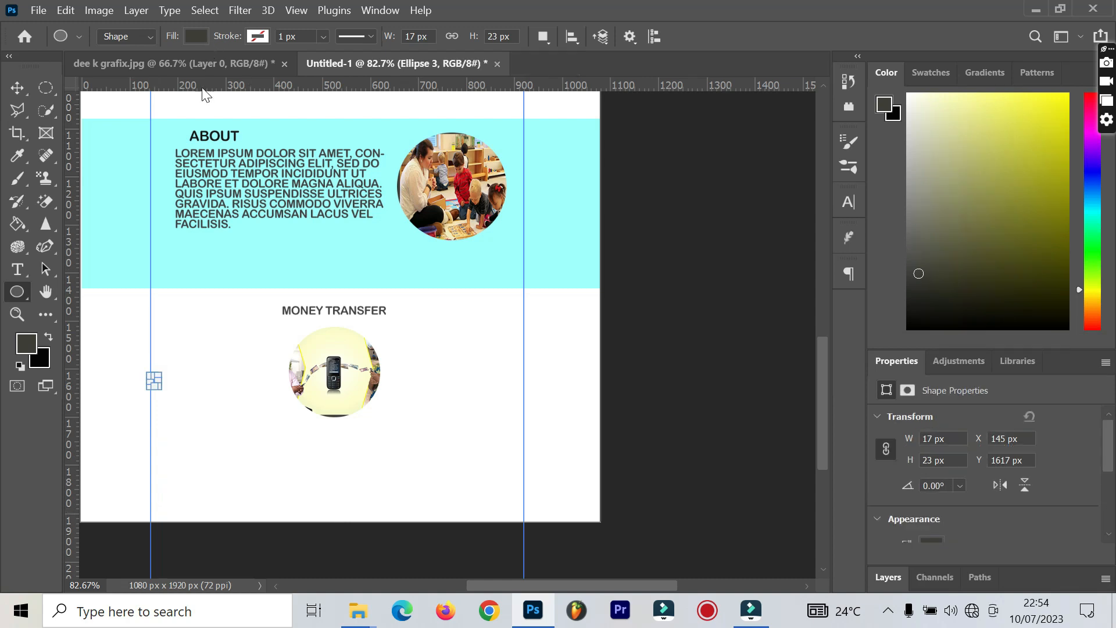
pyautogui.click(17, 87)
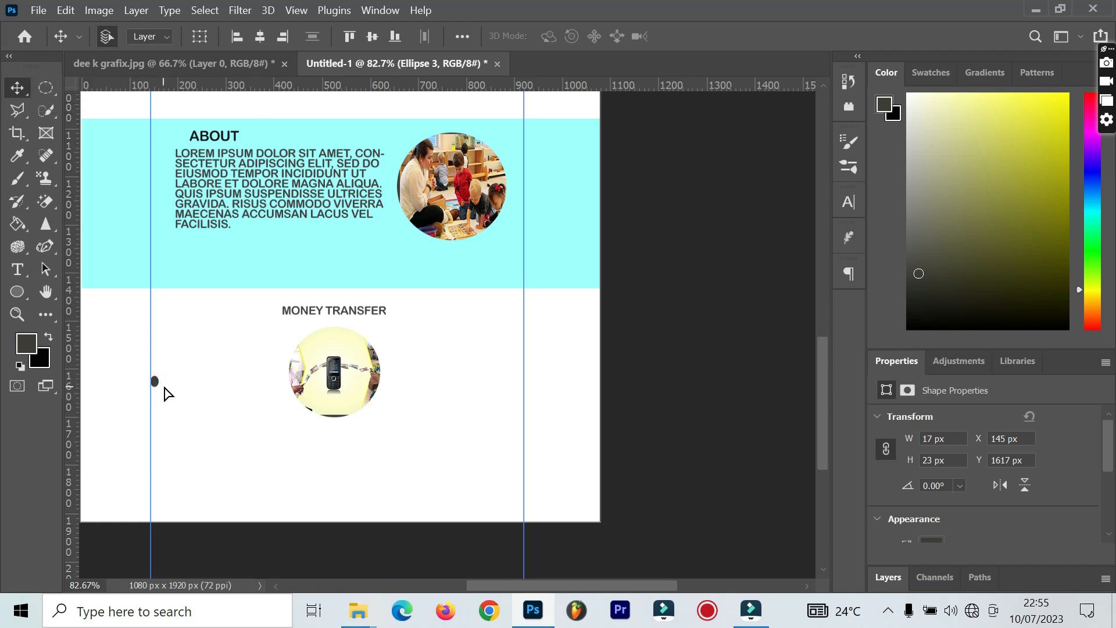
# Move the small dot slightly inside the left guide and place a copy of it near the right guide at about X 869, Y 1609 px.
pyautogui.scroll(4, 165, 389)
pyautogui.scroll(-2, 176, 395)
pyautogui.scroll(-1, 177, 401)
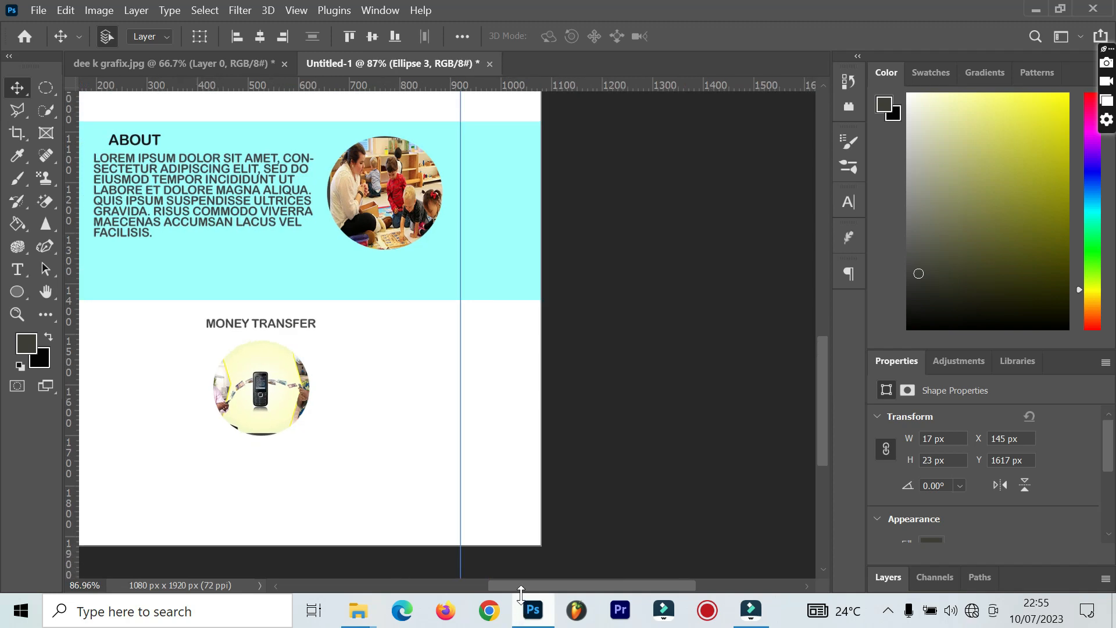
pyautogui.moveTo(525, 591); pyautogui.dragTo(463, 589)
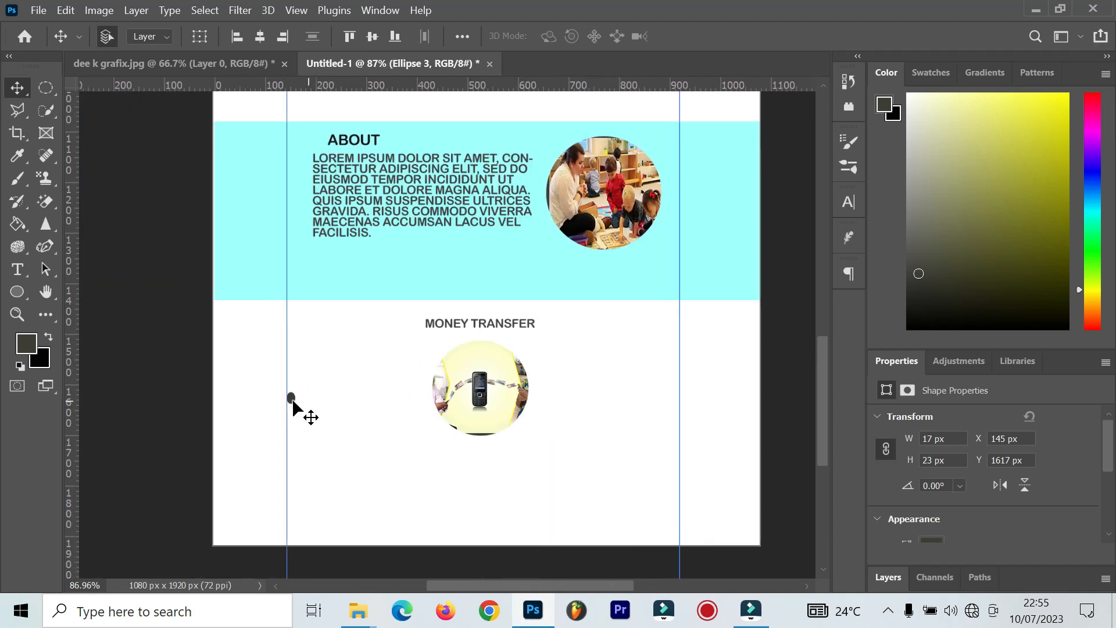
pyautogui.moveTo(292, 400); pyautogui.dragTo(307, 410)
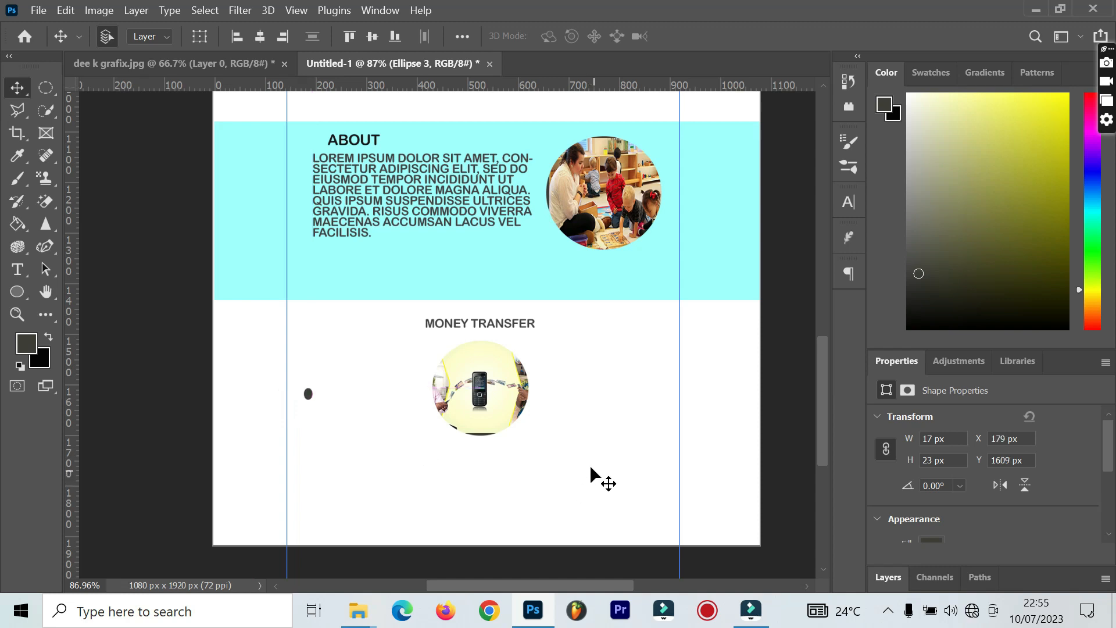
pyautogui.moveTo(307, 398); pyautogui.dragTo(308, 395)
pyautogui.moveTo(309, 395); pyautogui.dragTo(657, 401)
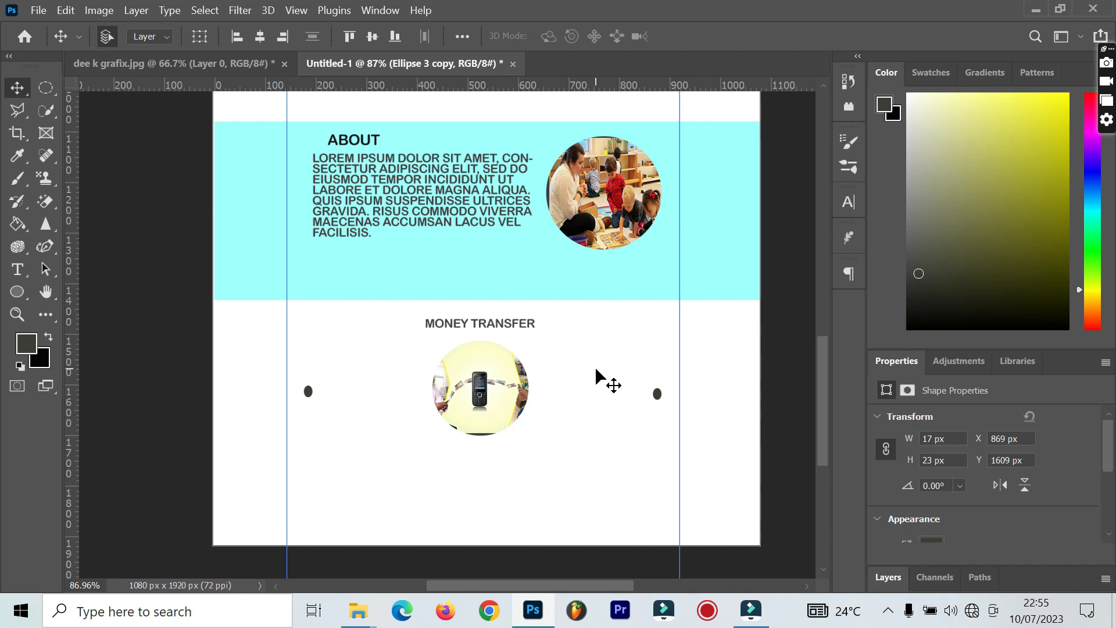
# Add a text box about 334 by 101 px with Lorem ipsum placeholder text below the money photo and center-align the text.
pyautogui.click(18, 269)
pyautogui.moveTo(418, 443); pyautogui.dragTo(571, 494)
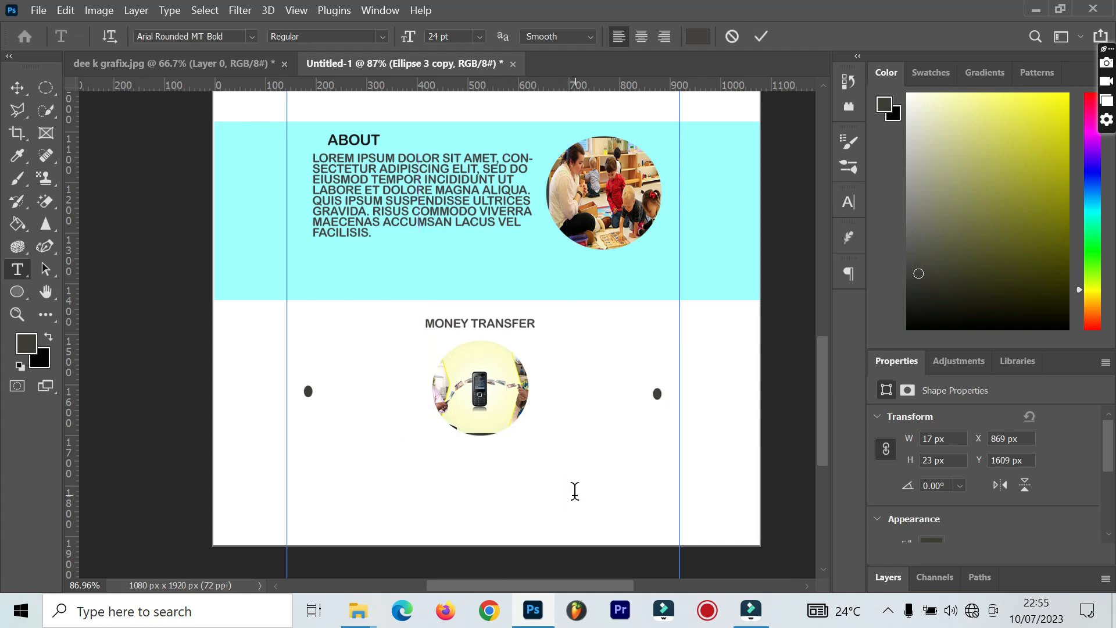
pyautogui.moveTo(419, 468); pyautogui.dragTo(402, 469)
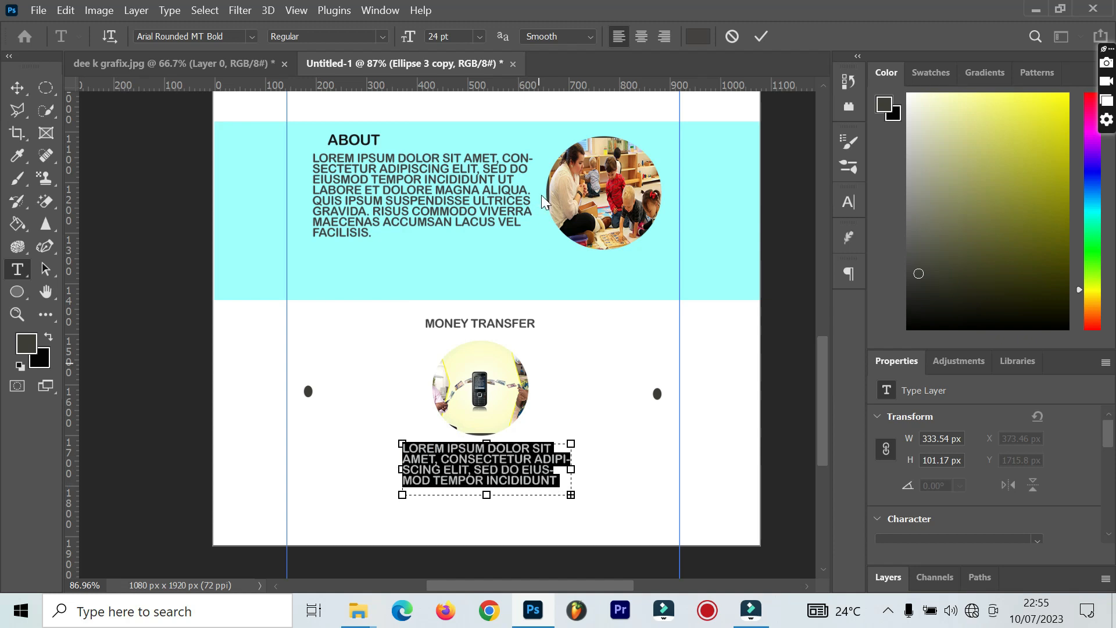
pyautogui.click(642, 36)
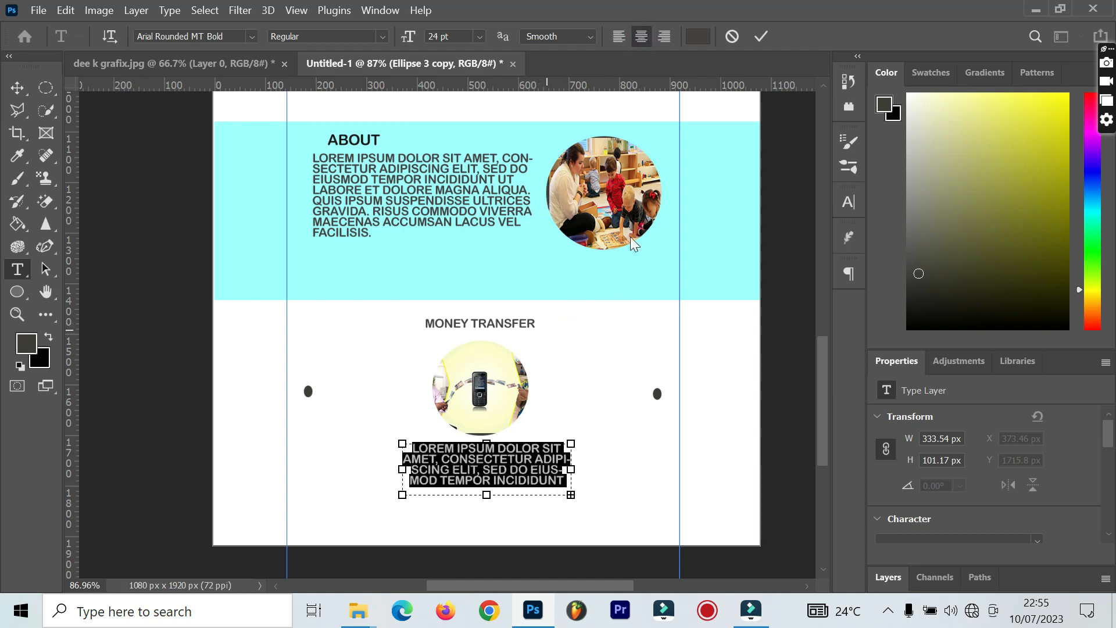
pyautogui.click(761, 36)
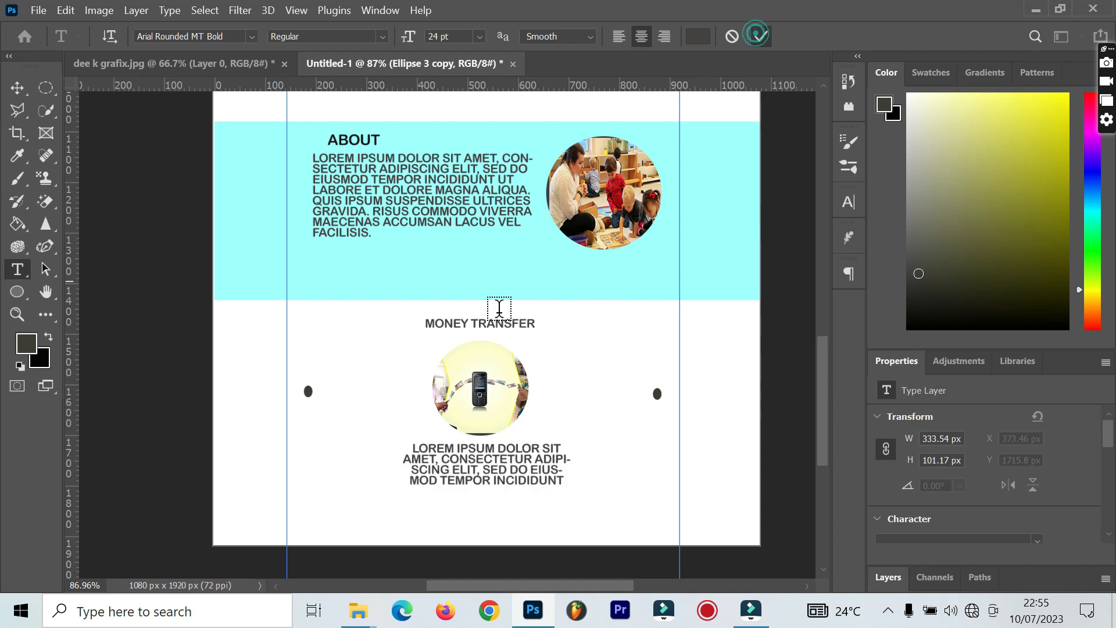
# Scale the Lorem ipsum paragraph below the money photo to about 75.56%.
pyautogui.click(18, 90)
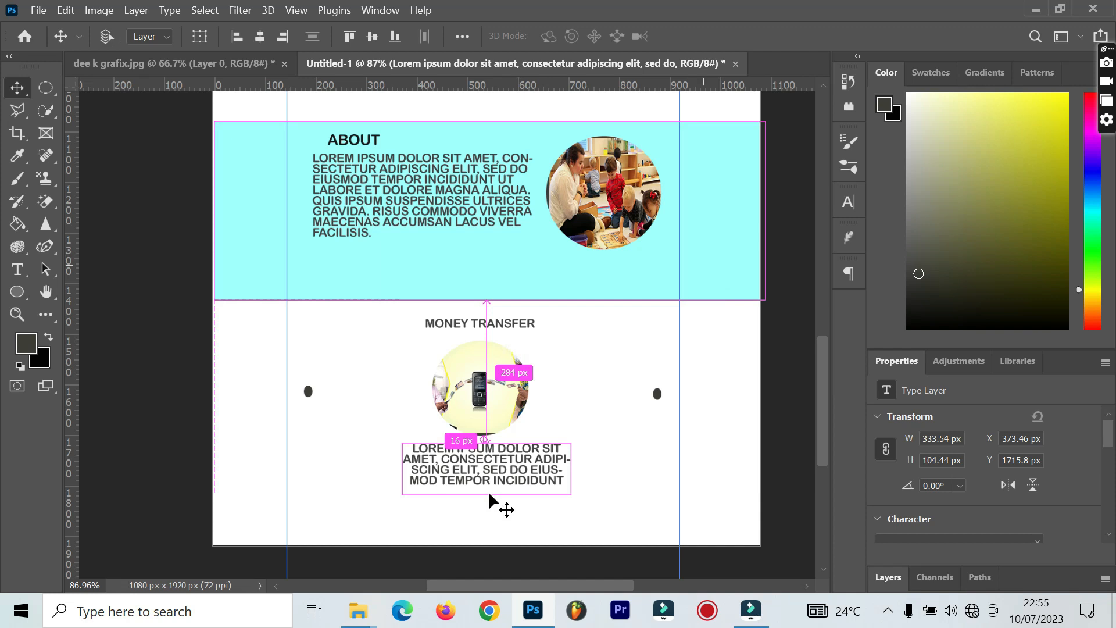
pyautogui.hotkey('ctrl', 't')
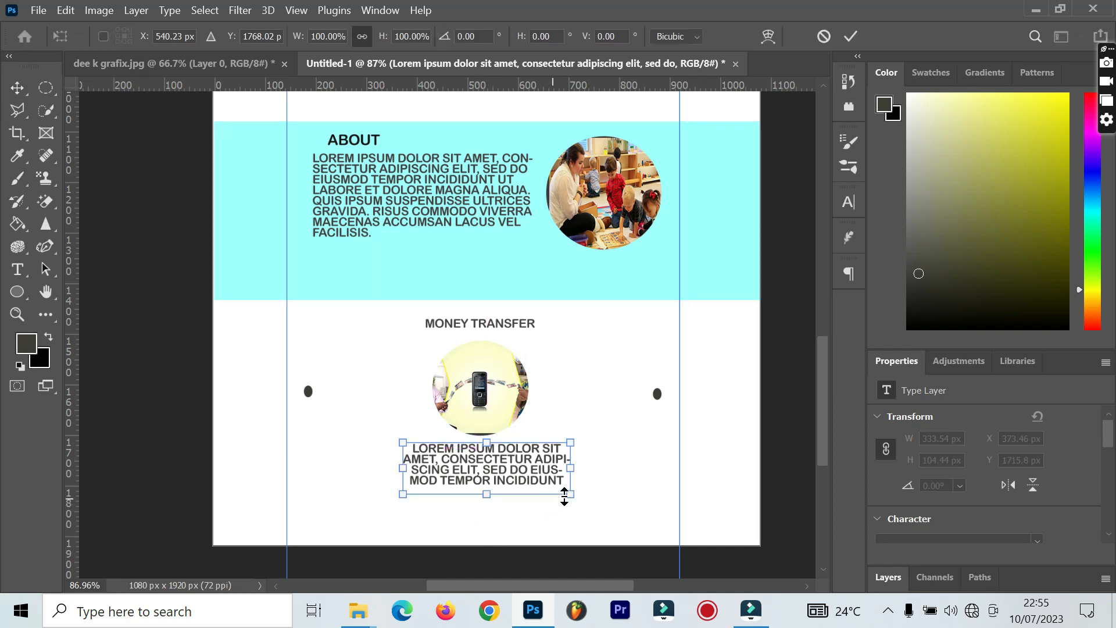
pyautogui.moveTo(561, 486); pyautogui.dragTo(505, 473)
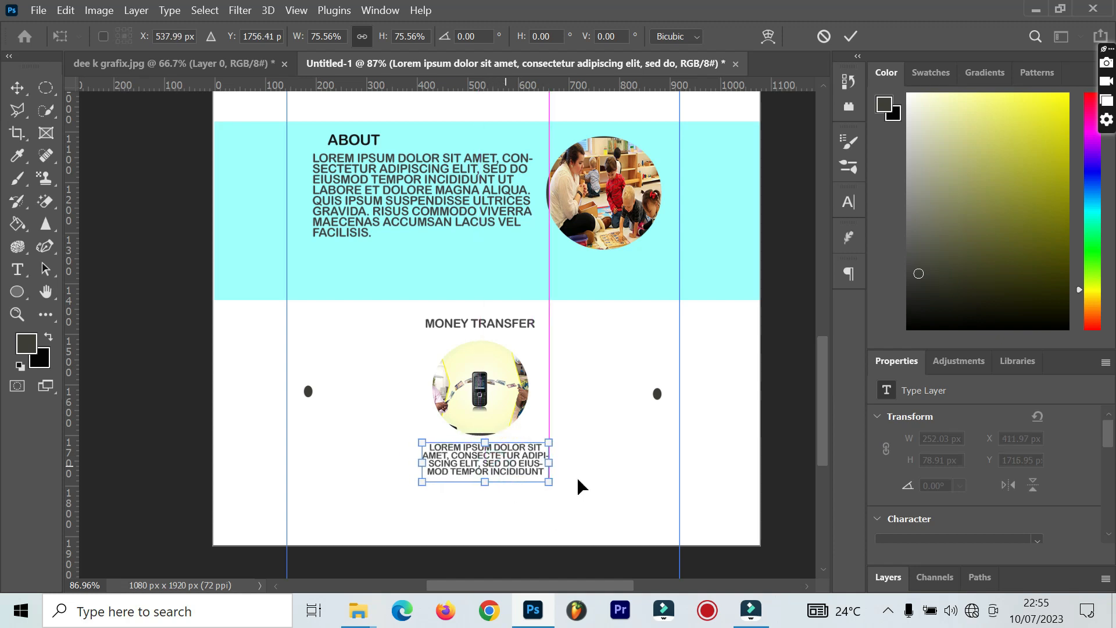
pyautogui.click(850, 37)
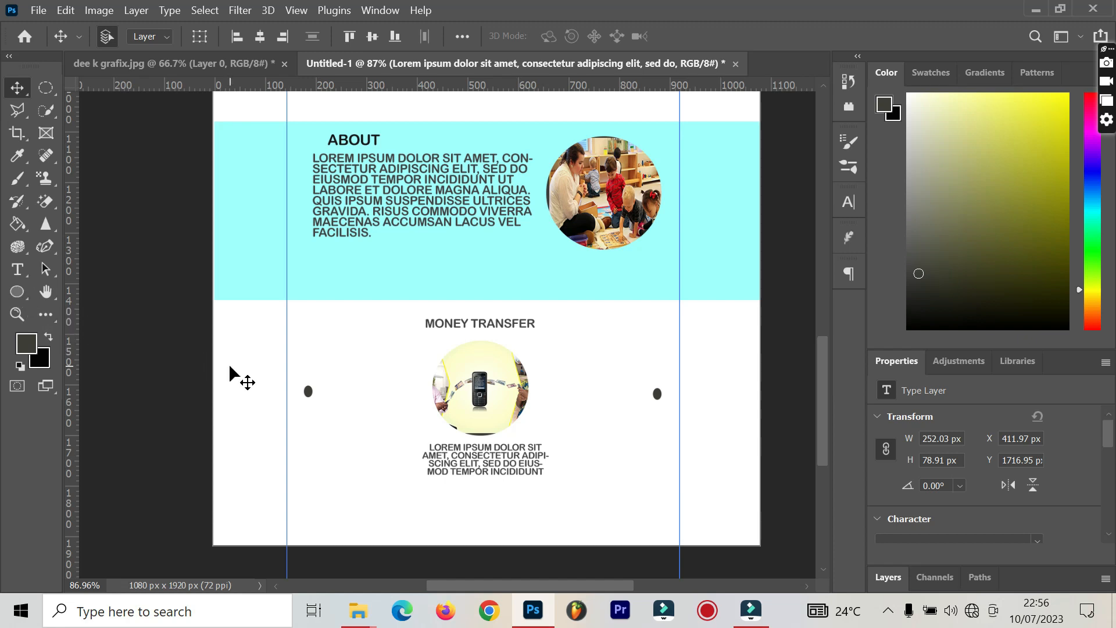
# Draw a full-width rectangle about 1087 by 104 px directly below the Money Transfer paragraph.
pyautogui.click(20, 296)
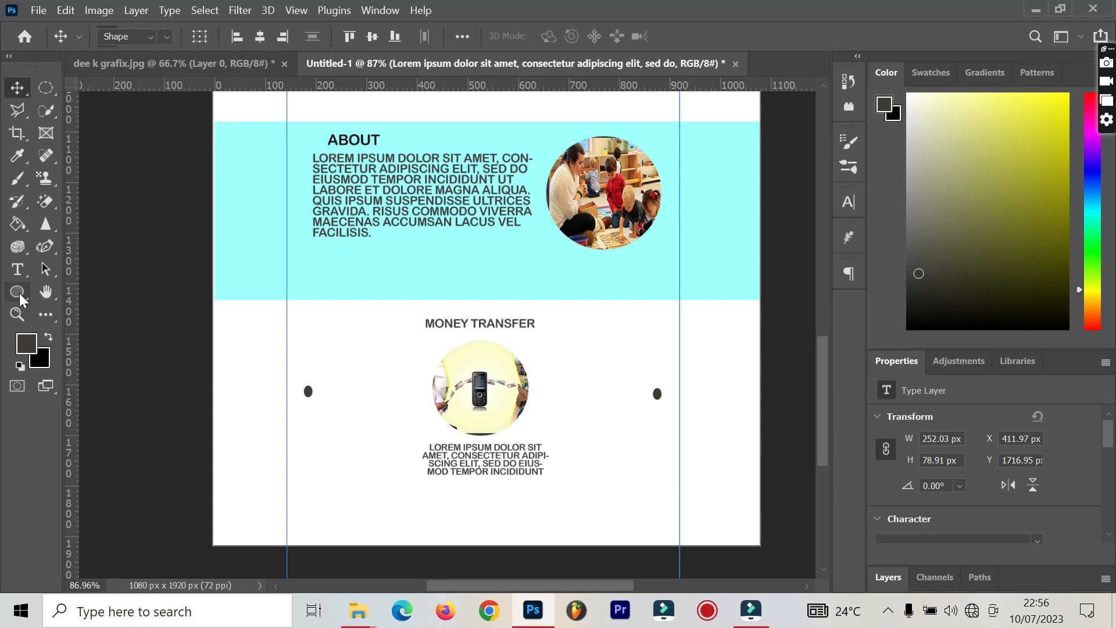
pyautogui.rightClick(20, 297)
pyautogui.click(75, 293)
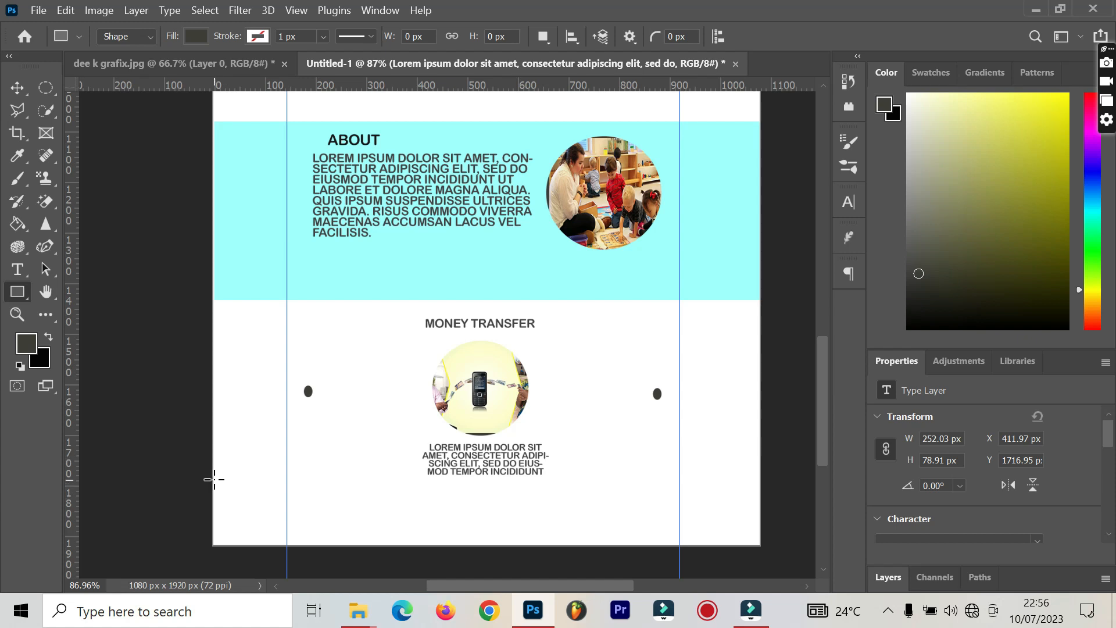
pyautogui.moveTo(214, 478); pyautogui.dragTo(764, 530)
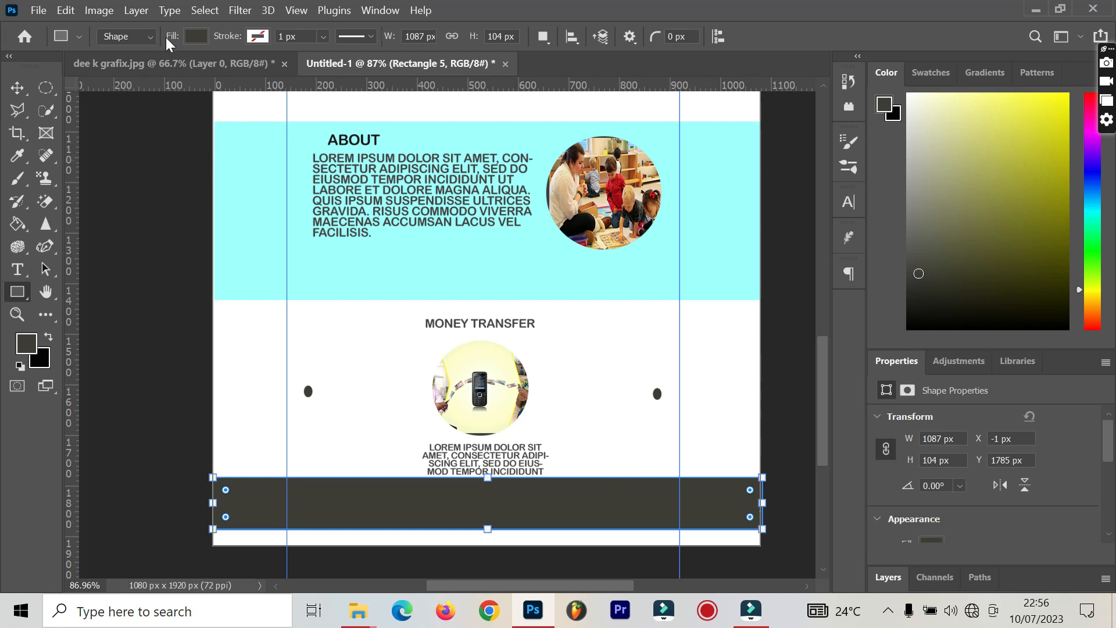
# Fill the full-width rectangle below the Money Transfer paragraph with the recently used pink.
pyautogui.click(204, 37)
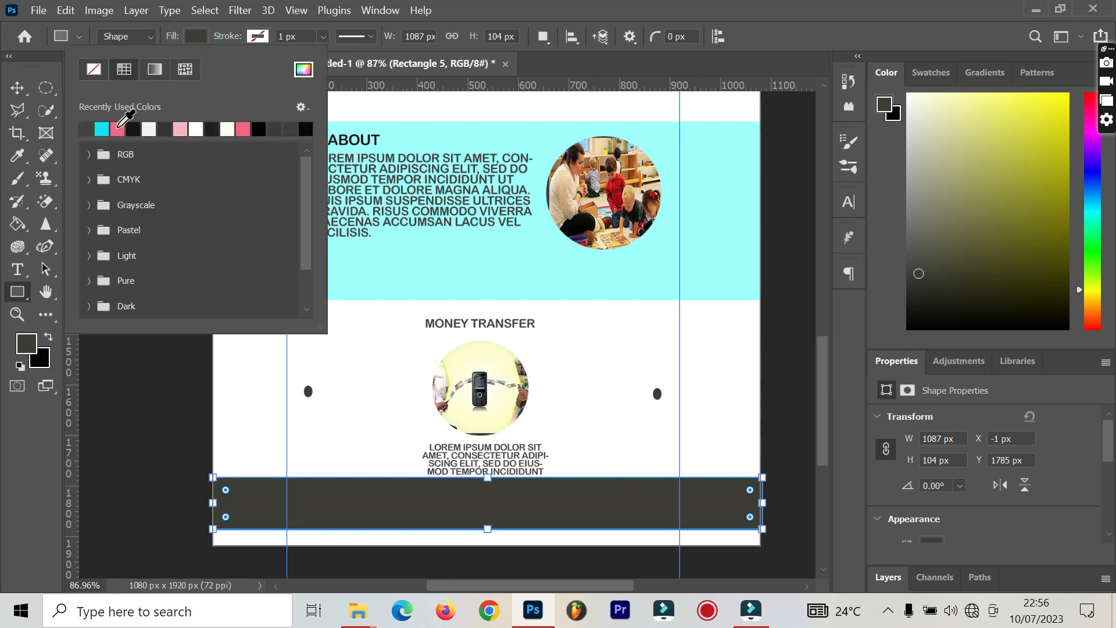
pyautogui.click(117, 128)
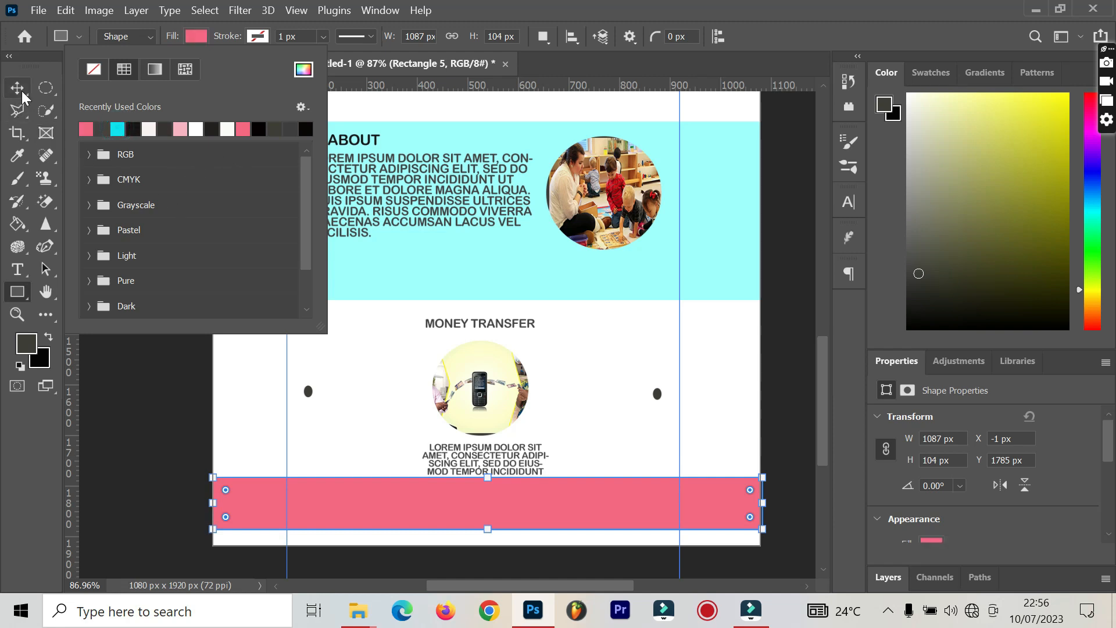
pyautogui.click(21, 90)
pyautogui.click(486, 504)
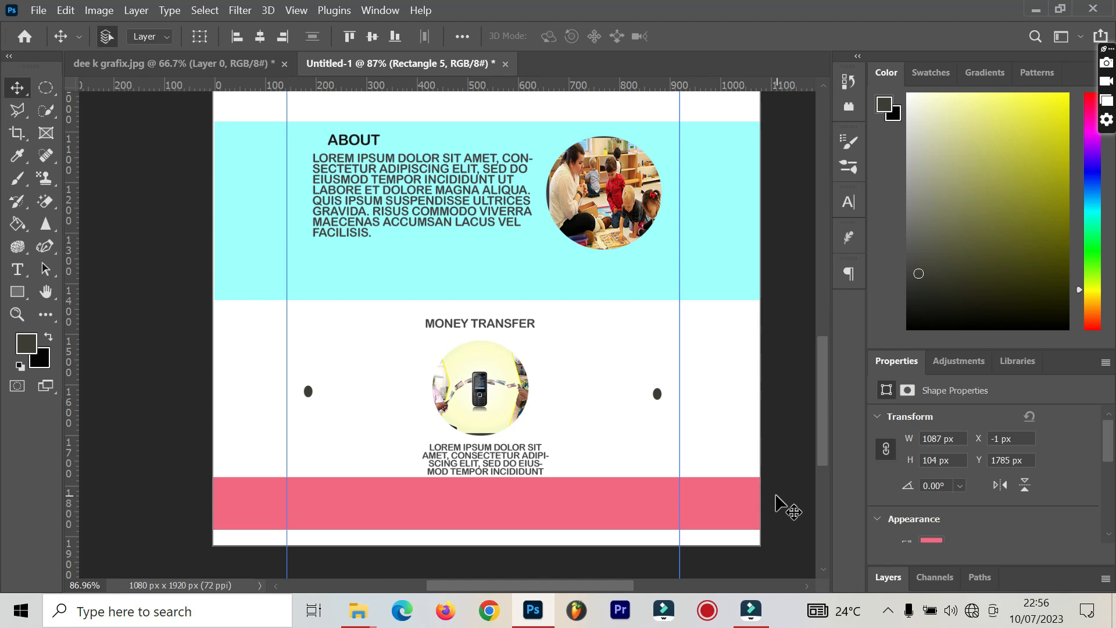
# Nudge the pink footer band down 8 px to a Y position of 1793 px.
pyautogui.press('Down')
pyautogui.press('Down')
pyautogui.press('Down')
pyautogui.press('Down')
pyautogui.press('Down')
pyautogui.press('Down')
pyautogui.press('Down')
pyautogui.press('Down')
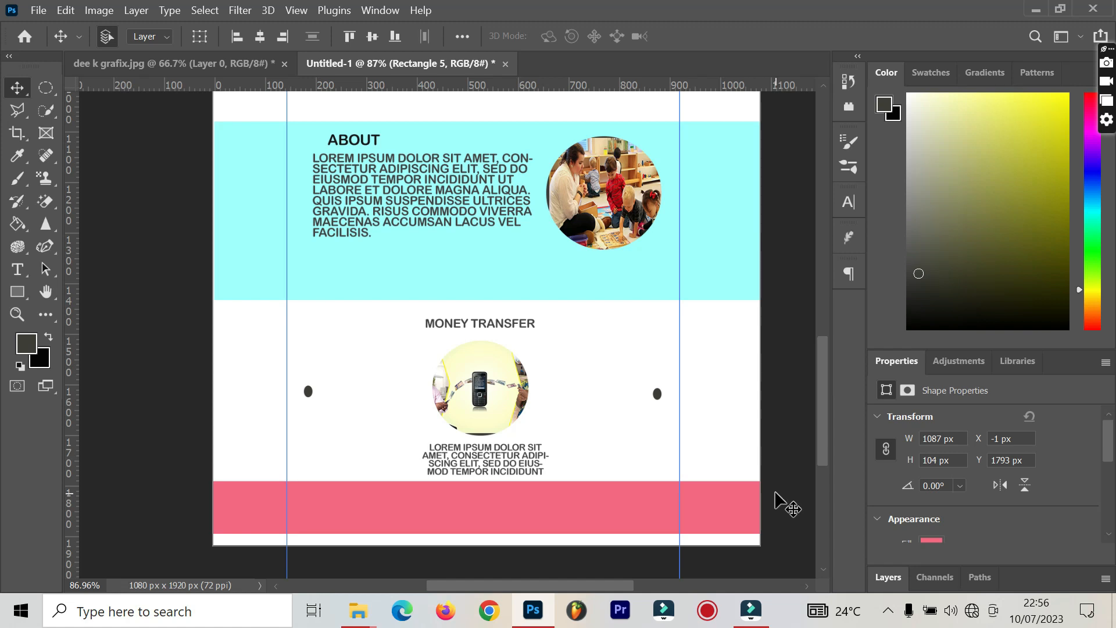
# Reduce the opacity of the pink footer band's layer to 79%.
pyautogui.click(611, 498)
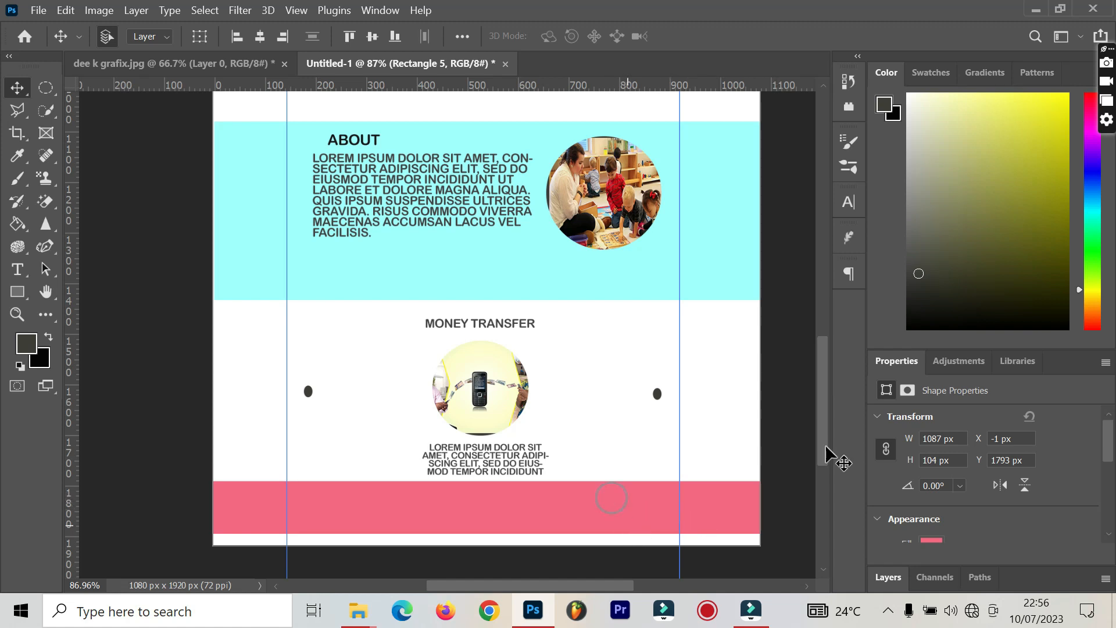
pyautogui.click(888, 577)
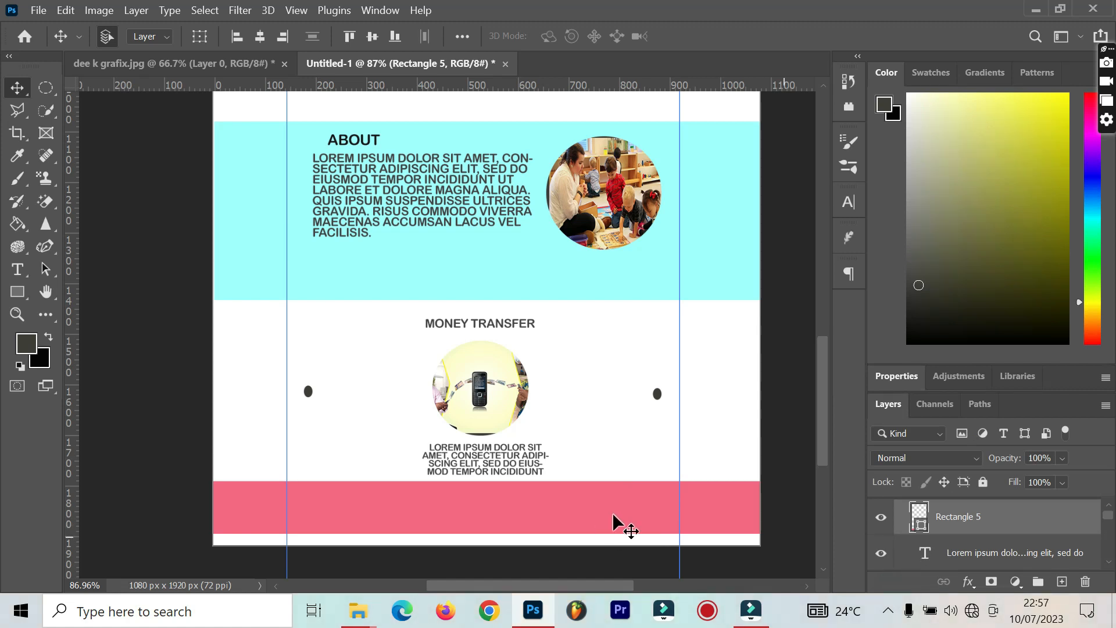
pyautogui.click(1067, 463)
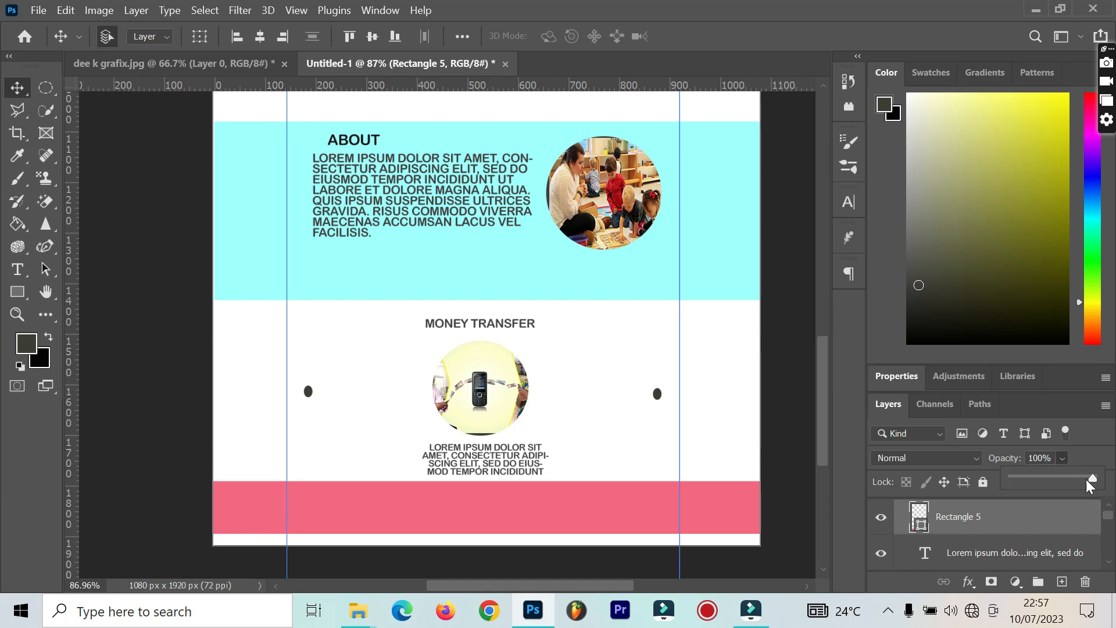
pyautogui.moveTo(1094, 483); pyautogui.dragTo(1083, 482)
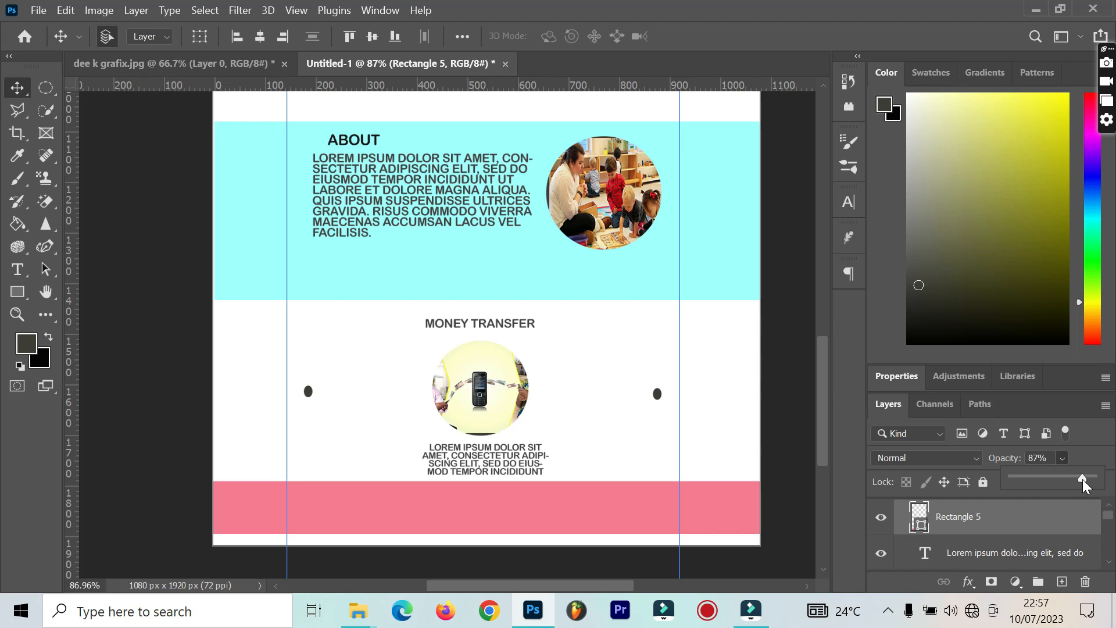
pyautogui.moveTo(1077, 484); pyautogui.dragTo(1068, 485)
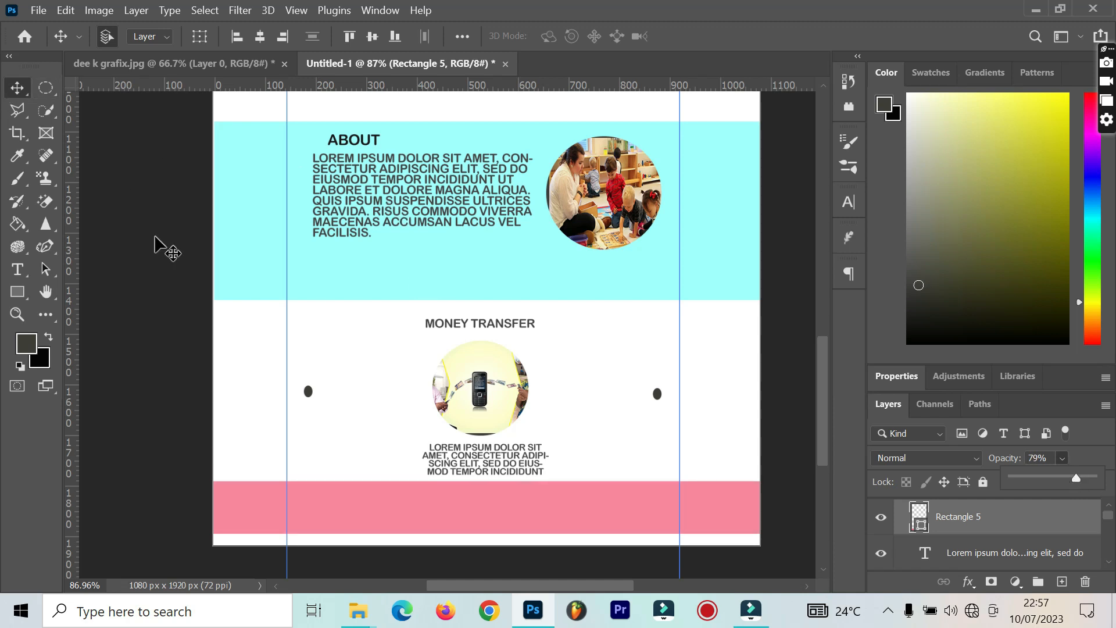
pyautogui.click(151, 255)
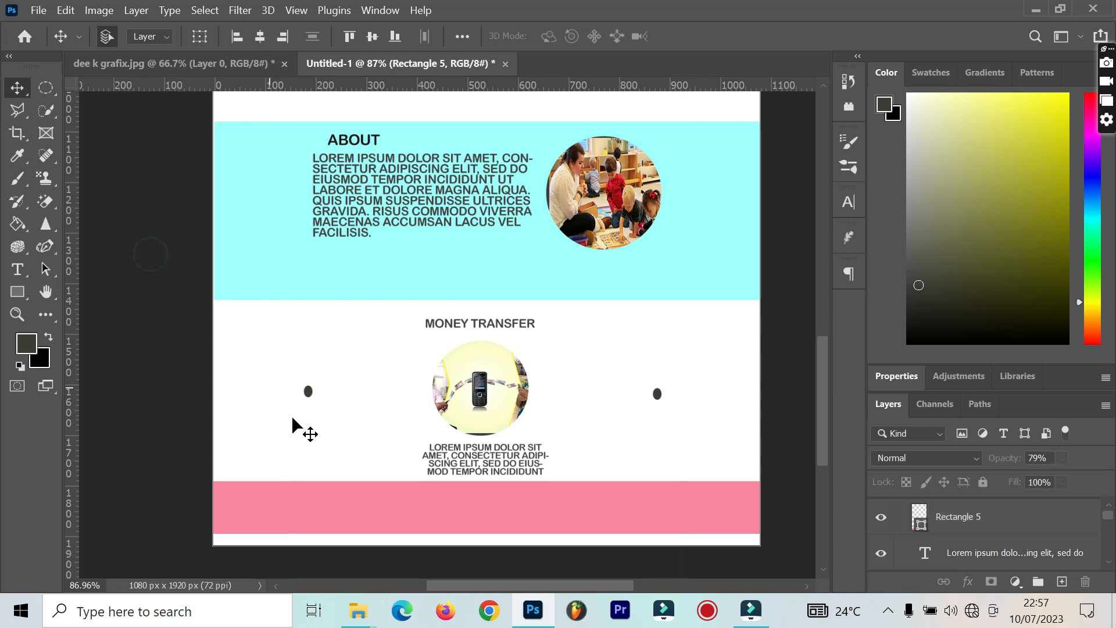
pyautogui.click(383, 444)
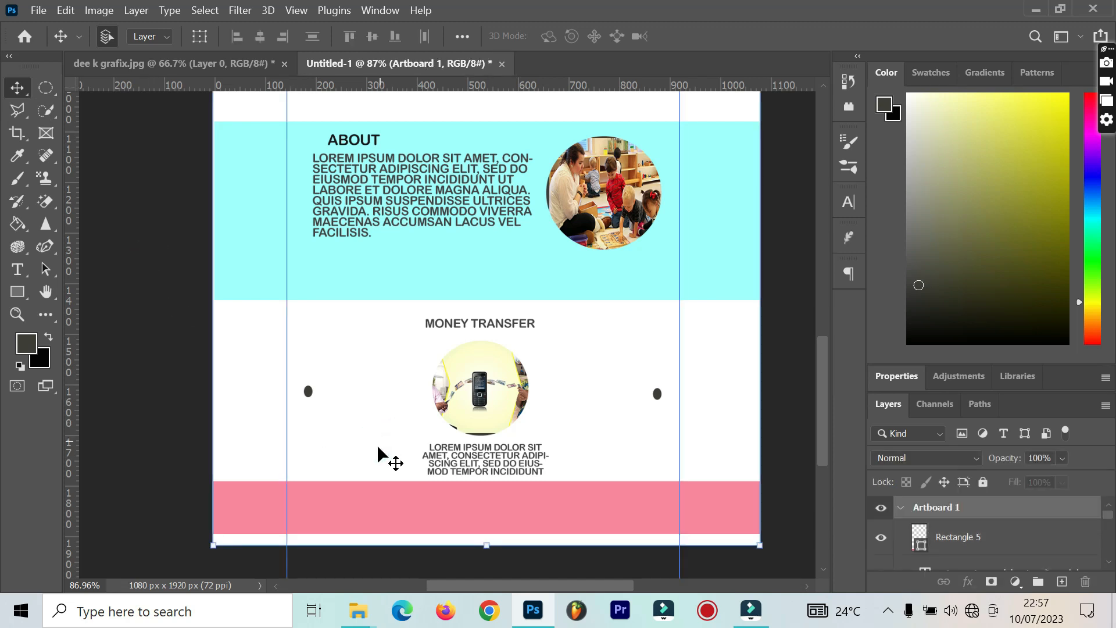
# Draw a rectangle about 377 by 56 px inside the pink footer band, starting near the ABOUT paragraph's left edge, with no fill.
pyautogui.click(18, 292)
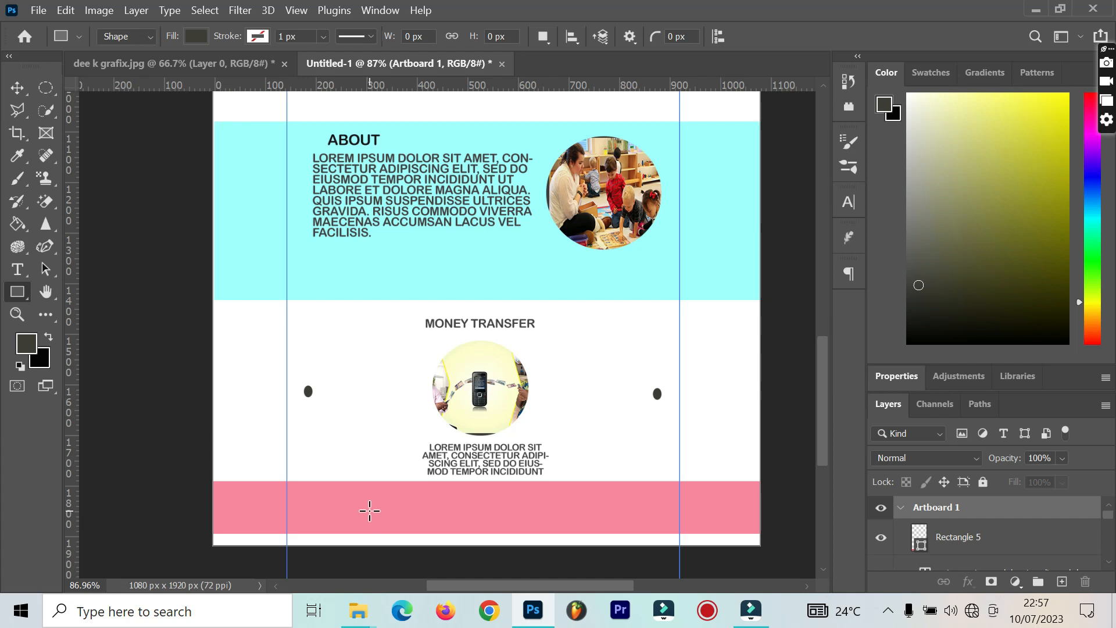
pyautogui.moveTo(316, 493); pyautogui.dragTo(504, 519)
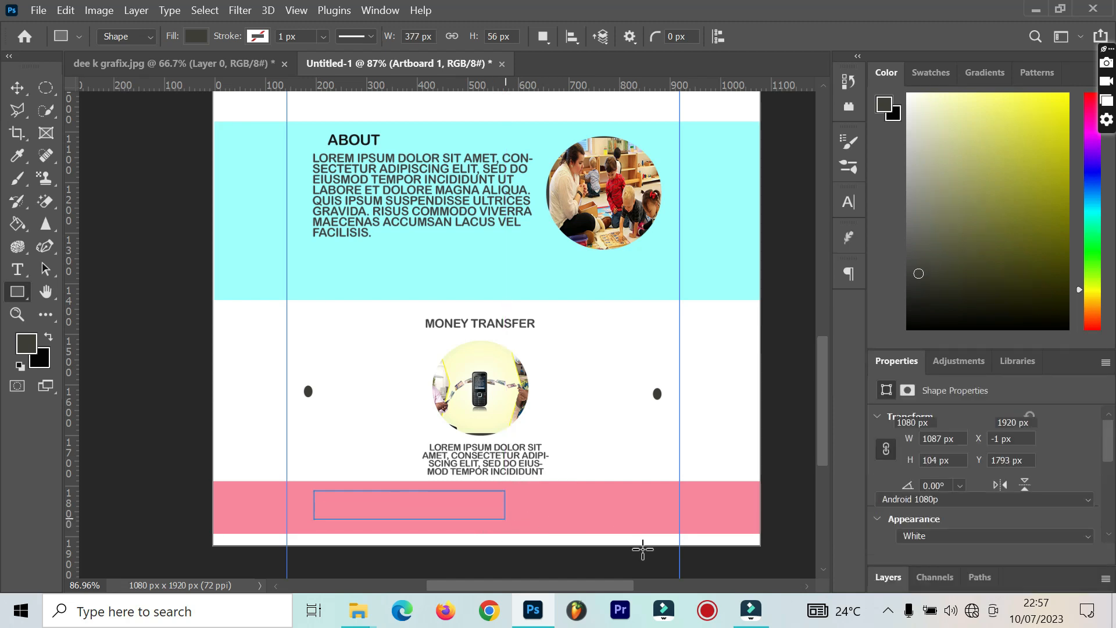
pyautogui.click(195, 37)
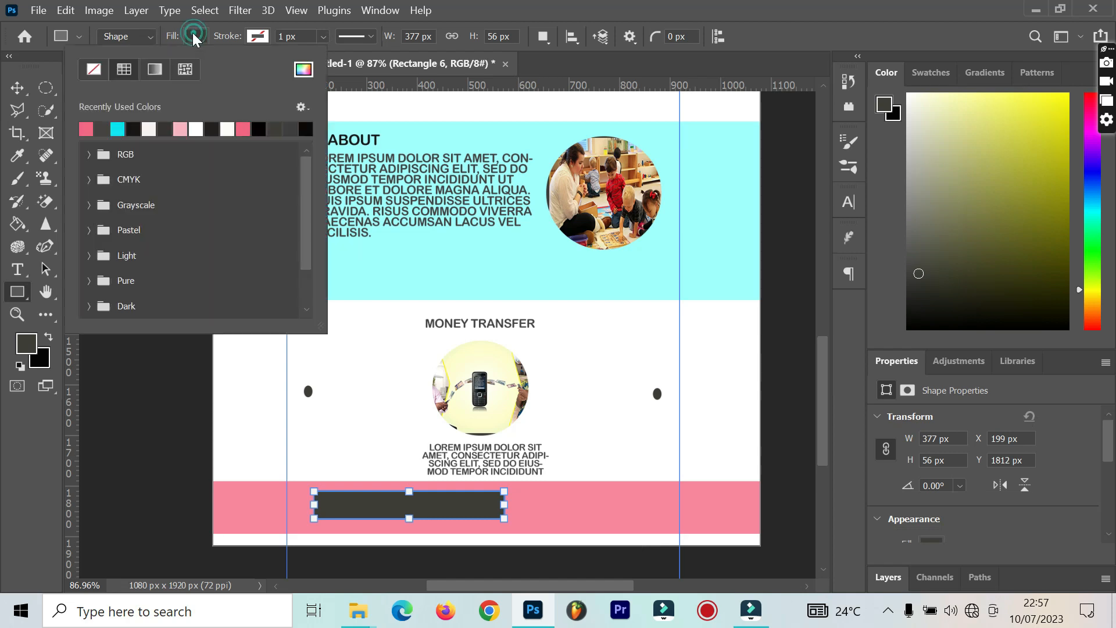
pyautogui.click(94, 69)
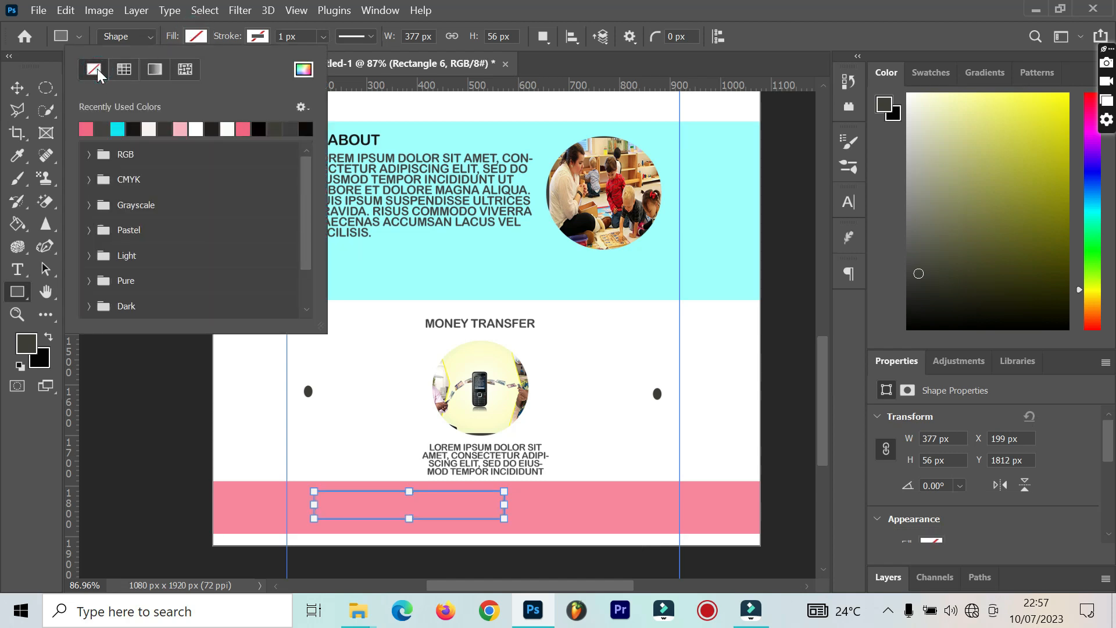
# Give the unfilled rectangle in the footer band a recently used off-white stroke about 3.79 px wide.
pyautogui.click(258, 36)
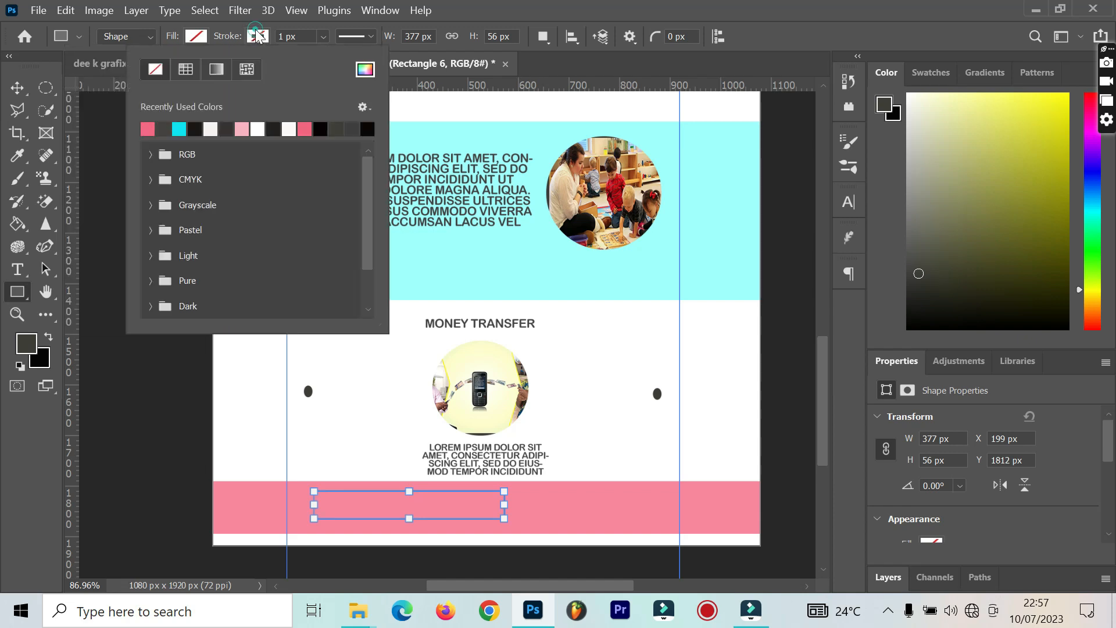
pyautogui.click(258, 37)
pyautogui.click(256, 37)
pyautogui.click(212, 128)
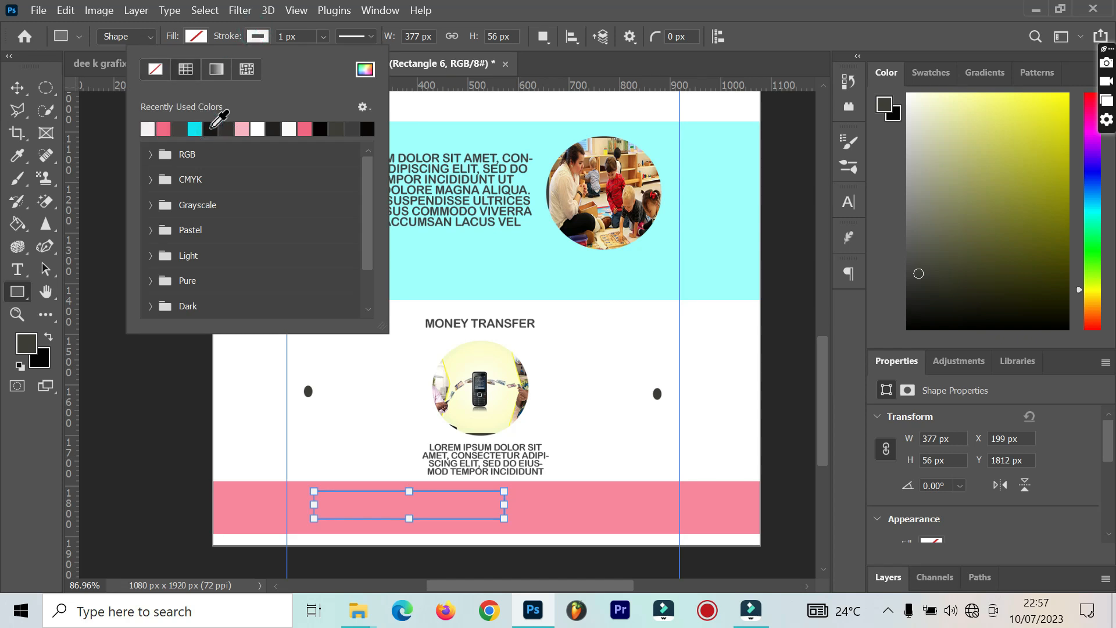
pyautogui.click(324, 40)
pyautogui.click(324, 40)
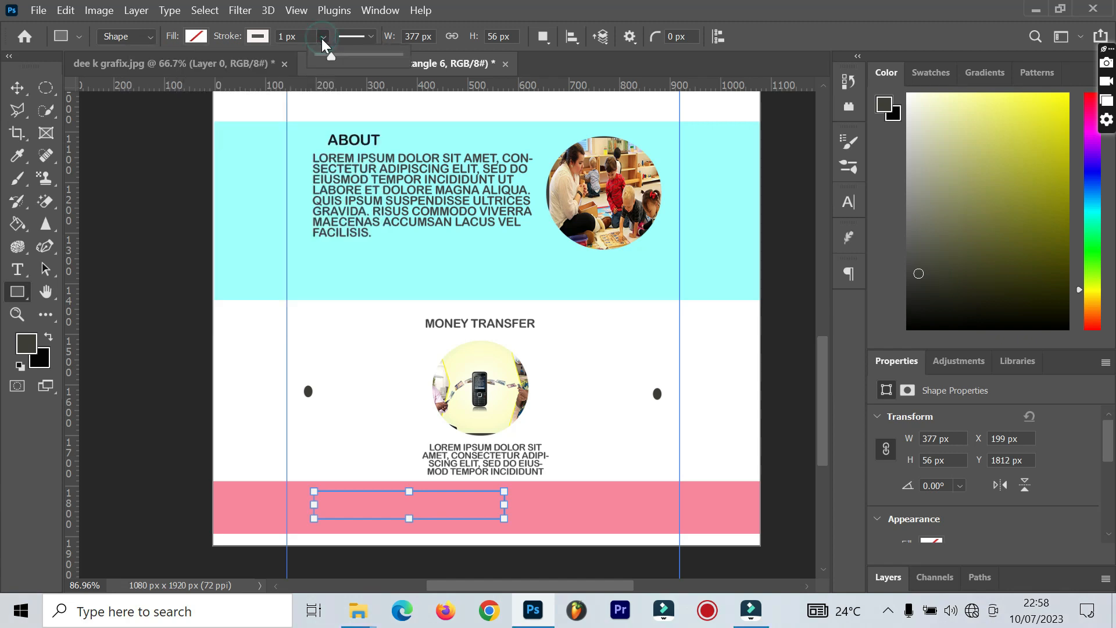
pyautogui.click(323, 40)
pyautogui.click(324, 39)
pyautogui.moveTo(331, 57)
pyautogui.mouseDown()
pyautogui.moveTo(346, 54)
pyautogui.moveTo(335, 64)
pyautogui.mouseUp()
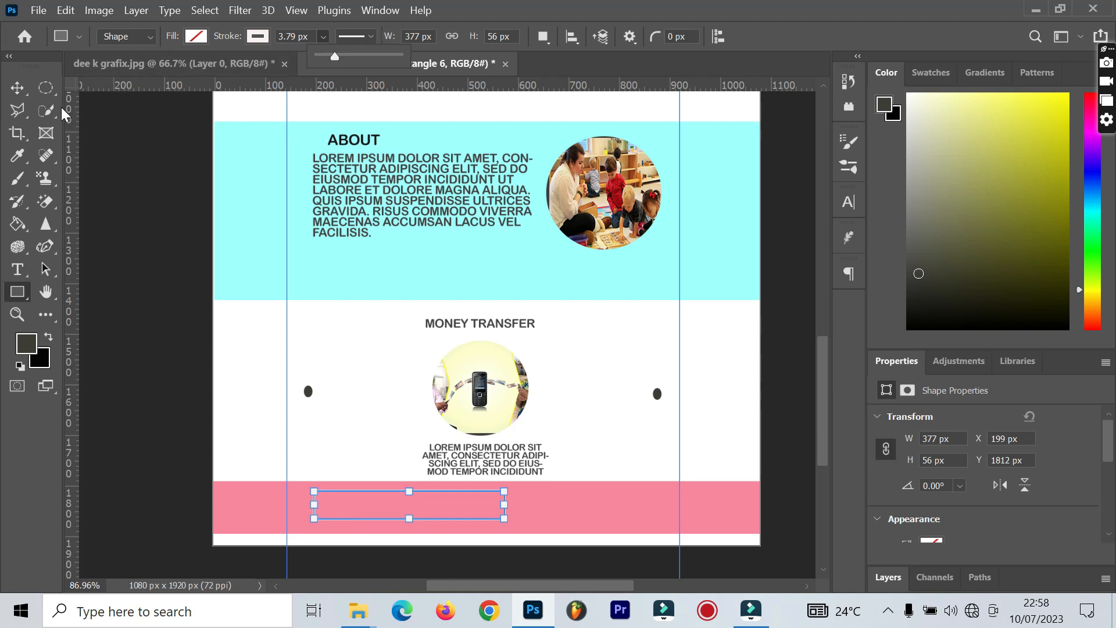
pyautogui.click(19, 89)
pyautogui.click(18, 90)
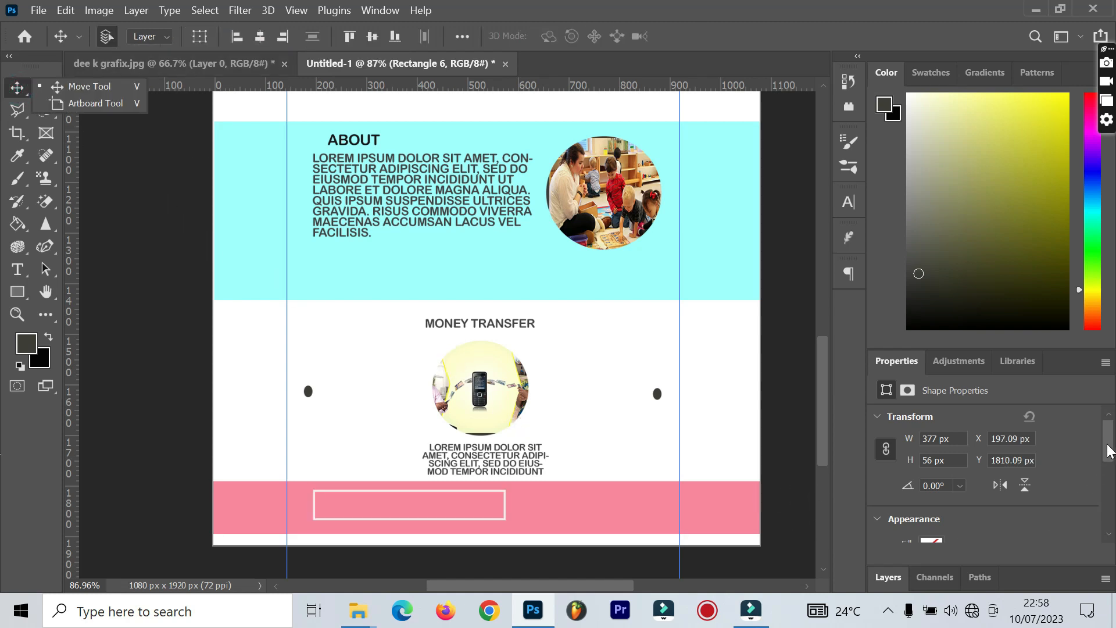
# Thin the footer rectangle's stroke to about 1.22 px and round all its corners to 14 px.
pyautogui.moveTo(1111, 445); pyautogui.dragTo(1115, 469)
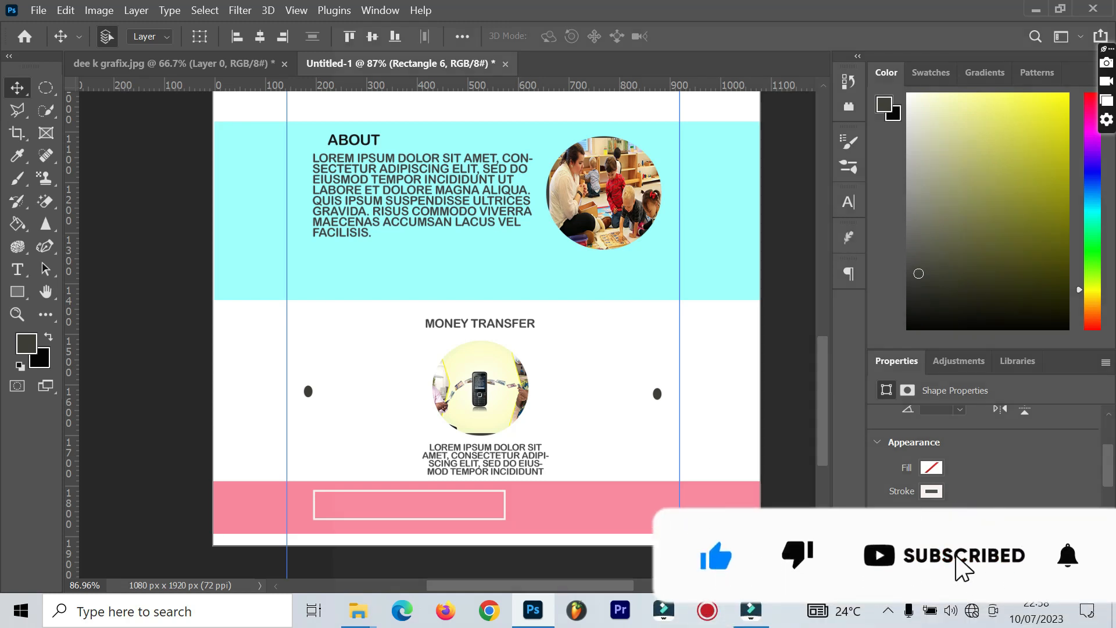
pyautogui.moveTo(980, 536); pyautogui.dragTo(972, 537)
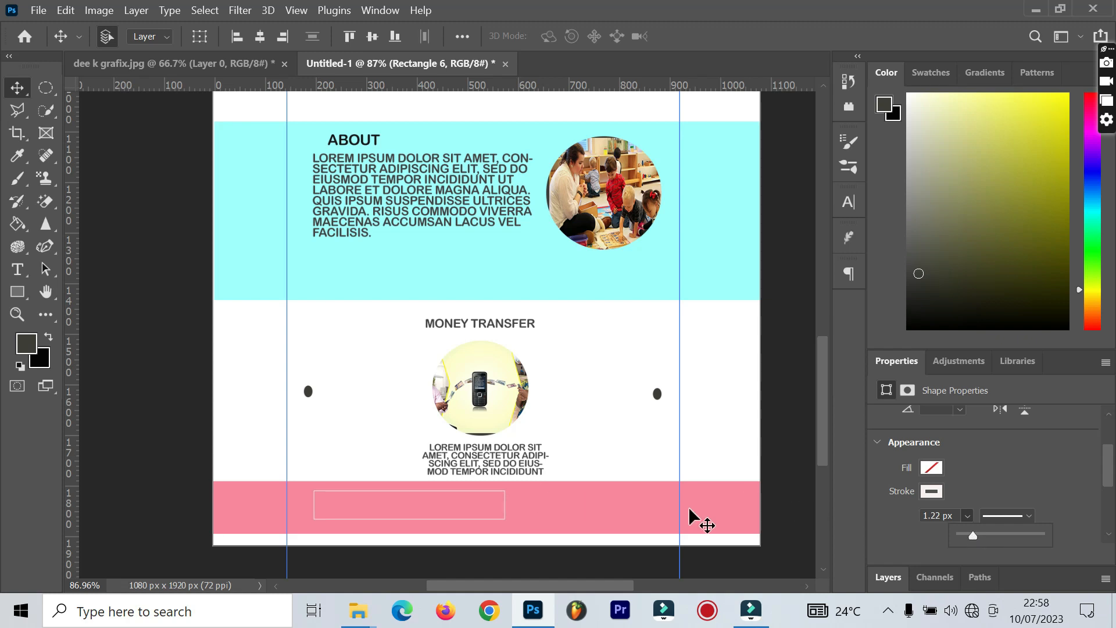
pyautogui.scroll(-3, 1029, 495)
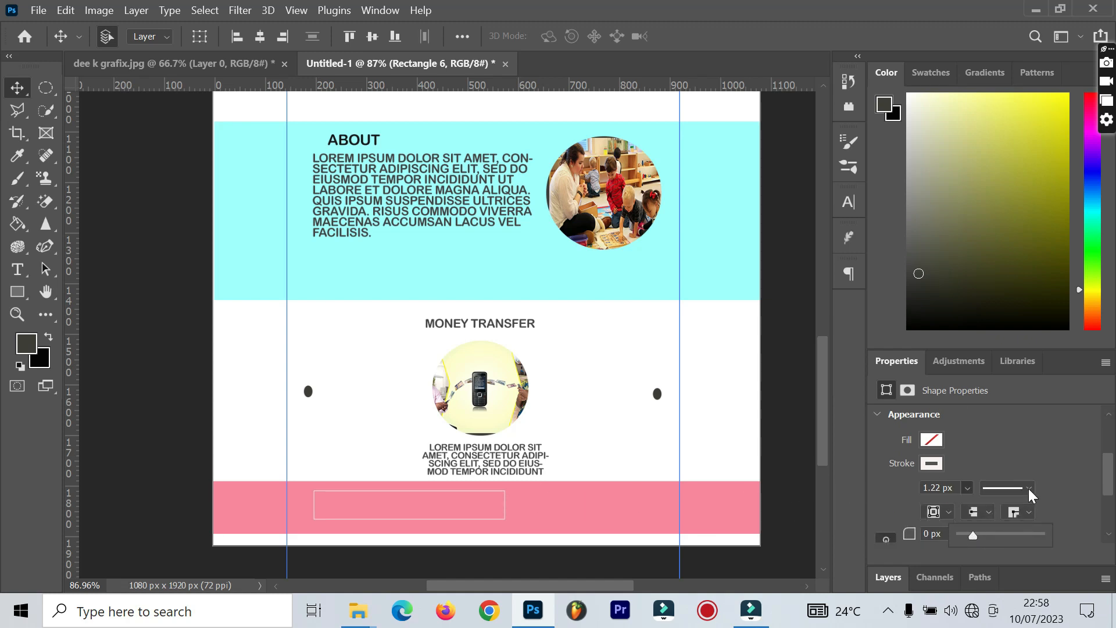
pyautogui.click(910, 510)
pyautogui.moveTo(910, 510); pyautogui.dragTo(921, 515)
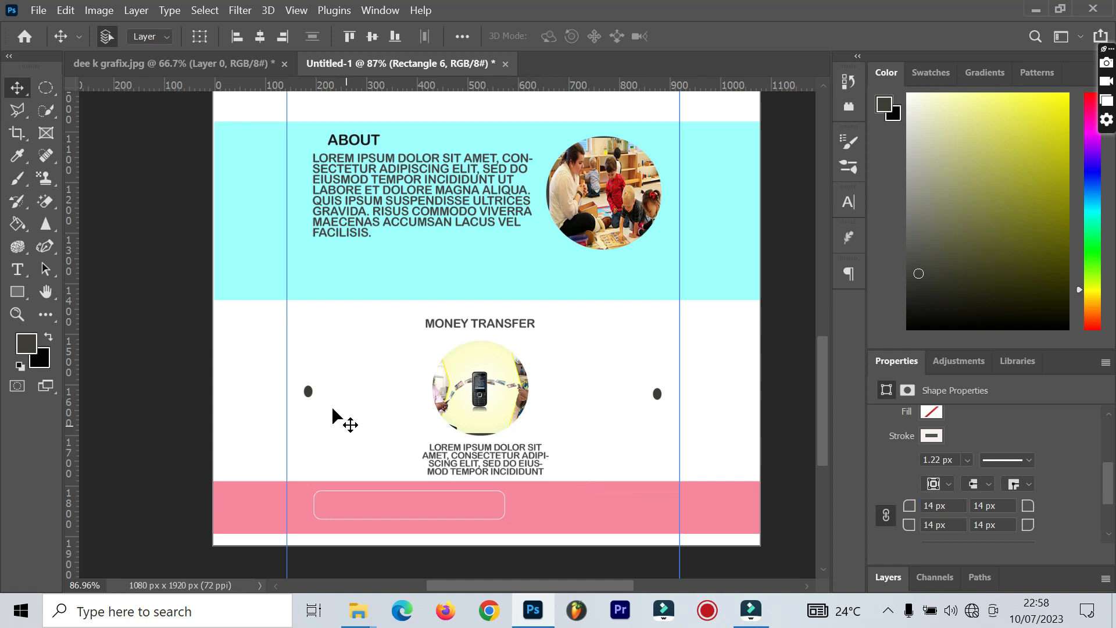
pyautogui.click(129, 274)
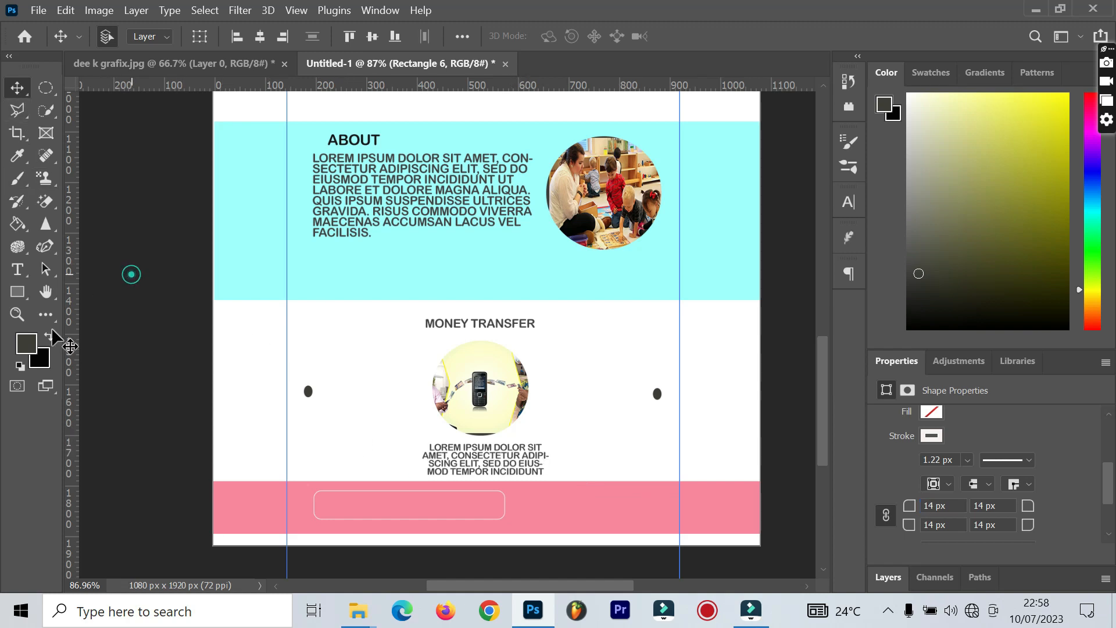
# Add a text box about 282 by 80 px over the rounded footer outline, replacing its placeholder text with EMAIL ID.
pyautogui.click(18, 270)
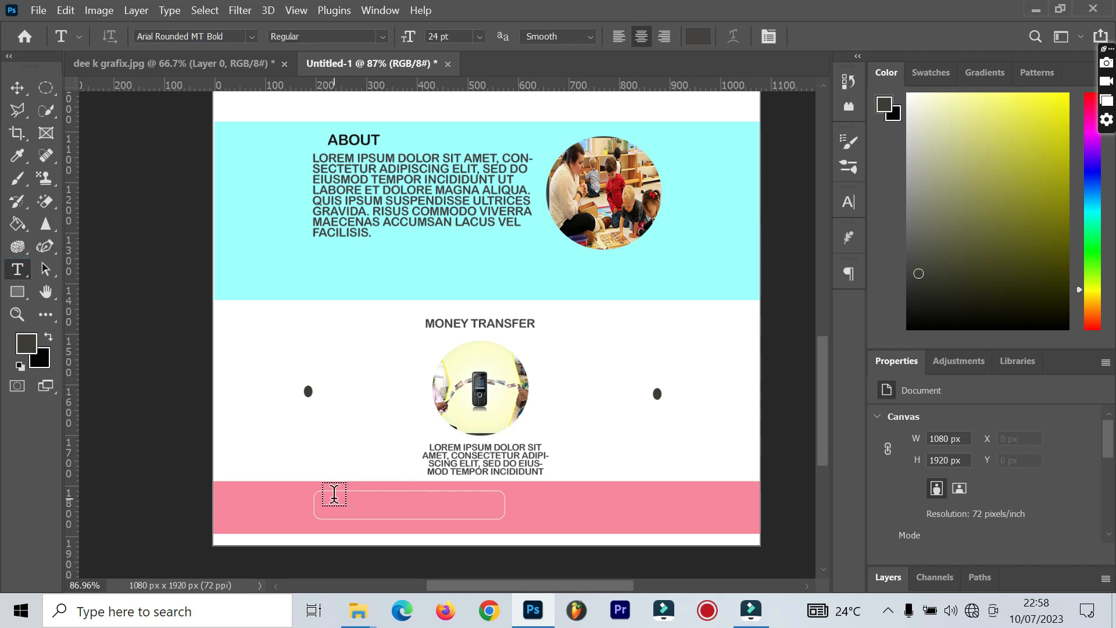
pyautogui.moveTo(334, 498); pyautogui.dragTo(459, 558)
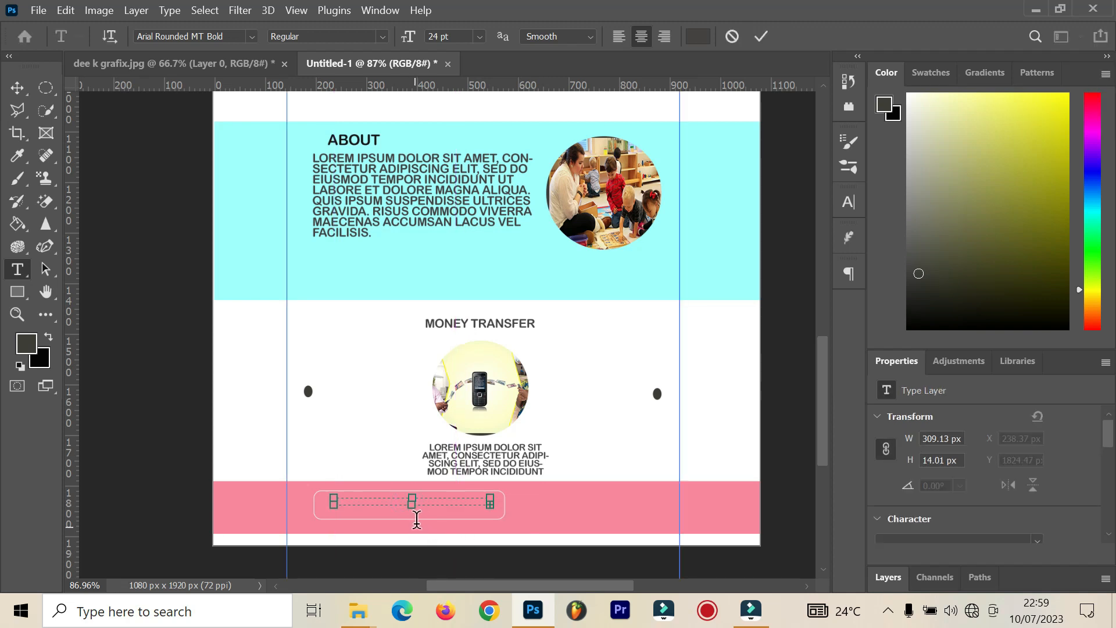
pyautogui.click(732, 37)
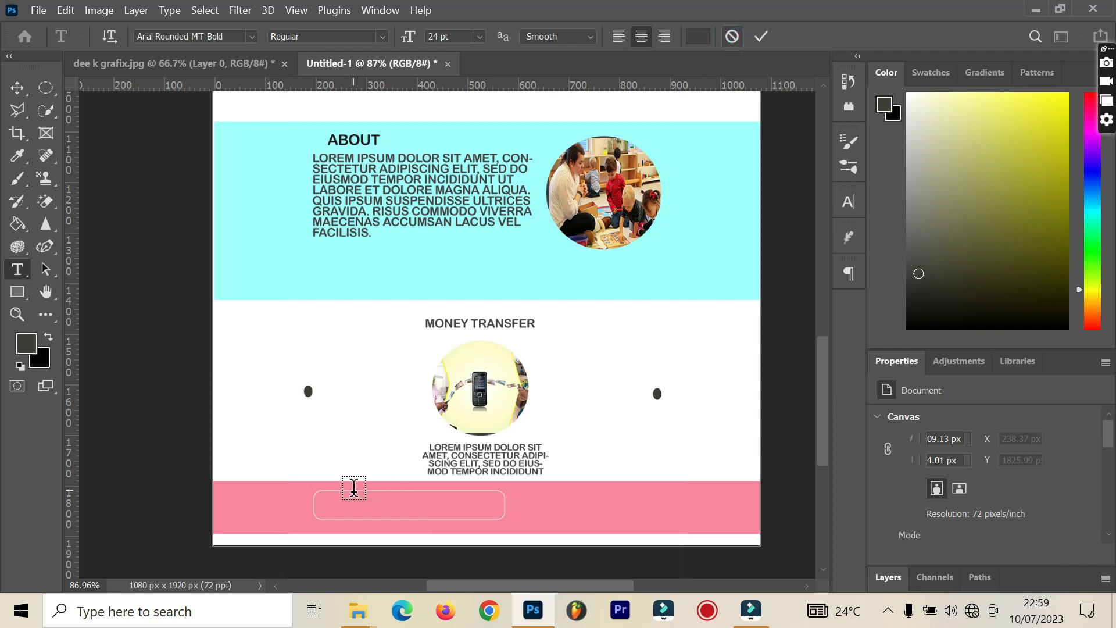
pyautogui.moveTo(341, 504); pyautogui.dragTo(482, 545)
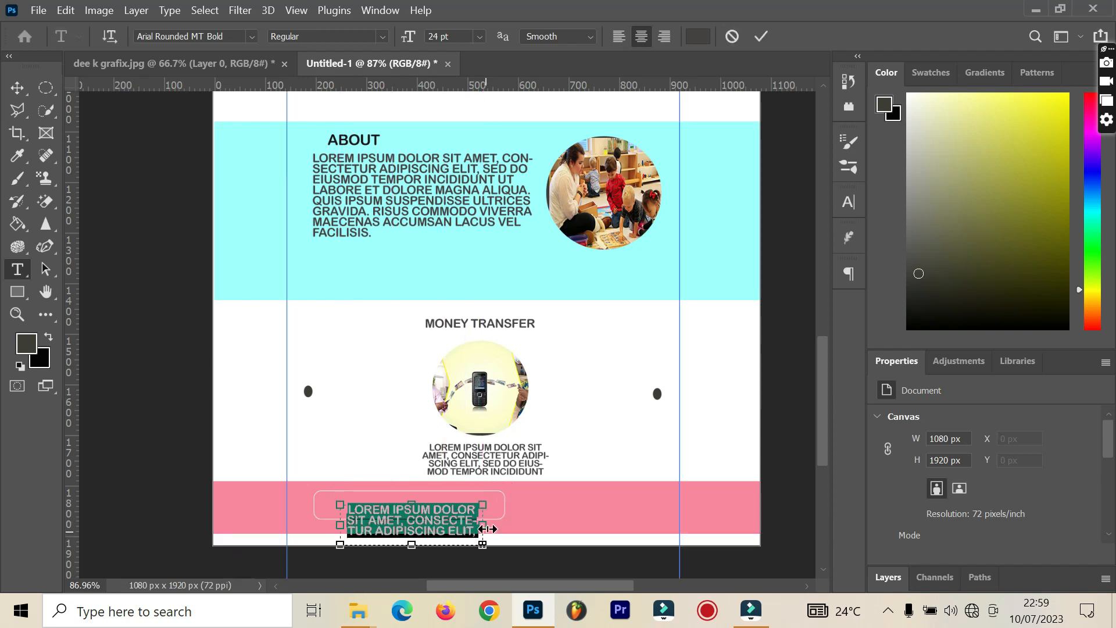
pyautogui.press('Delete')
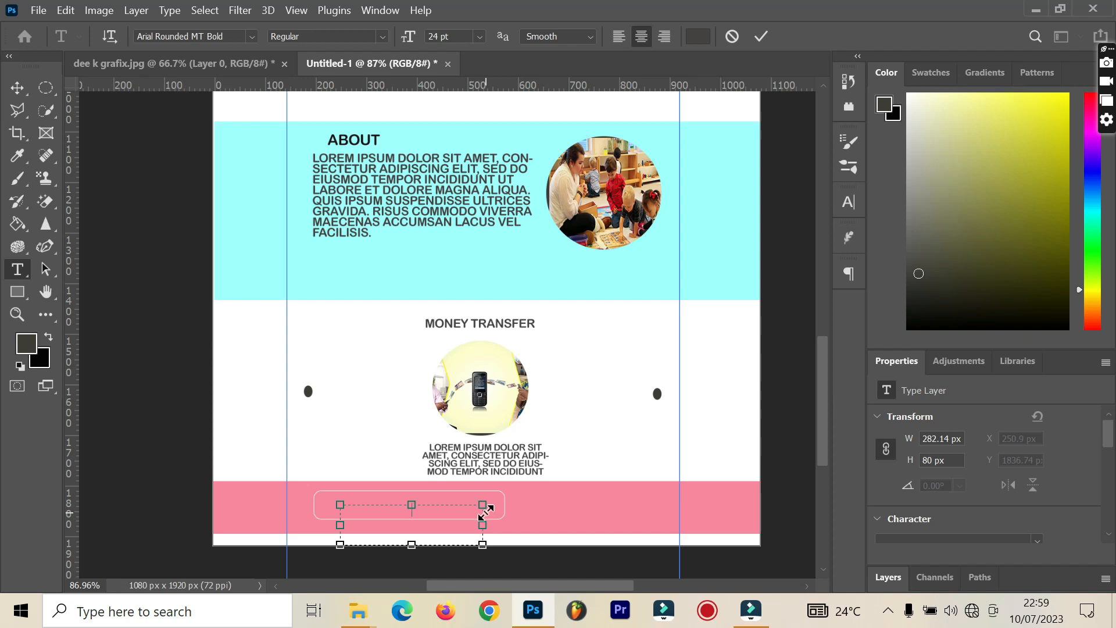
pyautogui.write('EMAIL')
pyautogui.write('ID')
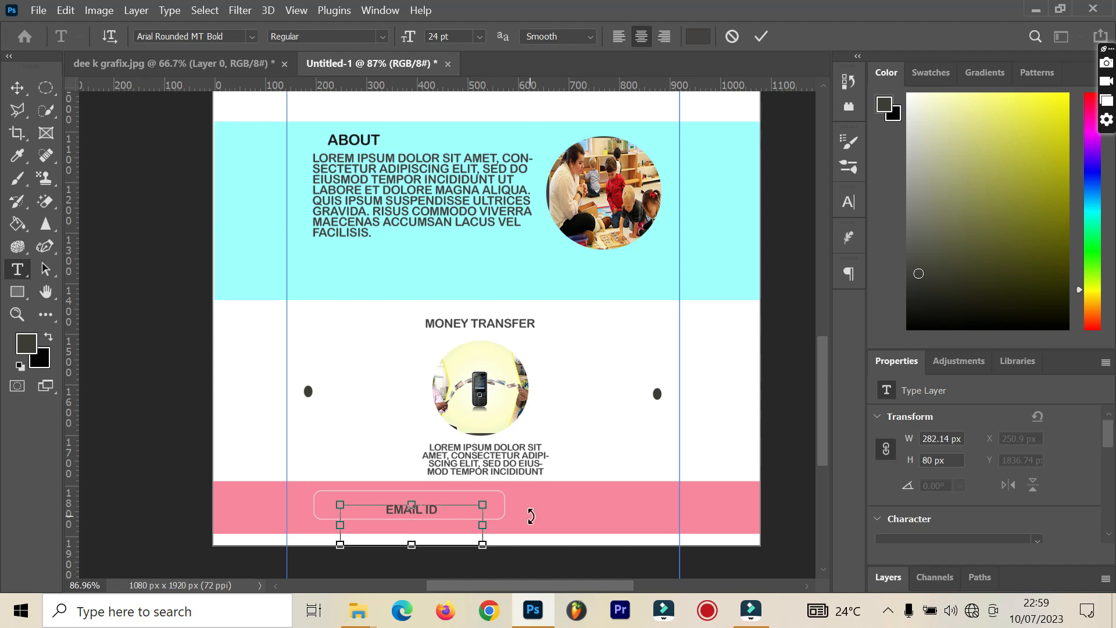
# Recolor the EMAIL ID text to the pale tint f4e5e5 and commit the text.
pyautogui.hotkey('ctrl', 'a')
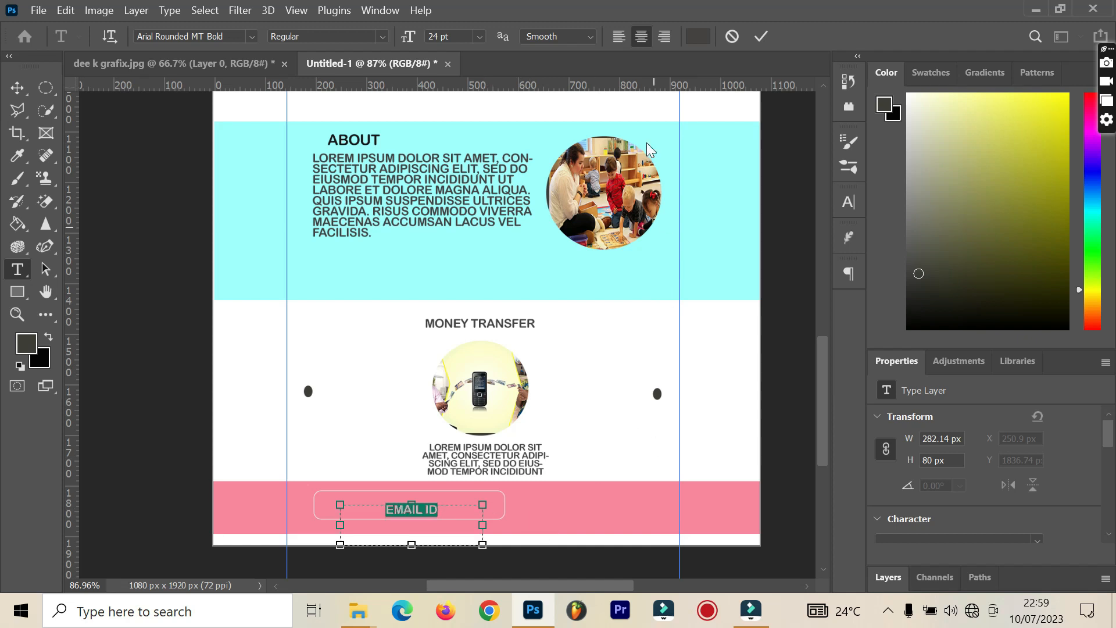
pyautogui.click(698, 37)
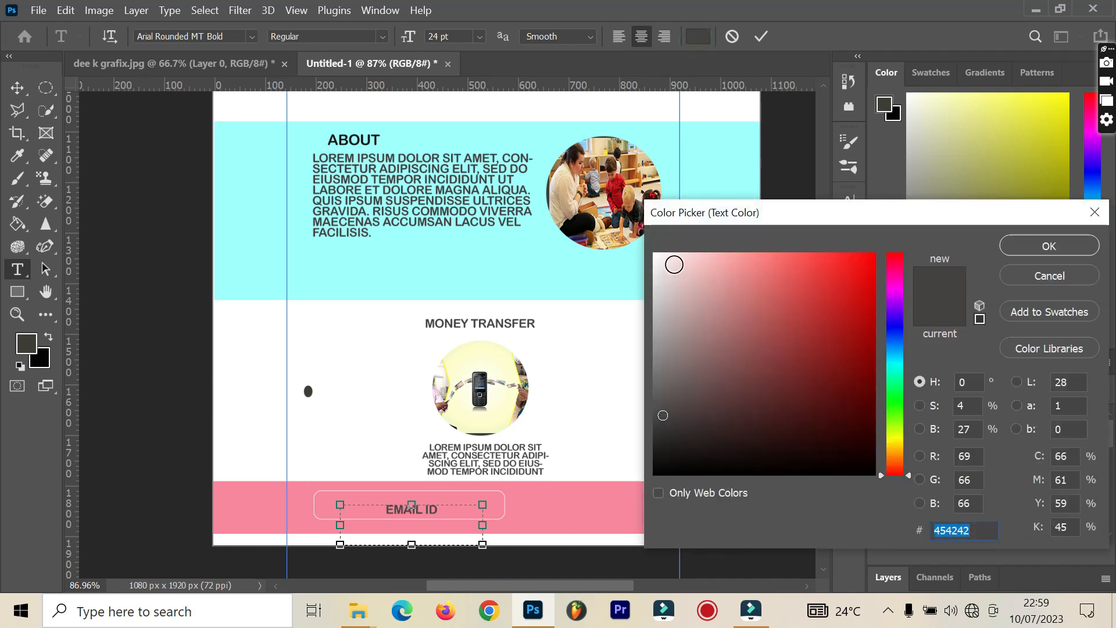
pyautogui.click(668, 263)
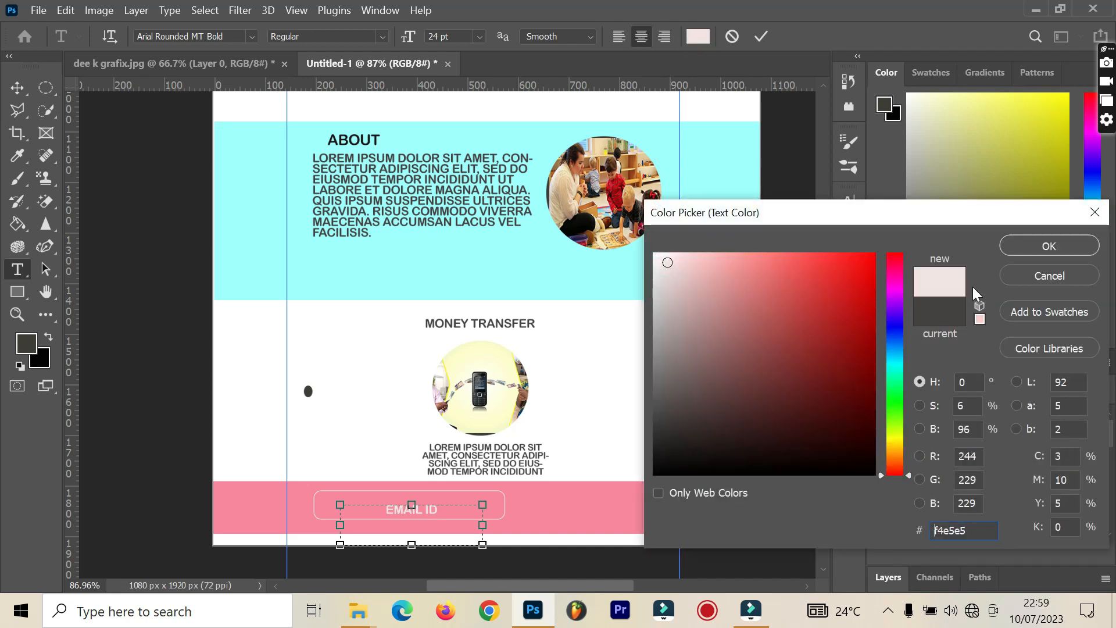
pyautogui.click(1041, 249)
pyautogui.click(768, 38)
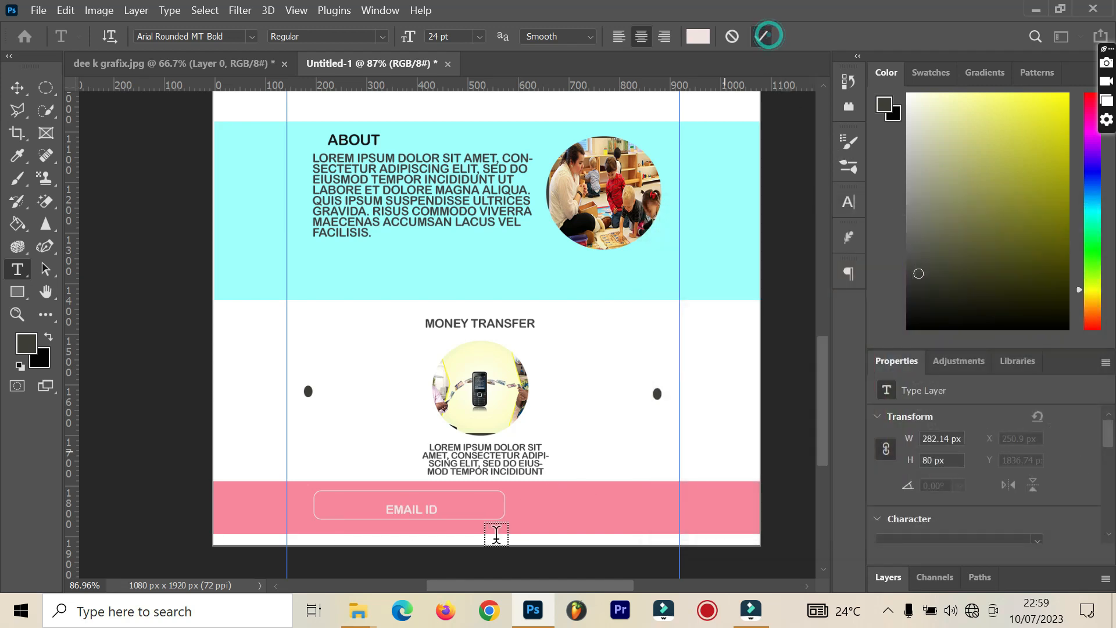
# Try to reposition the EMAIL ID text inside the rounded outline and undo the move.
pyautogui.click(28, 88)
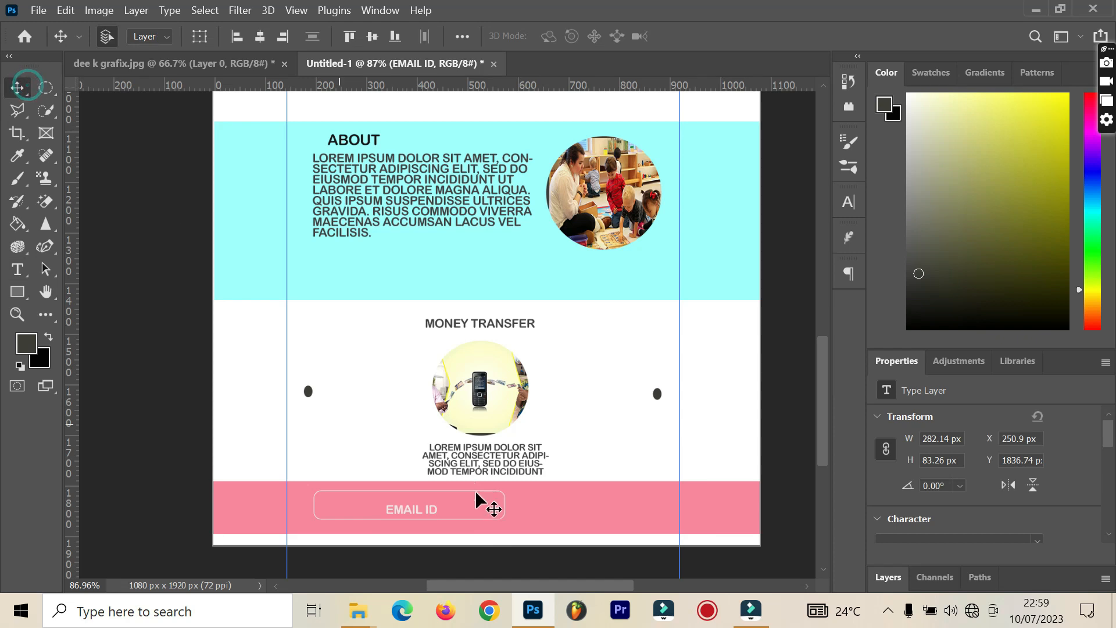
pyautogui.moveTo(406, 505)
pyautogui.mouseDown()
pyautogui.moveTo(371, 513)
pyautogui.moveTo(390, 512)
pyautogui.mouseUp()
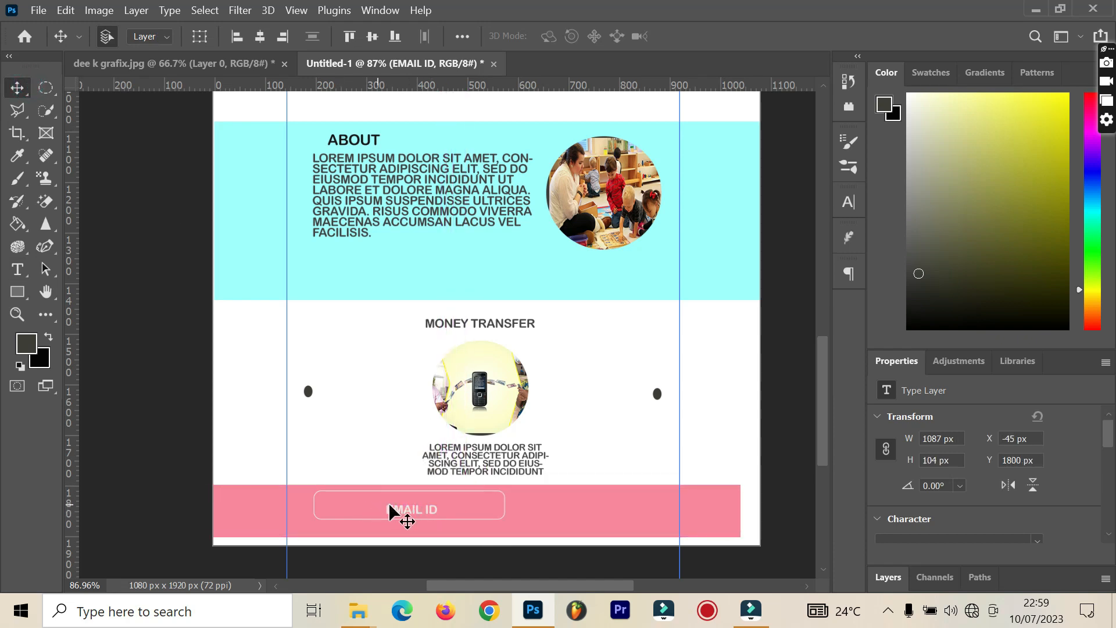
pyautogui.hotkey('ctrl', 'z')
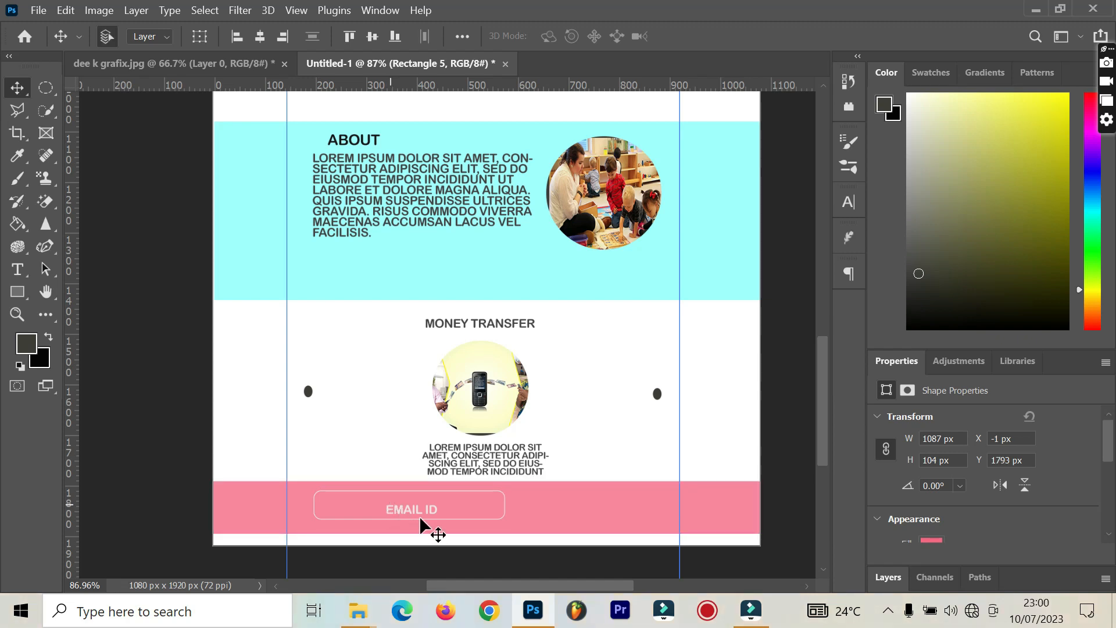
# Move the EMAIL ID text to the left end of its rounded outline and nudge it into vertical alignment.
pyautogui.click(406, 509)
pyautogui.scroll(2, 409, 519)
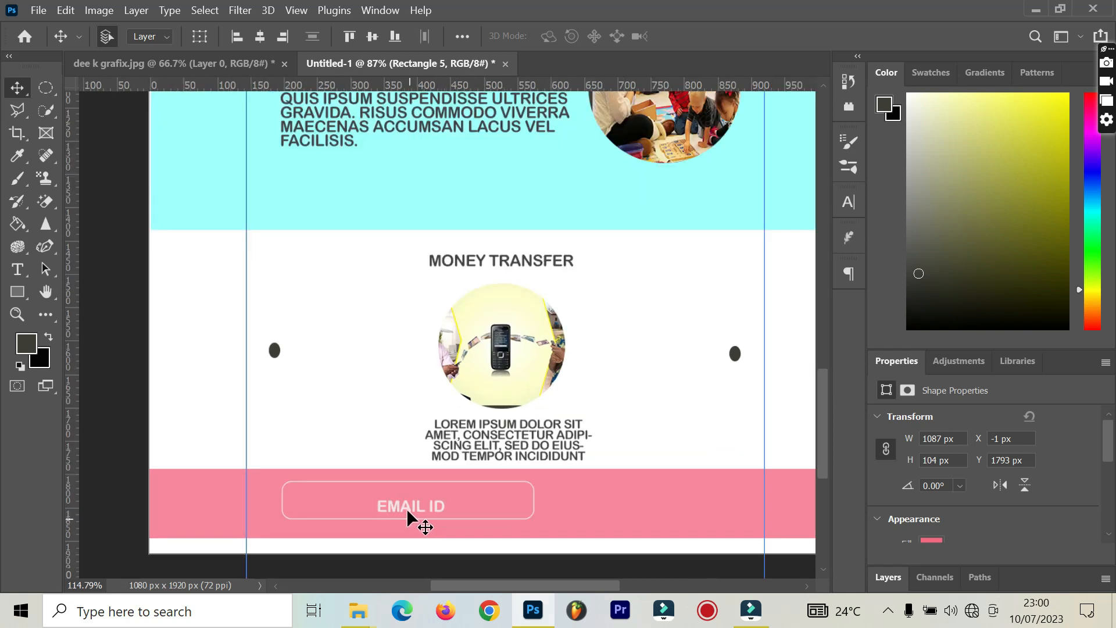
pyautogui.scroll(-4, 418, 513)
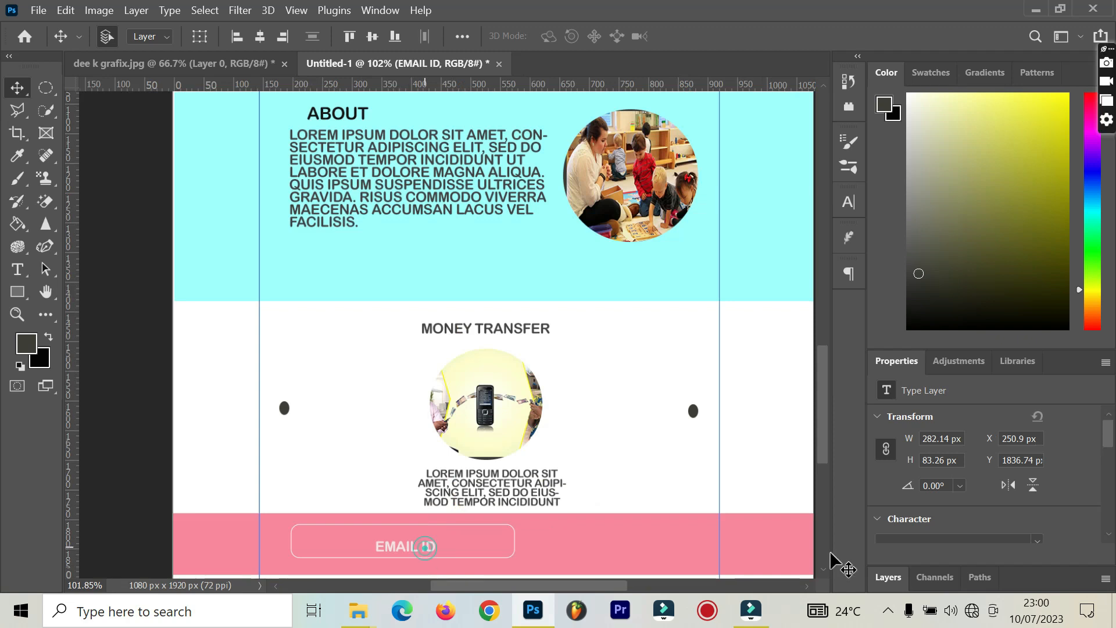
pyautogui.click(893, 578)
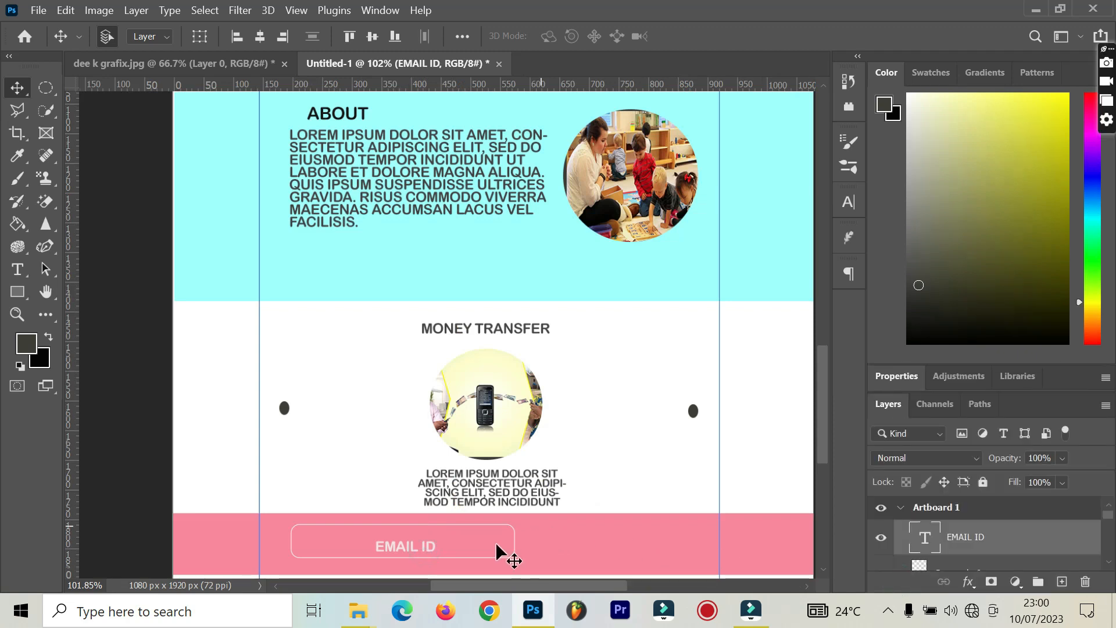
pyautogui.moveTo(402, 548); pyautogui.dragTo(329, 541)
pyautogui.press('Down')
pyautogui.press('Down')
pyautogui.press('Down')
pyautogui.press('Down')
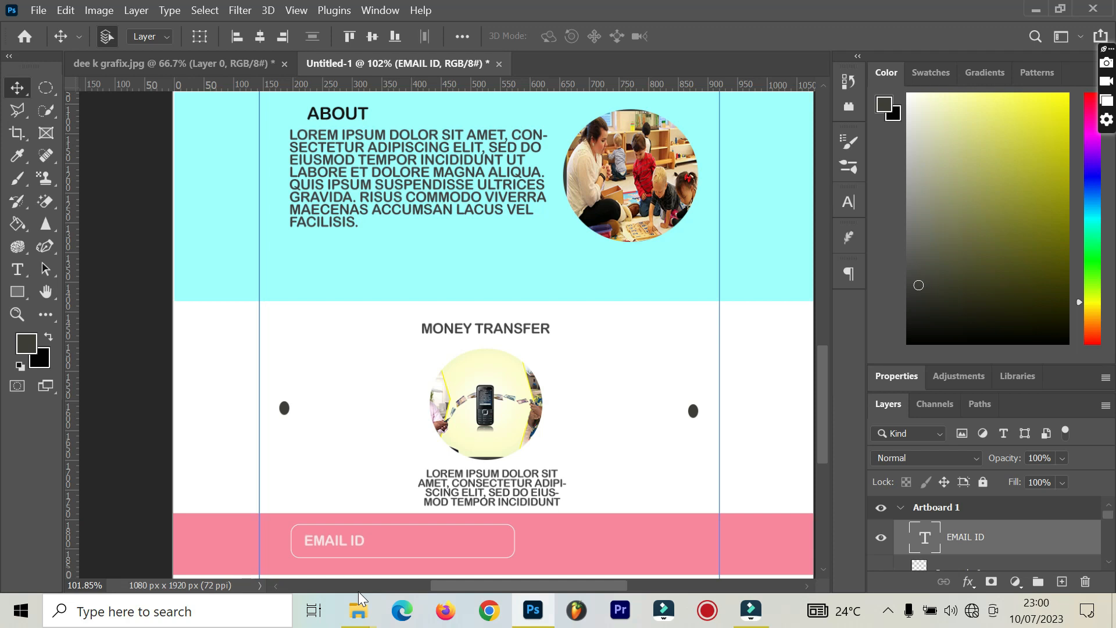
pyautogui.press('Left')
pyautogui.press('Left')
# Draw a rectangle about 120 by 46 px in the pink footer beside the email field, filled with the most recently used pale tint.
pyautogui.click(17, 291)
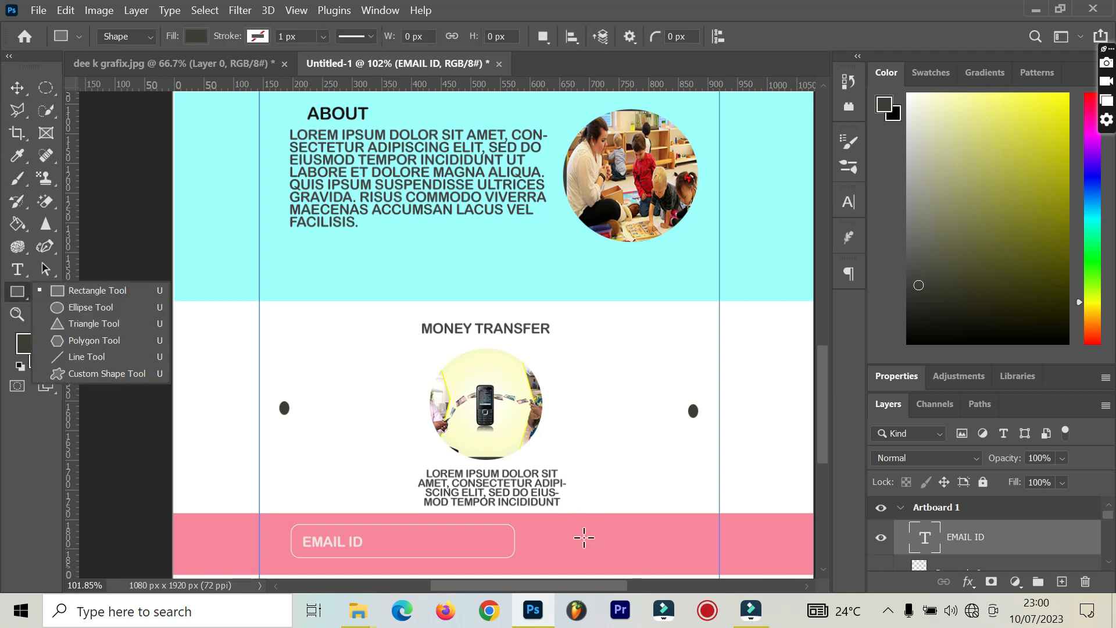
pyautogui.click(604, 539)
pyautogui.moveTo(603, 538); pyautogui.dragTo(676, 566)
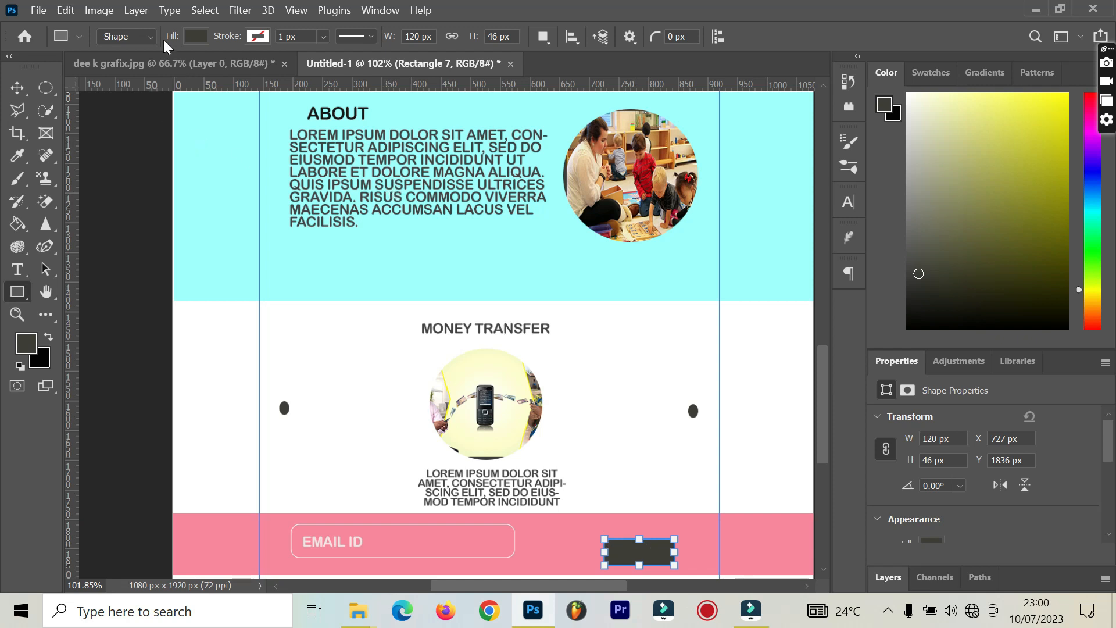
pyautogui.click(198, 39)
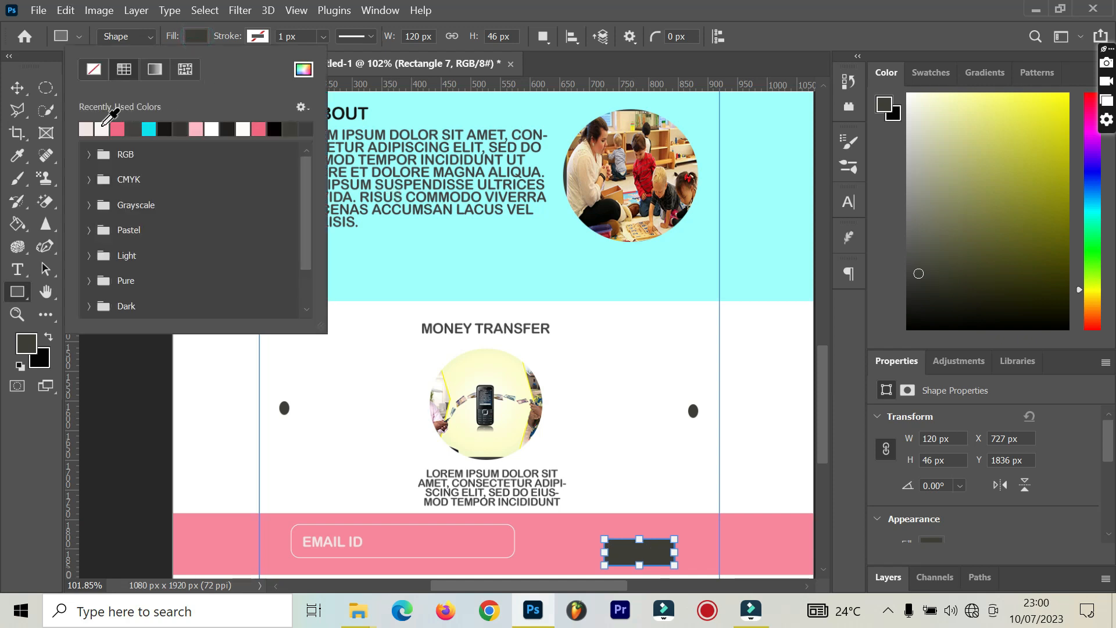
pyautogui.click(81, 130)
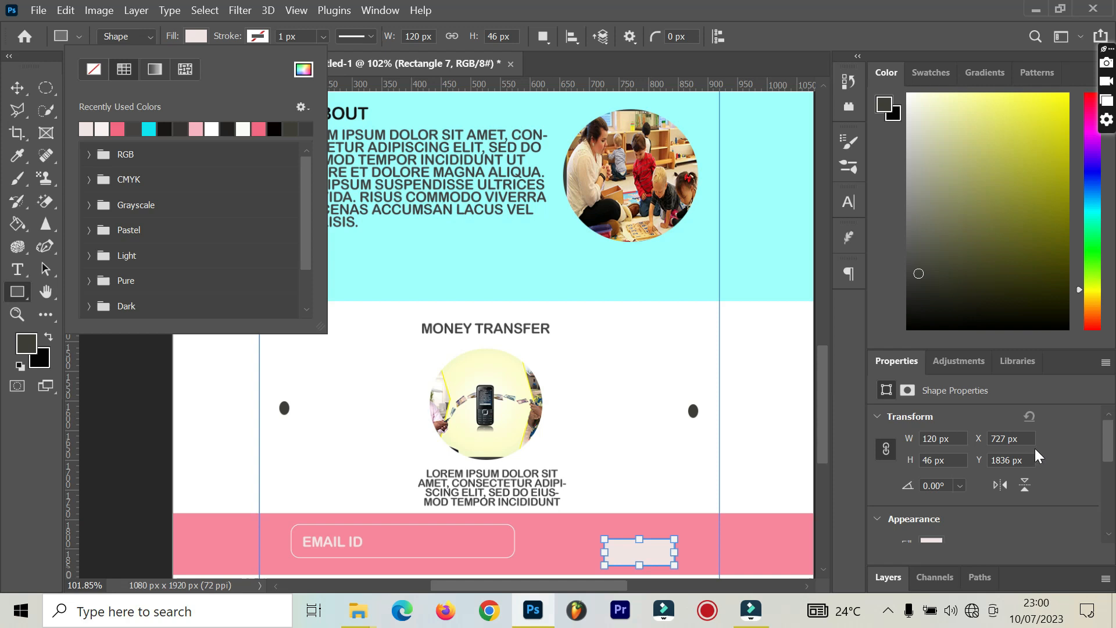
# Round all corners of the pale footer rectangle to 11 px.
pyautogui.moveTo(1110, 447); pyautogui.dragTo(1115, 492)
pyautogui.moveTo(913, 509); pyautogui.dragTo(736, 498)
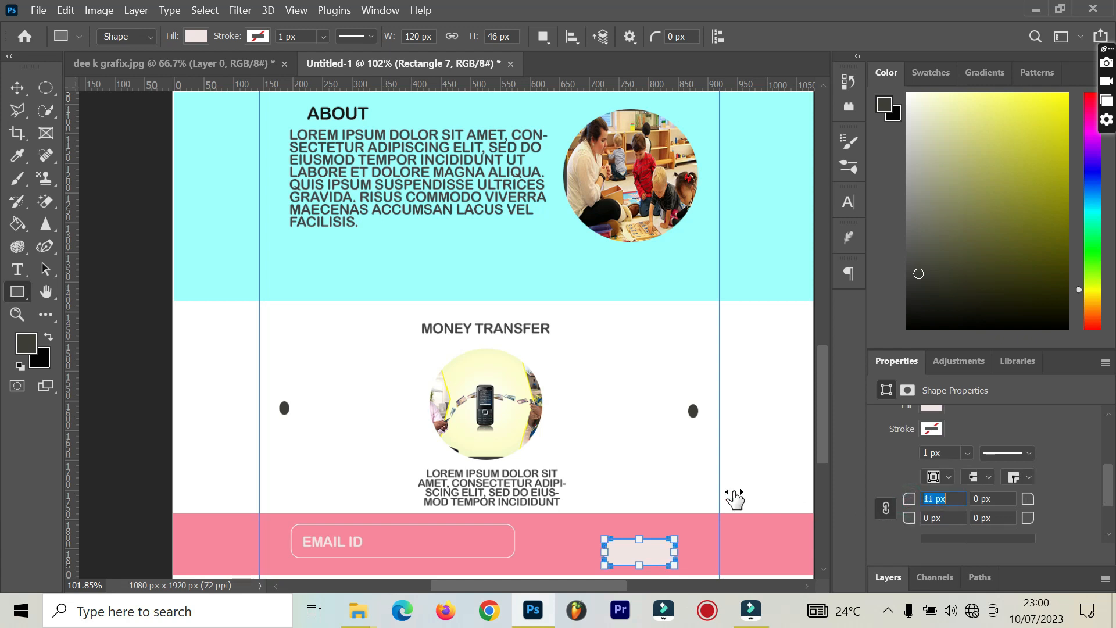
pyautogui.click(18, 88)
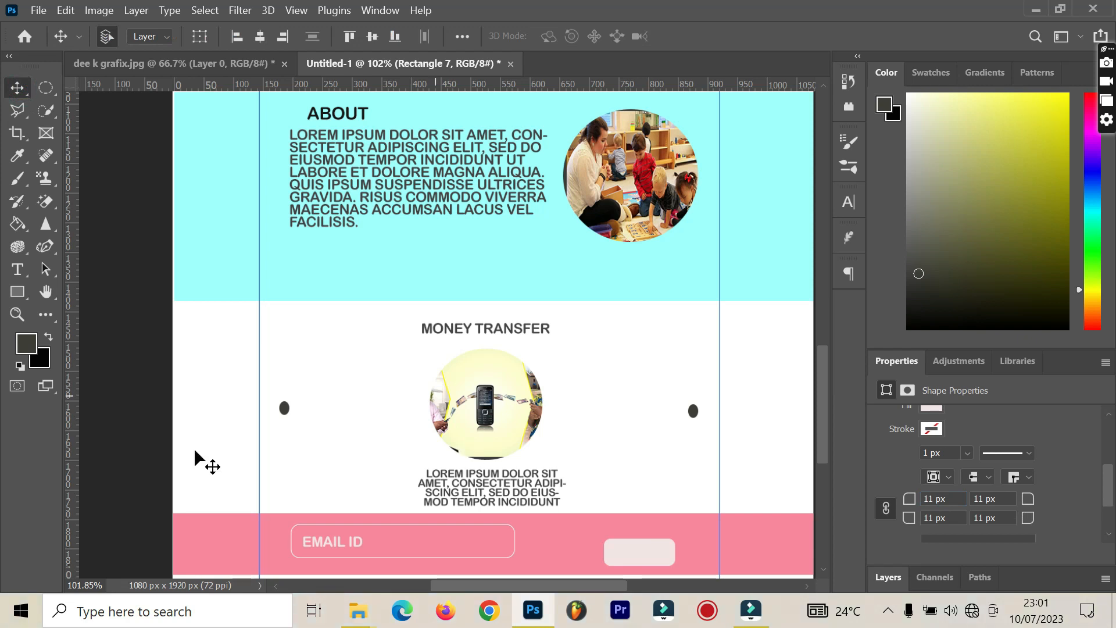
# Add a text box about 112 by 48 px above the pale button, replacing its placeholder text with SEND.
pyautogui.click(17, 269)
pyautogui.moveTo(622, 496); pyautogui.dragTo(681, 518)
pyautogui.moveTo(688, 520); pyautogui.dragTo(691, 521)
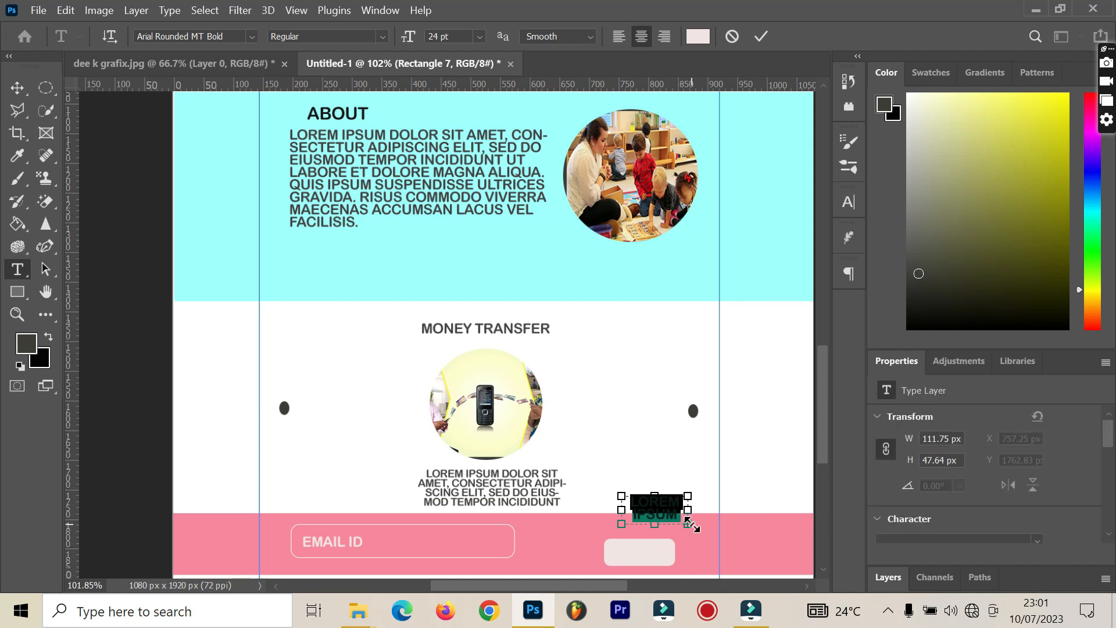
pyautogui.write('SEND')
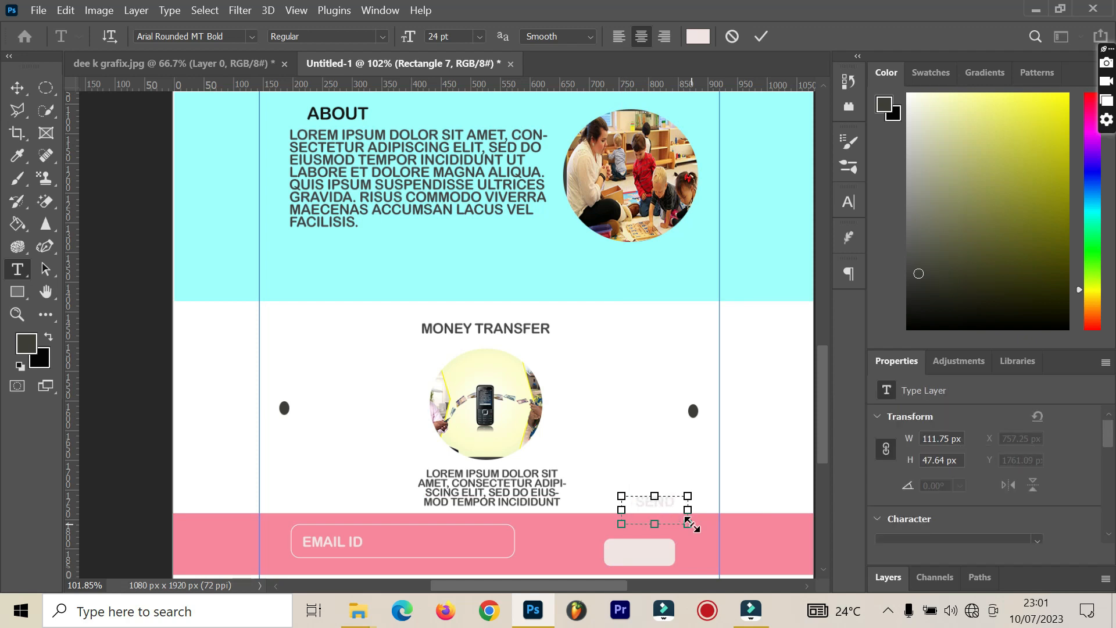
# Recolor the SEND text to the footer's pink f6879c, commit it, and center it on the pale rounded button.
pyautogui.hotkey('ctrl', 'a')
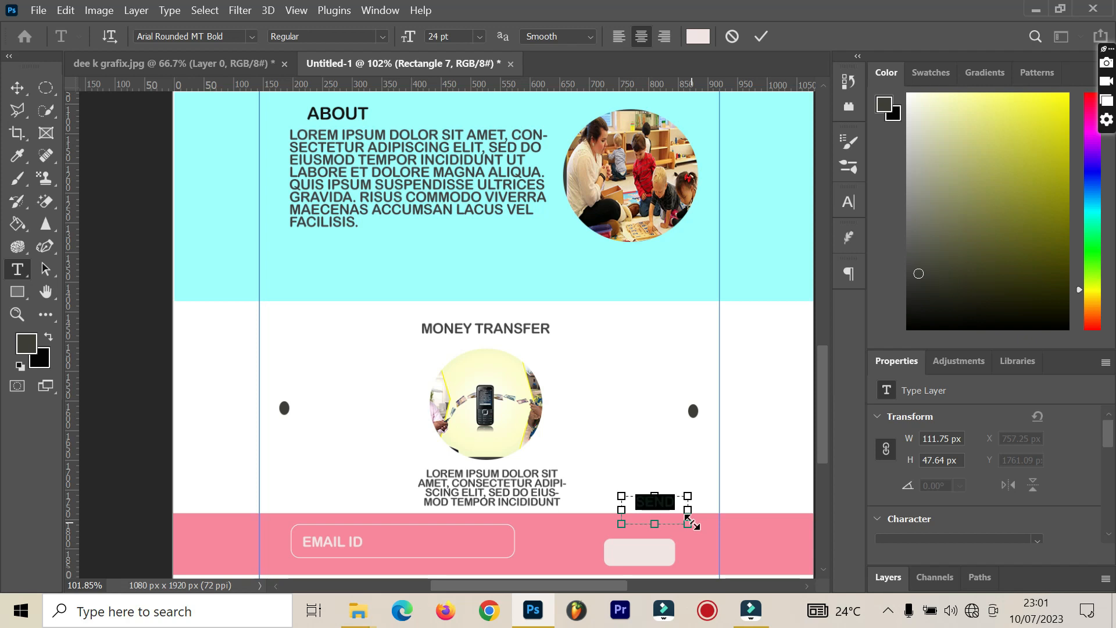
pyautogui.click(691, 39)
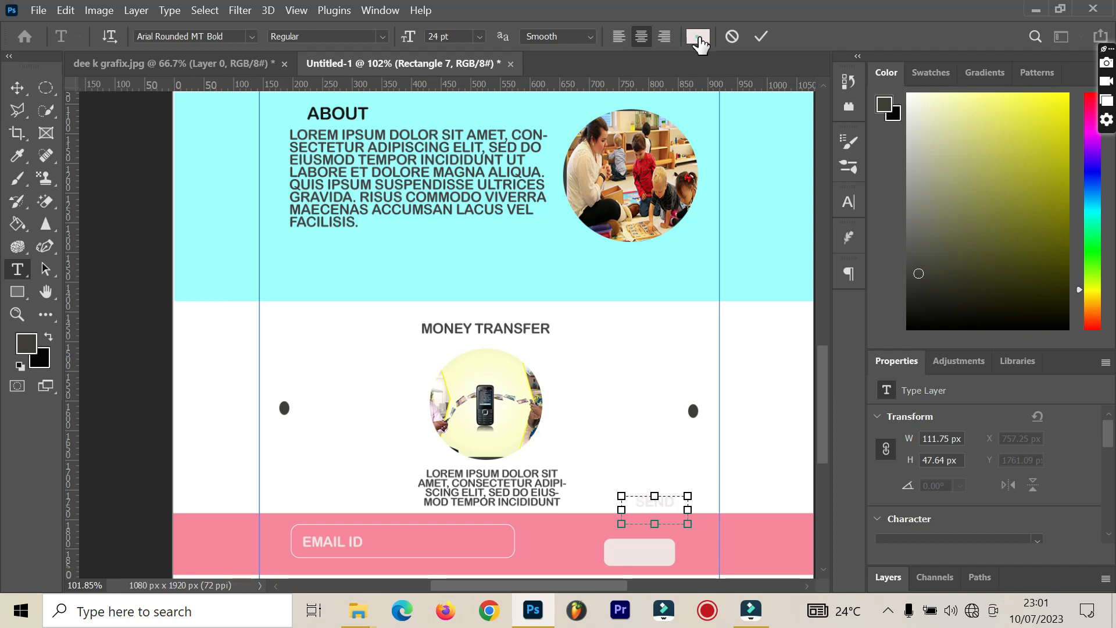
pyautogui.click(674, 443)
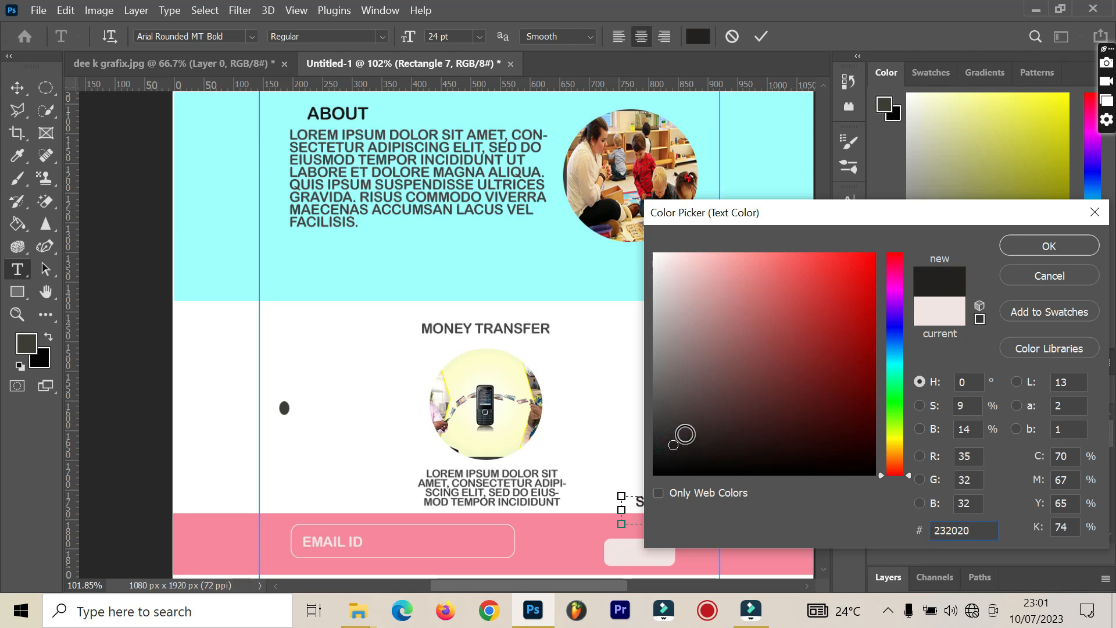
pyautogui.click(563, 534)
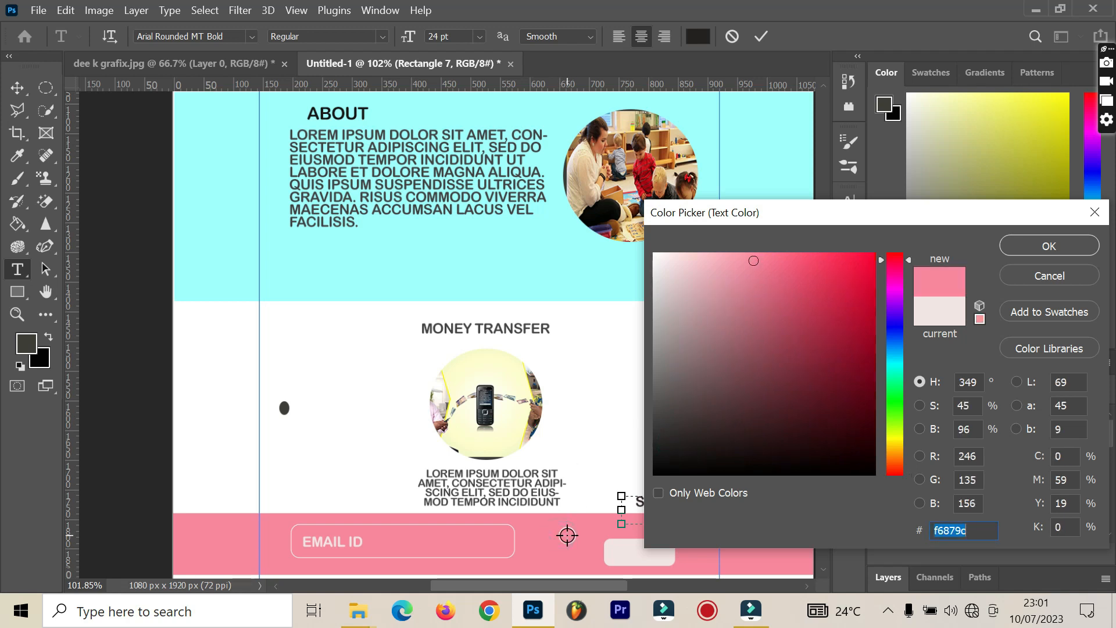
pyautogui.click(1049, 247)
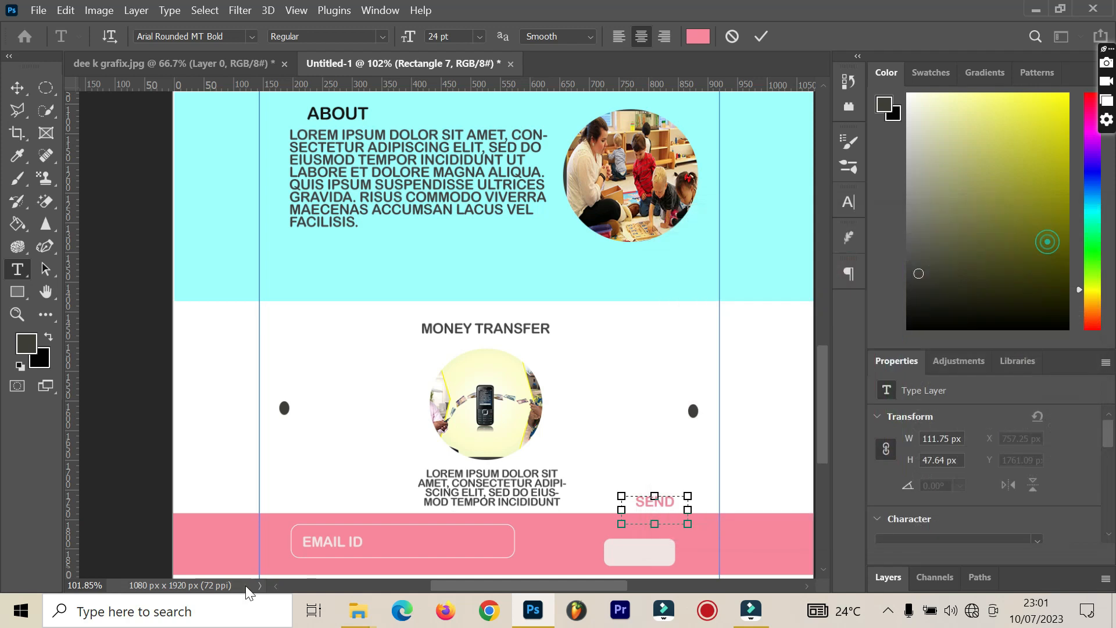
pyautogui.click(761, 36)
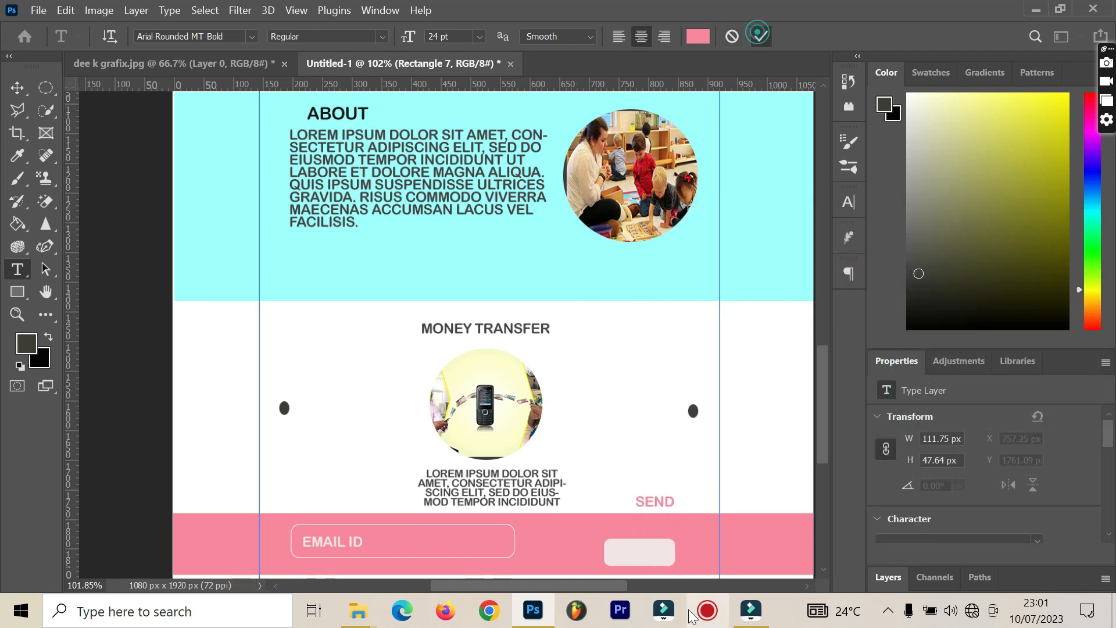
pyautogui.click(17, 88)
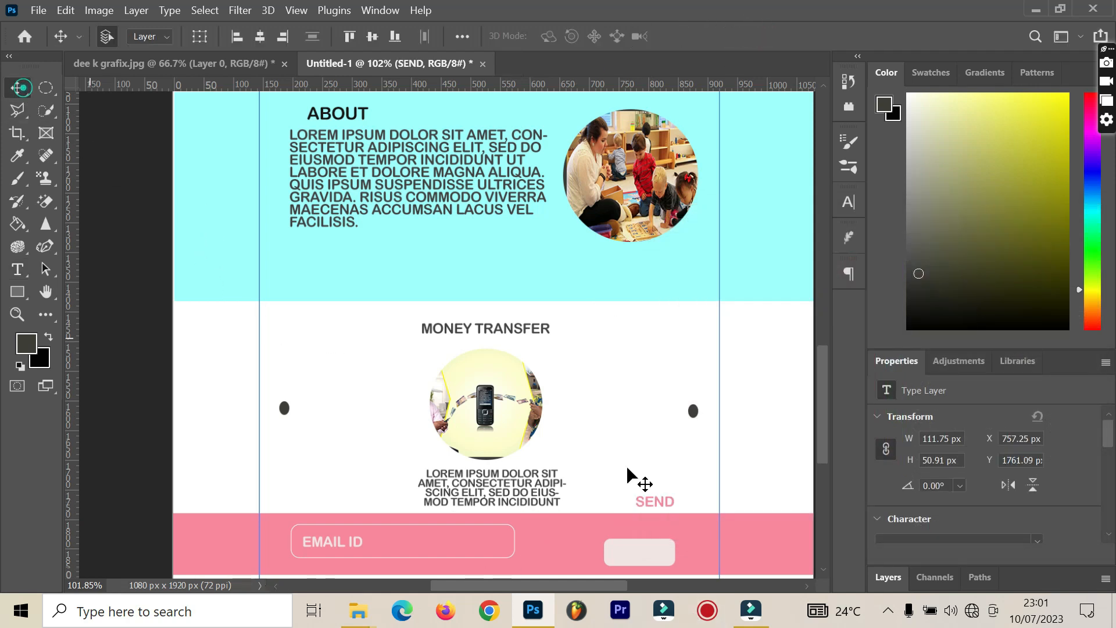
pyautogui.moveTo(661, 500); pyautogui.dragTo(649, 557)
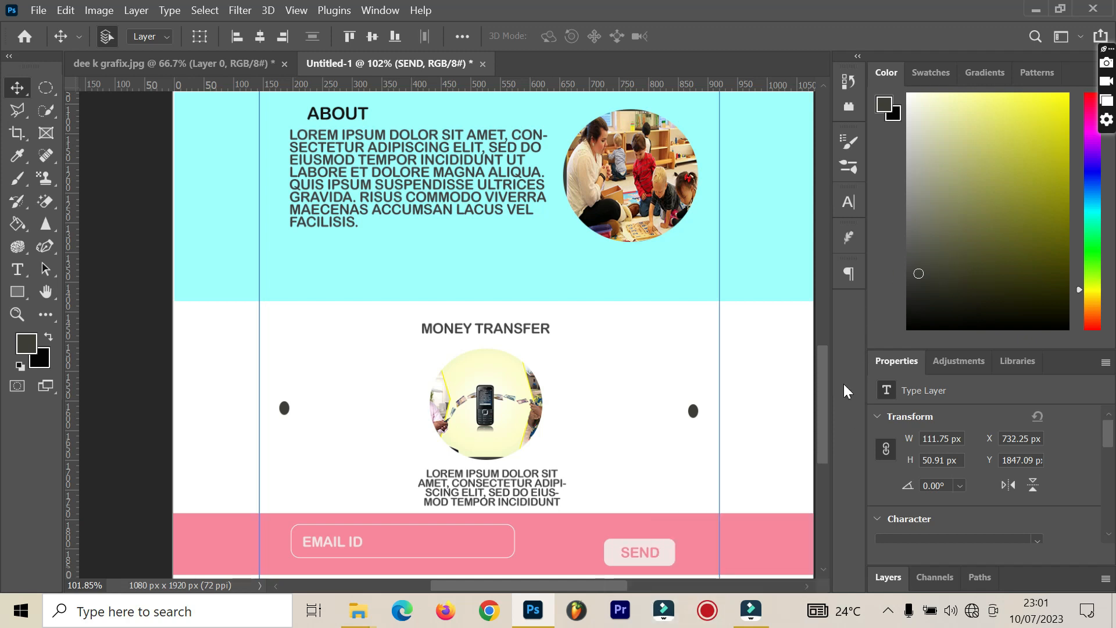
# Draw a dark full-width strip about 1088 by 16 px along the page's lower edge beneath the pink footer.
pyautogui.moveTo(829, 383); pyautogui.dragTo(832, 412)
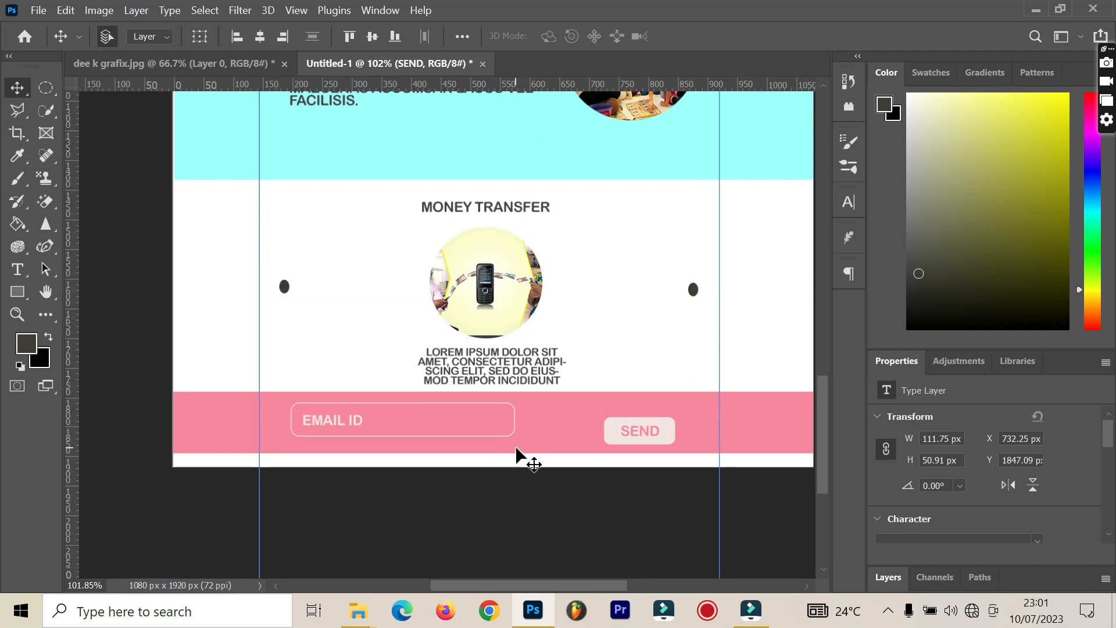
pyautogui.click(18, 292)
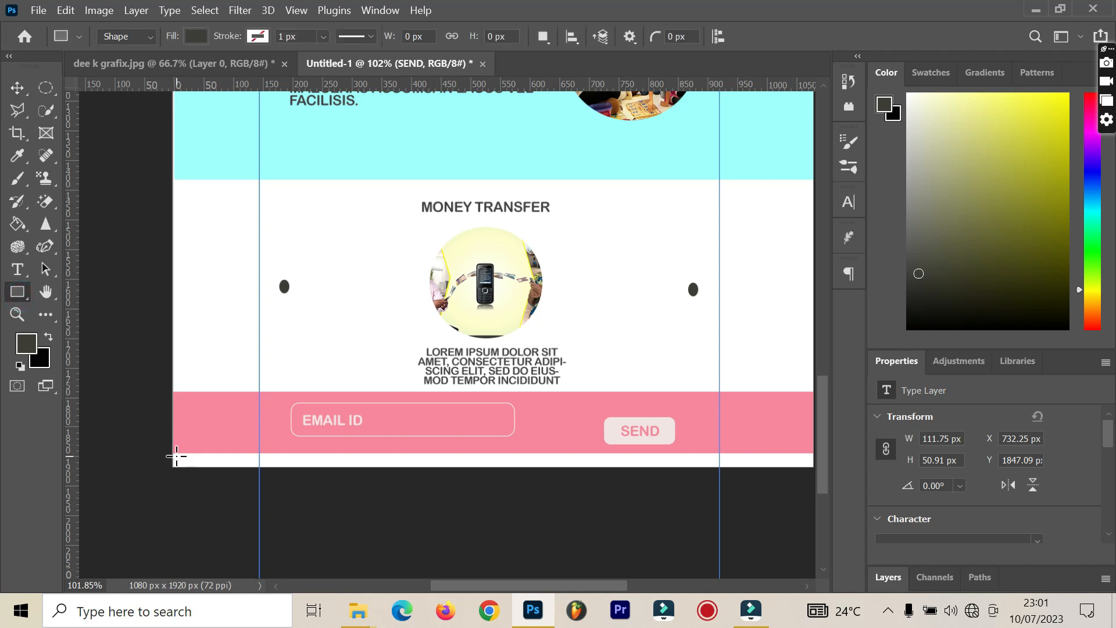
pyautogui.moveTo(170, 457); pyautogui.dragTo(813, 467)
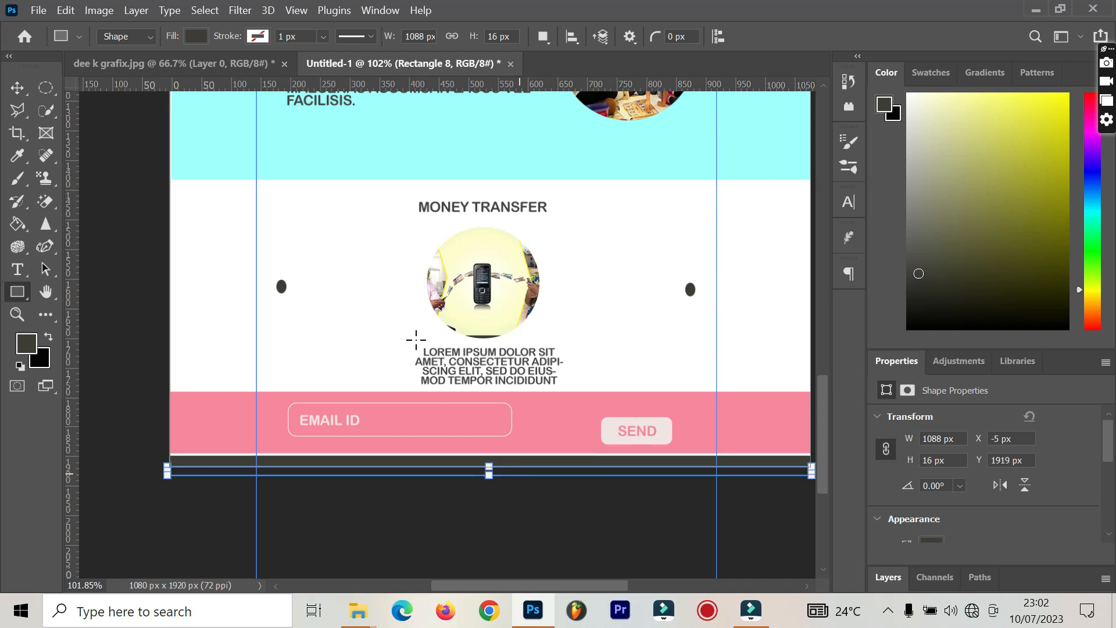
# Try to stretch the dark strip up toward the pink footer, undoing stray rectangle changes.
pyautogui.hotkey('ctrl', 'z')
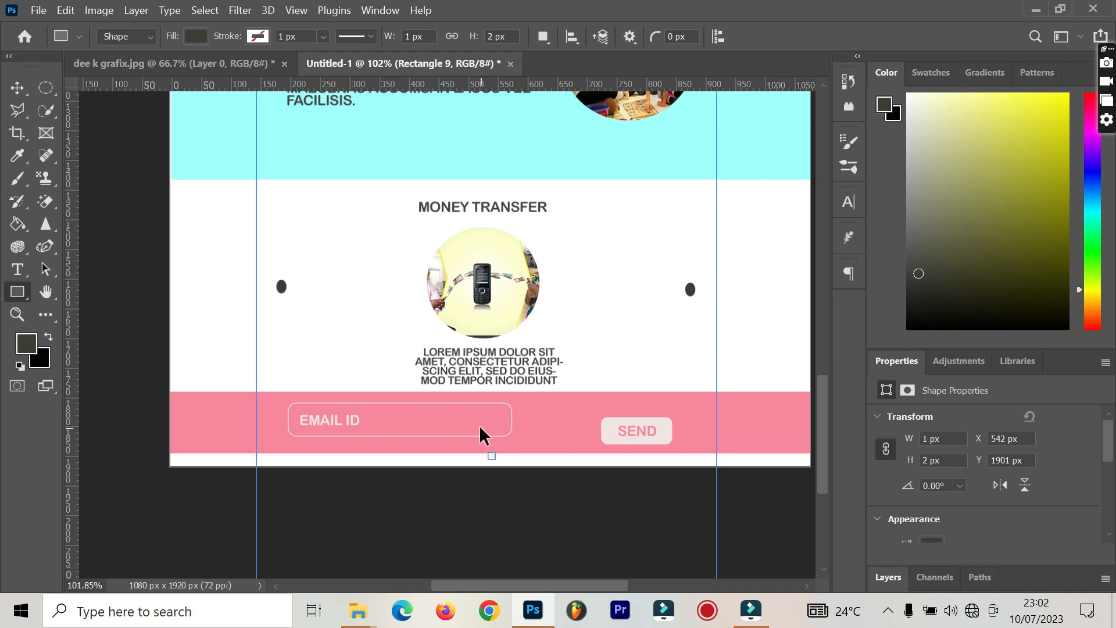
pyautogui.hotkey('ctrl', 'z')
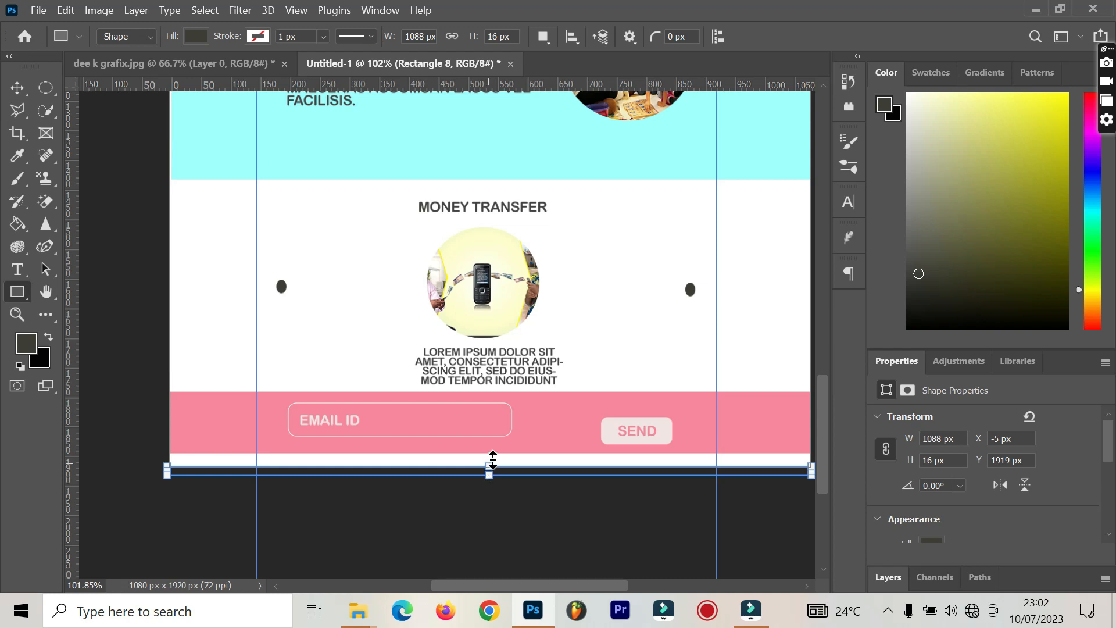
pyautogui.moveTo(493, 462); pyautogui.dragTo(487, 444)
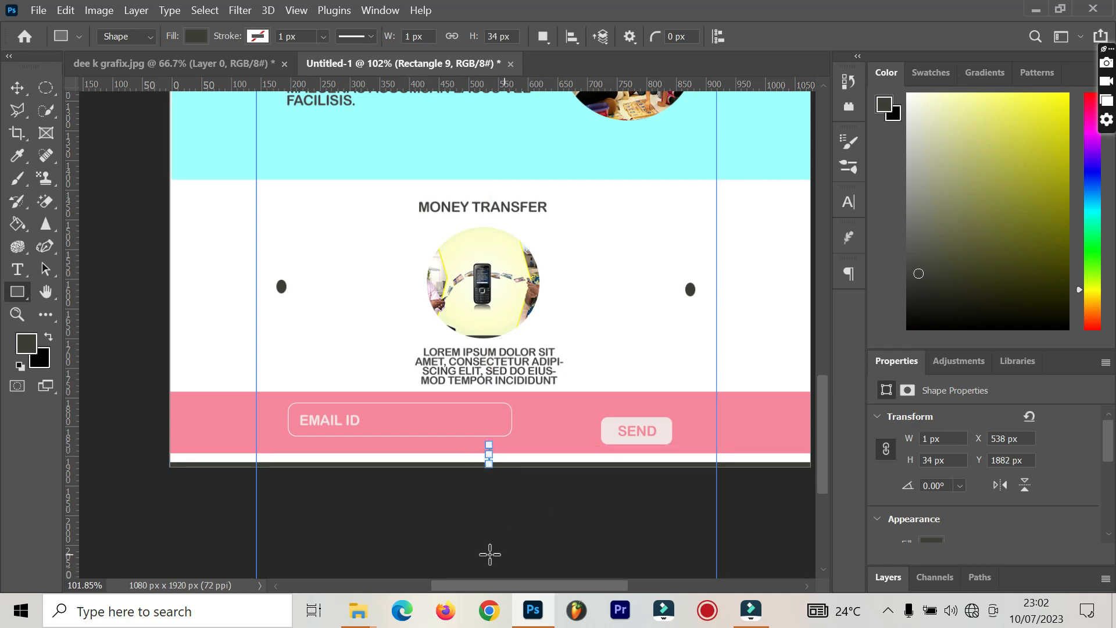
pyautogui.hotkey('ctrl', 'z')
pyautogui.click(17, 87)
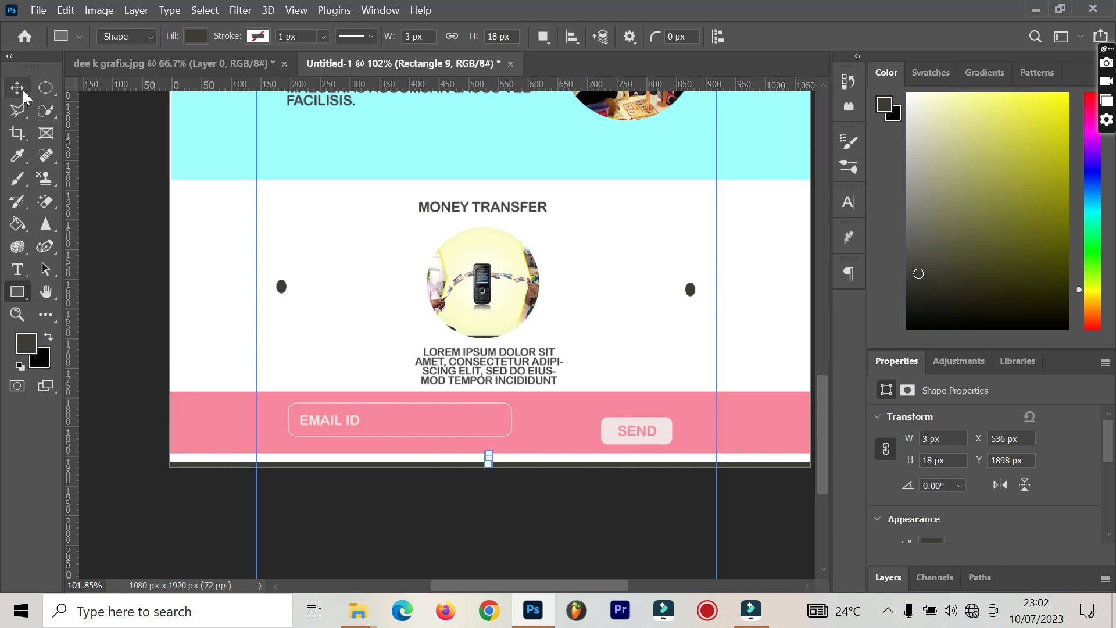
pyautogui.click(90, 219)
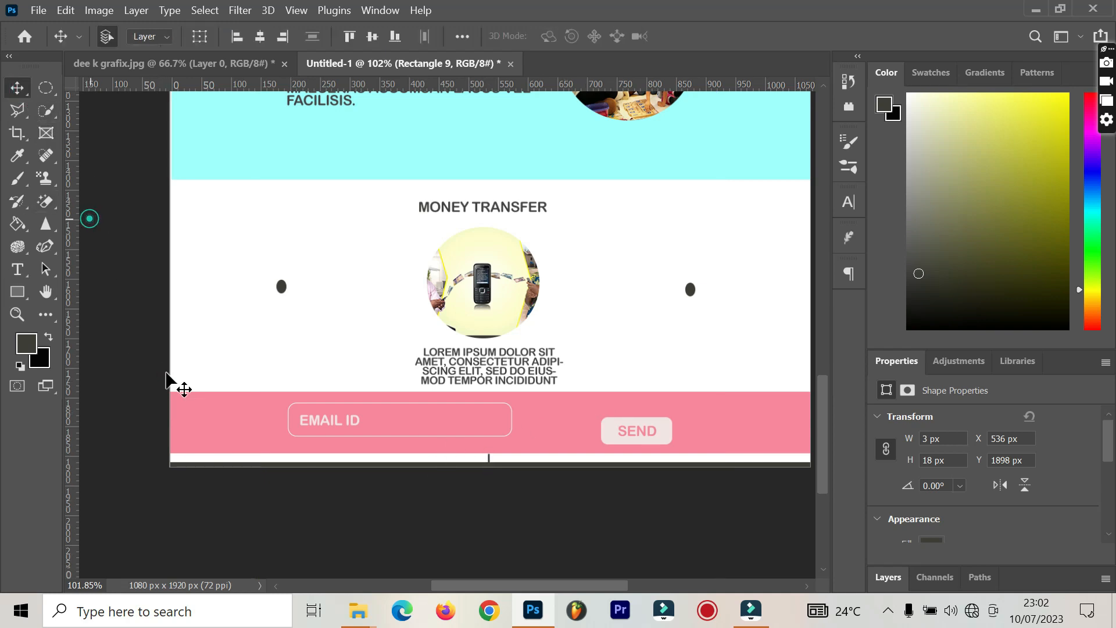
# Hide the misplaced strip layer Rectangle 8 and the stray sliver layer Rectangle 9.
pyautogui.click(493, 467)
pyautogui.scroll(3, 493, 467)
pyautogui.scroll(1, 510, 466)
pyautogui.moveTo(507, 464); pyautogui.dragTo(511, 483)
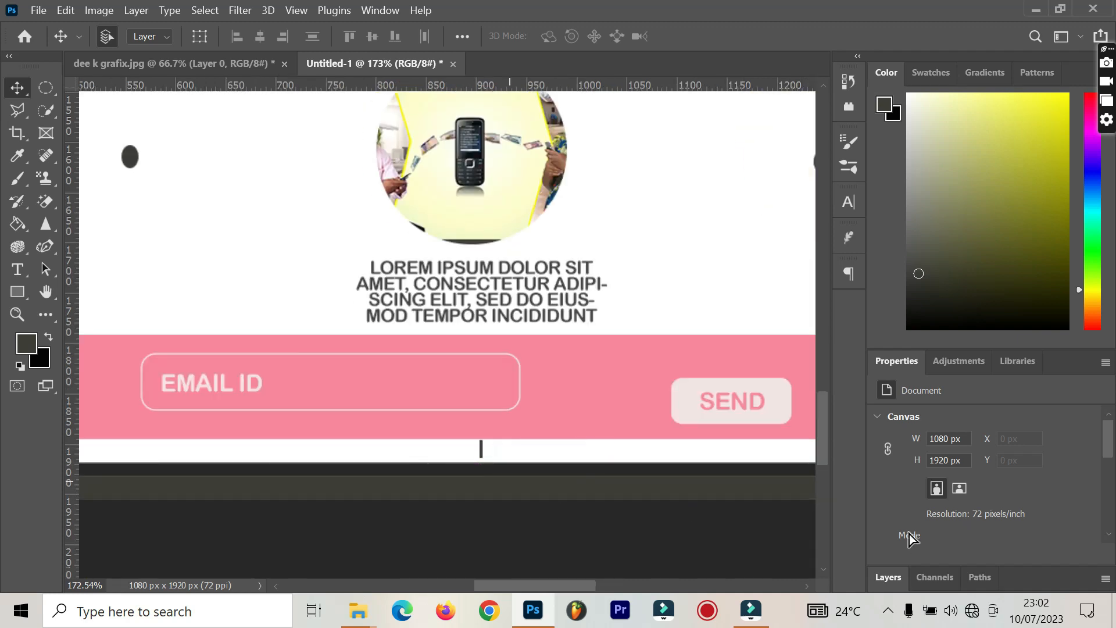
pyautogui.click(887, 583)
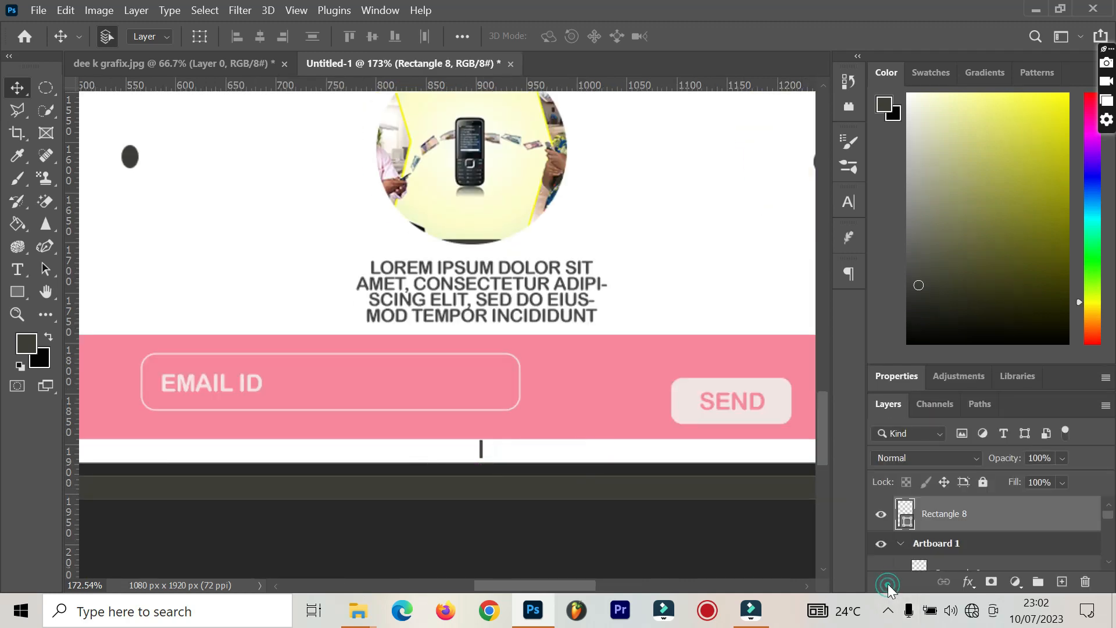
pyautogui.click(882, 514)
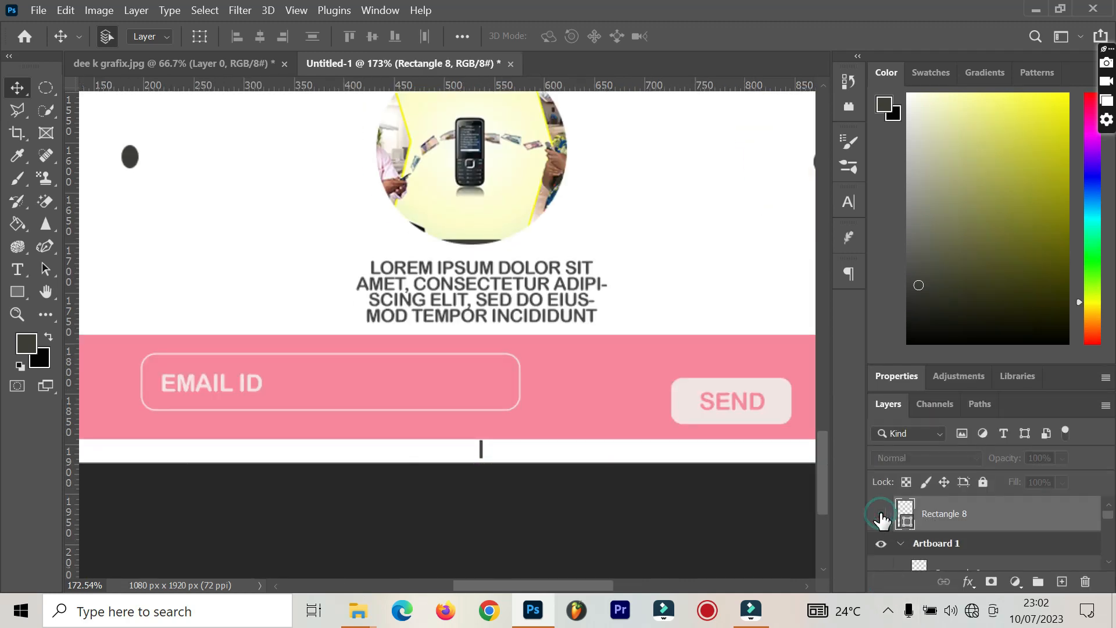
pyautogui.click(482, 449)
pyautogui.click(878, 555)
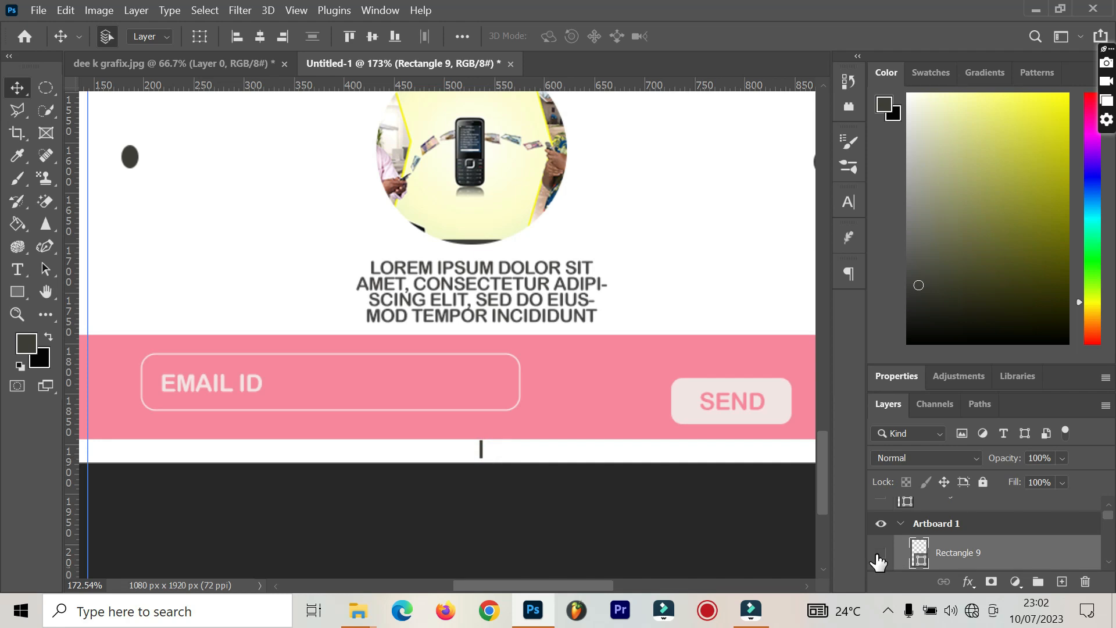
# Draw a dark full-width rectangle about 1083 by 31 px over the white gap below the pink footer band.
pyautogui.scroll(-3, 328, 407)
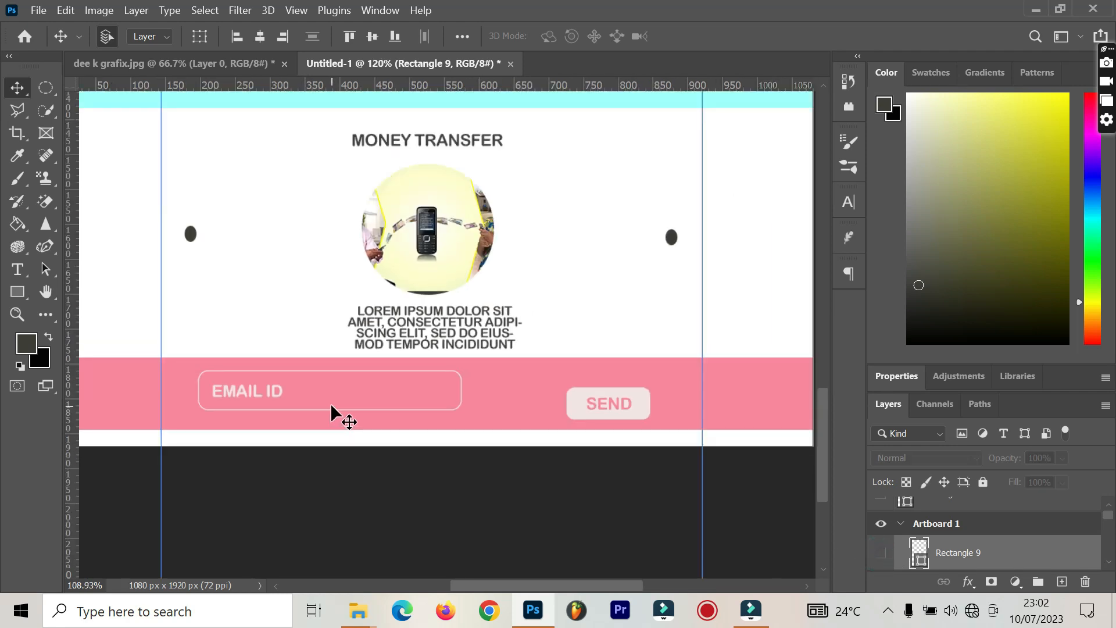
pyautogui.scroll(-1, 330, 403)
pyautogui.click(18, 291)
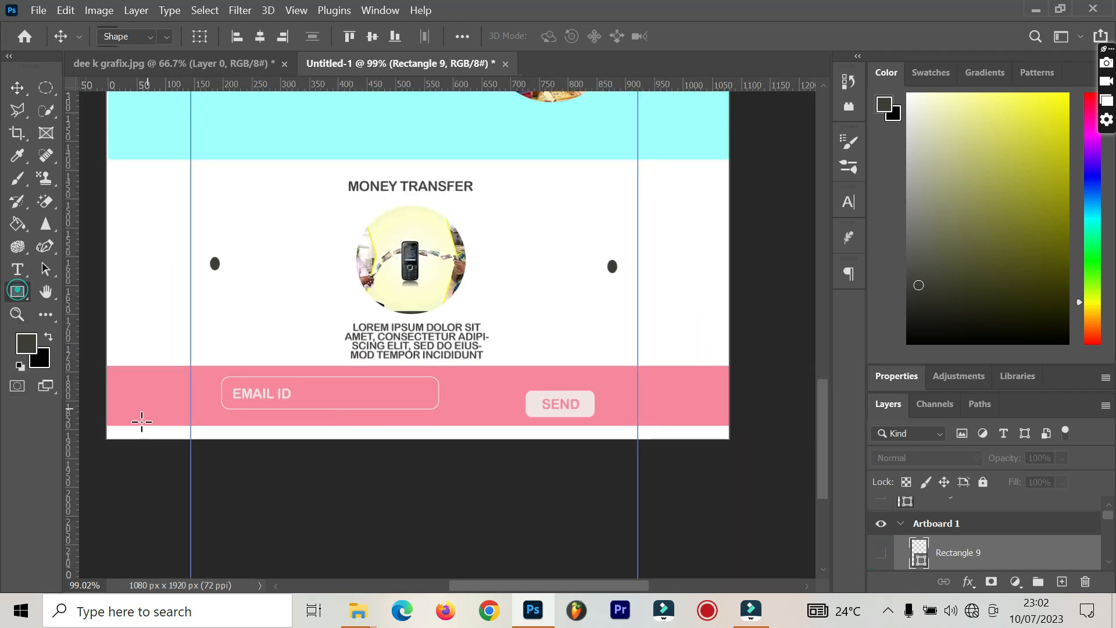
pyautogui.moveTo(108, 426); pyautogui.dragTo(730, 441)
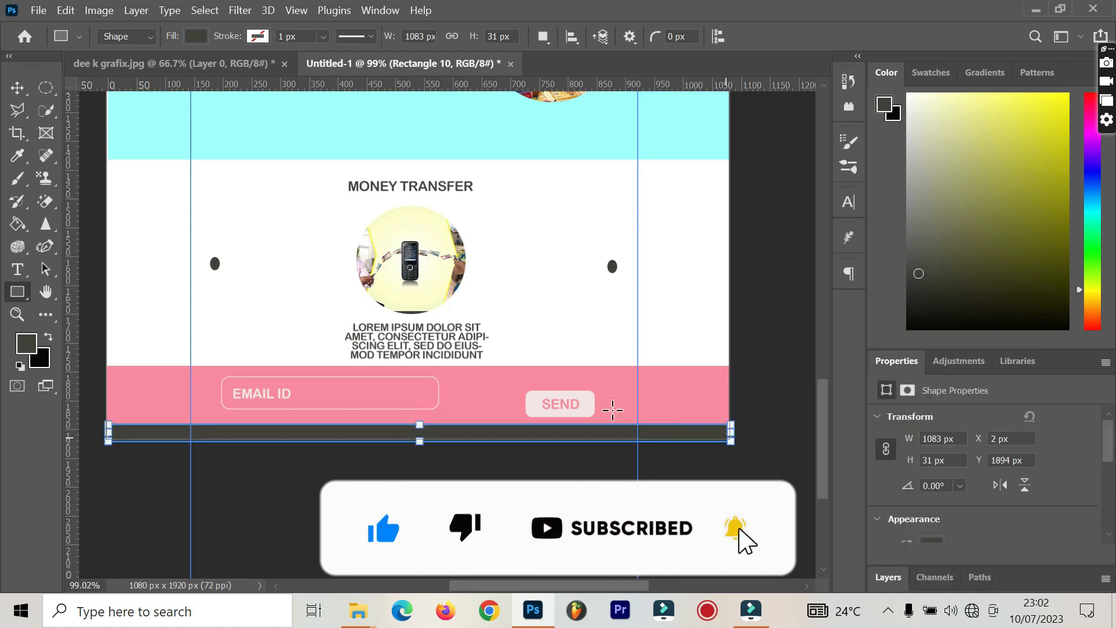
pyautogui.press('v')
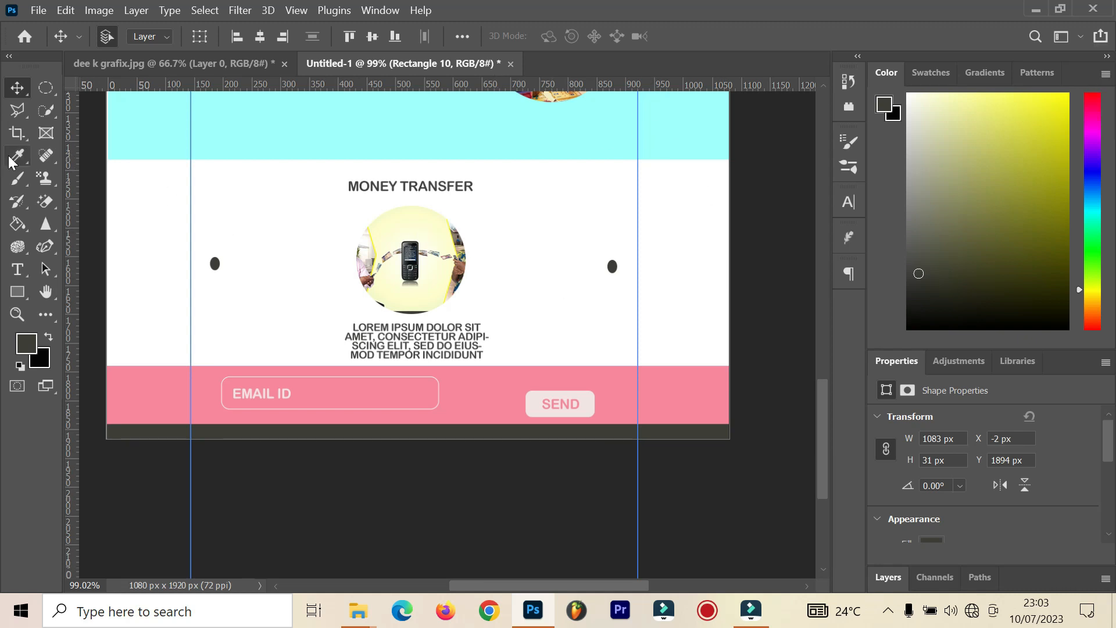
pyautogui.click(19, 270)
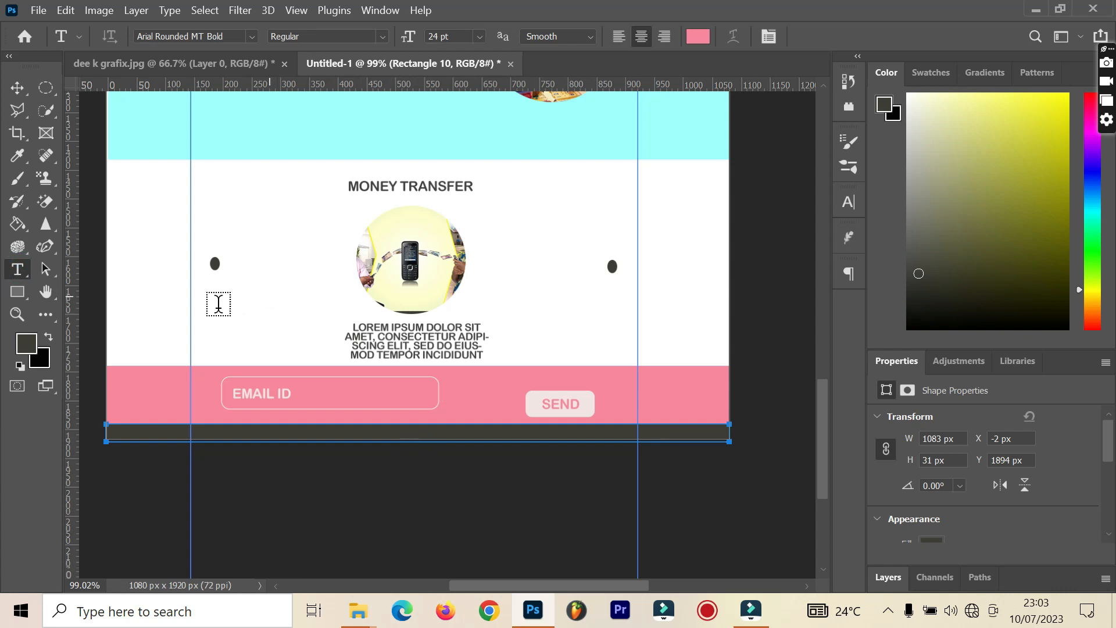
pyautogui.moveTo(213, 307); pyautogui.dragTo(365, 309)
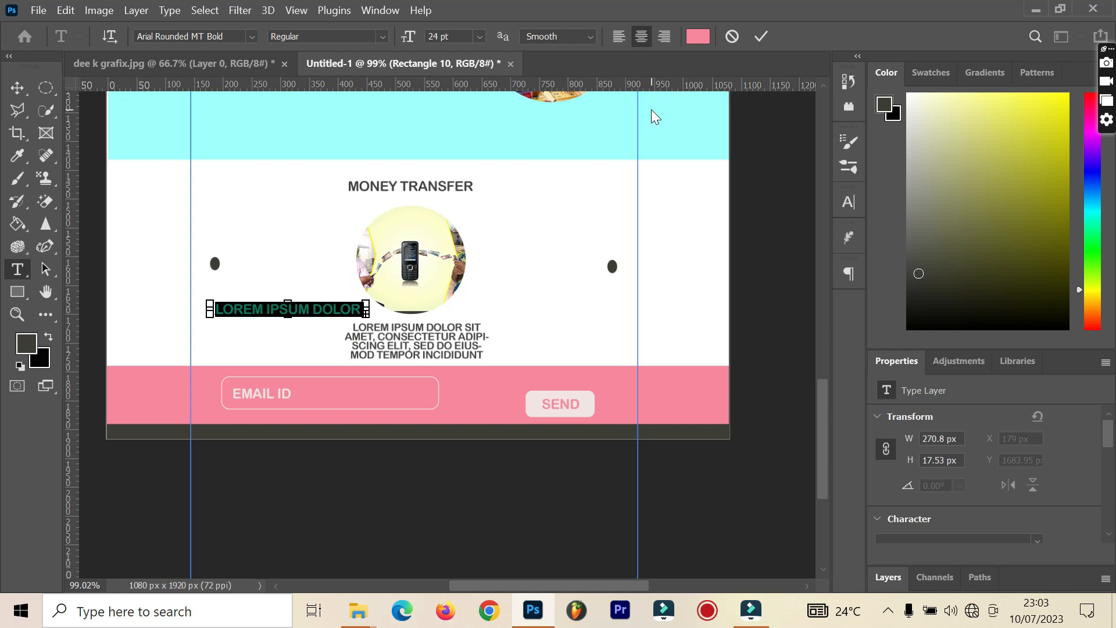
pyautogui.write('a')
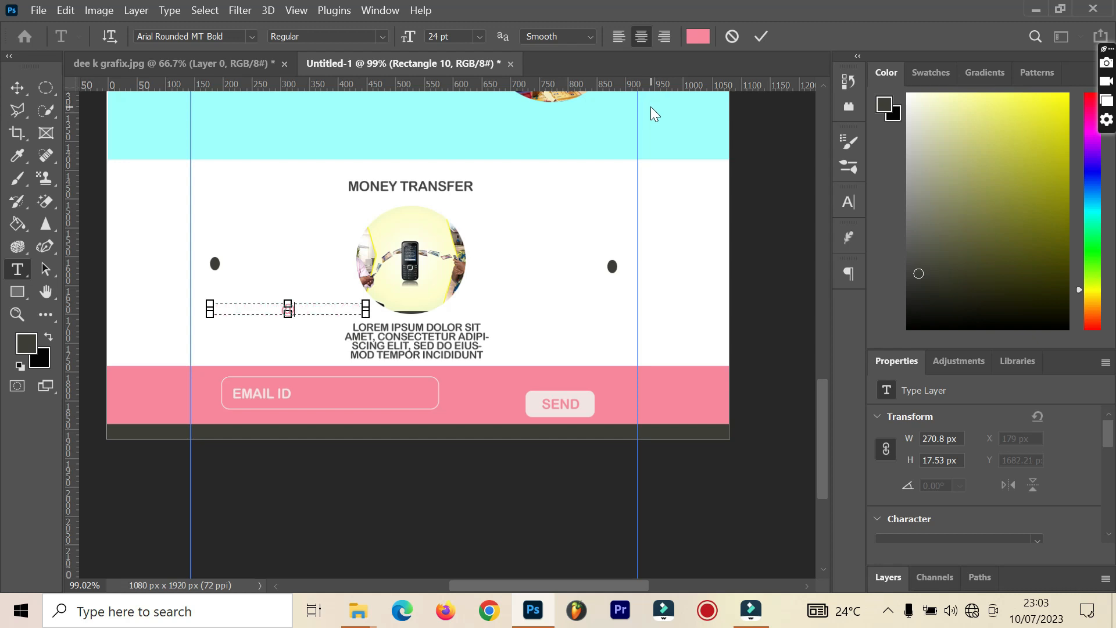
pyautogui.write('COPYRIGHT')
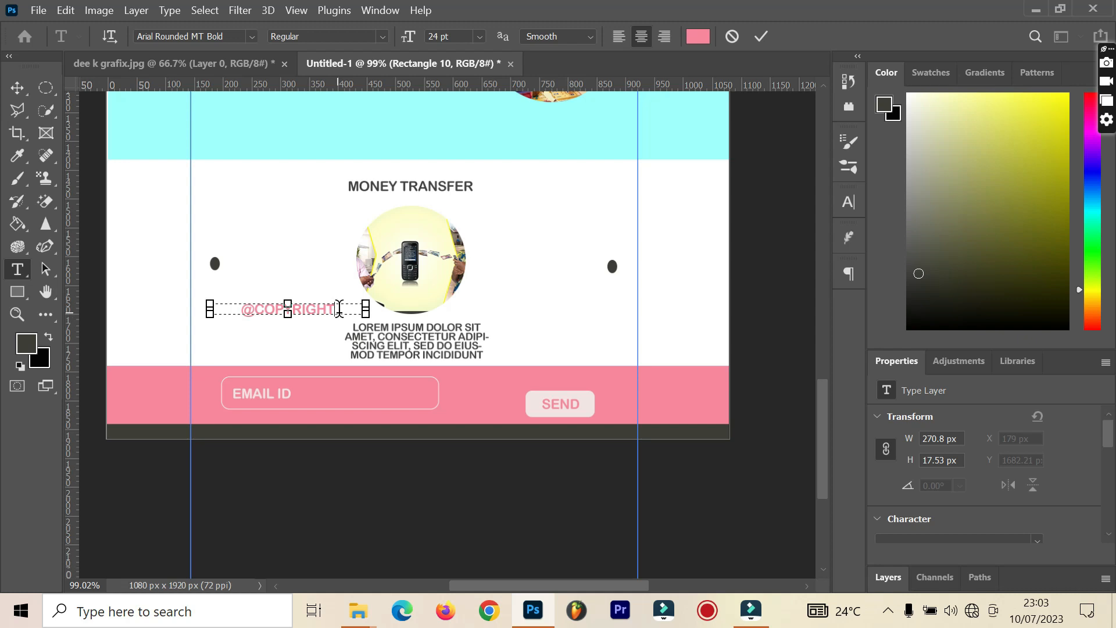
pyautogui.moveTo(339, 308); pyautogui.dragTo(181, 308)
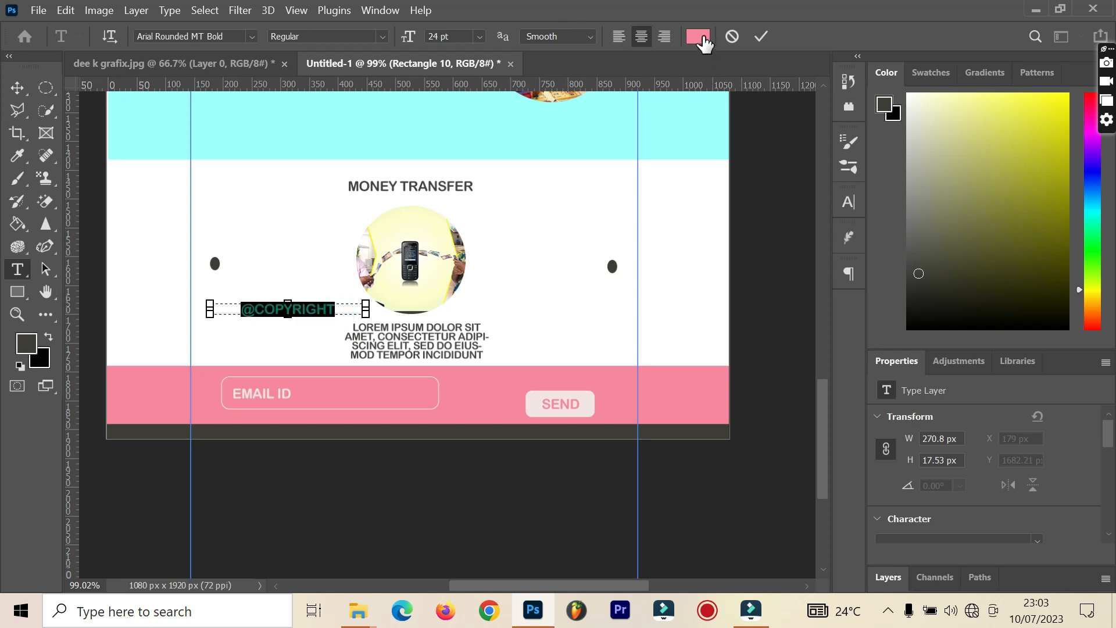
pyautogui.click(699, 36)
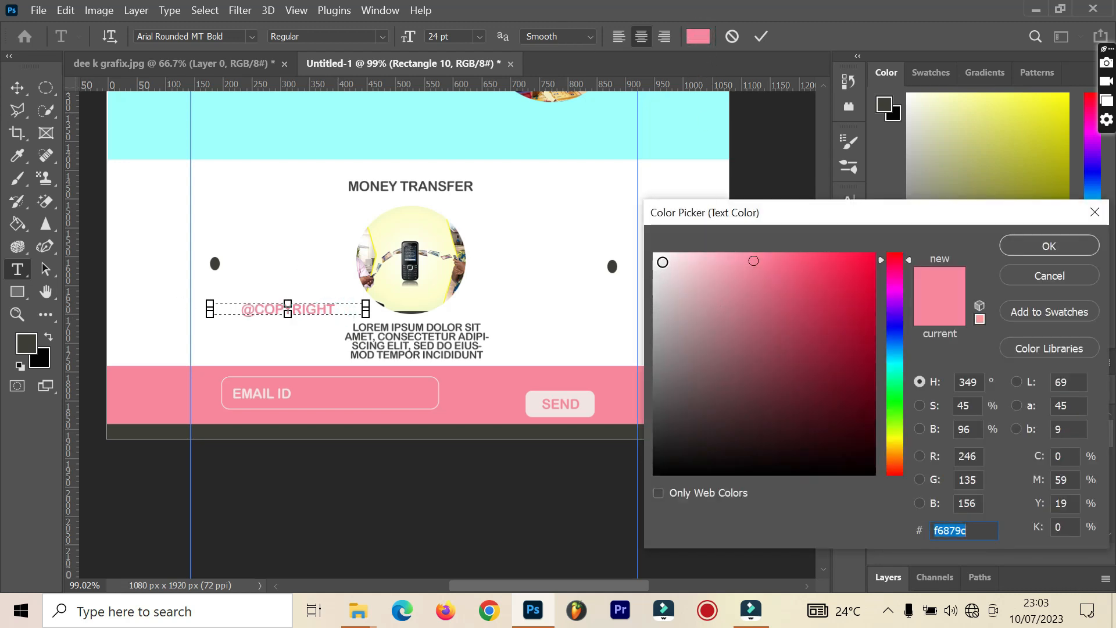
pyautogui.click(663, 262)
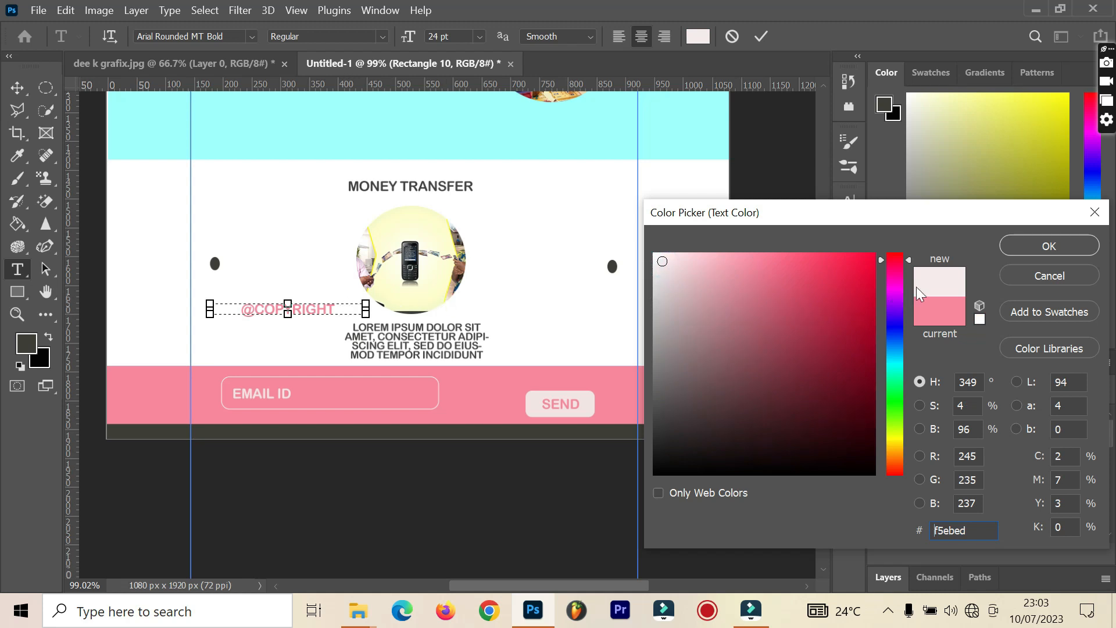
pyautogui.click(1073, 246)
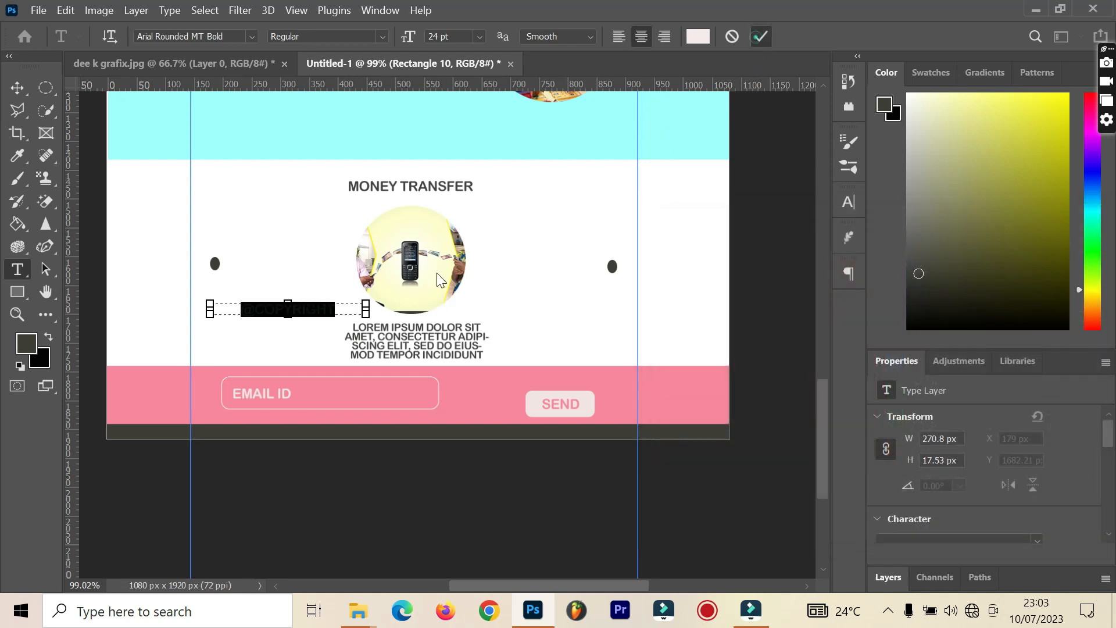
pyautogui.click(759, 44)
pyautogui.click(16, 87)
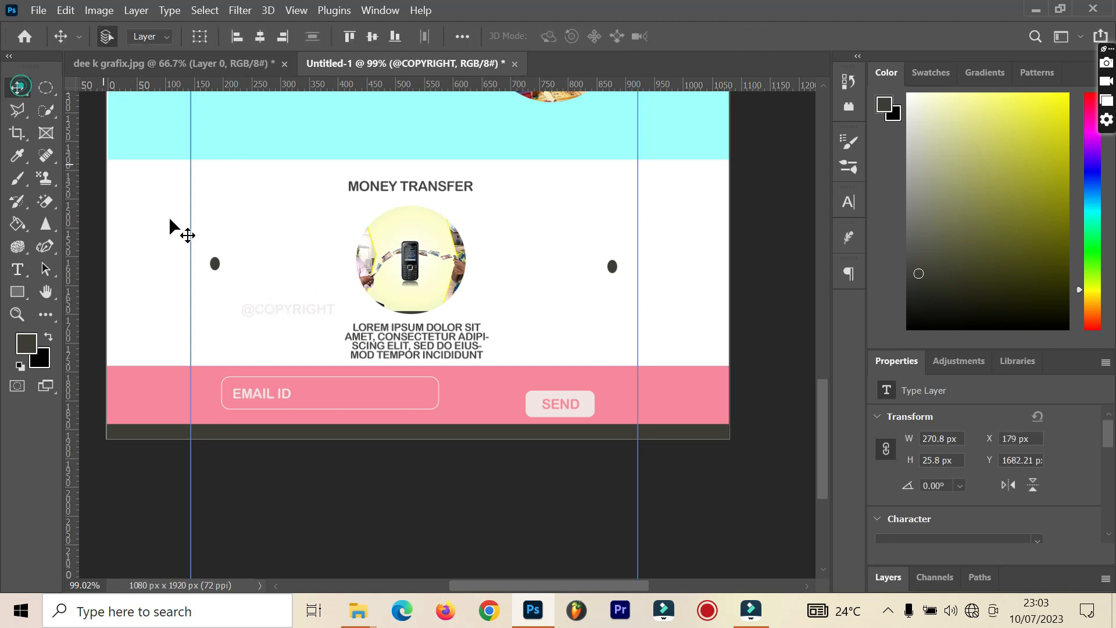
pyautogui.scroll(2, 278, 331)
pyautogui.moveTo(282, 297); pyautogui.dragTo(461, 463)
pyautogui.scroll(-3, 544, 326)
pyautogui.scroll(-2, 543, 326)
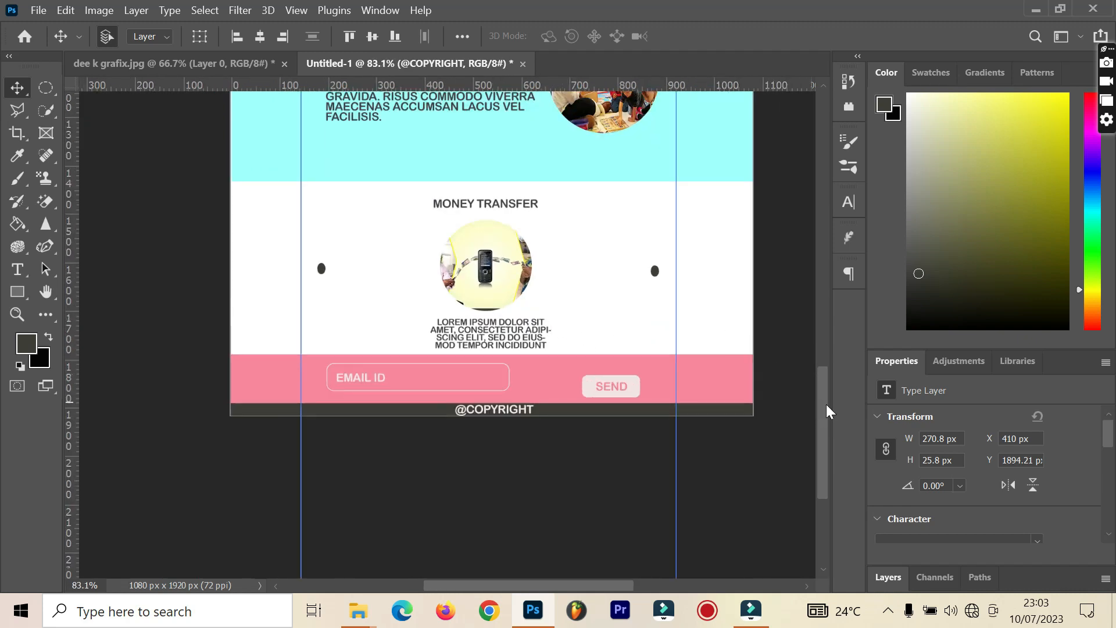
# Draw a thin dark rectangle about 46 by 4 px above ABOUT US in the page header.
pyautogui.moveTo(827, 406); pyautogui.dragTo(780, 227)
pyautogui.scroll(2, 781, 231)
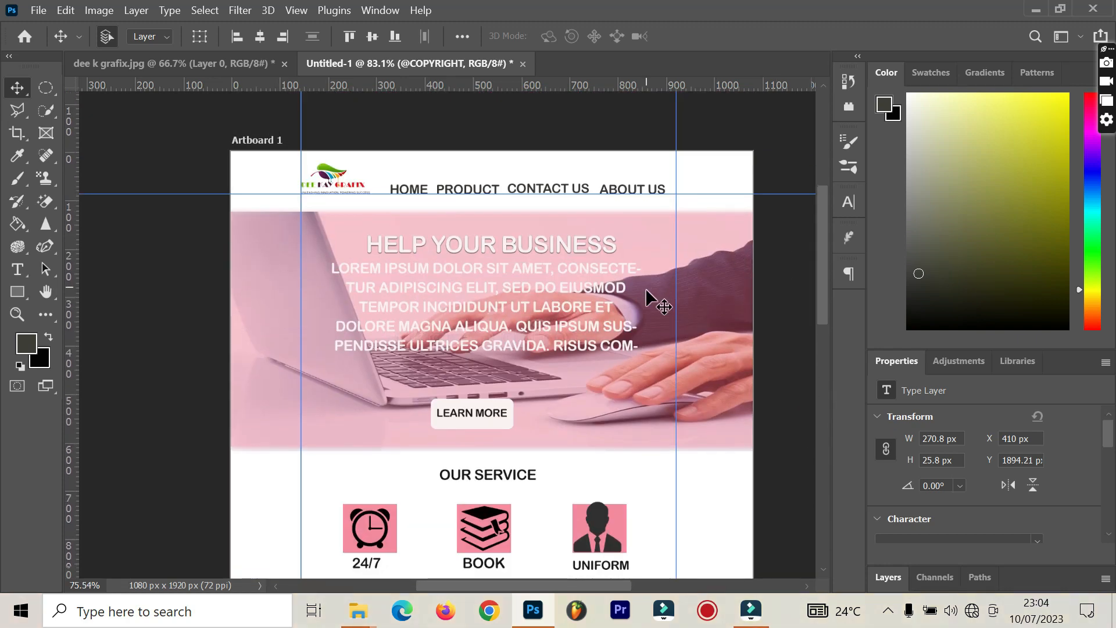
pyautogui.scroll(-1, 646, 288)
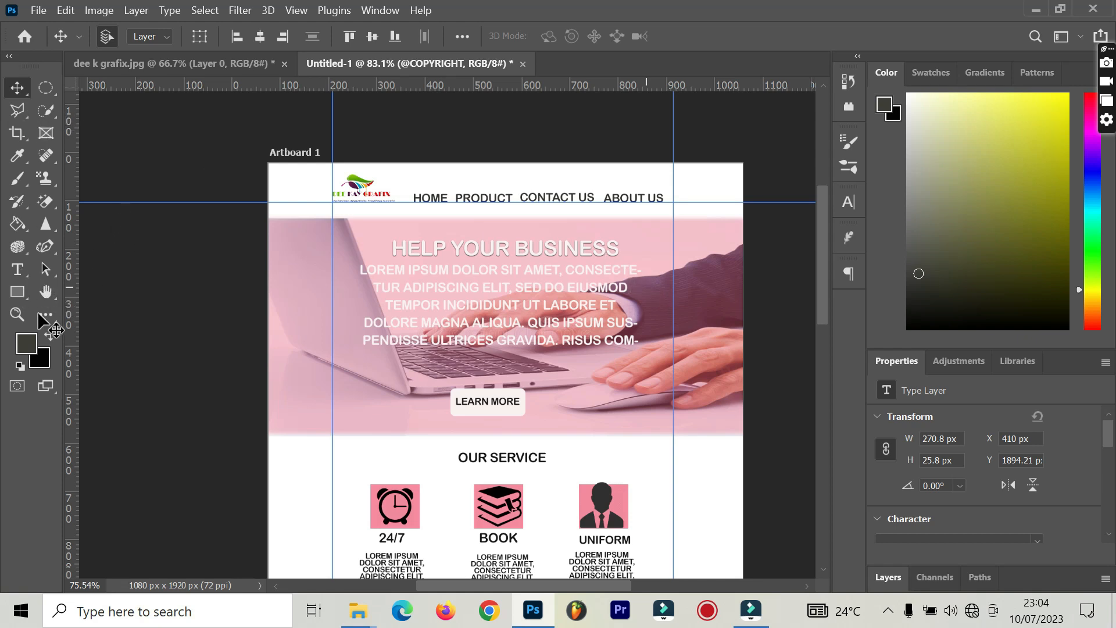
pyautogui.hotkey('ctrl', '+')
pyautogui.scroll(2, 40, 314)
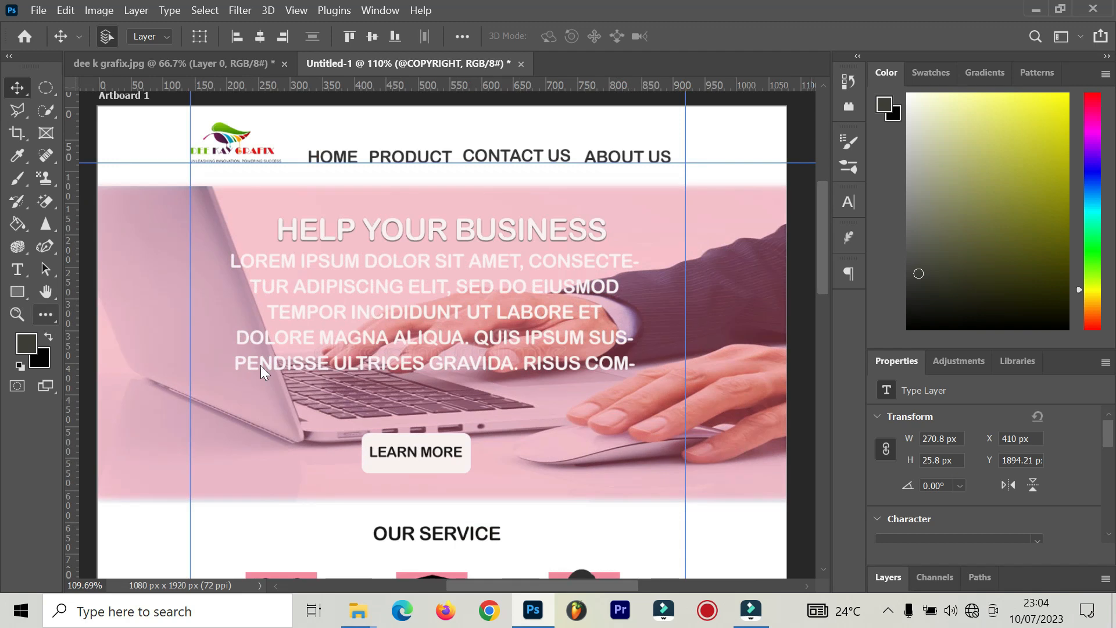
pyautogui.scroll(-2, 309, 379)
pyautogui.scroll(2, 143, 283)
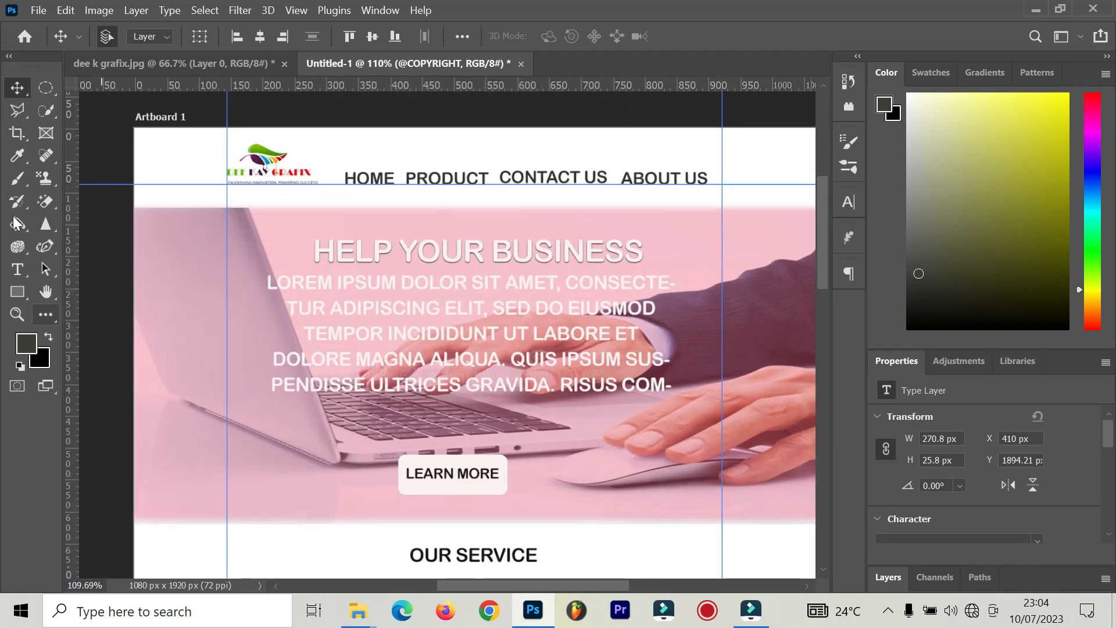
pyautogui.click(21, 294)
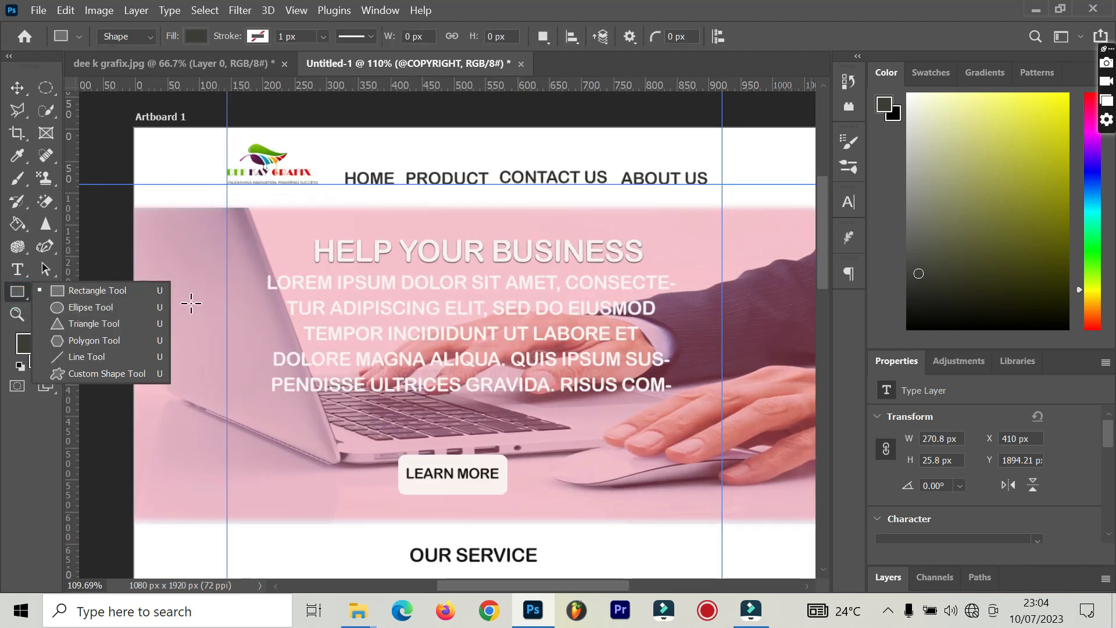
pyautogui.click(672, 138)
pyautogui.moveTo(673, 138); pyautogui.dragTo(700, 137)
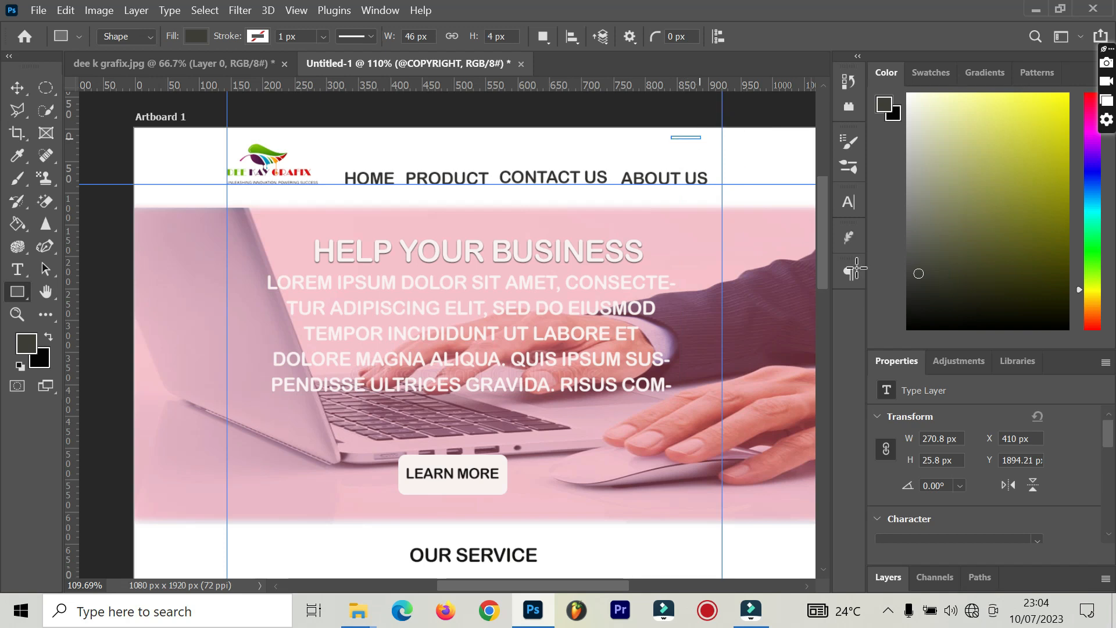
pyautogui.click(20, 90)
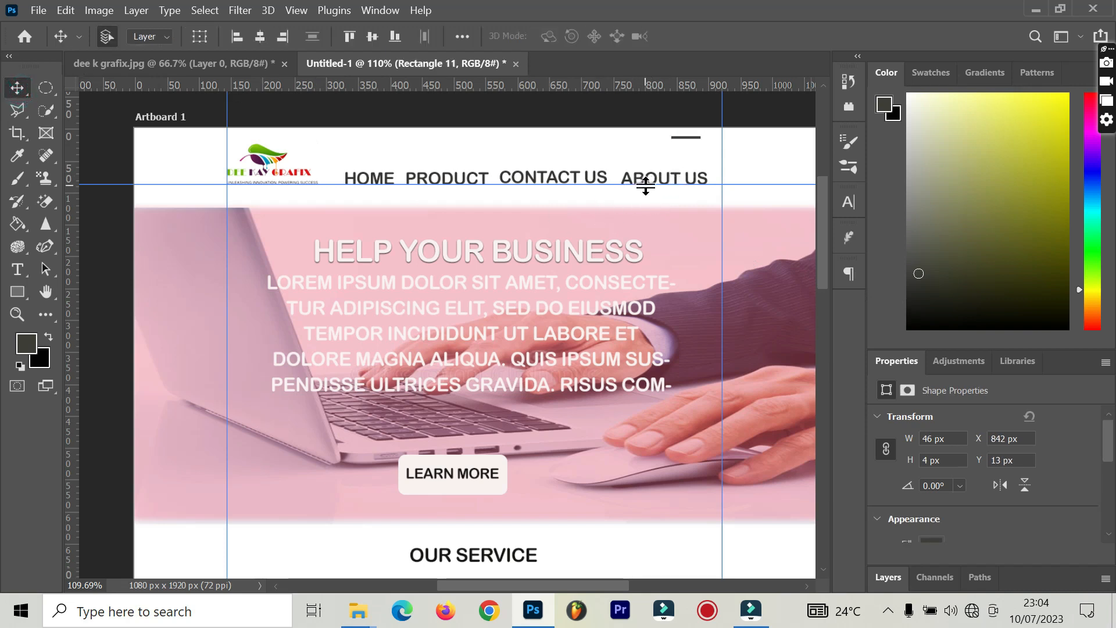
# Draw a second, shorter dark bar about 32 by 4 px above CONTACT US in the header.
pyautogui.click(18, 292)
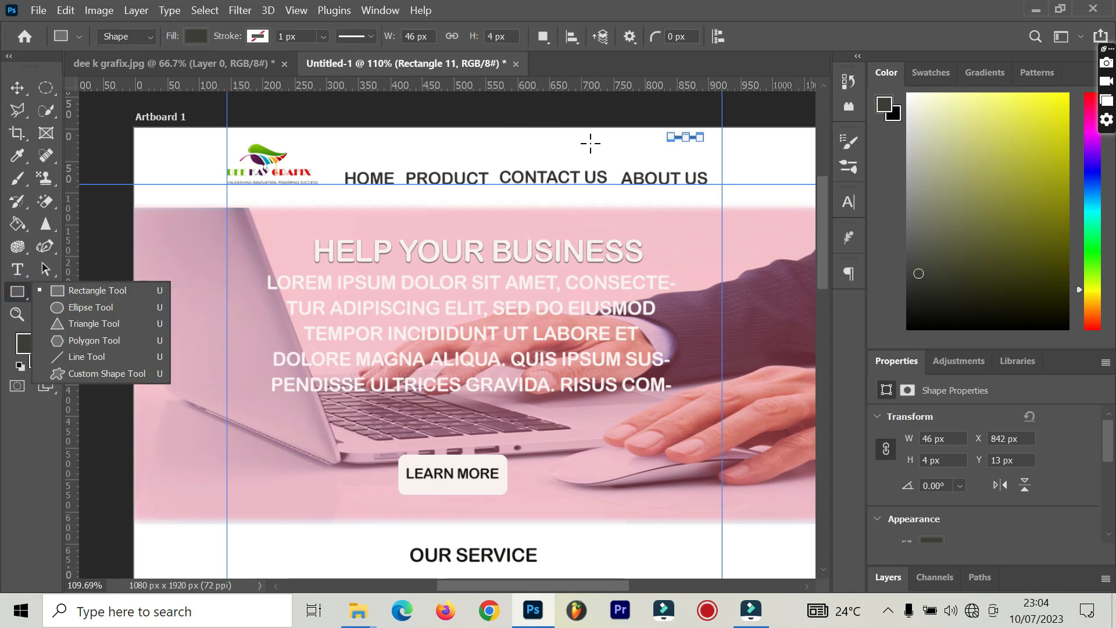
pyautogui.moveTo(592, 141); pyautogui.dragTo(612, 143)
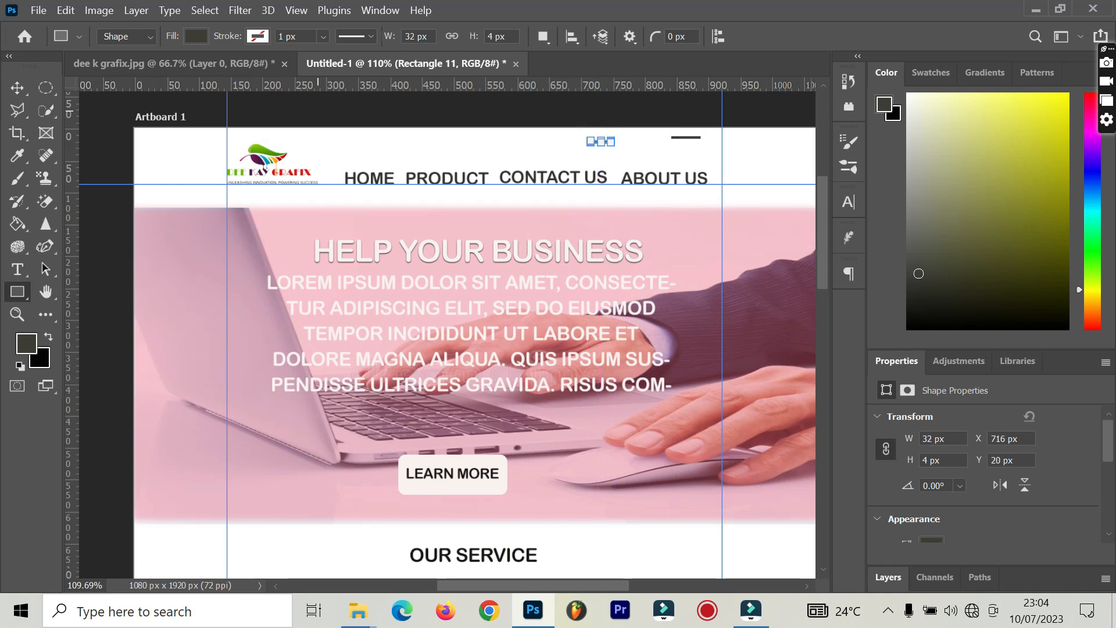
pyautogui.press('v')
# Move the 32 px bar beneath the right end of the longer bar, at about X 855 px, Y 18 px.
pyautogui.scroll(2, 621, 162)
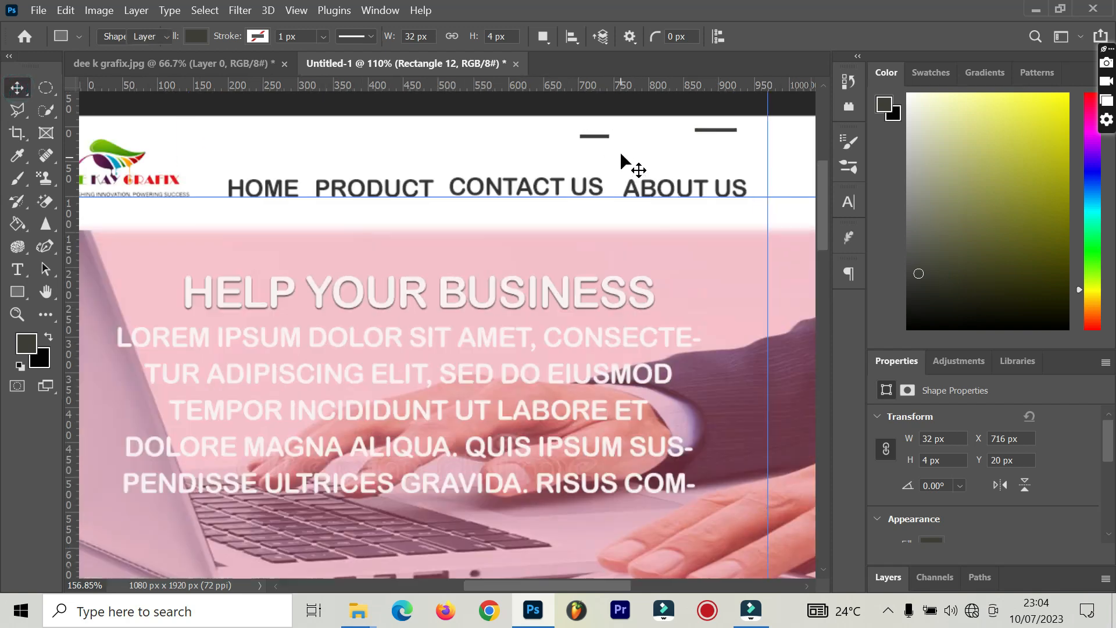
pyautogui.scroll(3, 621, 162)
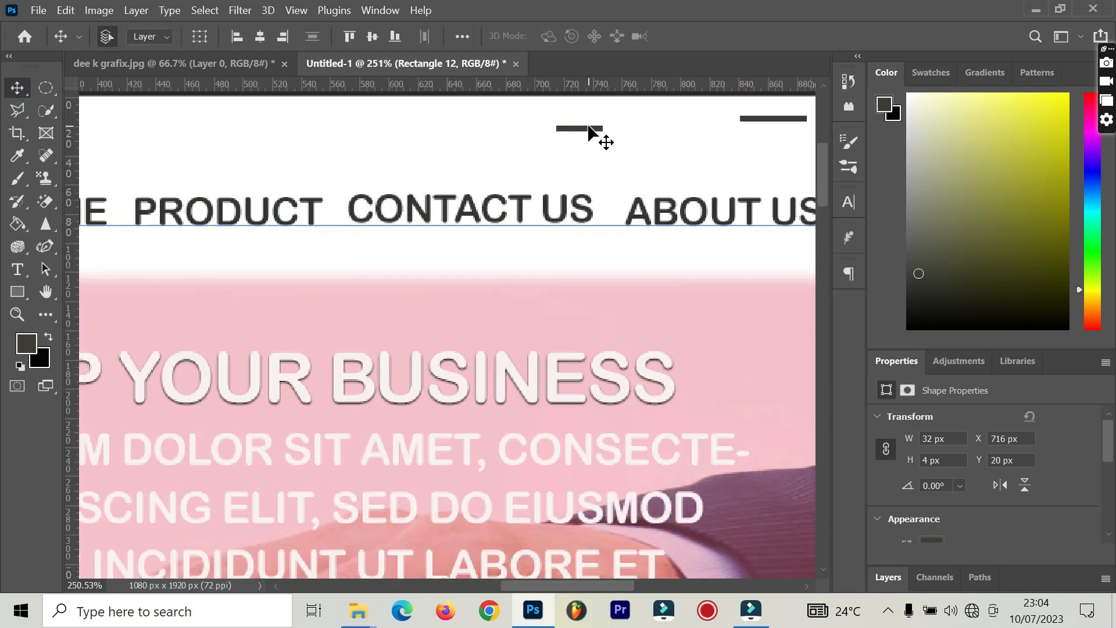
pyautogui.moveTo(597, 138); pyautogui.dragTo(788, 135)
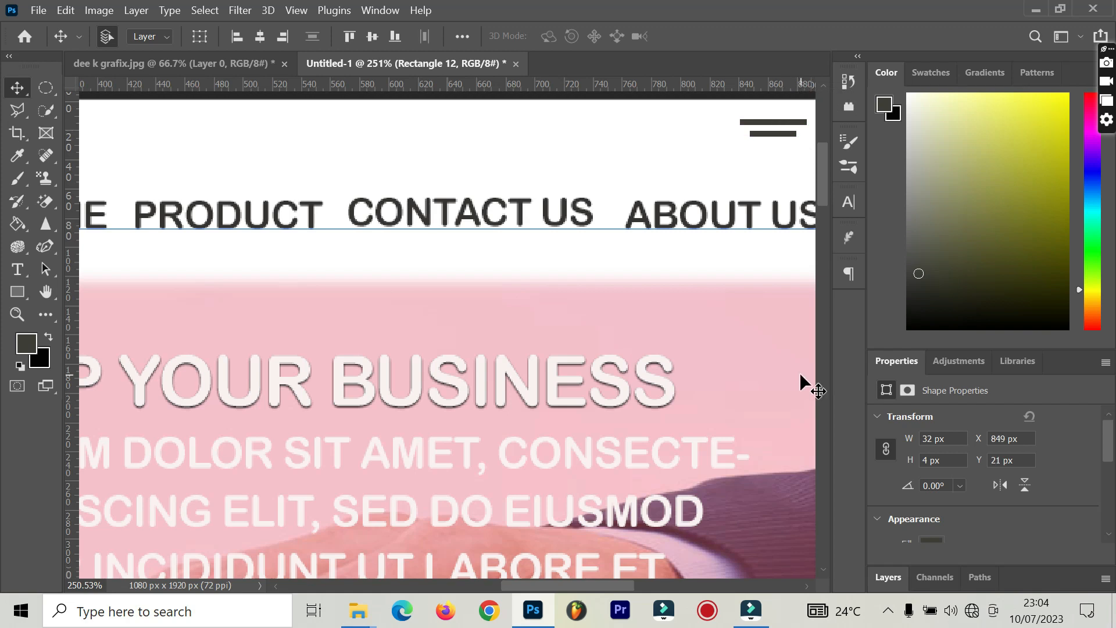
pyautogui.press('Up')
pyautogui.press('Up')
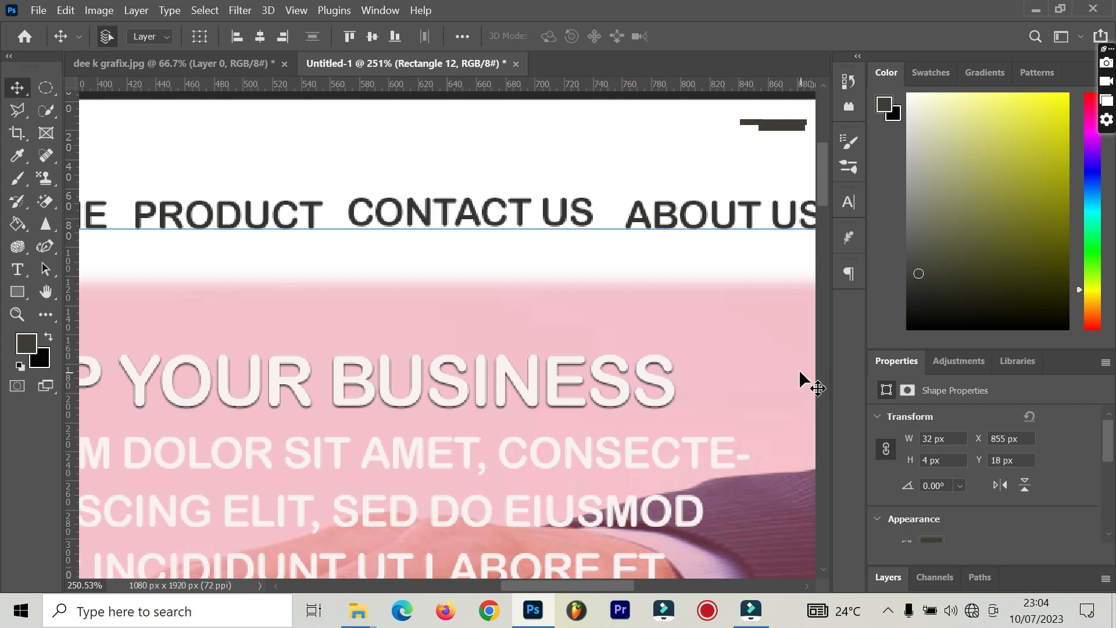
pyautogui.press('Up')
pyautogui.press('Up')
# Draw a third dark bar about 22 by 3 px in the header, just above the start of ABOUT US.
pyautogui.click(18, 291)
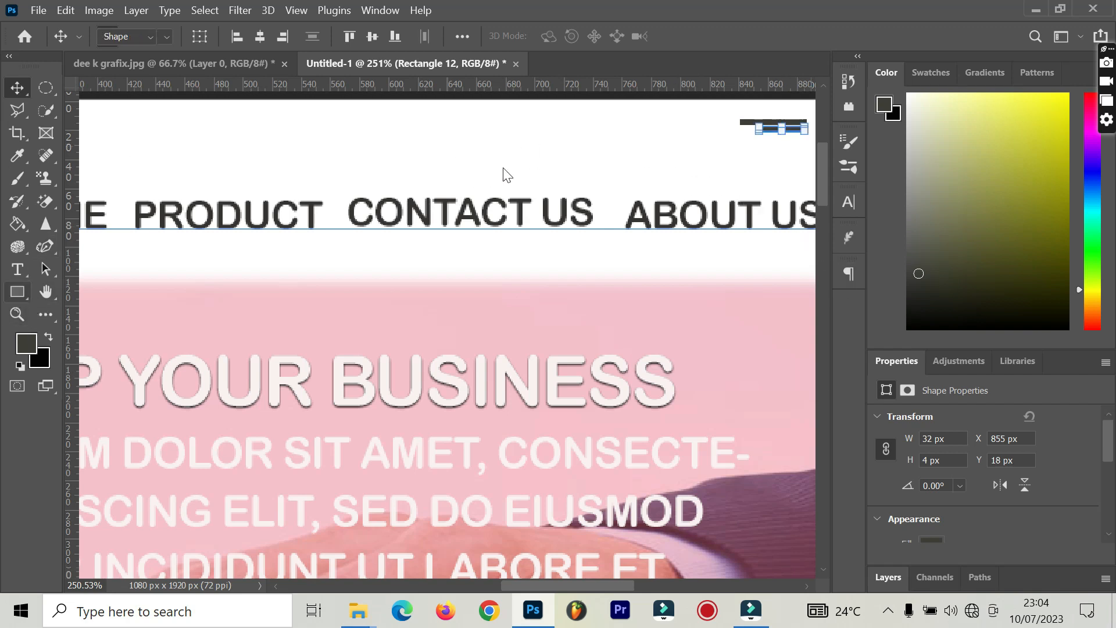
pyautogui.click(650, 154)
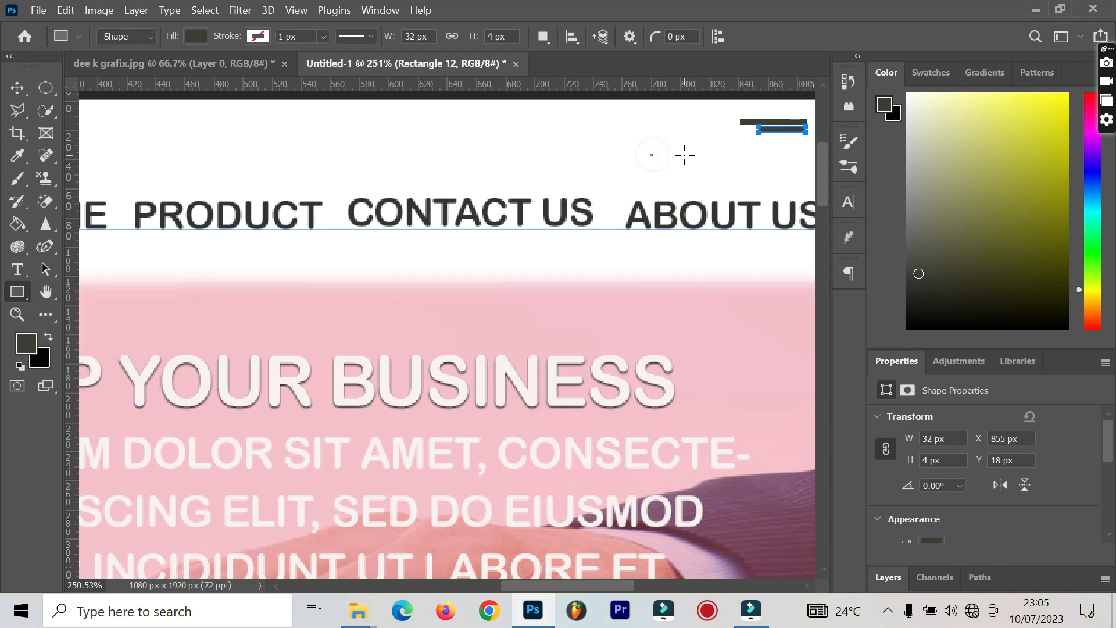
pyautogui.moveTo(651, 155); pyautogui.dragTo(686, 157)
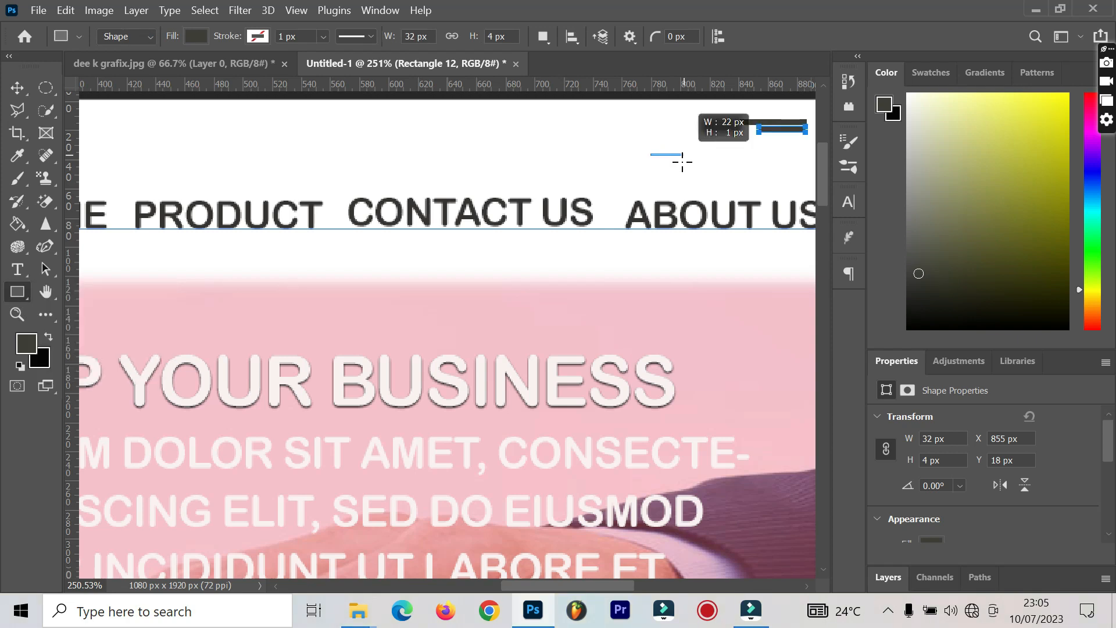
pyautogui.moveTo(677, 173); pyautogui.dragTo(684, 157)
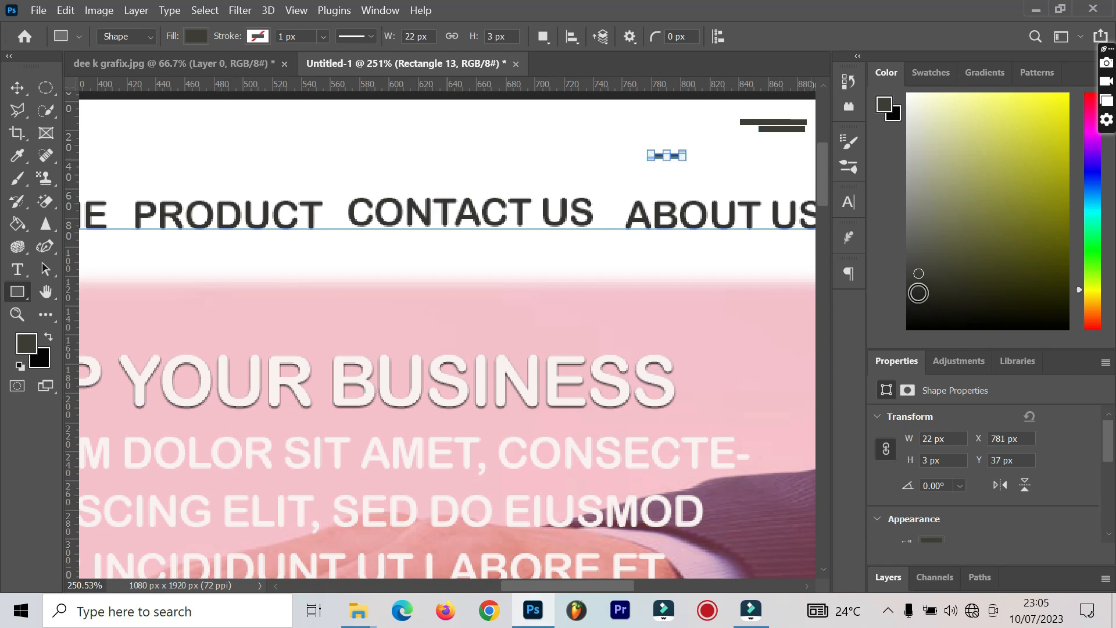
pyautogui.click(17, 87)
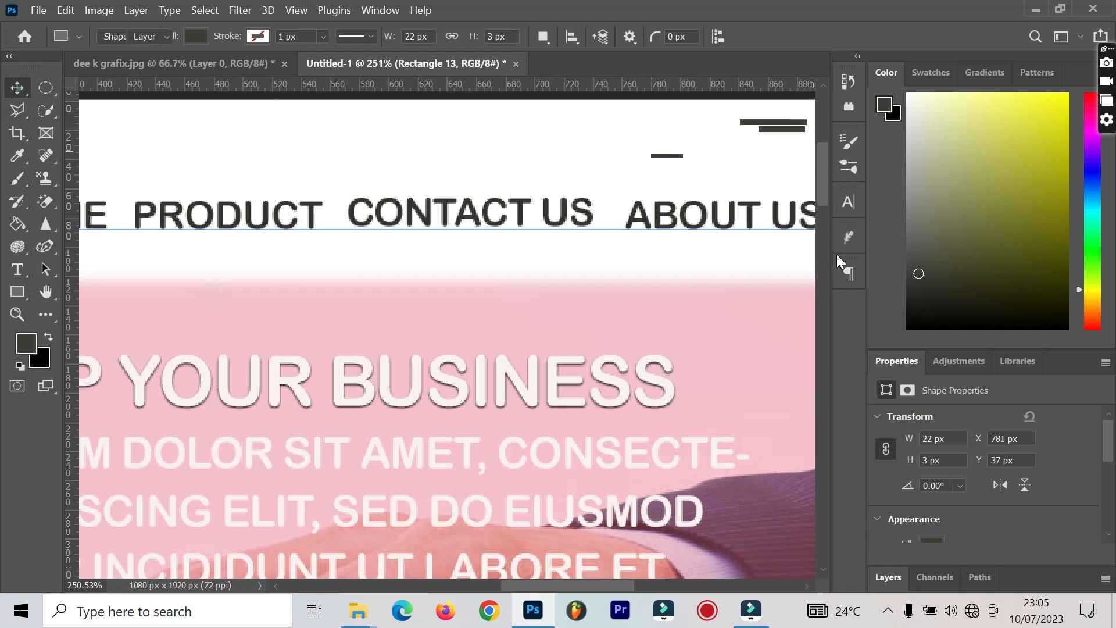
# Place the 22 px bar directly under the longest bar, right-aligned with it at X 866 px, Y 18 px.
pyautogui.moveTo(666, 154); pyautogui.dragTo(711, 155)
pyautogui.scroll(4, 718, 164)
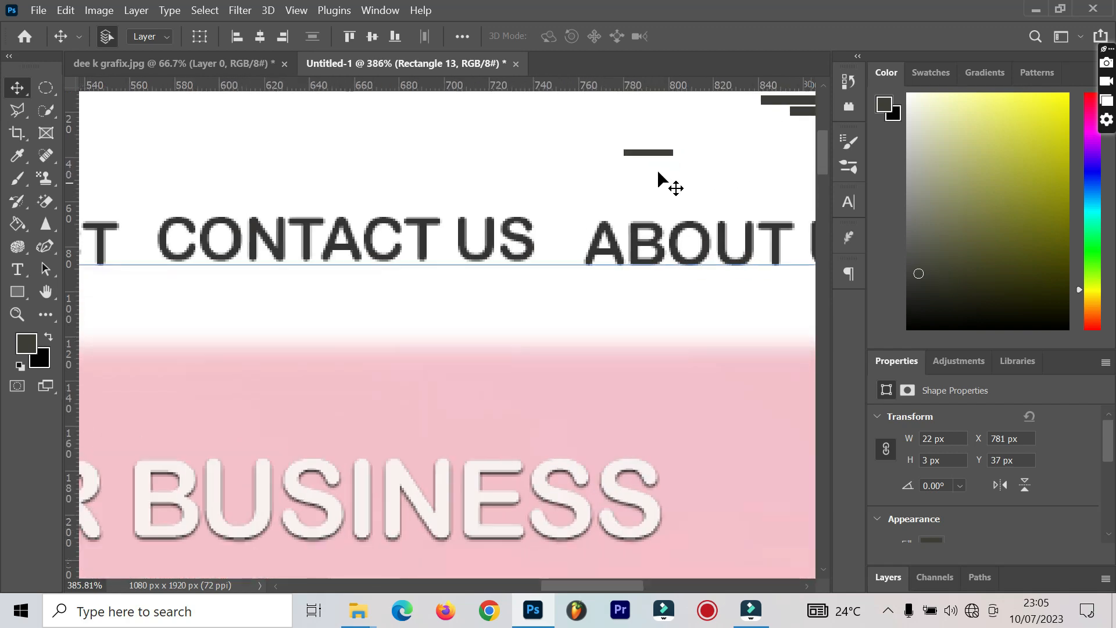
pyautogui.moveTo(604, 585); pyautogui.dragTo(629, 585)
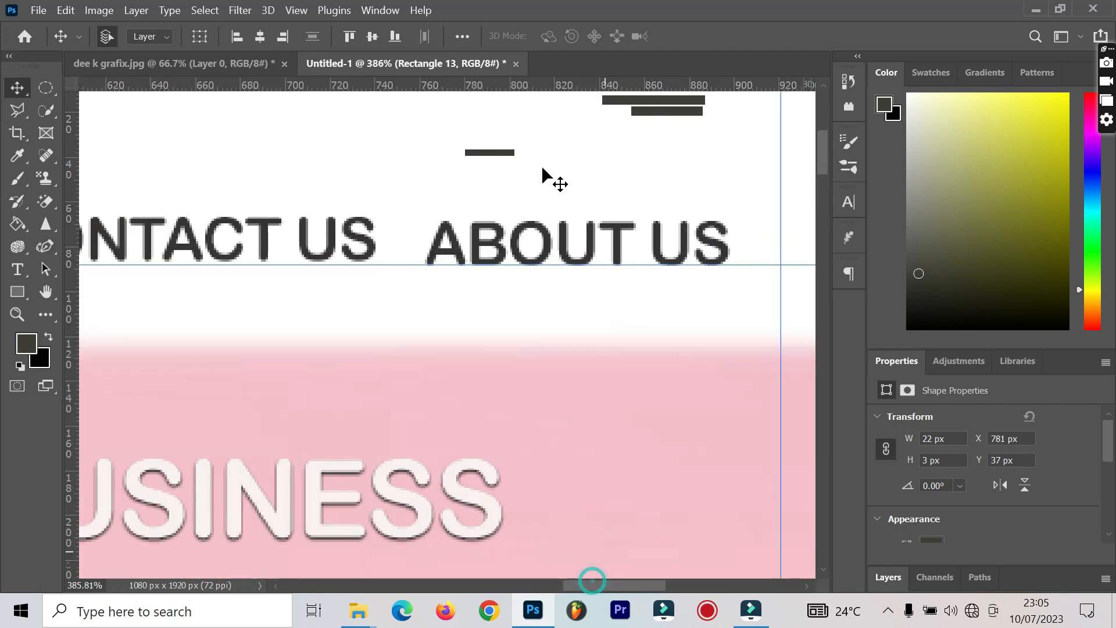
pyautogui.moveTo(512, 155); pyautogui.dragTo(691, 113)
pyautogui.press('Up')
pyautogui.press('Up')
pyautogui.press('Down')
pyautogui.press('Up')
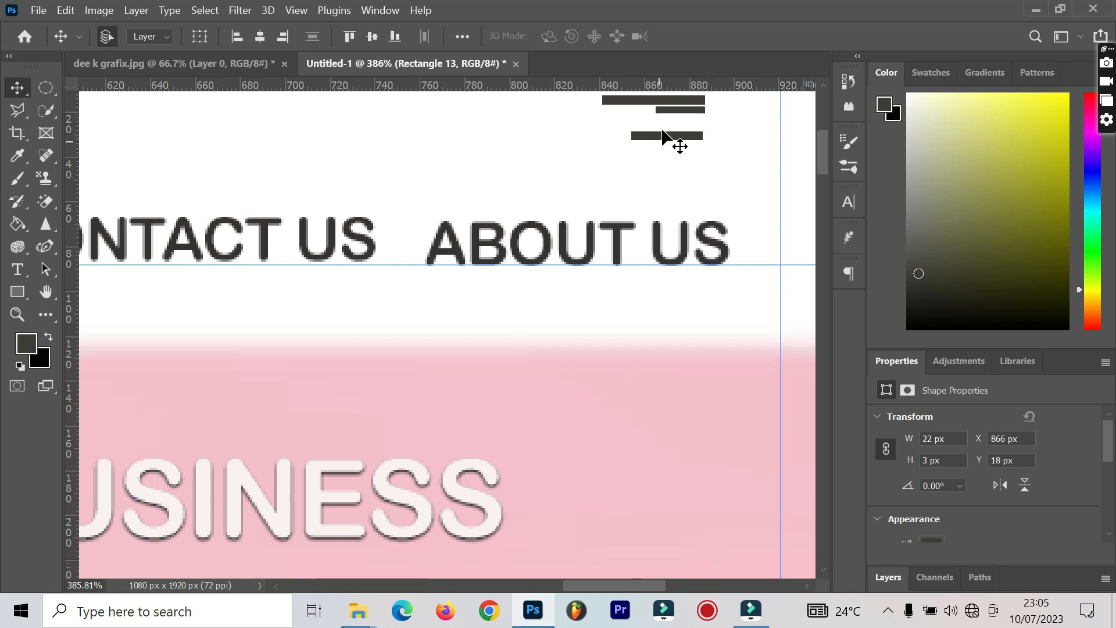
# Position the 32 px bar beneath the 22 px bar with right edges aligned, at X 856 px, Y 22 px.
pyautogui.moveTo(672, 135); pyautogui.dragTo(675, 118)
pyautogui.press('Right')
pyautogui.press('Right')
pyautogui.press('Right')
pyautogui.press('Down')
pyautogui.press('Down')
pyautogui.press('Up')
pyautogui.press('Up')
pyautogui.press('Left')
pyautogui.press('Left')
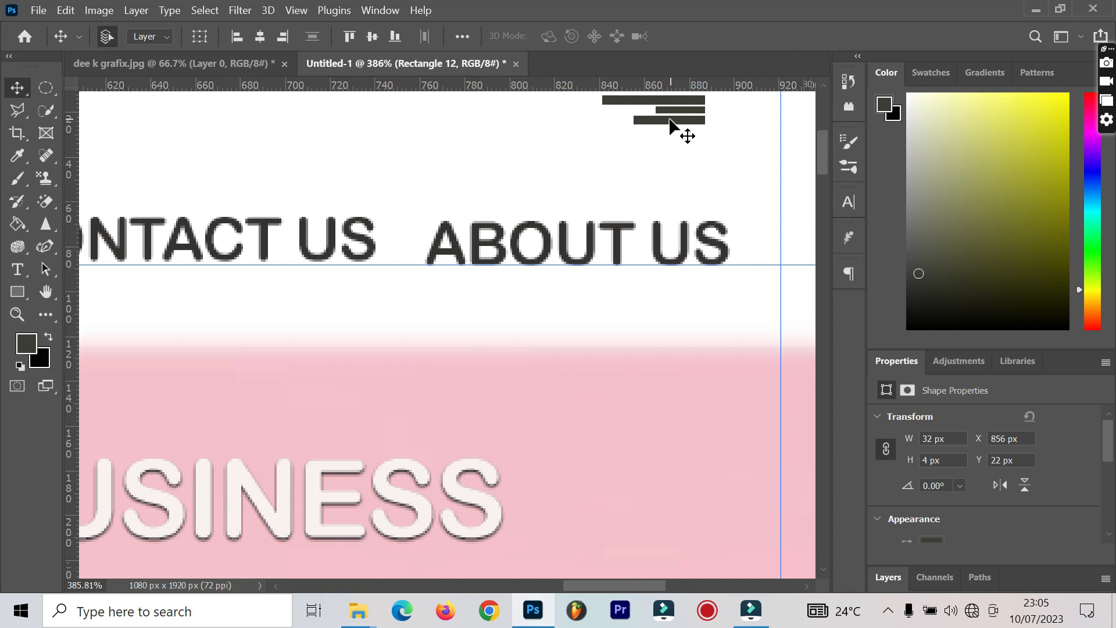
# Scale the lowest bar down to about 90% from its left end, keeping its right edge aligned with the other bars.
pyautogui.hotkey('ctrl', 't')
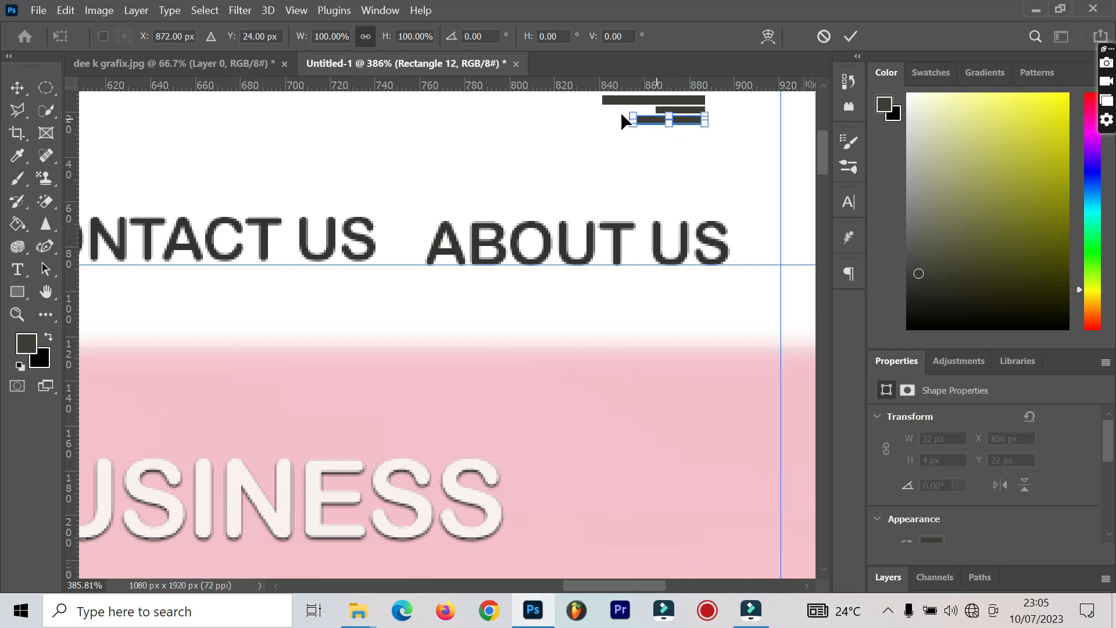
pyautogui.moveTo(633, 120); pyautogui.dragTo(640, 120)
pyautogui.click(851, 36)
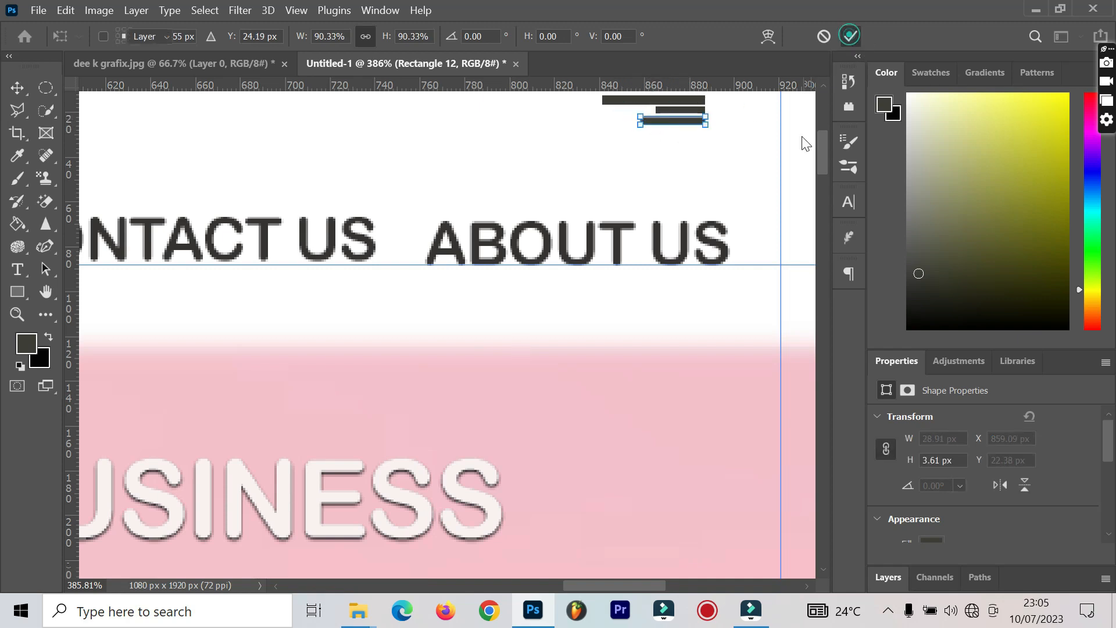
# Review the finished page layout from the header menu icon and hero banner through the service, about and money transfer sections to the copyright footer.
pyautogui.click(648, 158)
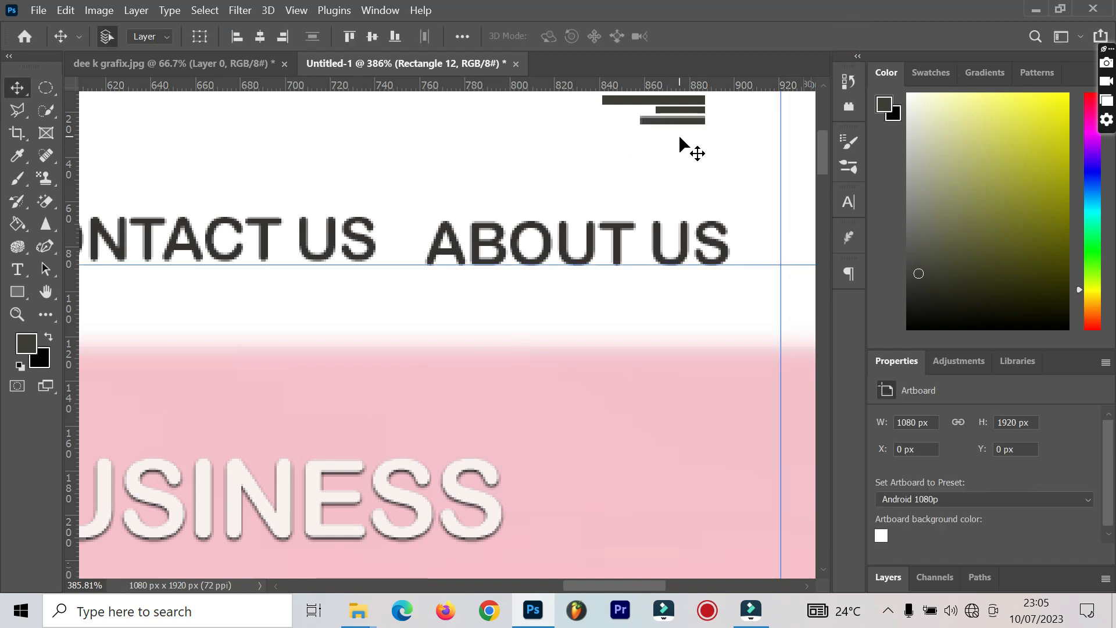
pyautogui.scroll(-5, 682, 139)
pyautogui.scroll(-4, 697, 142)
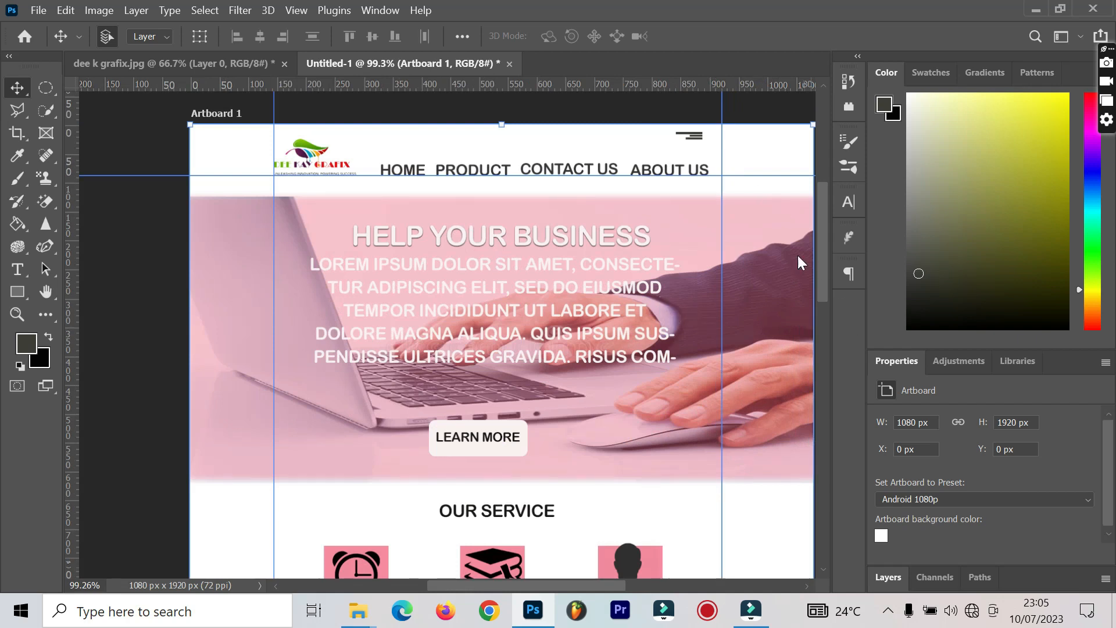
pyautogui.click(757, 226)
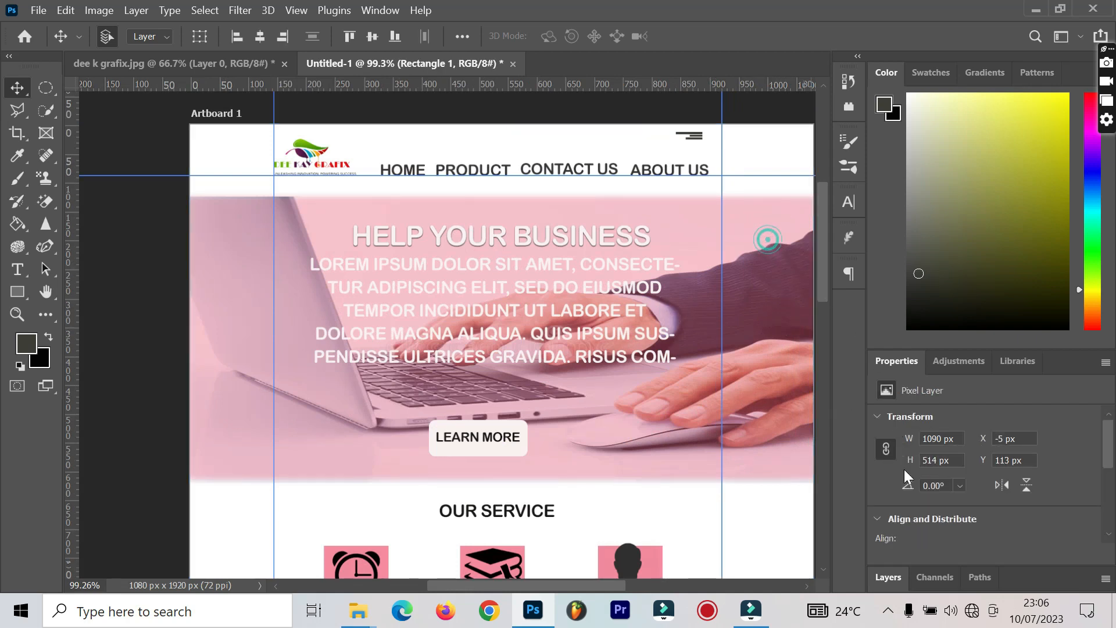
pyautogui.click(886, 579)
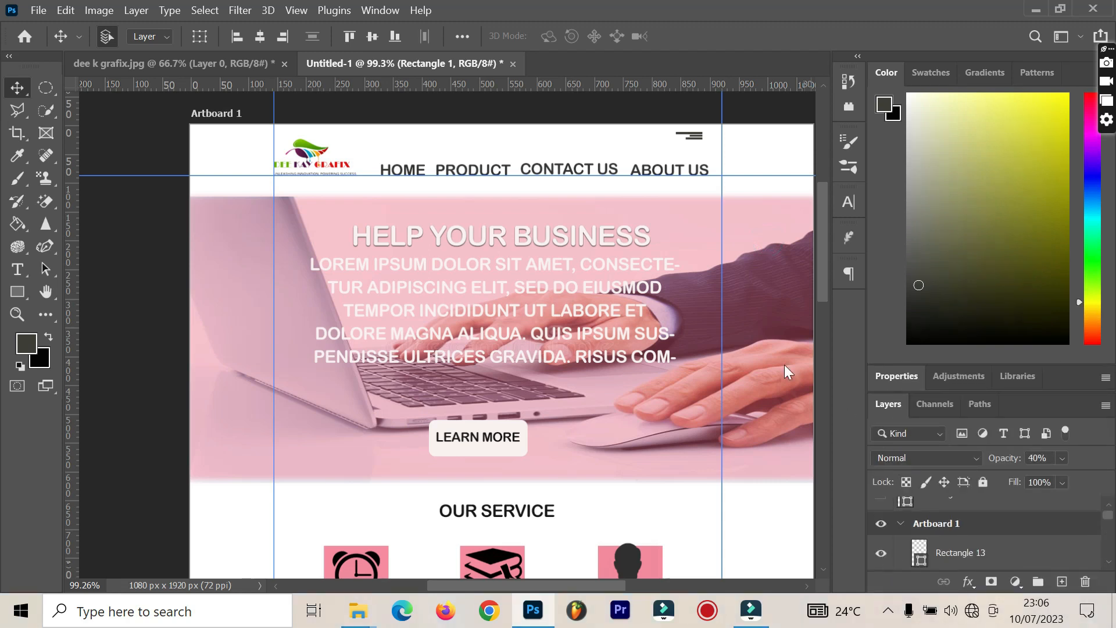
pyautogui.scroll(-1, 706, 320)
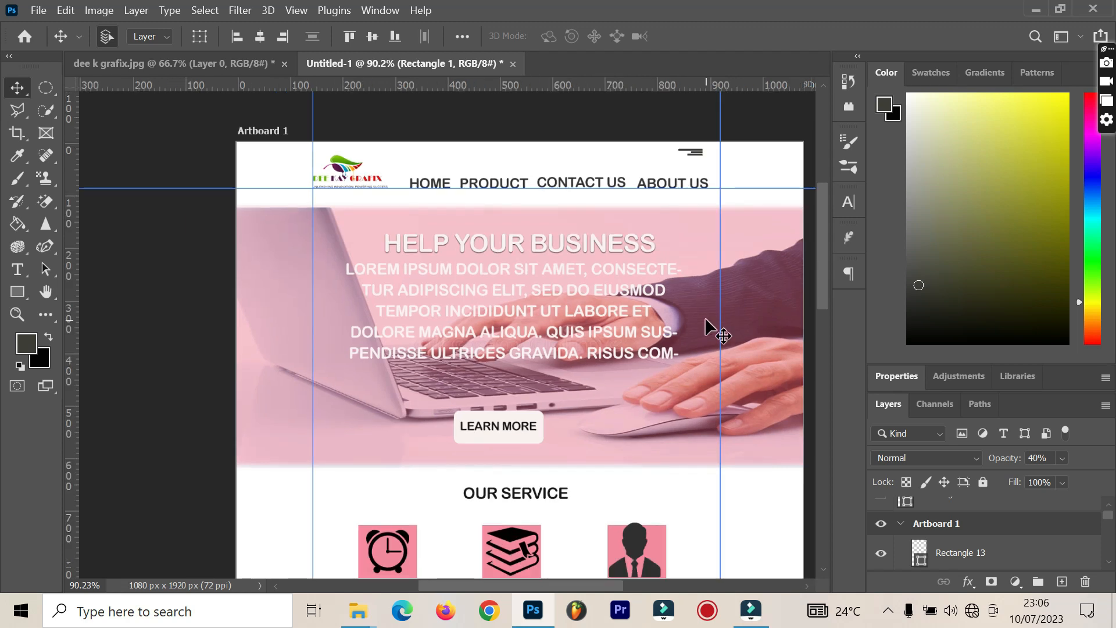
pyautogui.scroll(-1, 704, 317)
pyautogui.scroll(-6, 827, 317)
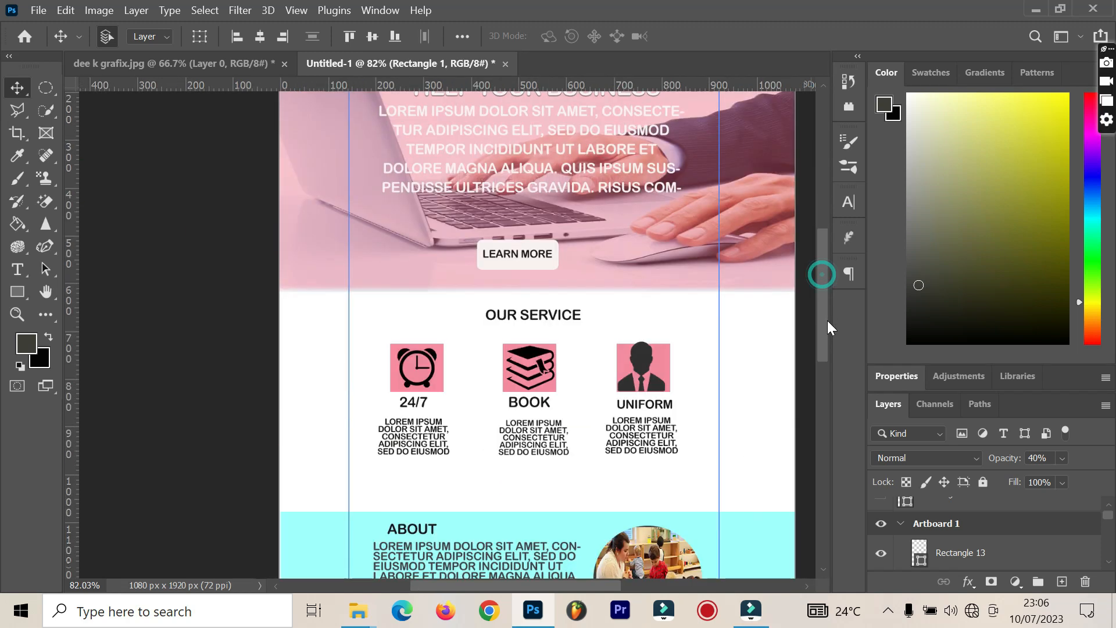
pyautogui.scroll(-2, 836, 406)
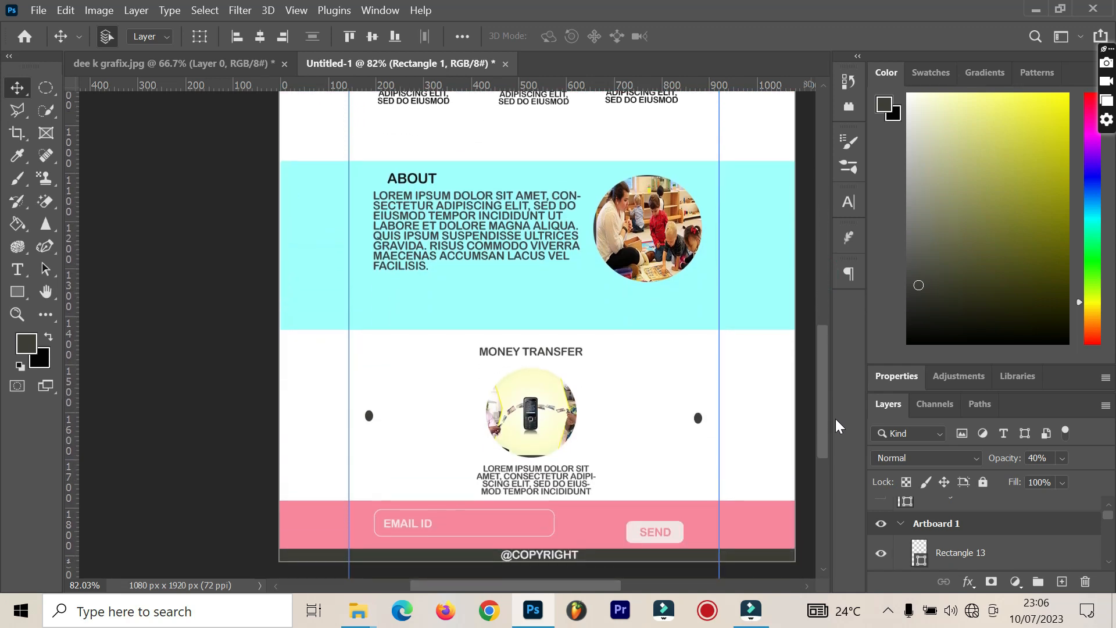
pyautogui.moveTo(831, 416); pyautogui.dragTo(809, 277)
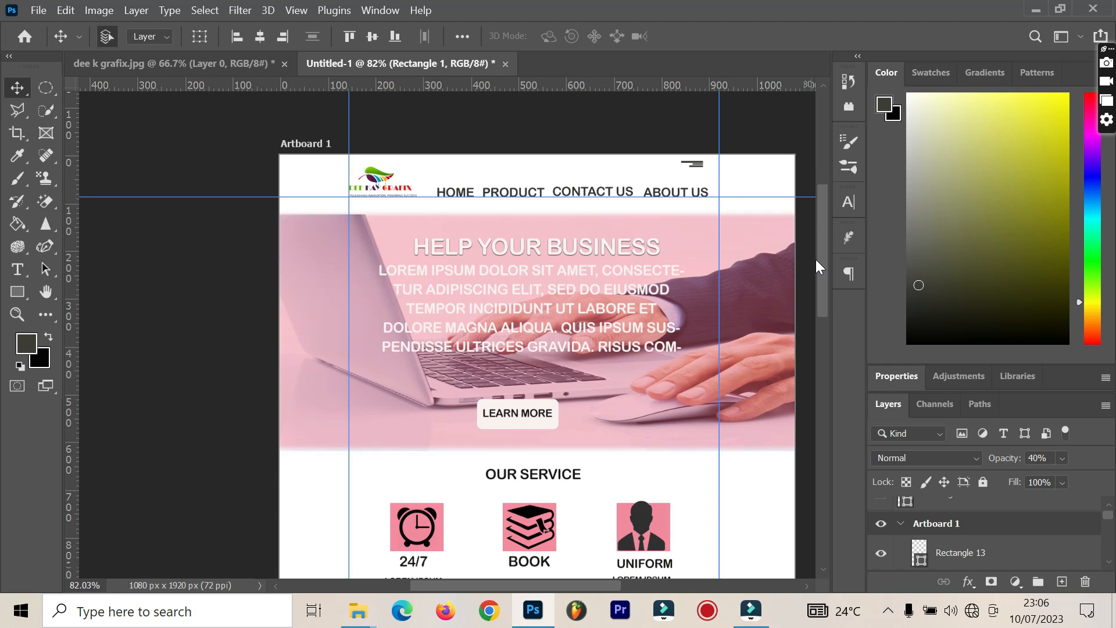
pyautogui.rightClick(889, 612)
pyautogui.click(890, 612)
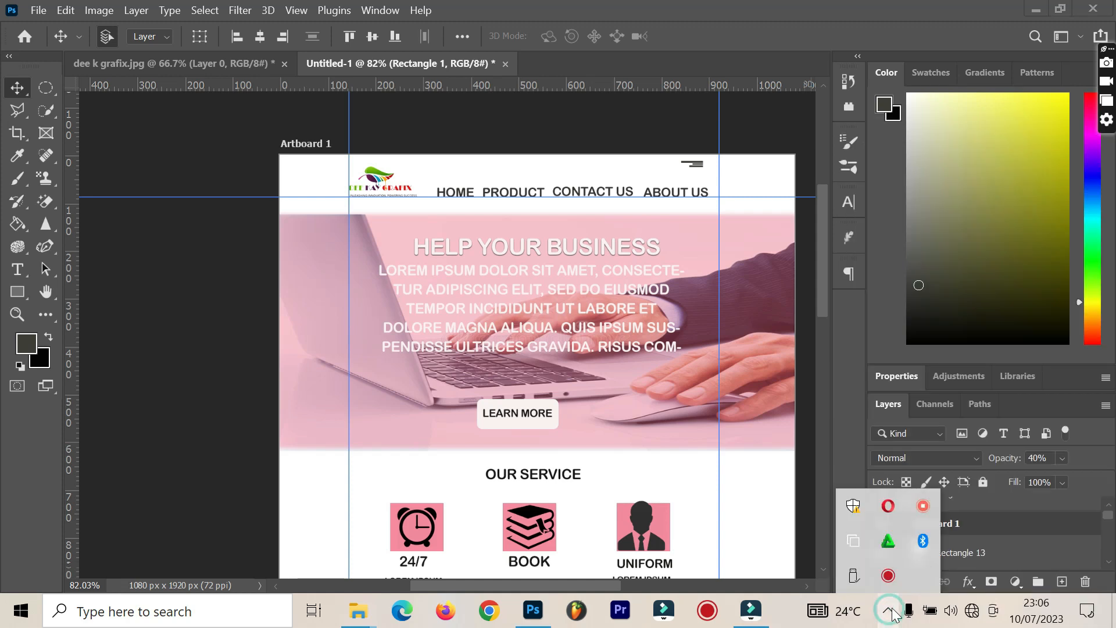
pyautogui.rightClick(922, 514)
pyautogui.click(938, 549)
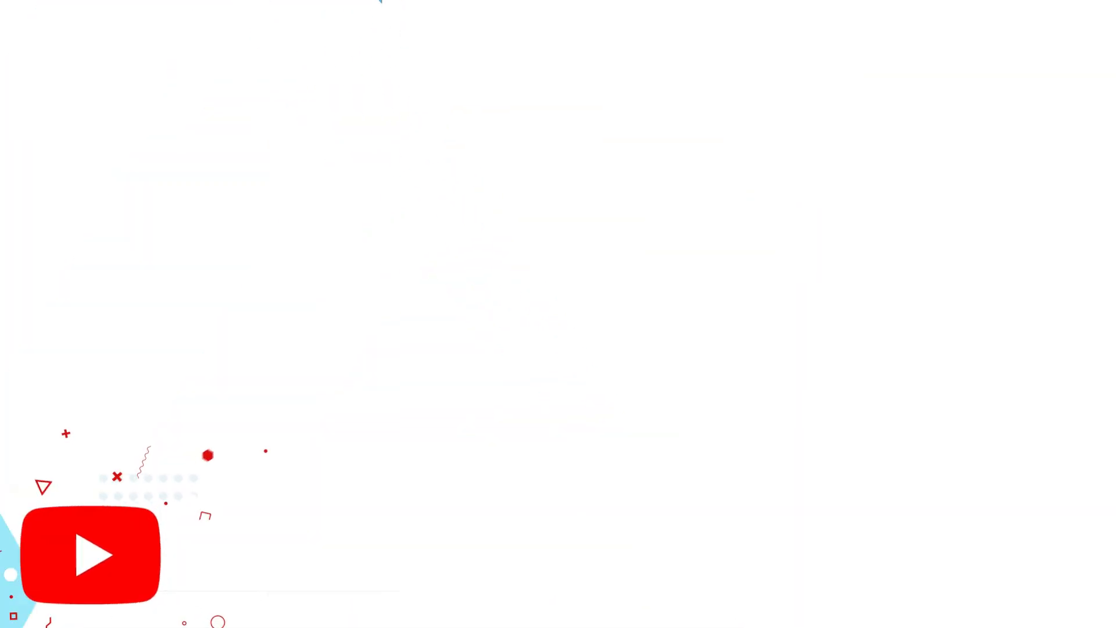